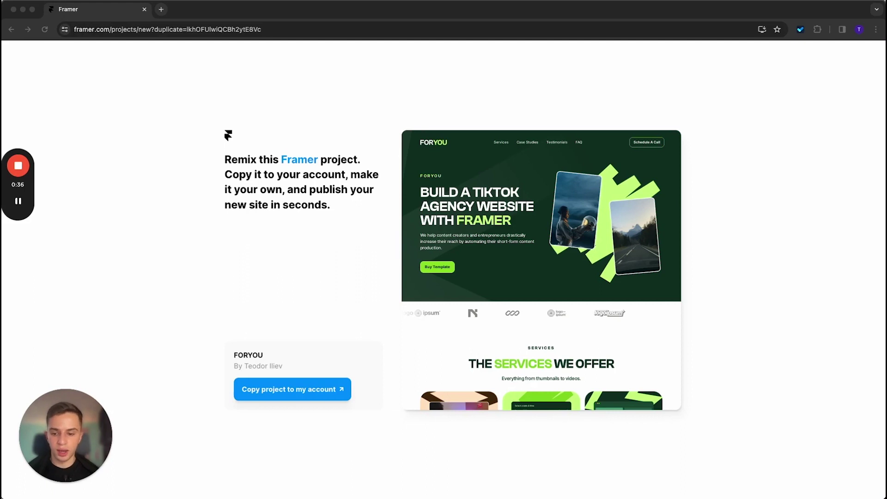
# Copy the FORYOU project to the account and assign it to the Wize / All team.
pyautogui.click(555, 105)
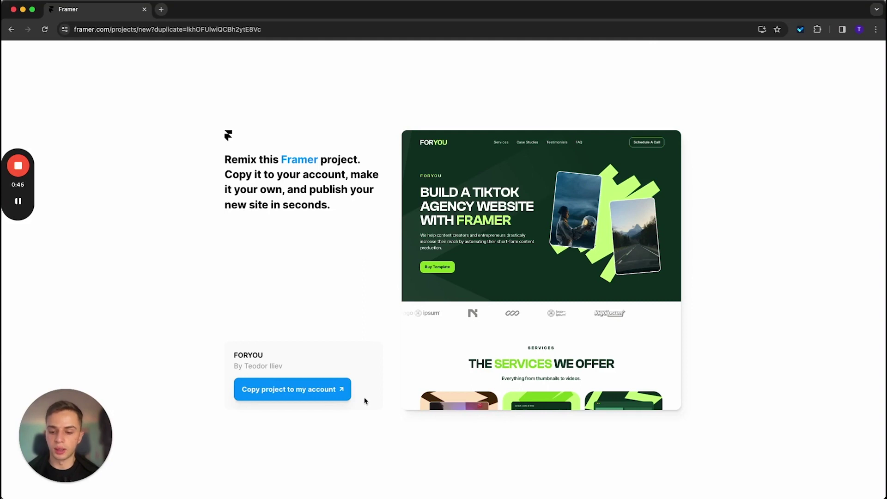
pyautogui.click(271, 391)
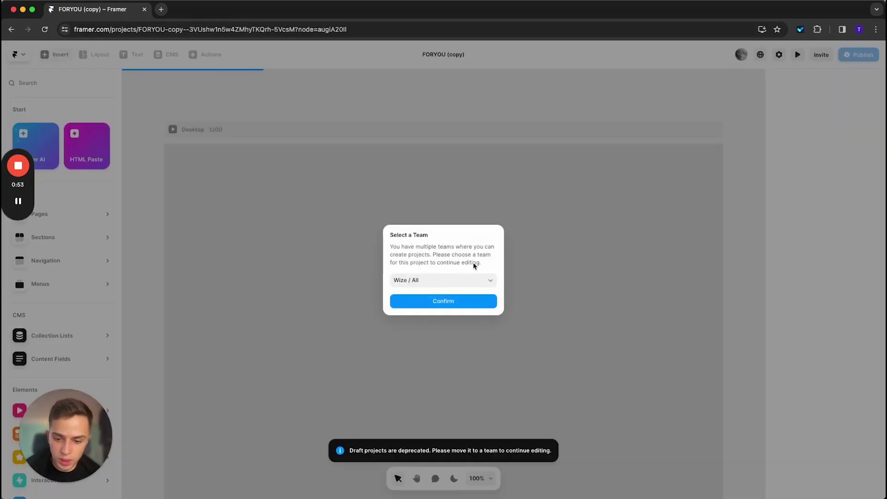
pyautogui.click(467, 301)
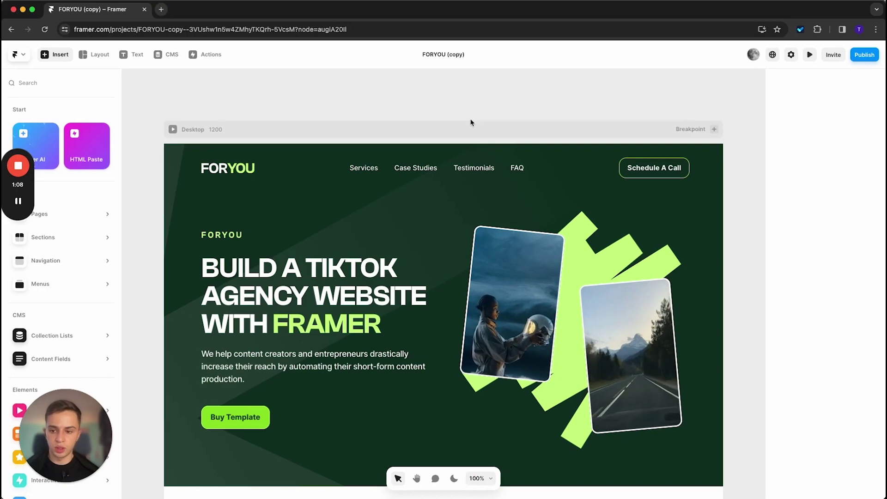
# Look over the insertable page templates and the Home page's breakpoints on the canvas.
pyautogui.click(60, 214)
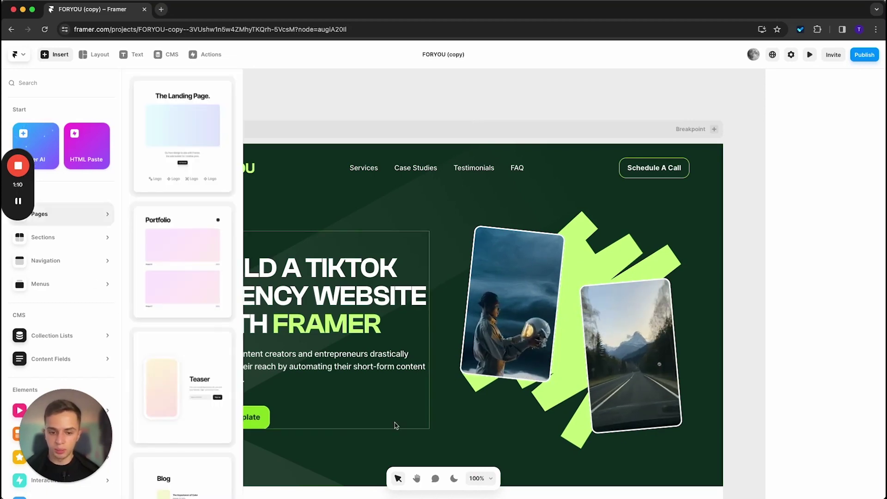
pyautogui.click(442, 111)
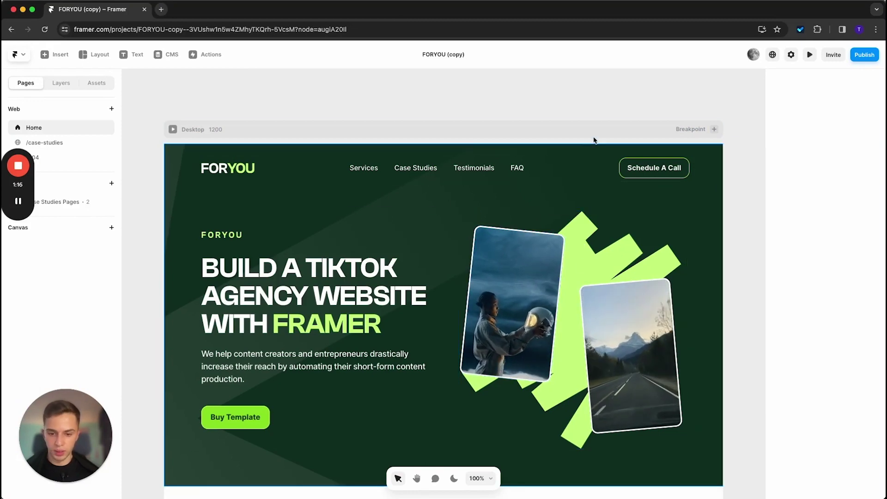
pyautogui.moveTo(567, 108); pyautogui.dragTo(659, 129)
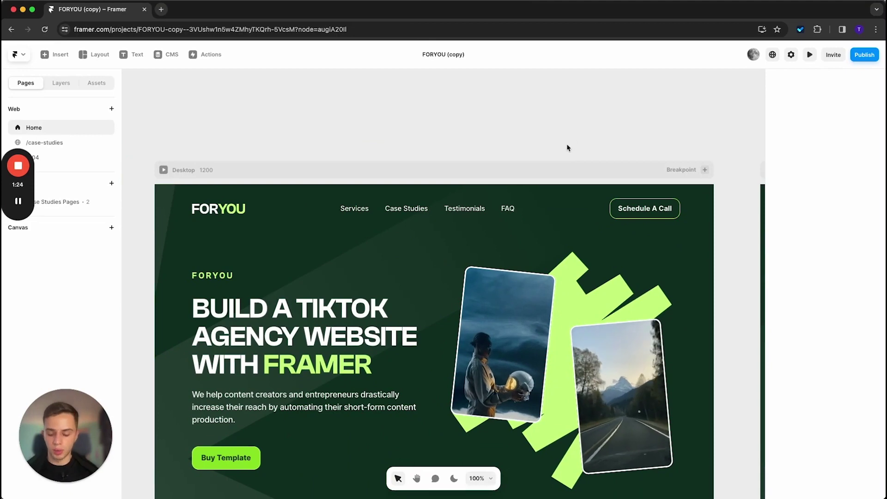
pyautogui.scroll(-5, 487, 141)
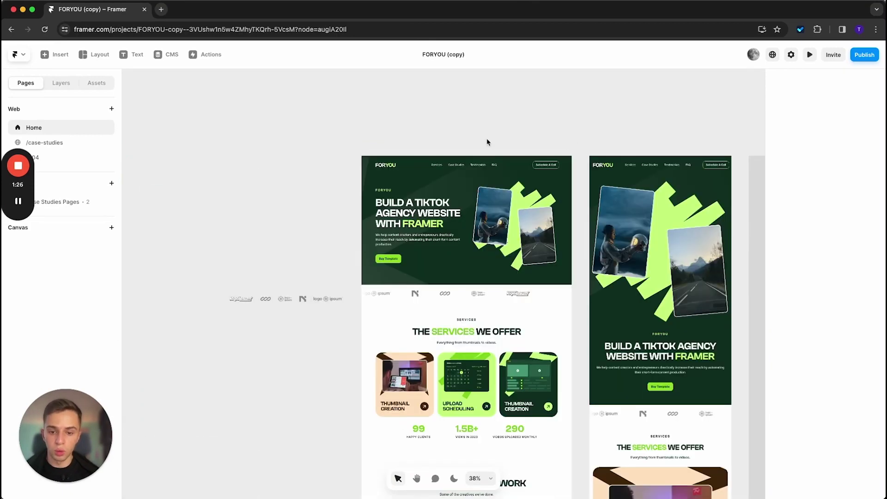
pyautogui.scroll(4, 484, 148)
pyautogui.scroll(-2, 483, 152)
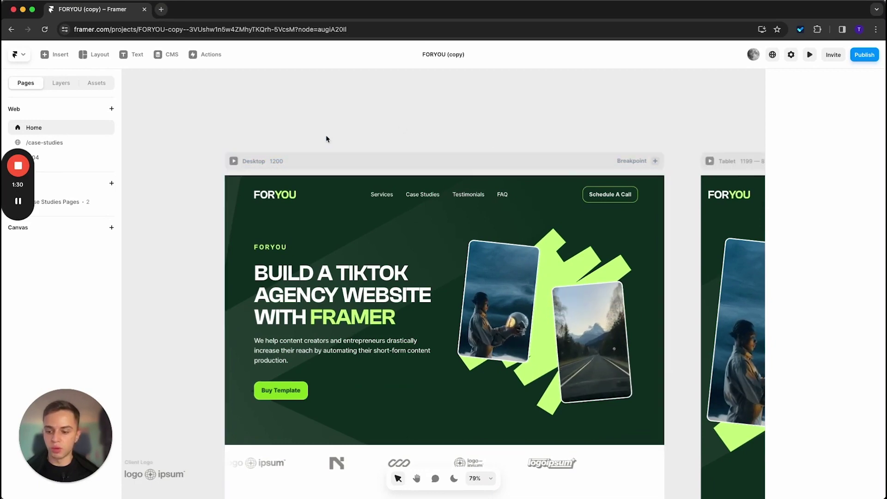
# View the /case-studies, /404 and Case Studies Pages entries of the site, and return to the Home page.
pyautogui.click(26, 202)
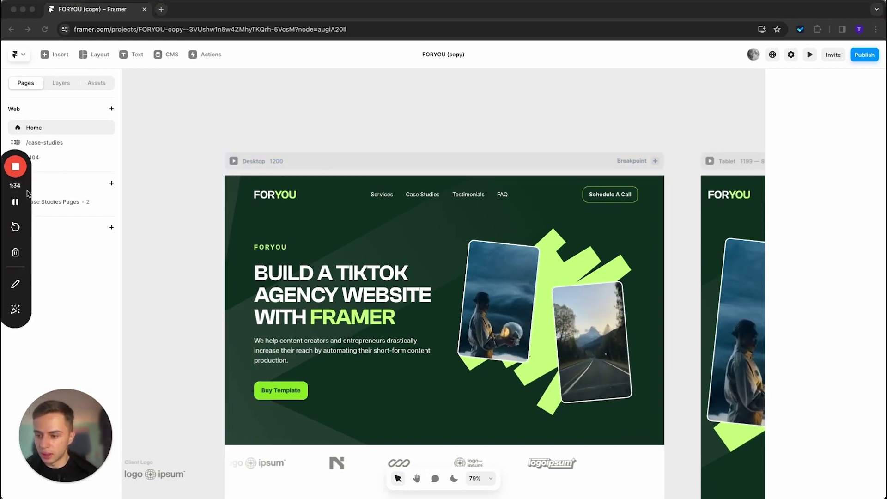
pyautogui.click(45, 90)
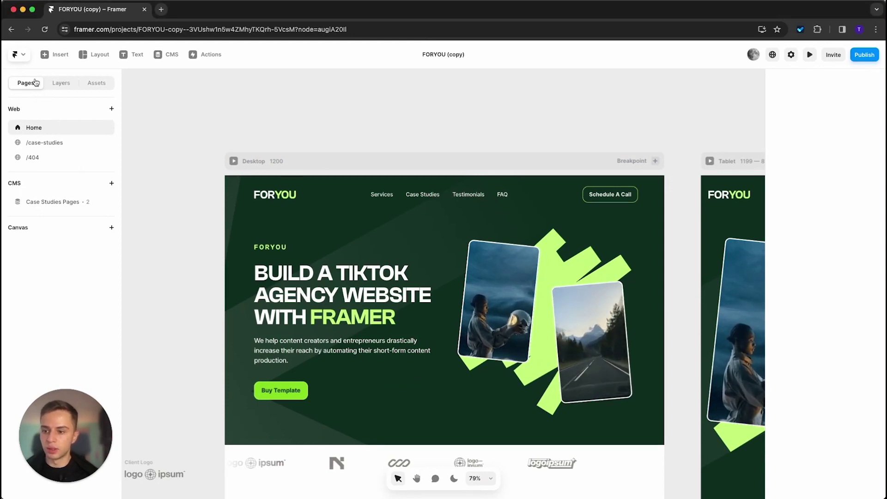
pyautogui.click(45, 143)
pyautogui.click(44, 156)
pyautogui.click(50, 202)
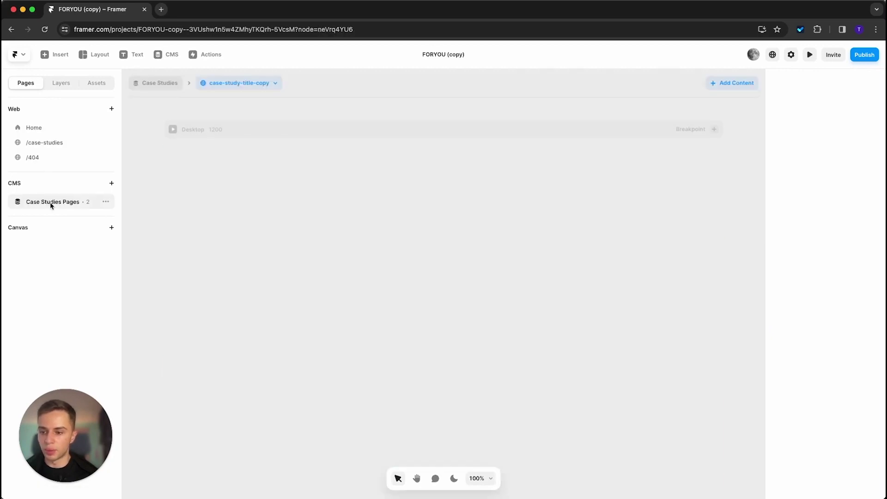
pyautogui.click(46, 127)
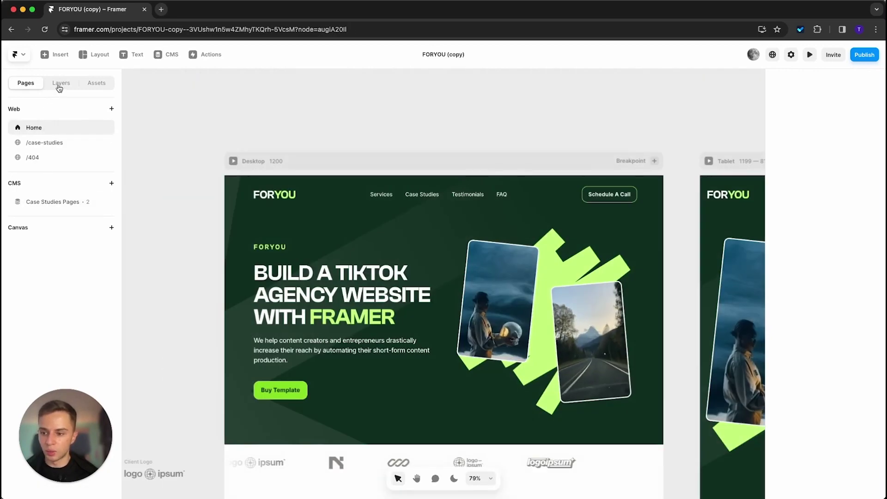
# Examine the Home page's layer structure, expanding and collapsing the Desktop, Tablet and Phone breakpoints.
pyautogui.click(59, 84)
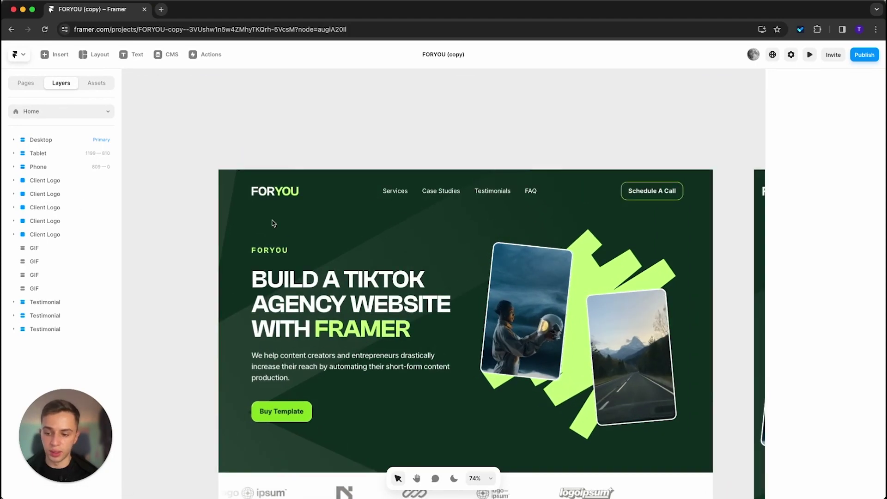
pyautogui.scroll(-5, 274, 223)
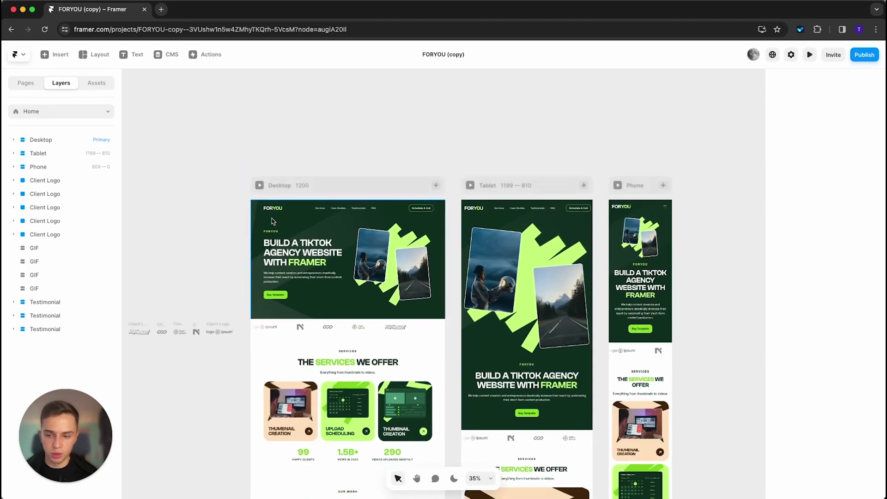
pyautogui.click(14, 140)
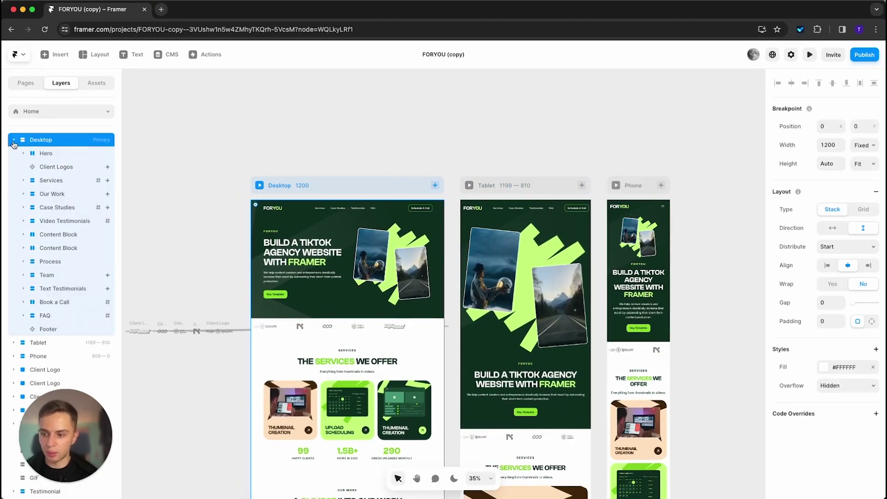
pyautogui.click(14, 142)
pyautogui.click(16, 153)
pyautogui.click(16, 155)
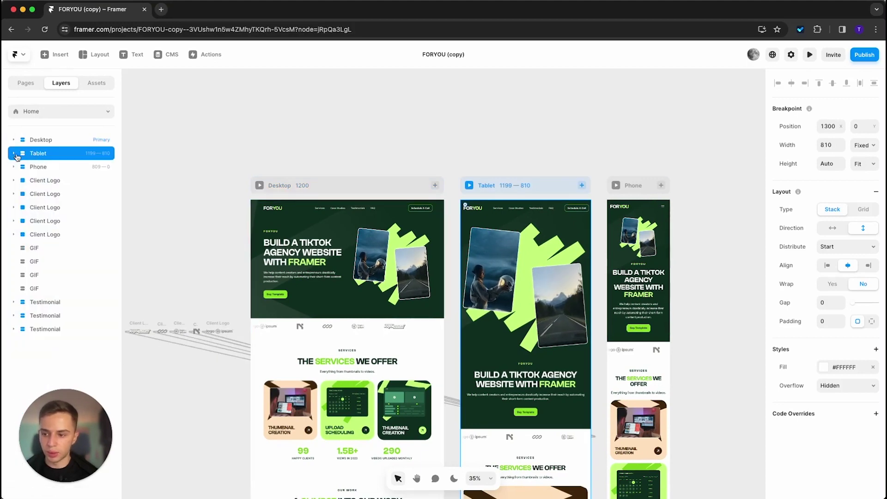
pyautogui.click(15, 168)
pyautogui.click(16, 168)
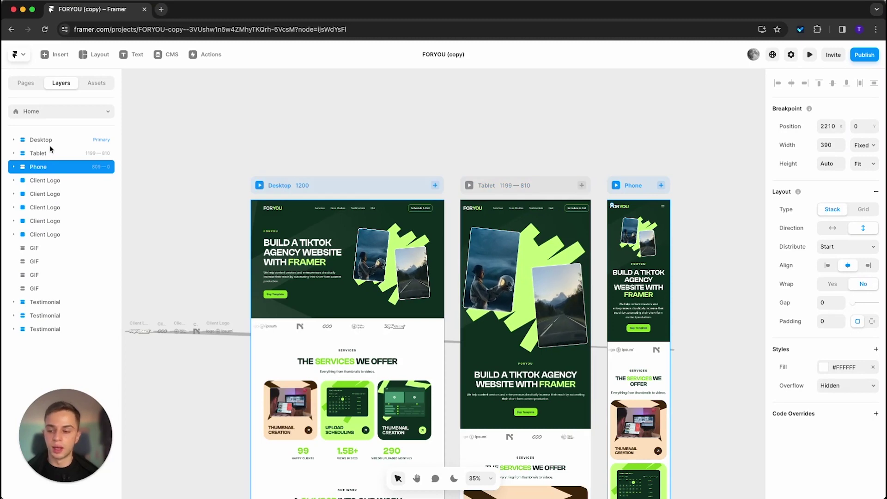
# Review the project's component assets and inspect the client logos ticker in the Desktop layout.
pyautogui.click(96, 83)
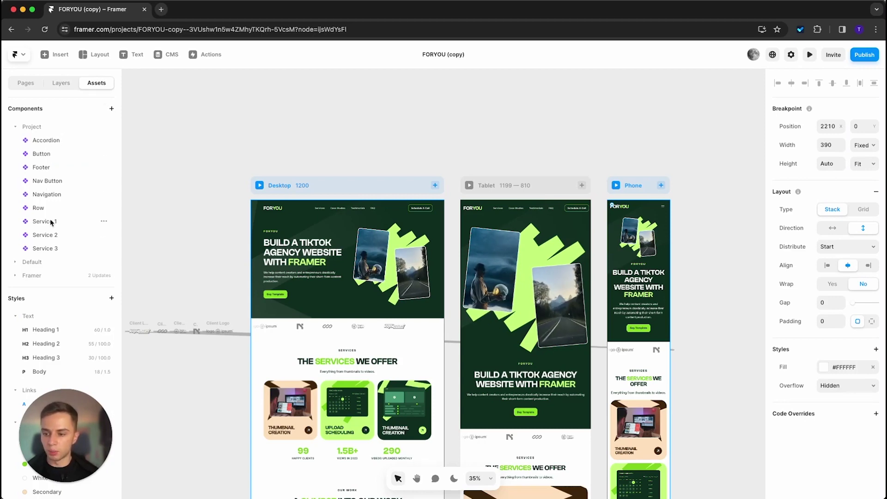
pyautogui.scroll(-5, 161, 192)
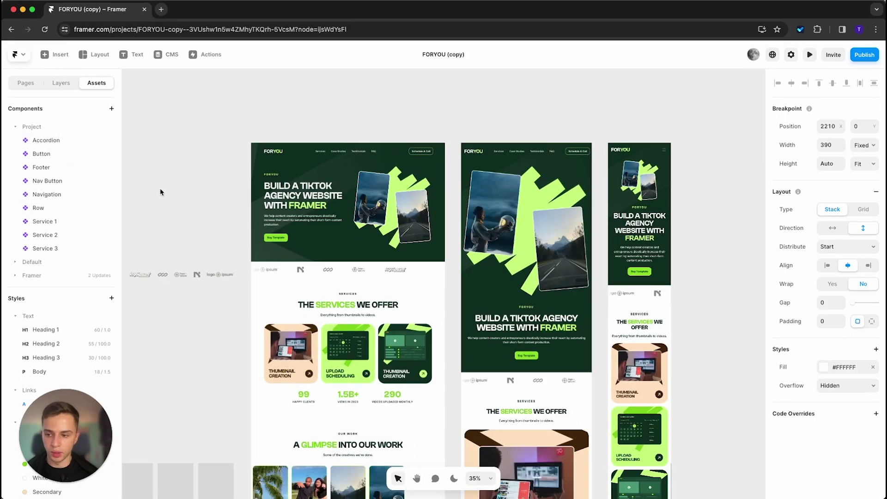
pyautogui.scroll(-20, 399, 338)
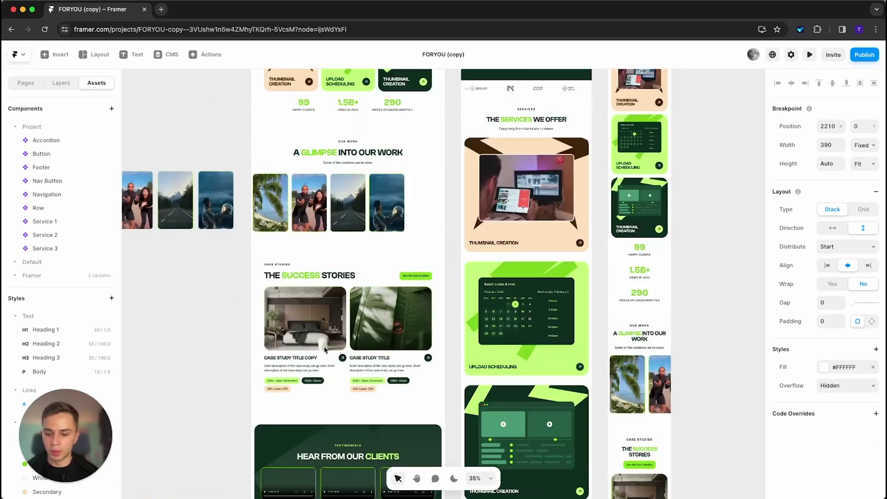
pyautogui.scroll(20, 322, 303)
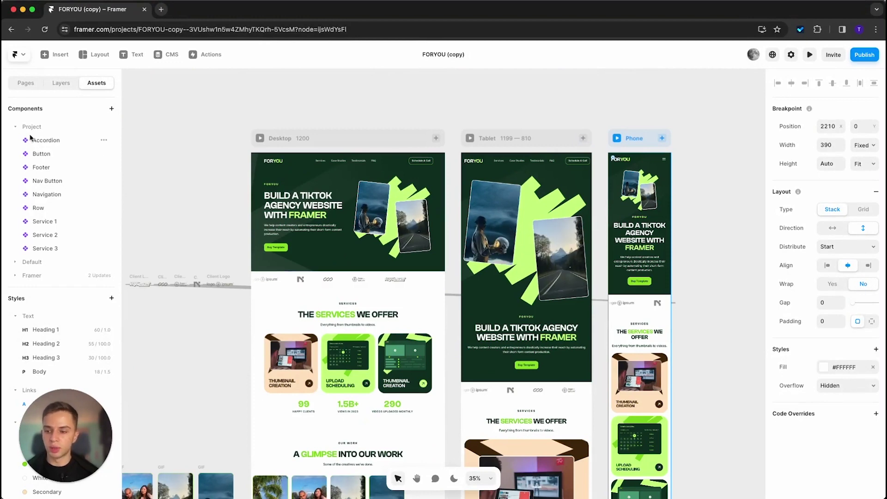
pyautogui.click(286, 283)
pyautogui.click(209, 217)
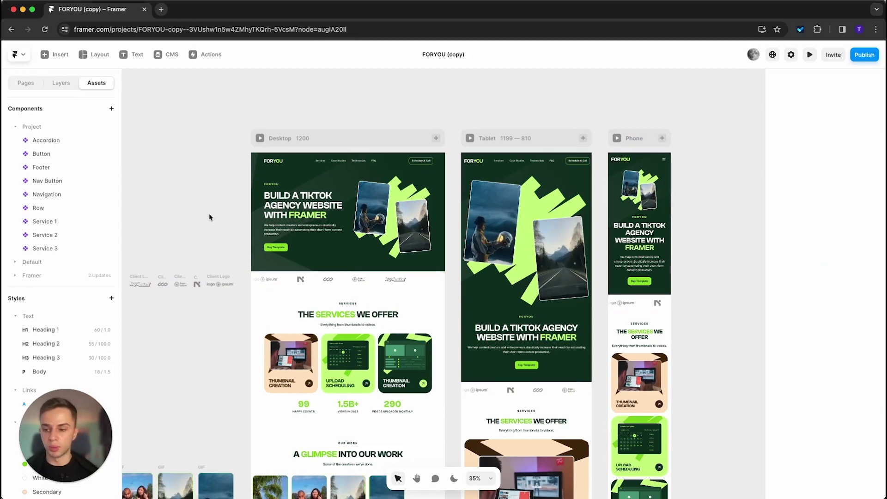
pyautogui.scroll(-1, 210, 217)
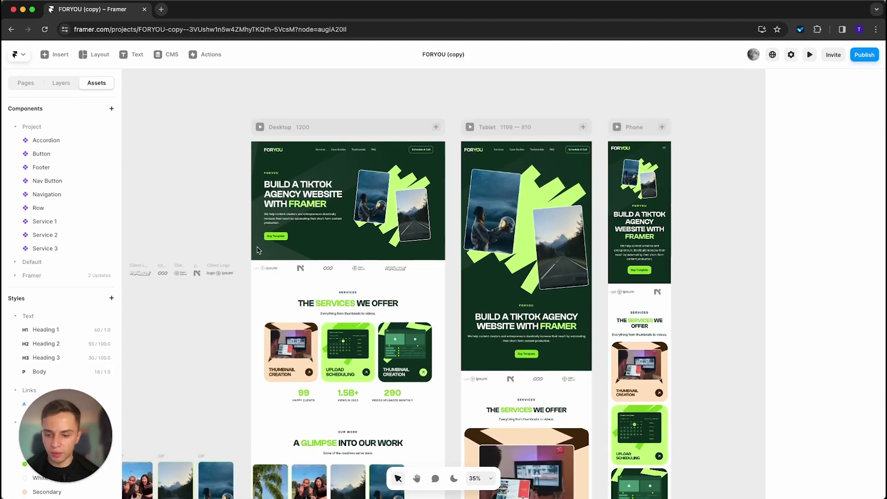
pyautogui.click(275, 270)
pyautogui.scroll(-2, 202, 292)
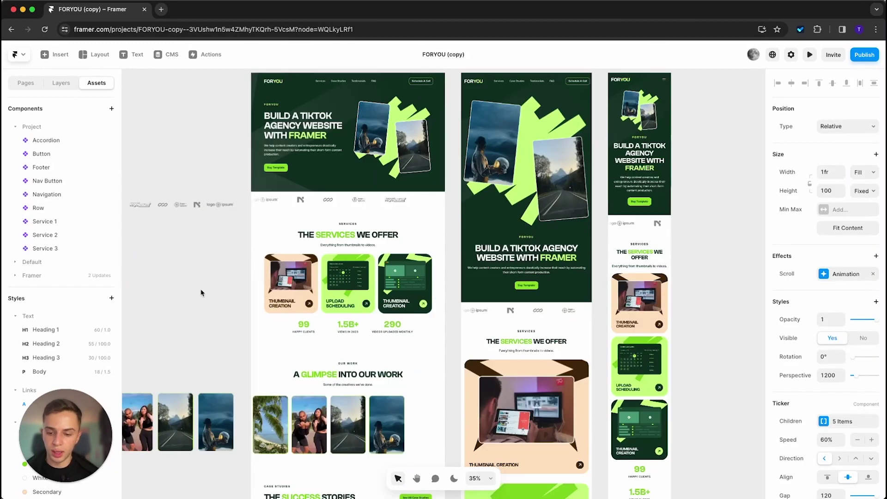
pyautogui.click(202, 292)
# Examine the Desktop layout's sections down to the end of the page, inspecting the Footer and FAQ Accordion components.
pyautogui.scroll(-5, 278, 268)
pyautogui.scroll(-6, 309, 241)
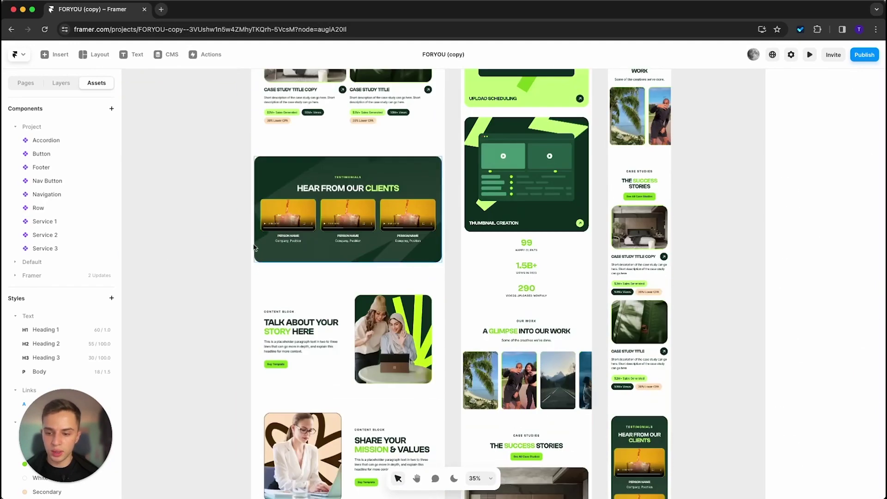
pyautogui.scroll(-6, 212, 248)
pyautogui.scroll(-10, 219, 252)
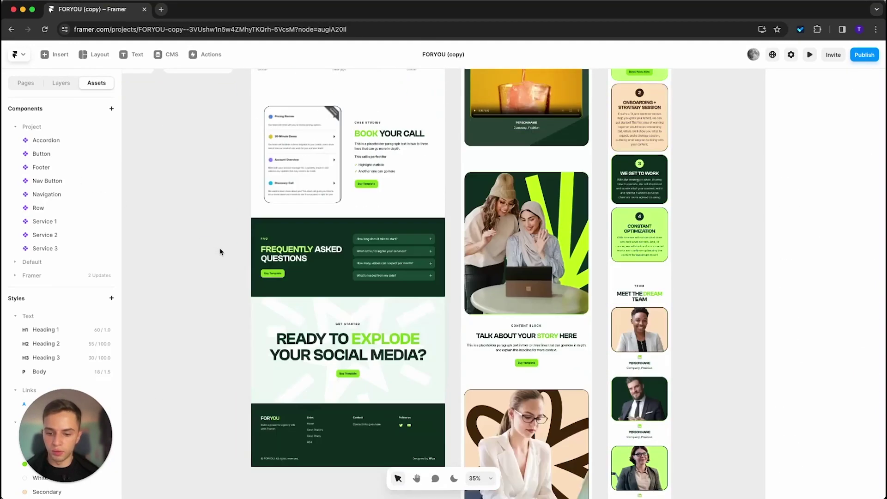
pyautogui.scroll(-3, 356, 336)
pyautogui.click(356, 336)
pyautogui.scroll(1, 360, 287)
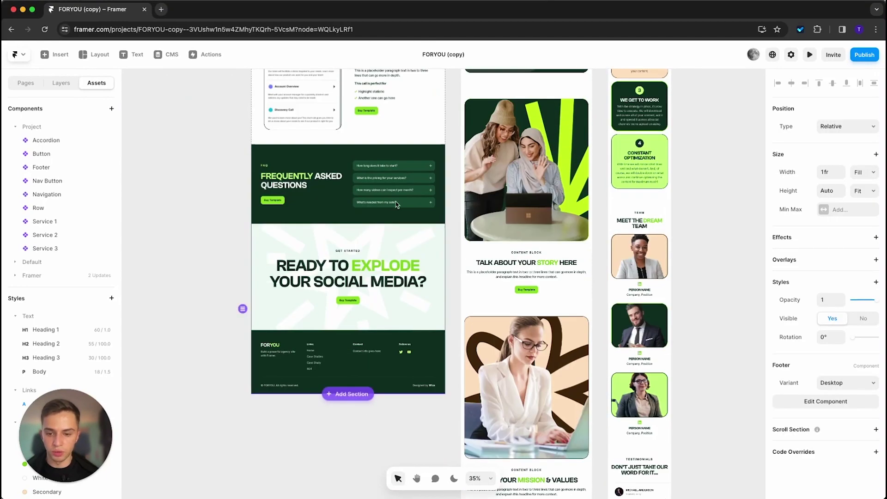
pyautogui.click(392, 203)
pyautogui.scroll(6, 217, 296)
pyautogui.scroll(10, 217, 296)
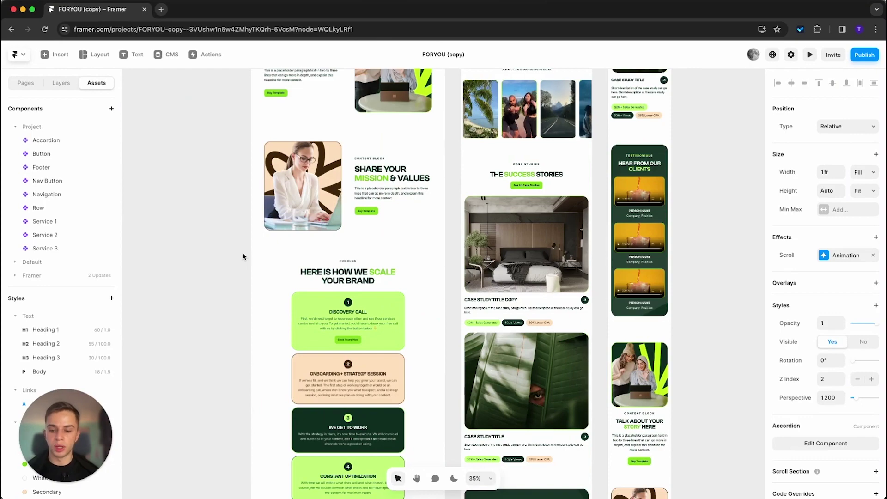
pyautogui.scroll(8, 244, 258)
pyautogui.scroll(4, 244, 255)
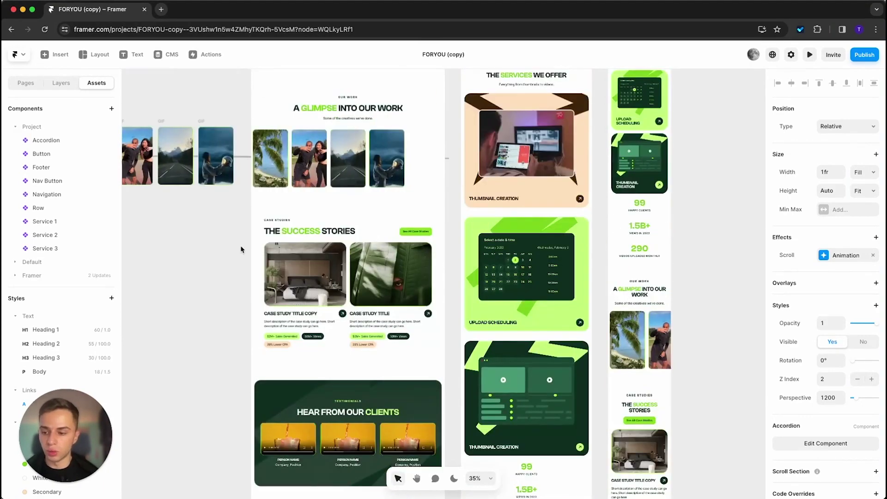
# Review the project's text and color styles, opening the Heading 1 style's settings and closing them unchanged.
pyautogui.scroll(-2, 110, 288)
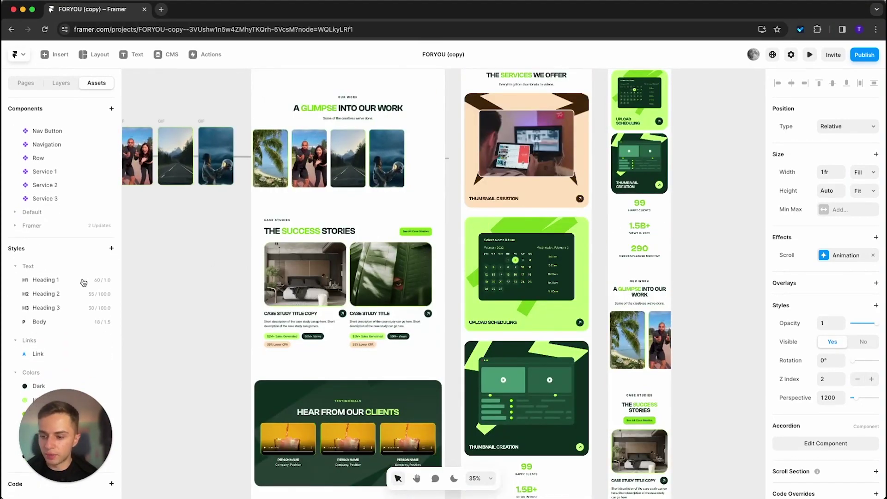
pyautogui.scroll(7, 242, 260)
pyautogui.scroll(5, 243, 260)
pyautogui.scroll(-2, 194, 329)
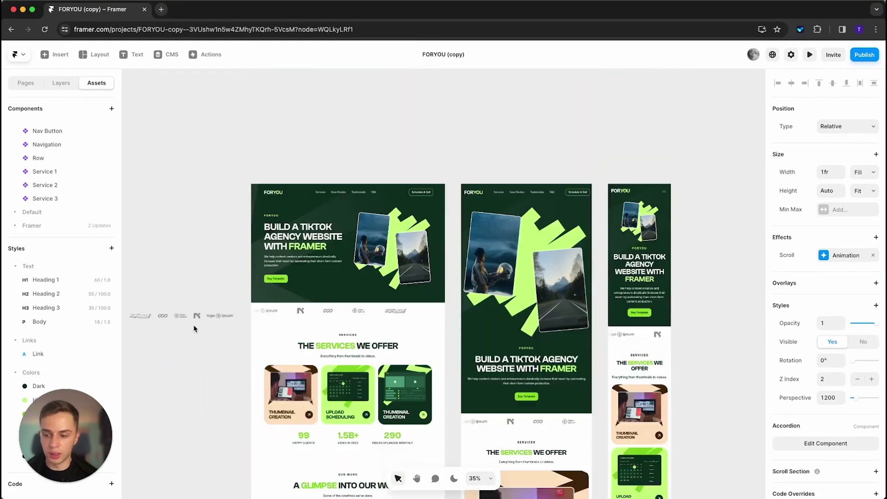
pyautogui.hscroll(-1, 238, 307)
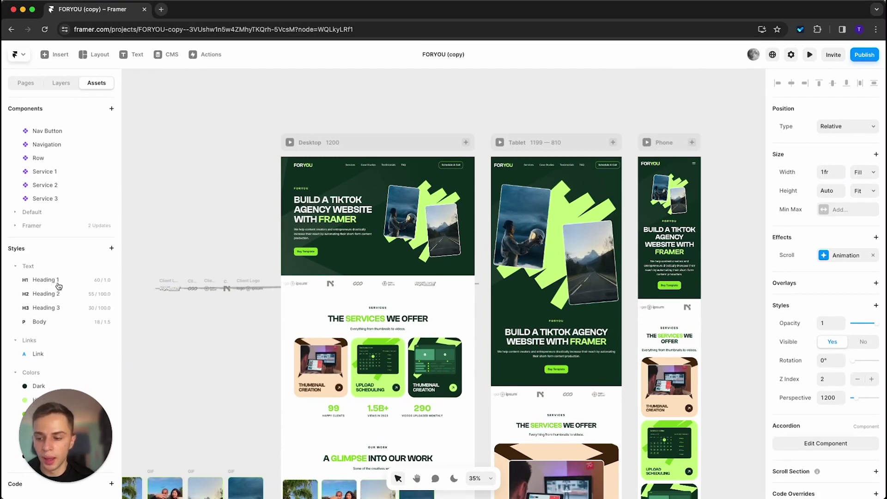
pyautogui.click(59, 284)
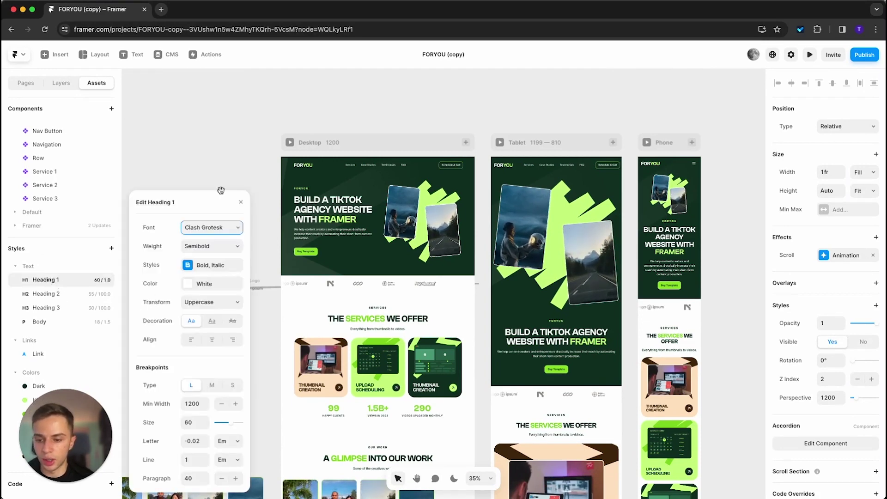
pyautogui.click(242, 172)
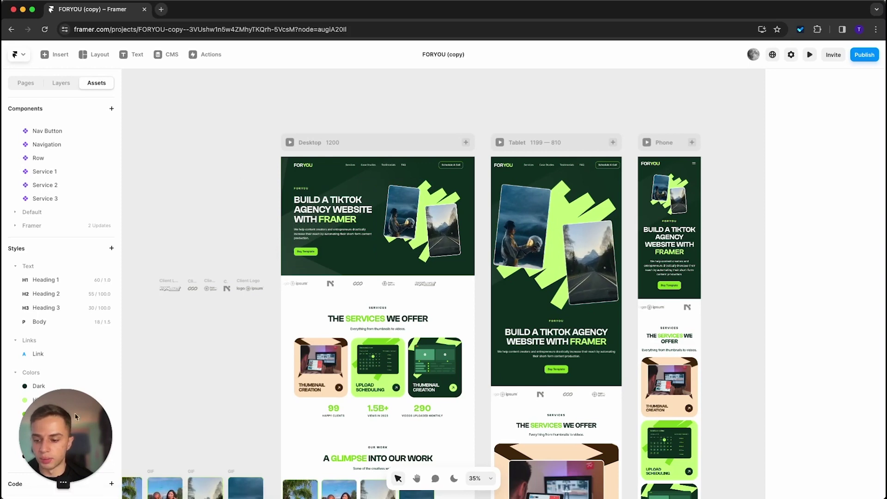
pyautogui.moveTo(77, 417); pyautogui.dragTo(185, 93)
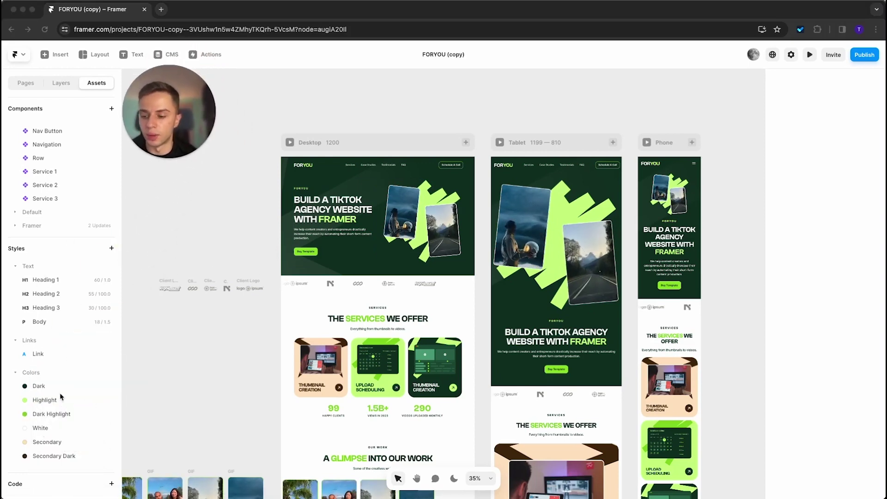
# Inspect the Link style's default, hover and current settings and close them unchanged.
pyautogui.click(35, 357)
pyautogui.click(34, 359)
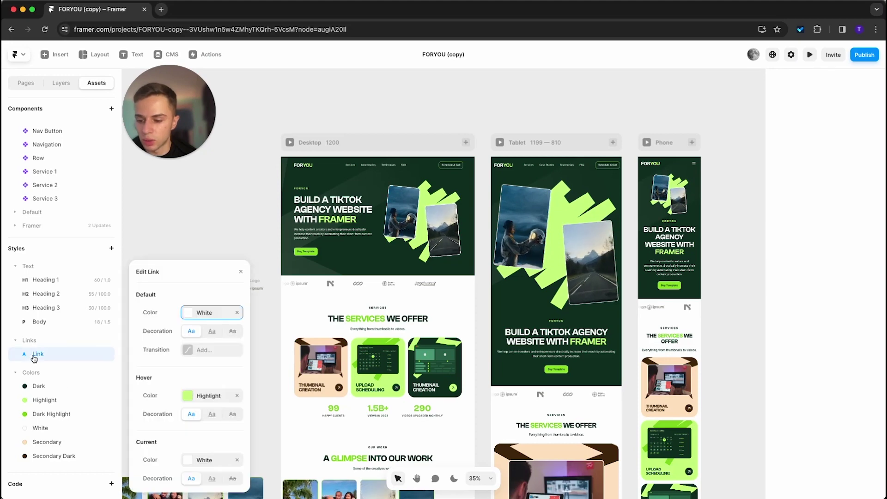
pyautogui.press('Escape')
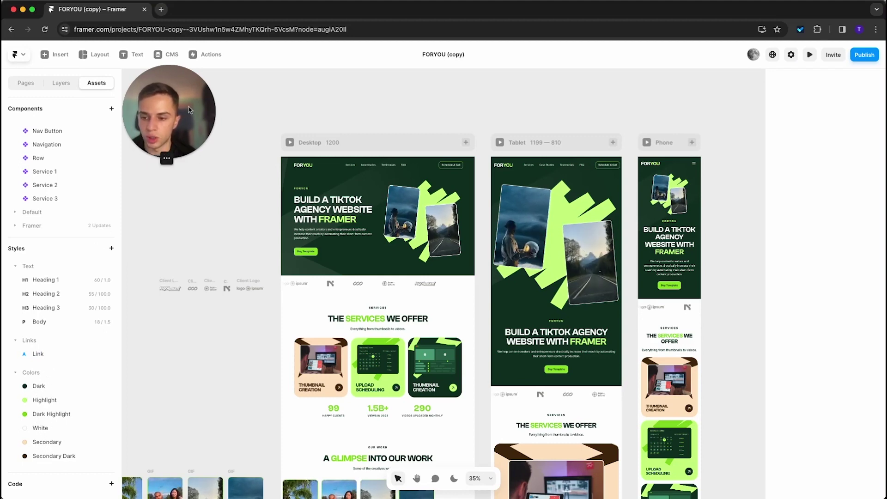
pyautogui.moveTo(182, 142); pyautogui.dragTo(90, 443)
pyautogui.click(158, 165)
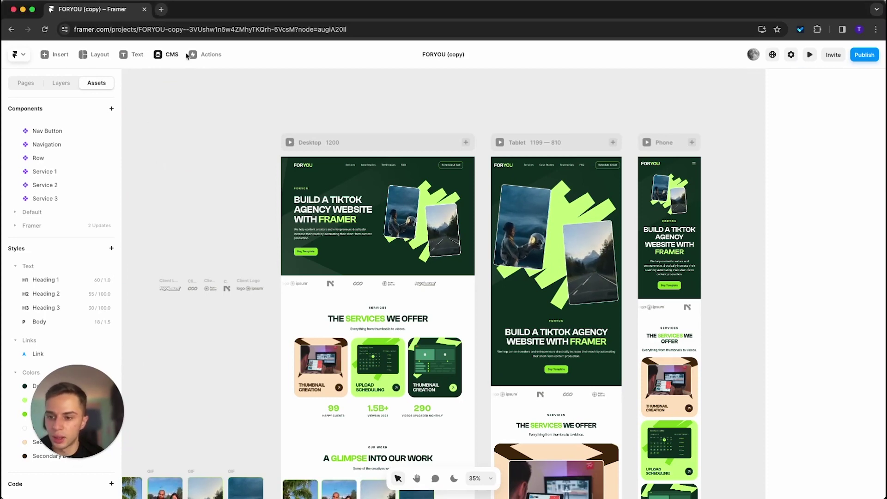
# Browse the insertable pages, sections and interactive elements, and look over the layout element options.
pyautogui.click(55, 55)
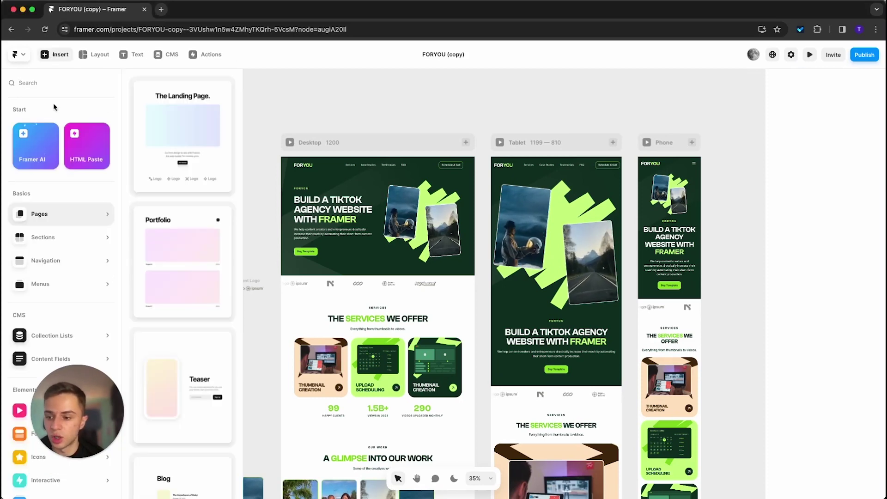
pyautogui.scroll(-2, 53, 268)
pyautogui.moveTo(10, 436)
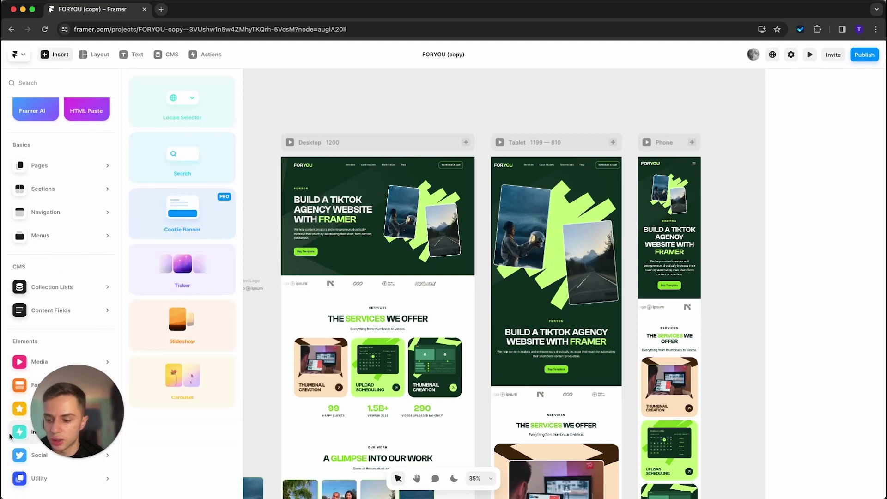
pyautogui.click(95, 54)
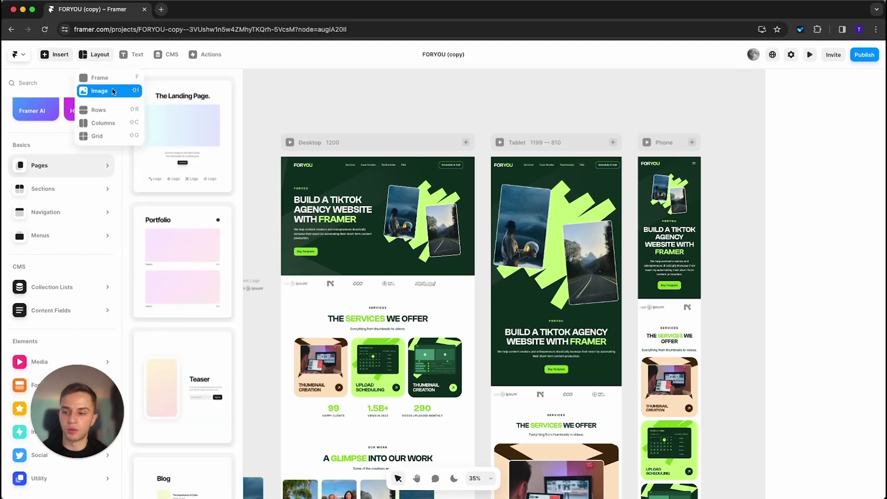
pyautogui.click(133, 57)
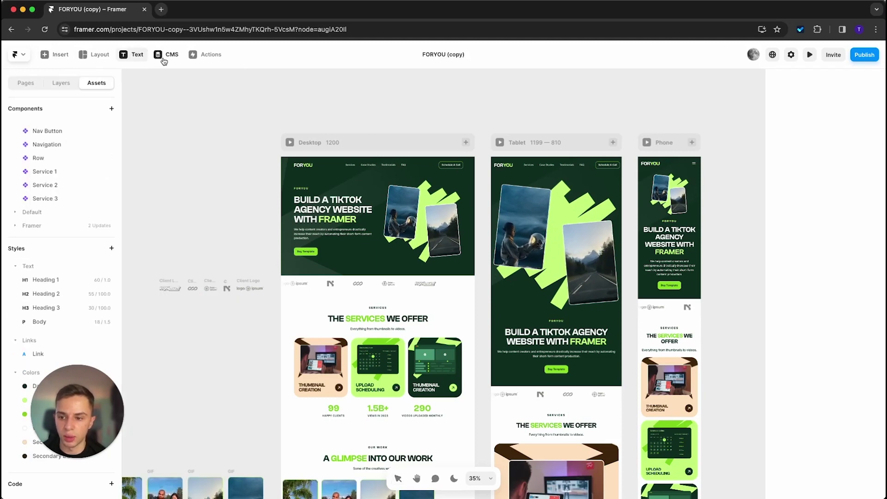
# Open the CMS and review the Case Studies collection's field settings, from Short Description through Results.
pyautogui.click(166, 55)
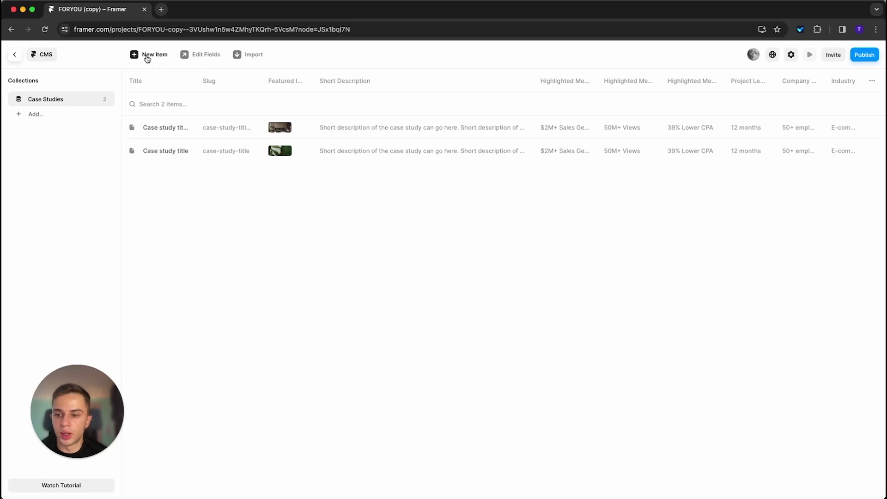
pyautogui.click(201, 56)
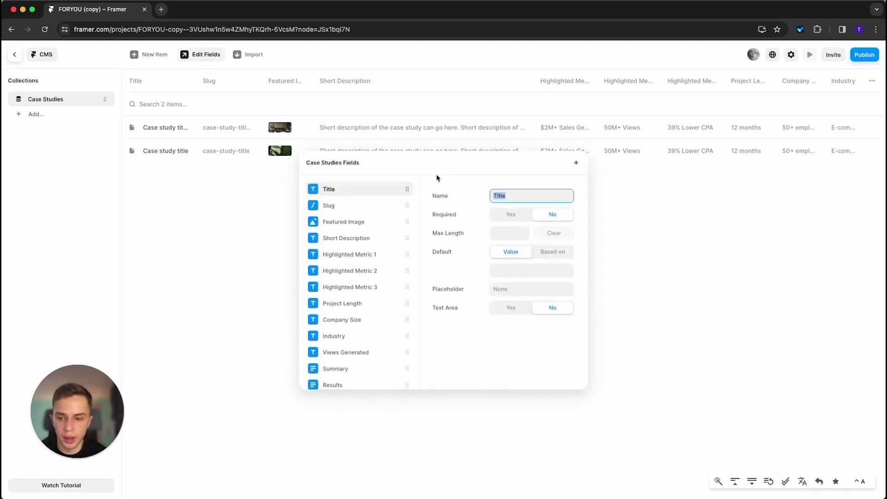
pyautogui.scroll(-1, 357, 257)
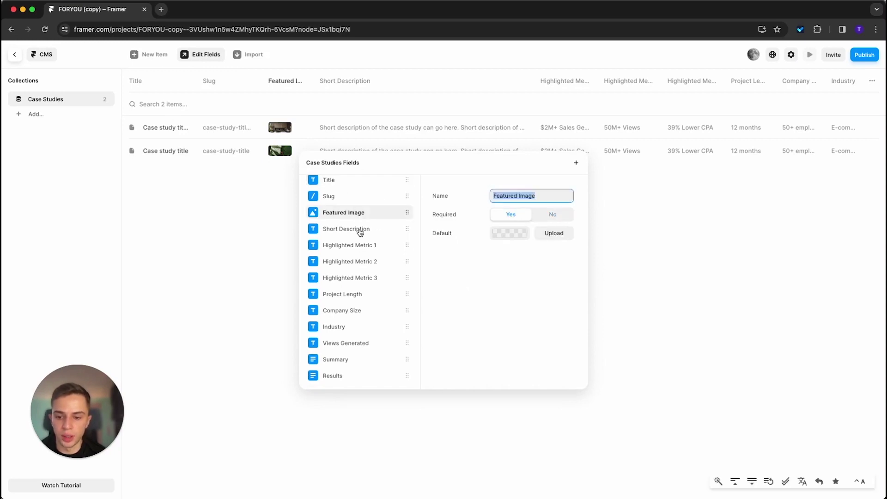
pyautogui.click(359, 231)
pyautogui.click(361, 246)
pyautogui.click(369, 299)
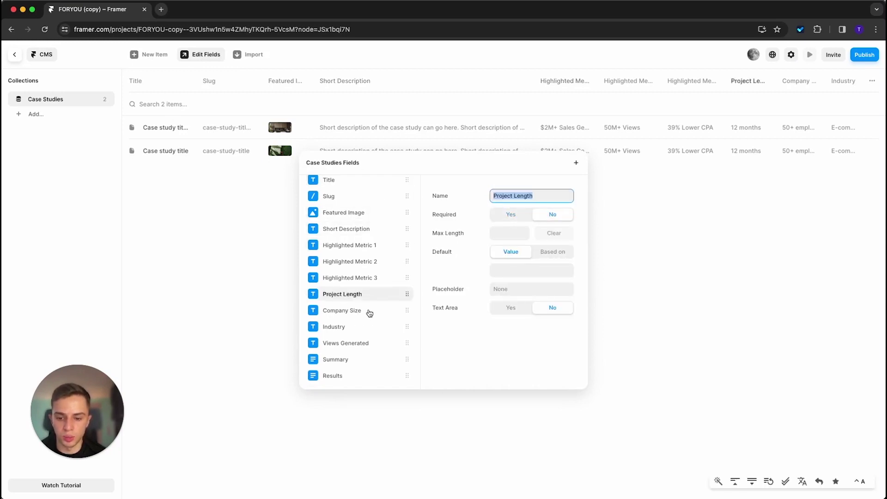
pyautogui.click(368, 312)
pyautogui.click(370, 328)
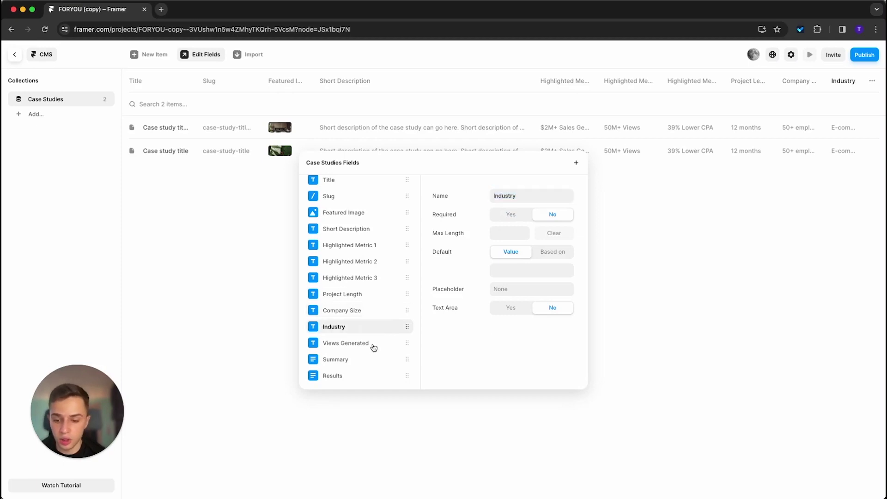
pyautogui.click(372, 345)
pyautogui.click(374, 360)
pyautogui.click(369, 375)
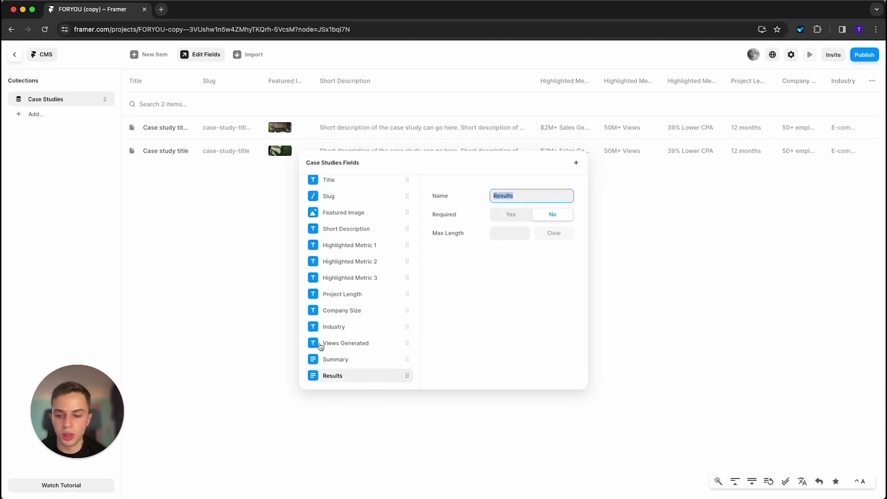
# Check the removal option for the Results field and the field types available for adding, leaving the fields unchanged.
pyautogui.rightClick(365, 380)
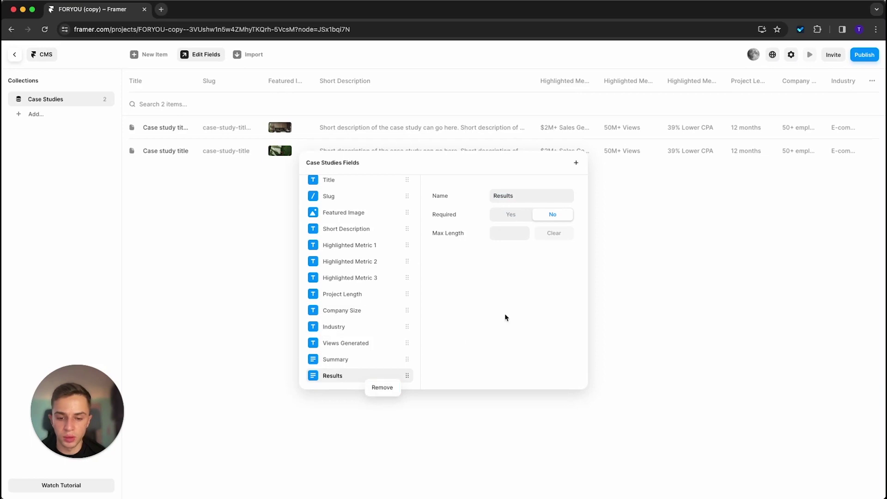
pyautogui.click(576, 163)
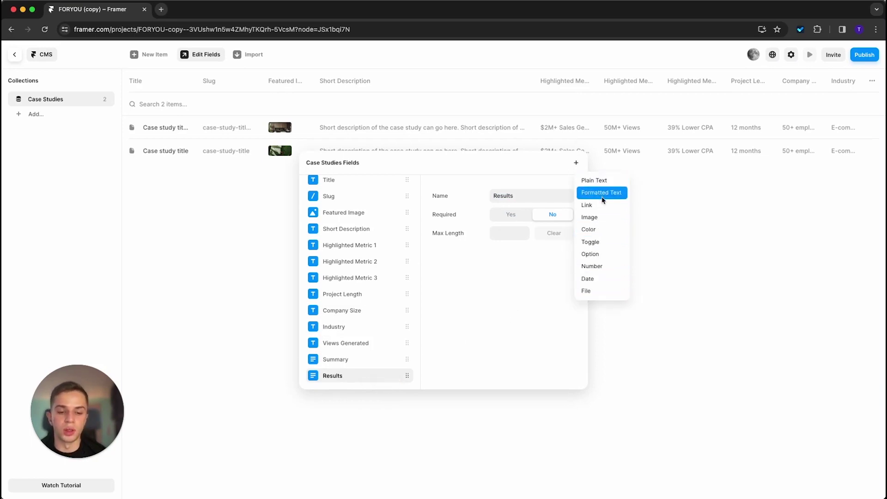
pyautogui.click(522, 312)
pyautogui.click(695, 309)
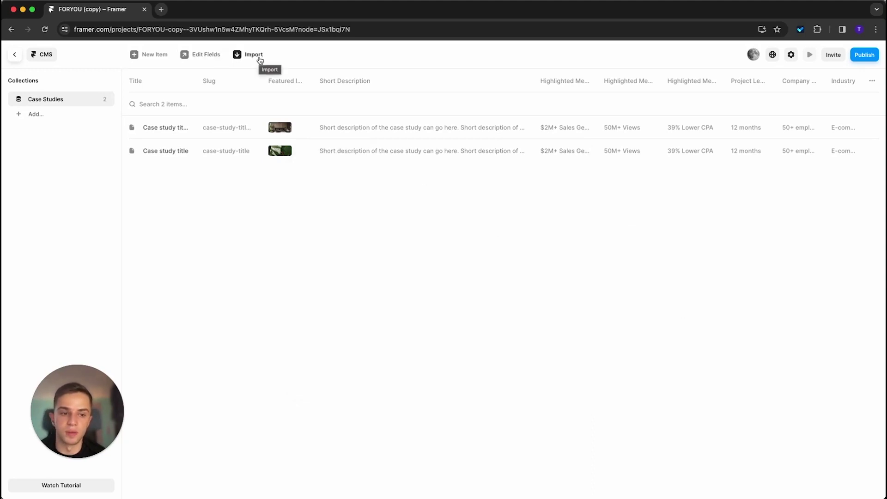
# Examine the first case study's content fields and the item actions available for the second case study.
pyautogui.click(189, 133)
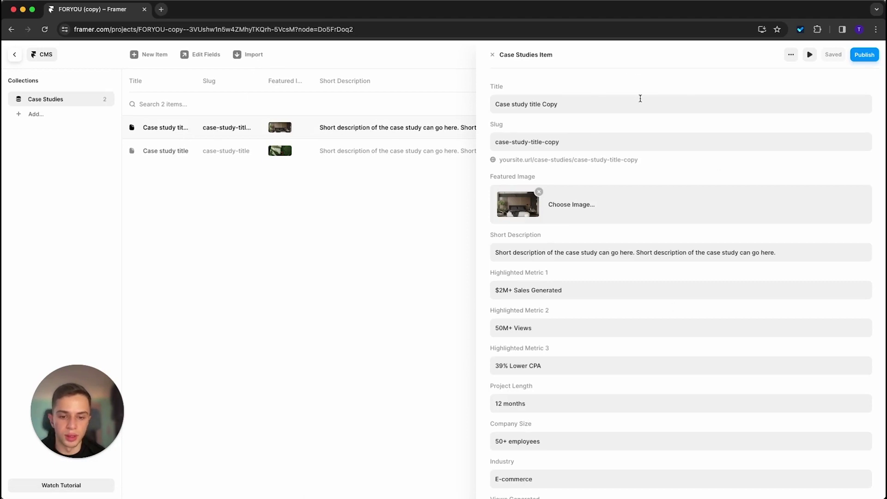
pyautogui.moveTo(496, 104); pyautogui.dragTo(539, 107)
pyautogui.scroll(-9, 666, 149)
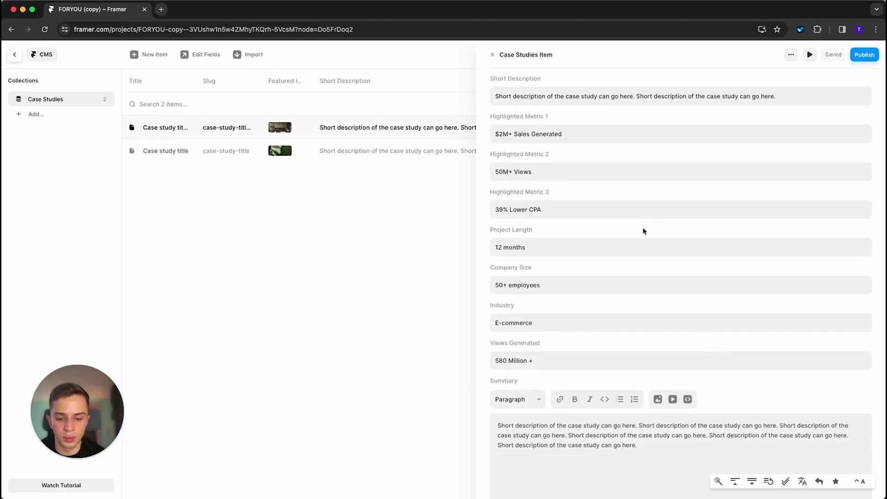
pyautogui.click(331, 220)
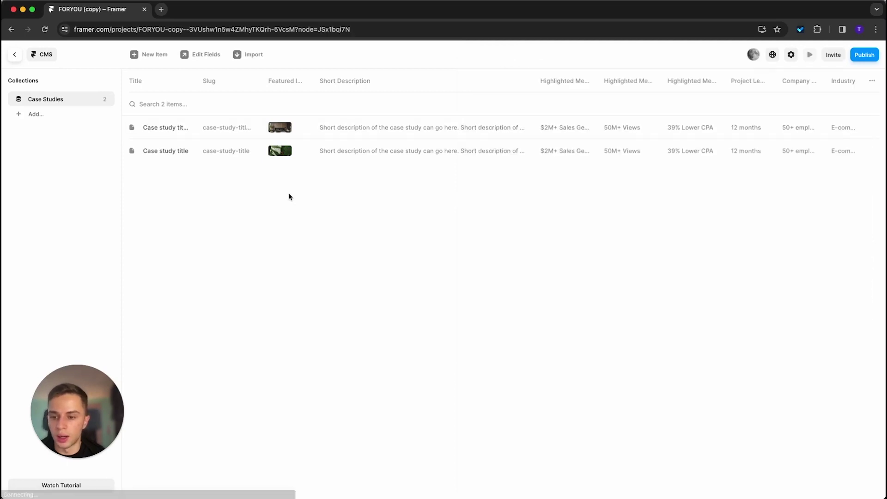
pyautogui.rightClick(194, 148)
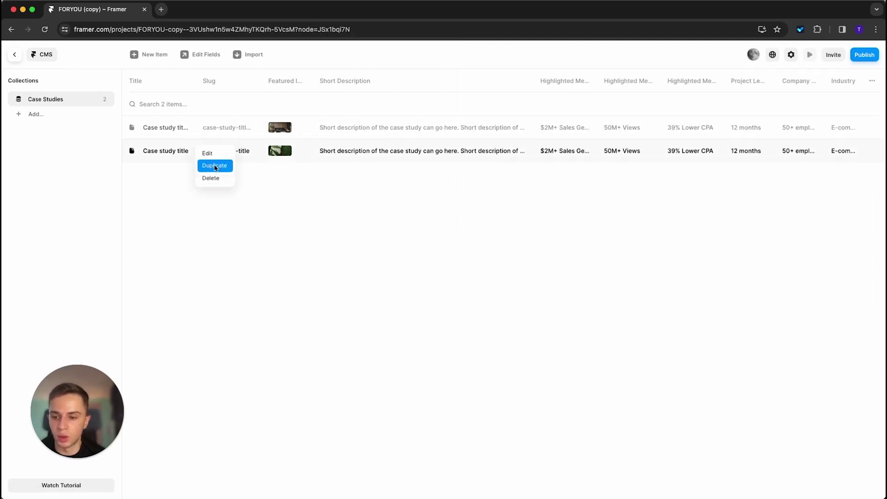
pyautogui.click(135, 224)
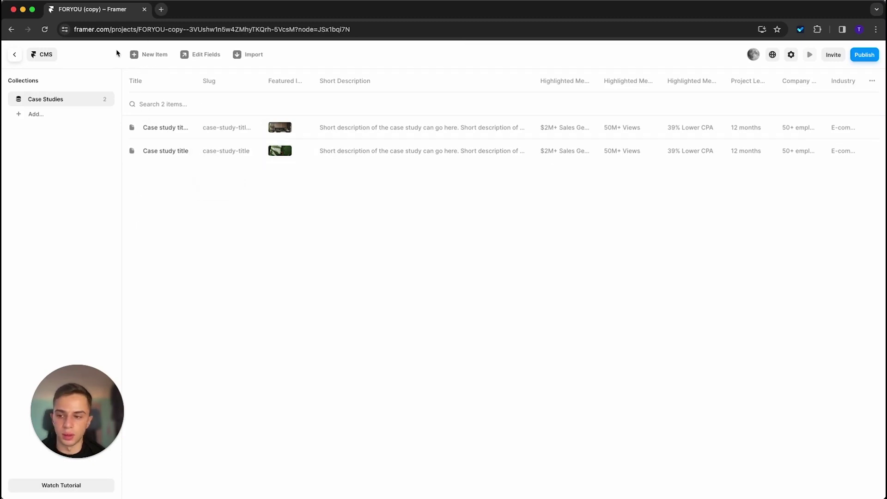
# Return to the page canvas and look over the project's quick actions without running any.
pyautogui.click(14, 59)
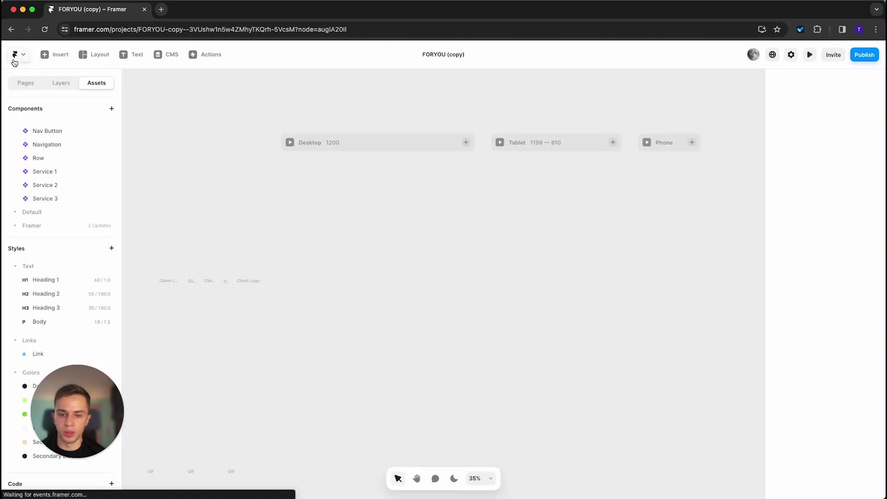
pyautogui.click(215, 57)
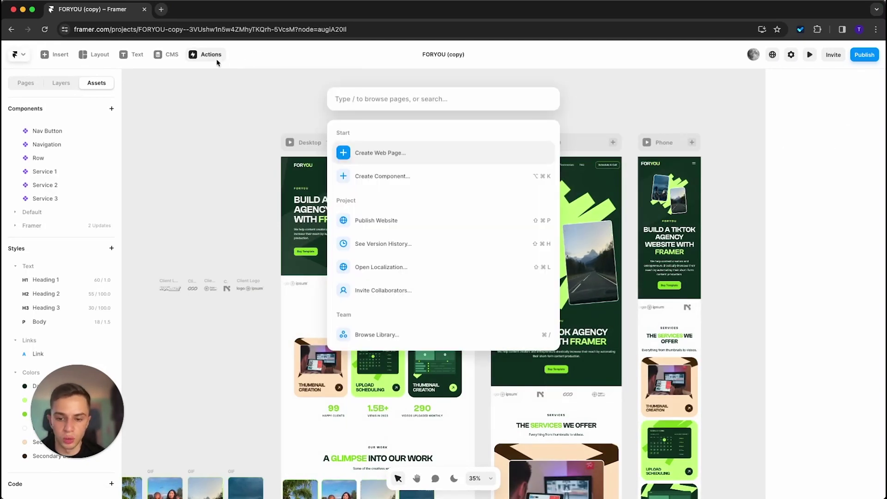
pyautogui.click(207, 112)
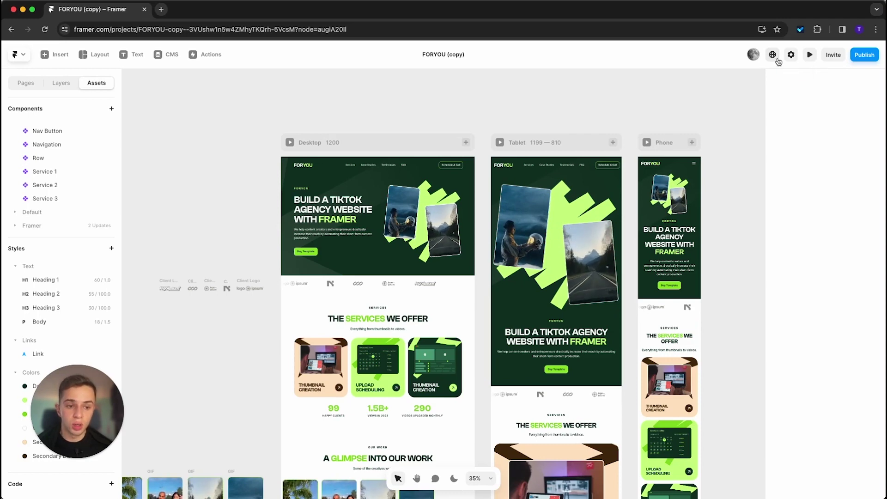
# Open the general site settings and inspect the site title, site description and available site languages.
pyautogui.click(785, 59)
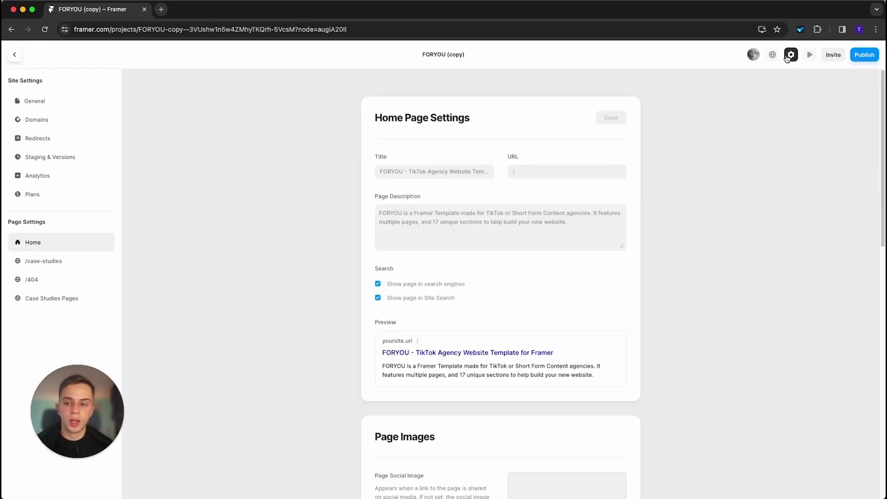
pyautogui.click(72, 105)
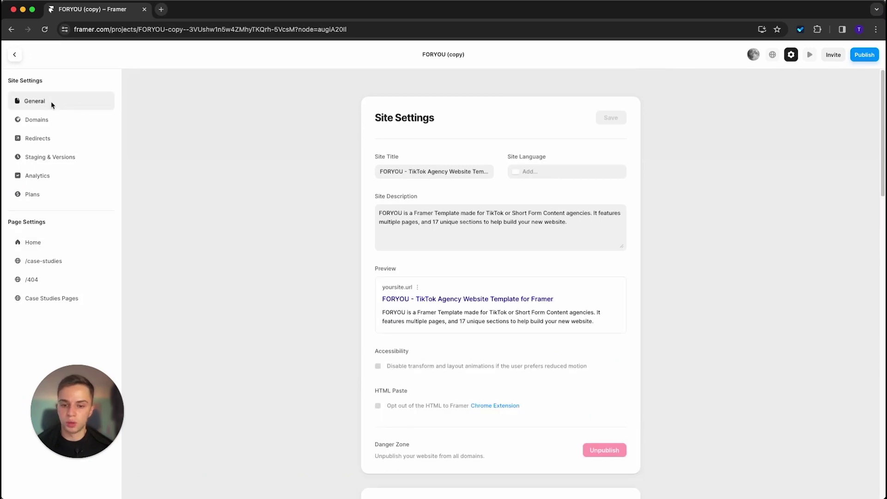
pyautogui.moveTo(380, 171); pyautogui.dragTo(502, 174)
pyautogui.click(293, 168)
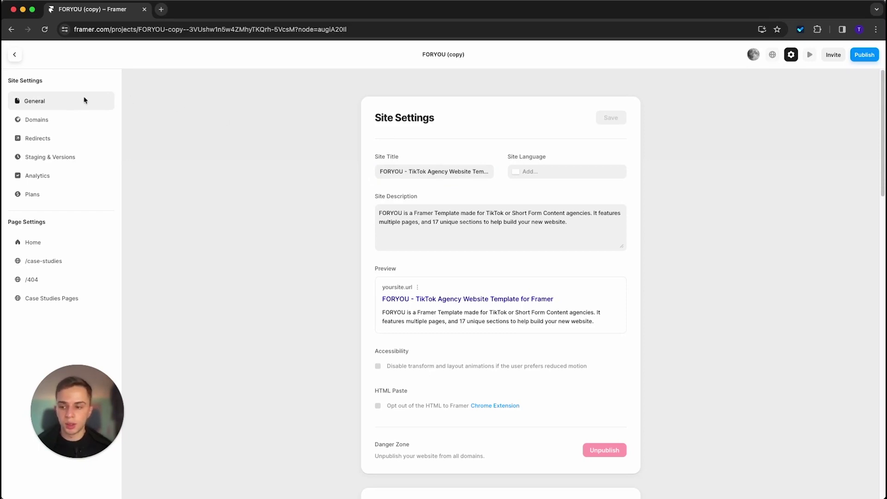
pyautogui.moveTo(387, 167); pyautogui.dragTo(501, 174)
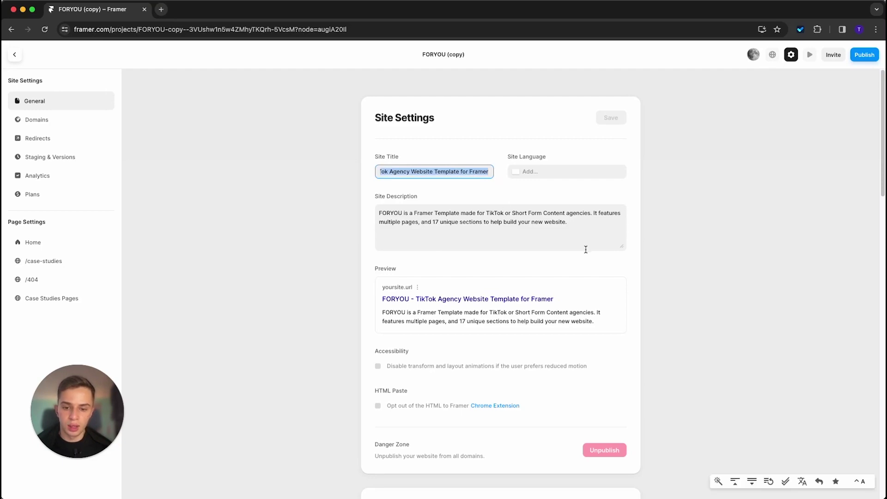
pyautogui.moveTo(482, 225); pyautogui.dragTo(373, 215)
pyautogui.click(323, 215)
pyautogui.click(538, 173)
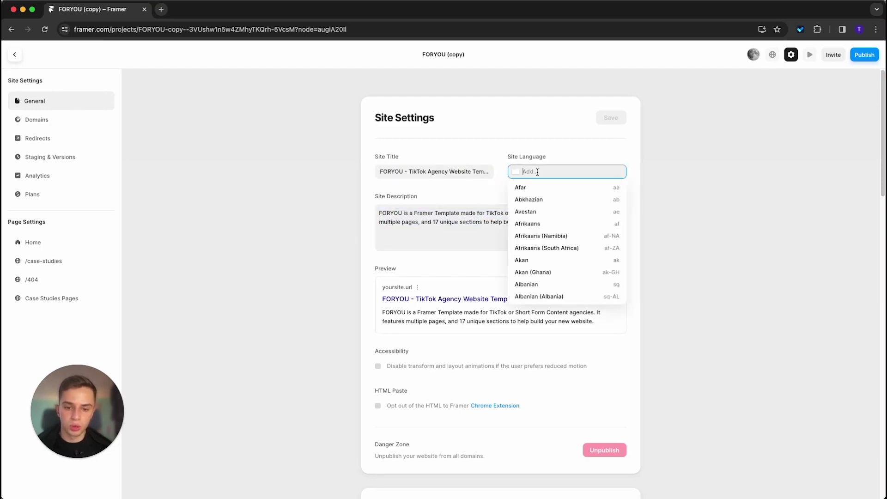
pyautogui.click(716, 210)
# Review the favicon and social image requirements in the general site settings.
pyautogui.scroll(-5, 699, 230)
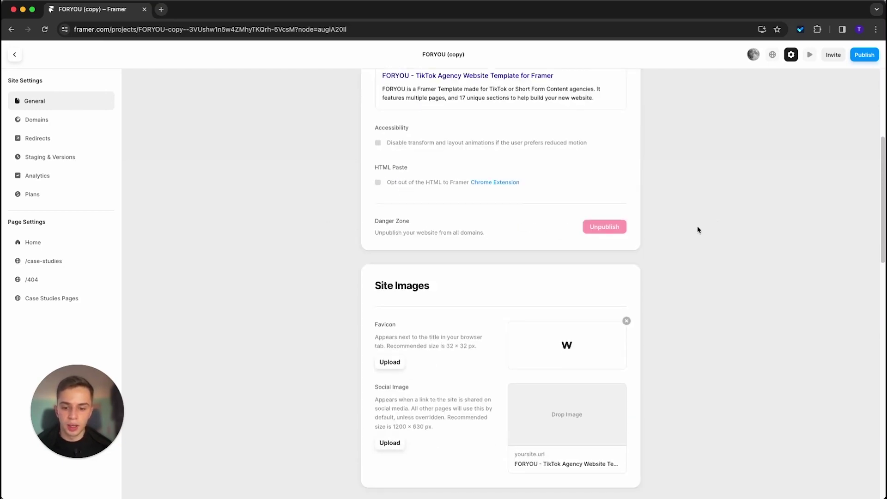
pyautogui.scroll(-2, 689, 236)
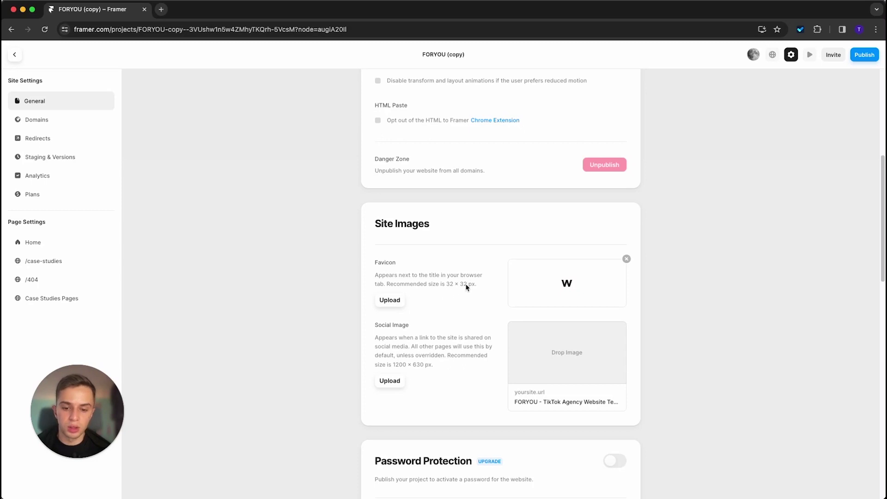
pyautogui.scroll(-3, 460, 290)
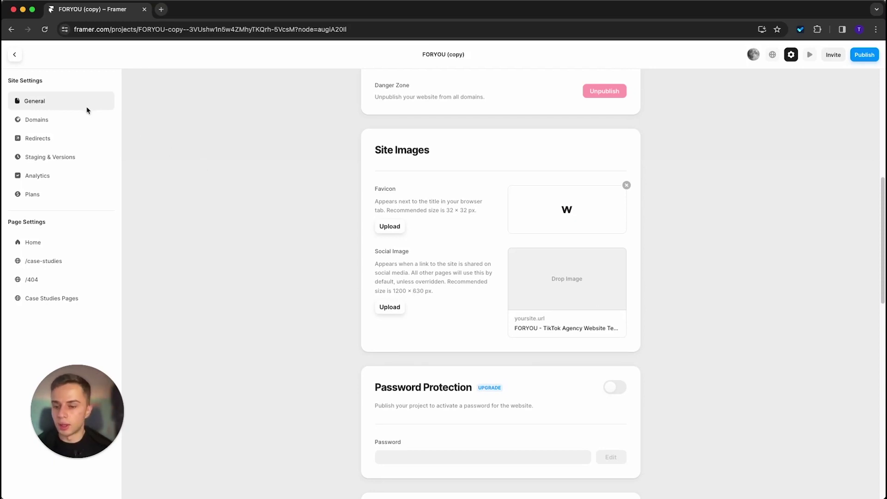
# Review the site's password protection, custom code and Google Analytics settings, placing the cursor in the Measurement ID field.
pyautogui.scroll(-8, 239, 150)
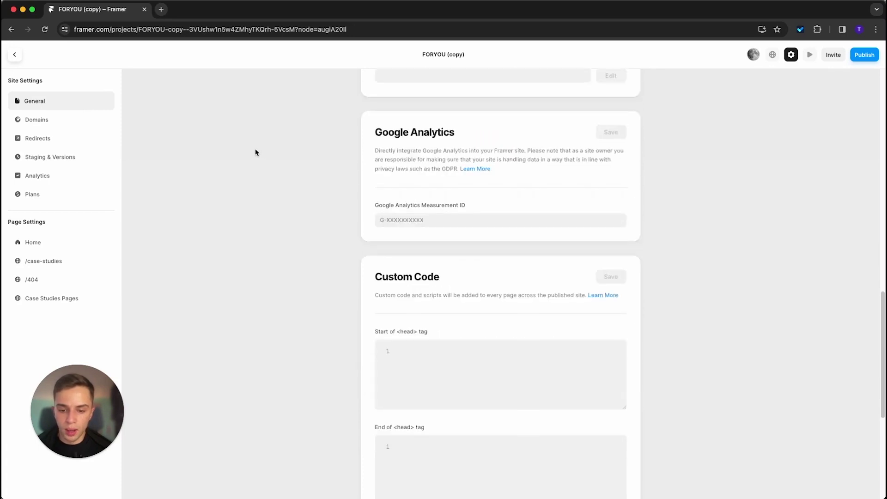
pyautogui.scroll(5, 261, 157)
pyautogui.scroll(-1, 523, 281)
pyautogui.scroll(-2, 523, 278)
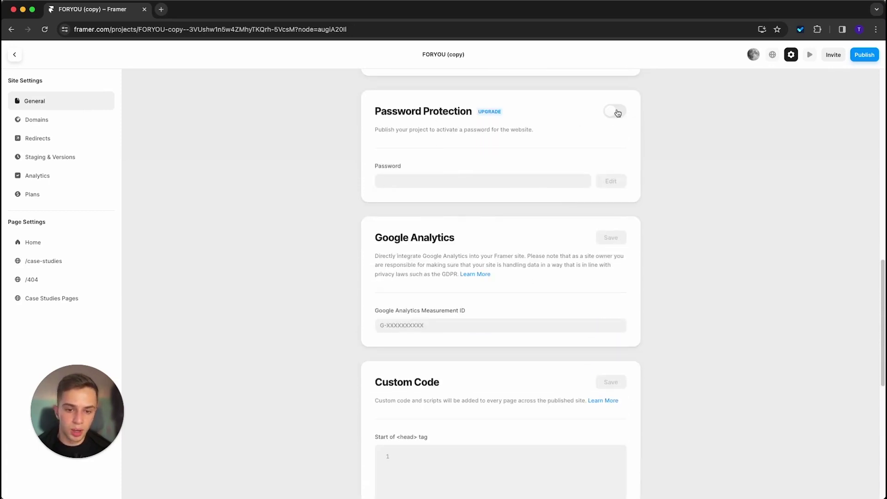
pyautogui.scroll(-1, 441, 192)
pyautogui.click(405, 266)
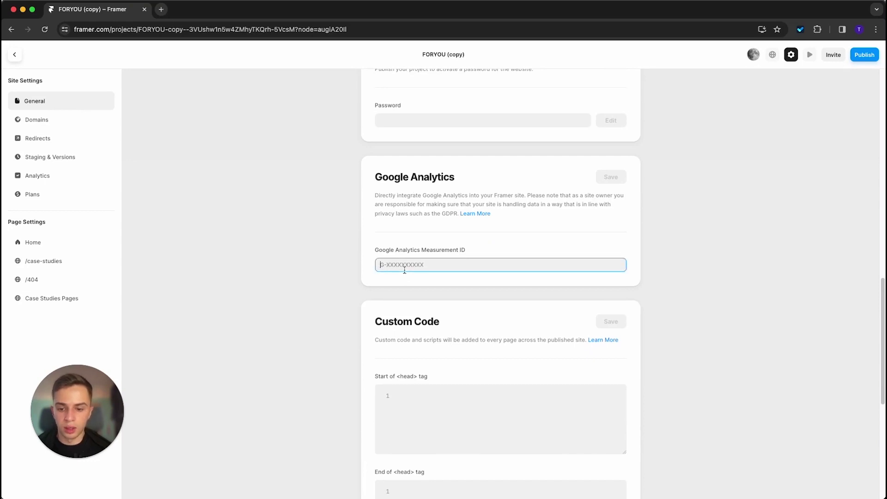
# Review the site-wide custom code fields for the start and end of the head and body tags.
pyautogui.scroll(-1, 348, 177)
pyautogui.scroll(-2, 346, 177)
pyautogui.scroll(-1, 427, 163)
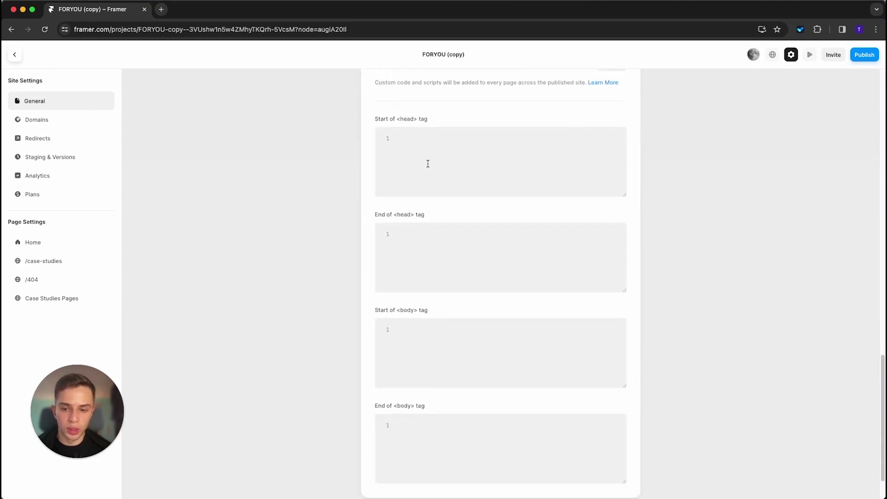
pyautogui.scroll(4, 526, 329)
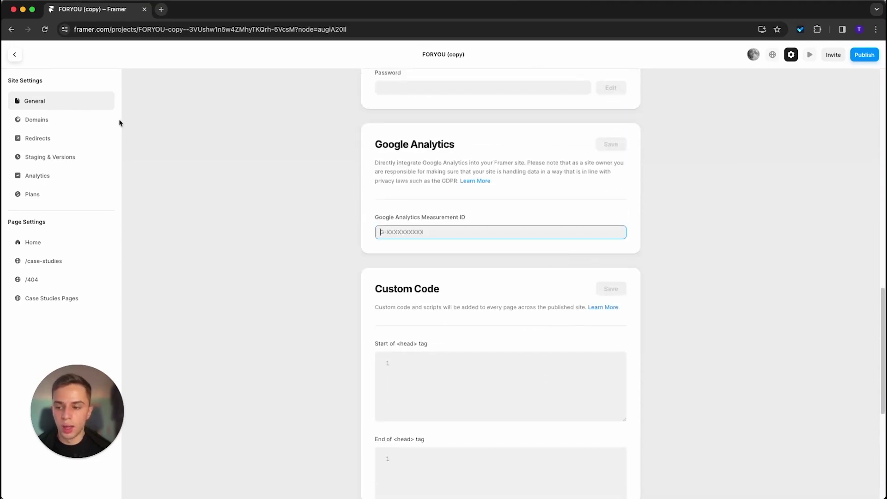
# Open the domain settings and publish the site to its base framer.app domain.
pyautogui.click(86, 120)
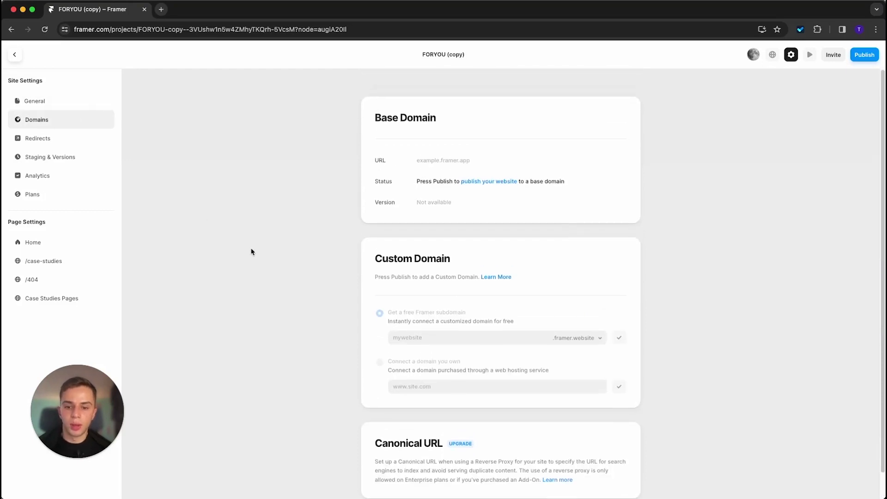
pyautogui.scroll(-1, 337, 305)
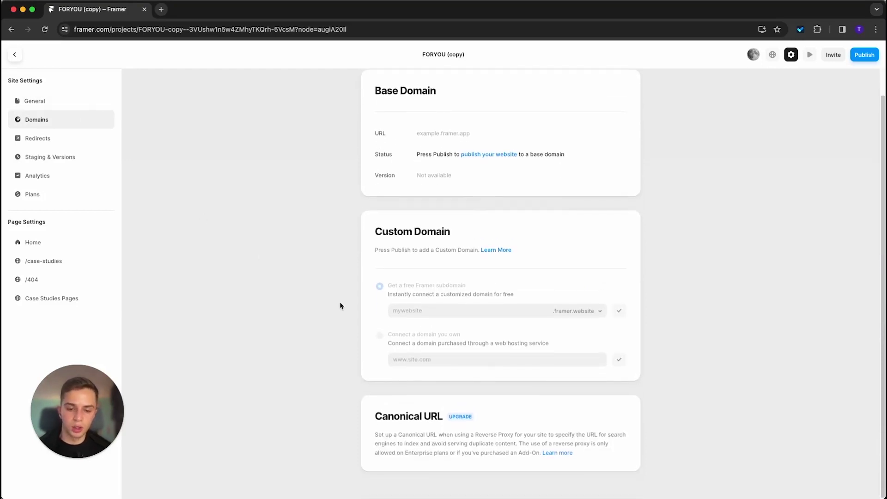
pyautogui.click(858, 57)
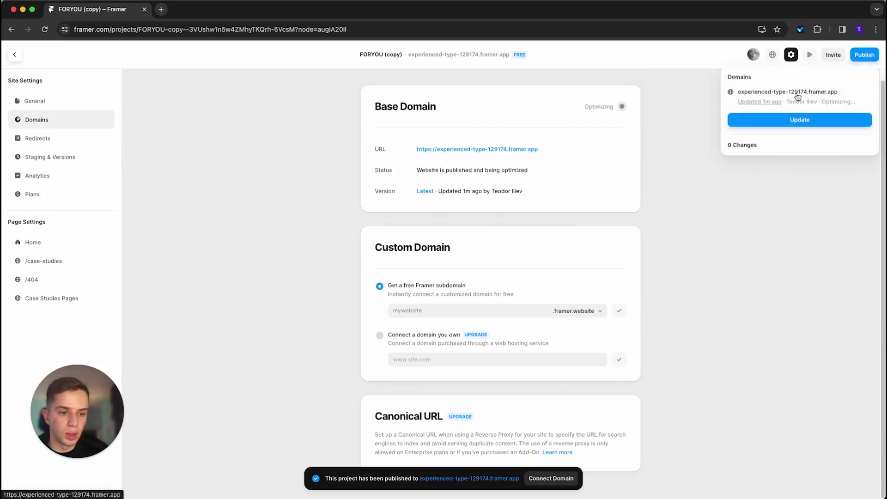
pyautogui.click(712, 226)
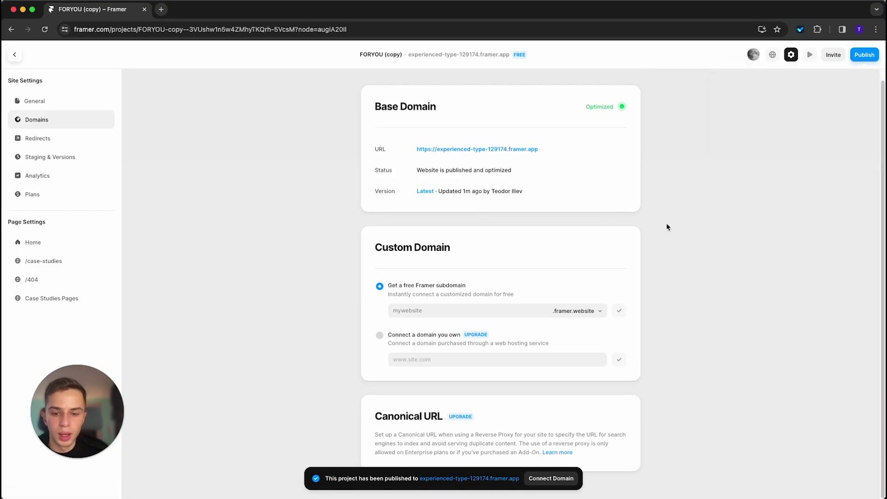
# Enter fsadasdwa as a free .framer.website subdomain and try the option to connect an owned domain, dismissing the upgrade offer.
pyautogui.click(474, 311)
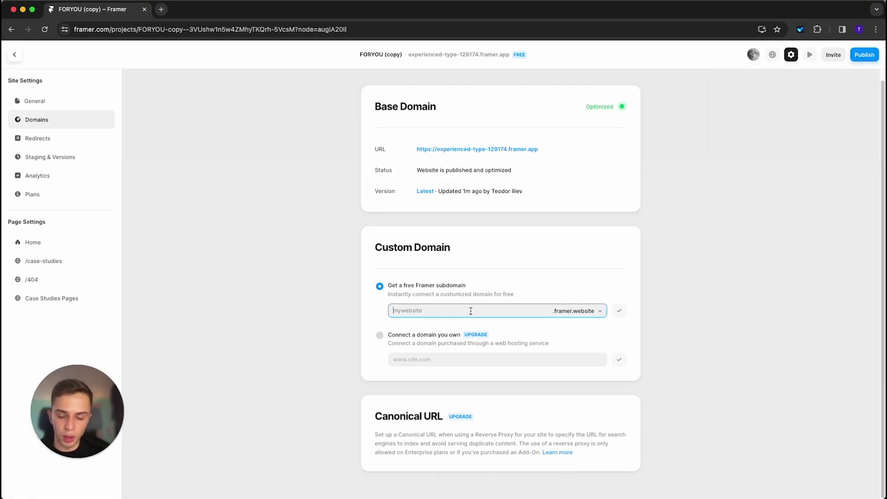
pyautogui.write('fsadasdwa')
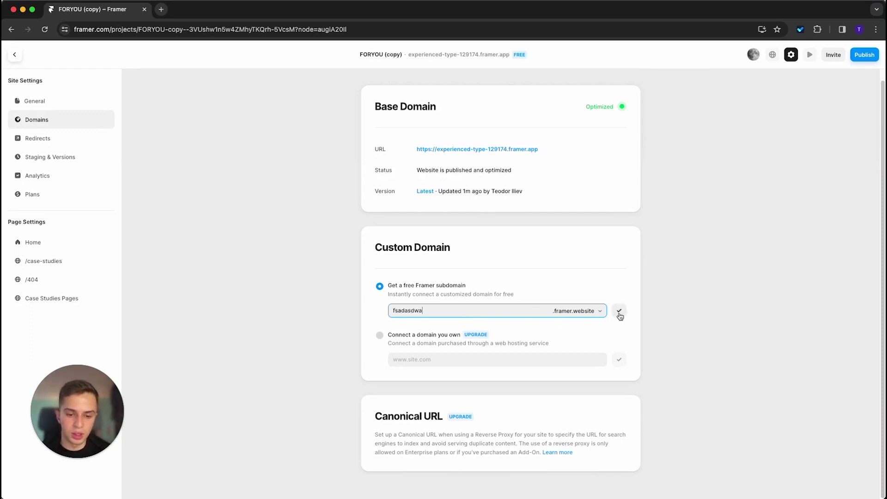
pyautogui.click(586, 313)
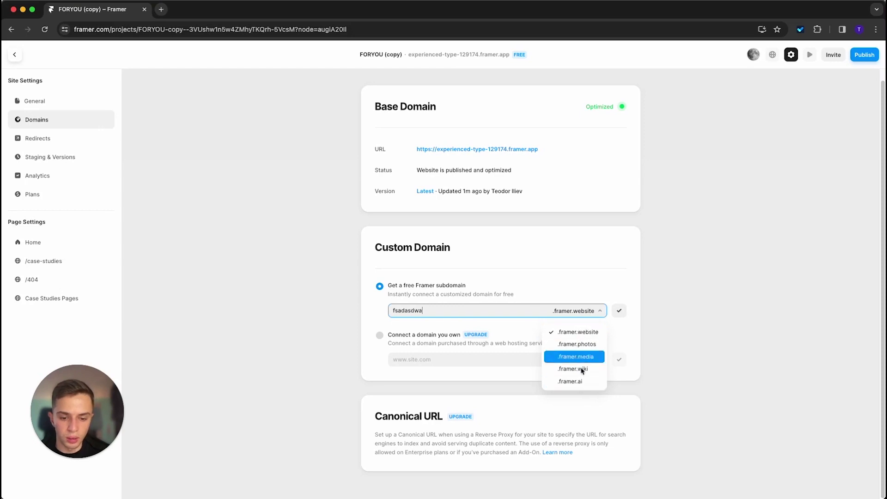
pyautogui.click(584, 314)
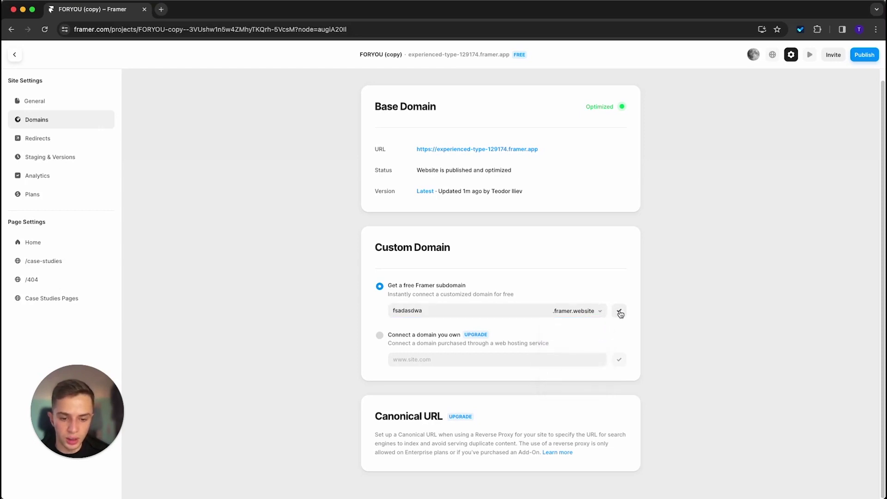
pyautogui.click(388, 337)
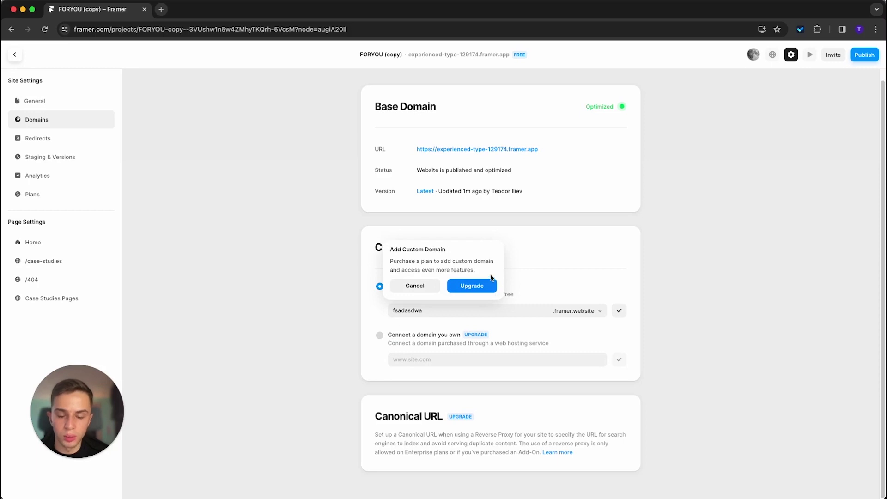
pyautogui.click(289, 390)
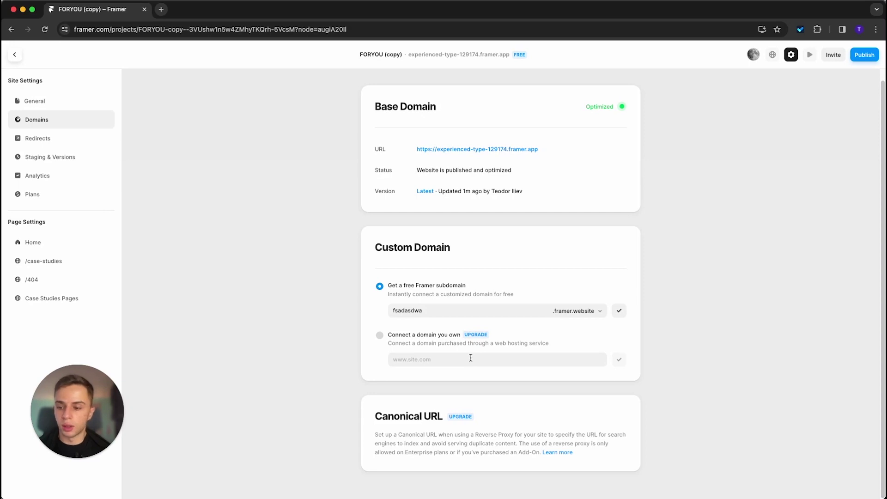
# Review the site's redirects, staging and versions, analytics, and available site plans.
pyautogui.click(42, 137)
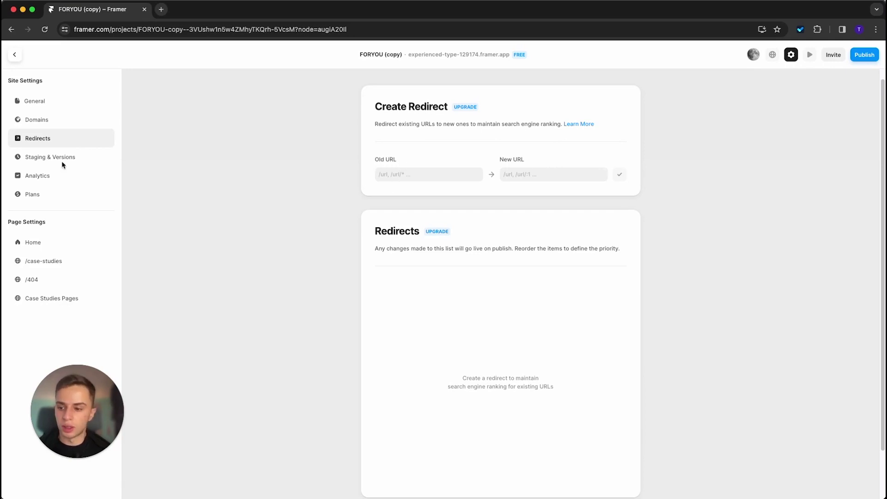
pyautogui.click(25, 162)
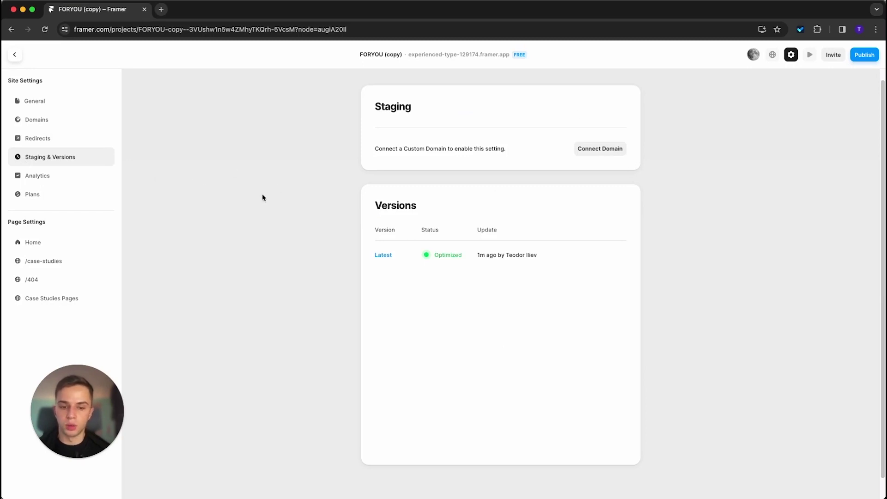
pyautogui.click(33, 177)
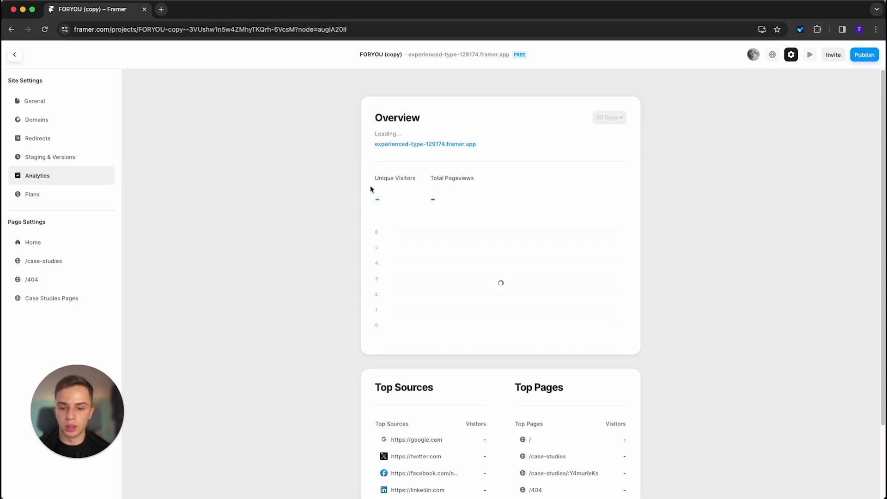
pyautogui.click(48, 195)
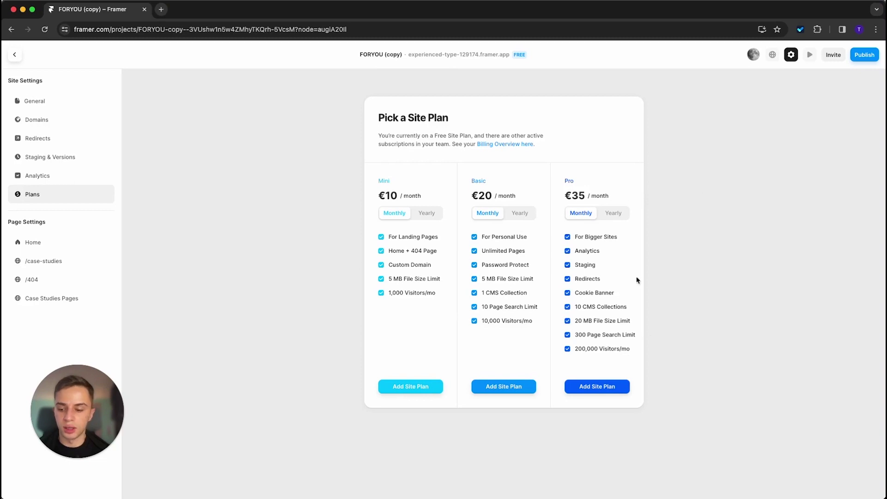
# Review the Home page settings, including title, description, search visibility, social image and page-level custom code.
pyautogui.click(62, 245)
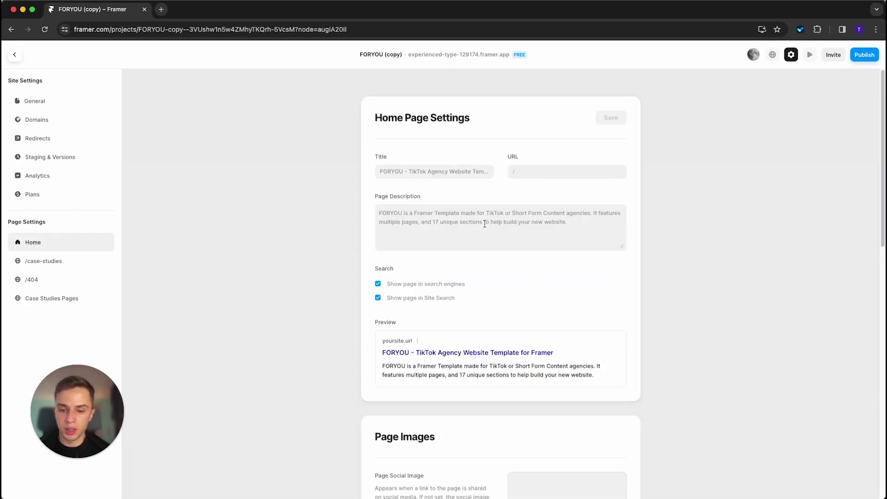
pyautogui.scroll(-3, 412, 164)
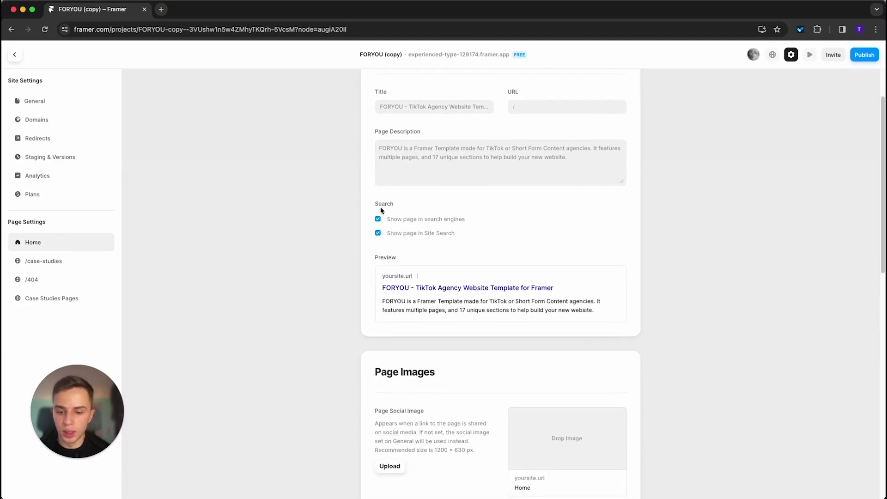
pyautogui.scroll(-2, 488, 114)
pyautogui.scroll(-8, 499, 157)
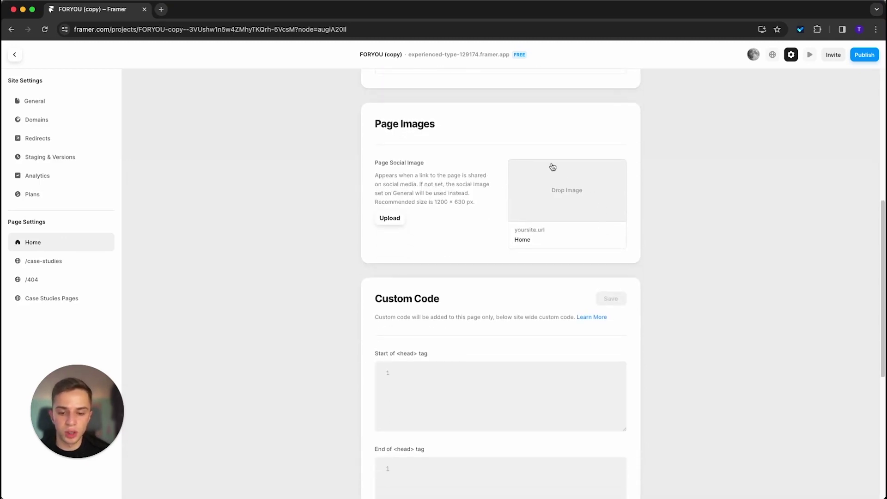
pyautogui.scroll(-6, 470, 222)
pyautogui.scroll(-4, 527, 220)
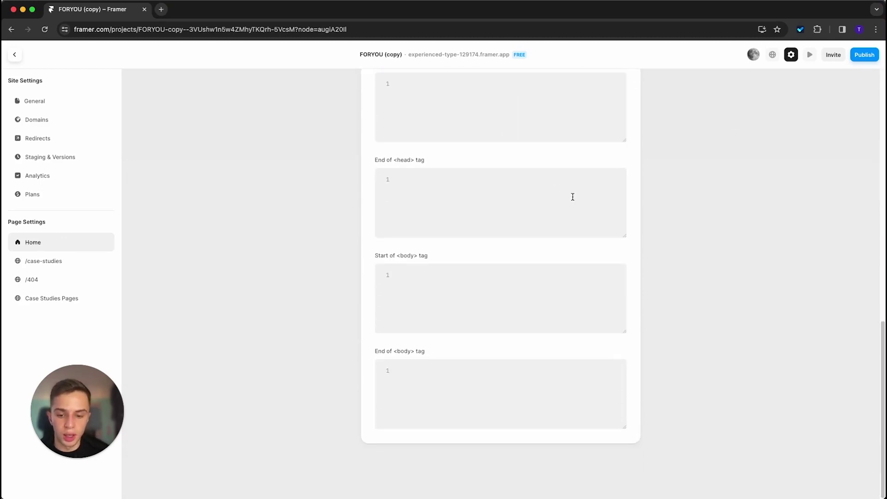
pyautogui.scroll(15, 573, 196)
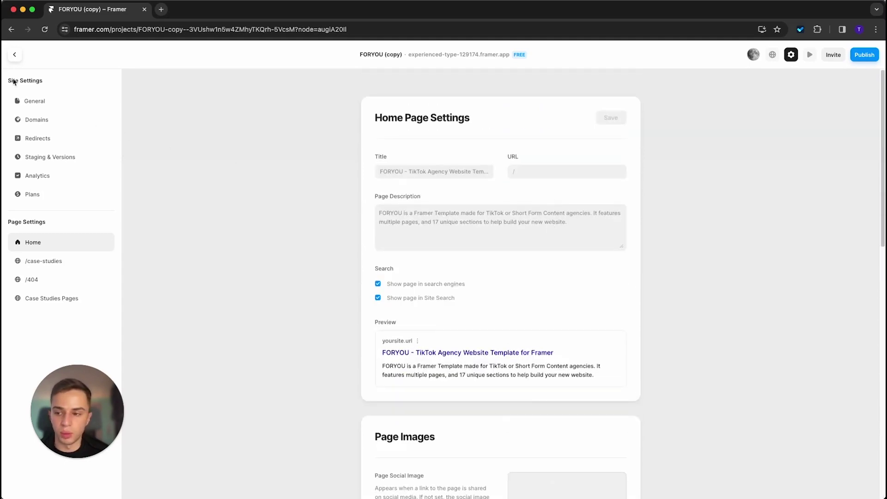
# Return to the page canvas and check the options for inviting collaborators, without sending an invitation.
pyautogui.click(15, 57)
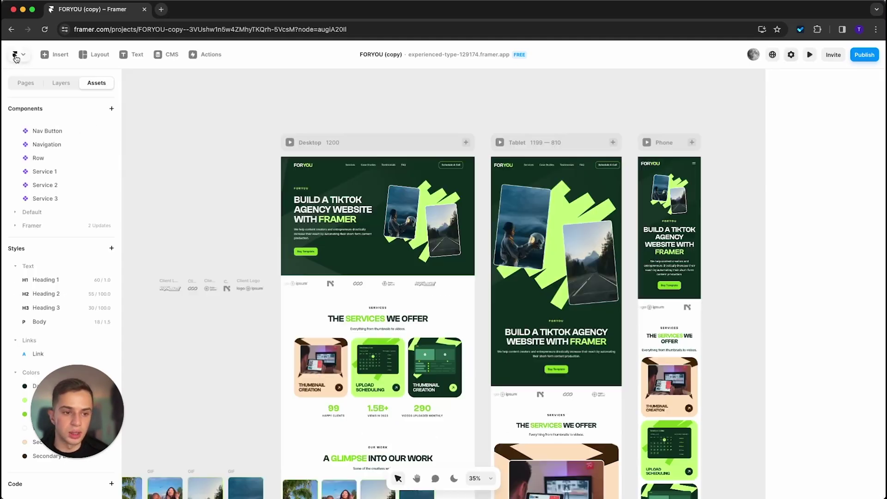
pyautogui.click(833, 55)
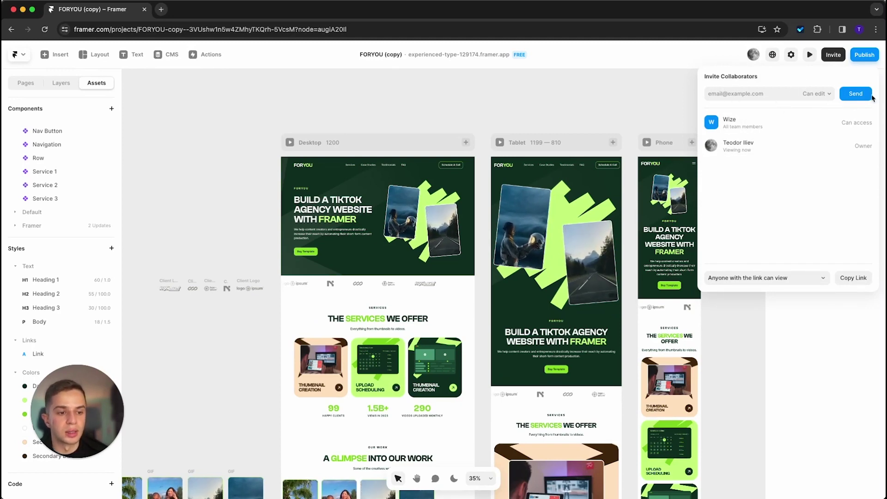
pyautogui.click(662, 84)
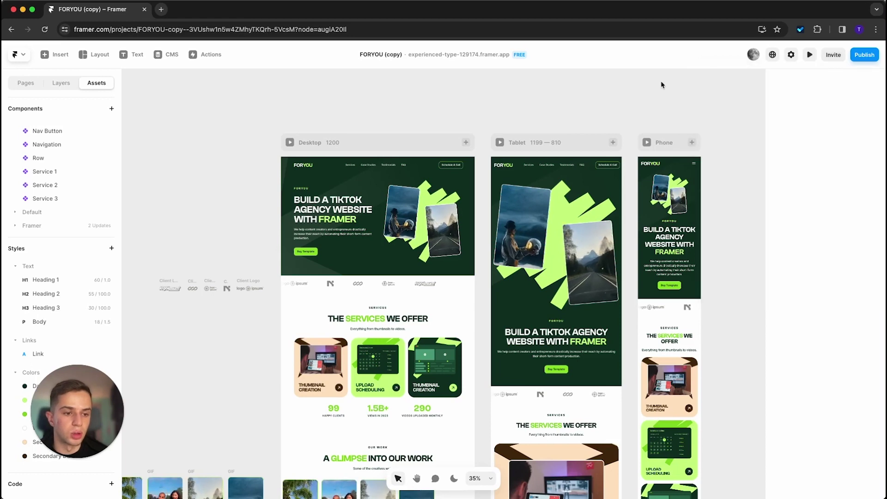
# Publish an update of the website to its existing framer.app domain.
pyautogui.click(871, 55)
pyautogui.click(835, 138)
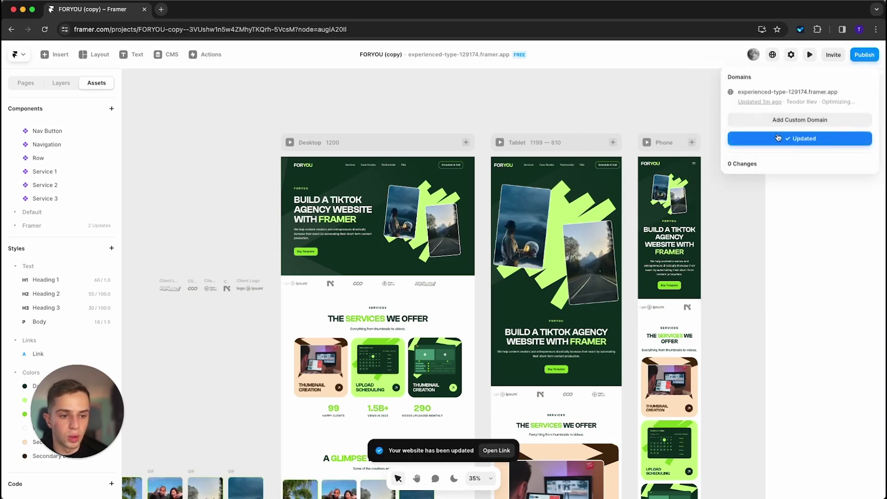
pyautogui.click(667, 103)
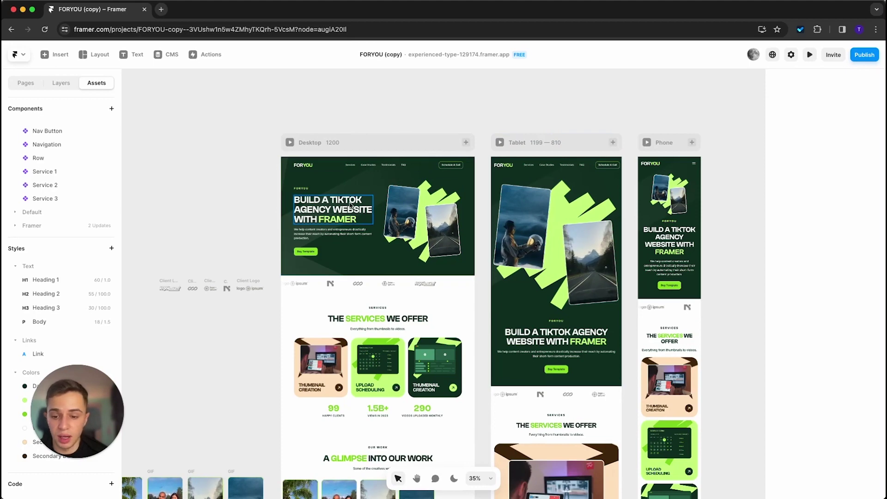
# Select the hero heading in the Desktop layout and review its size, effects, style and text properties.
pyautogui.click(332, 210)
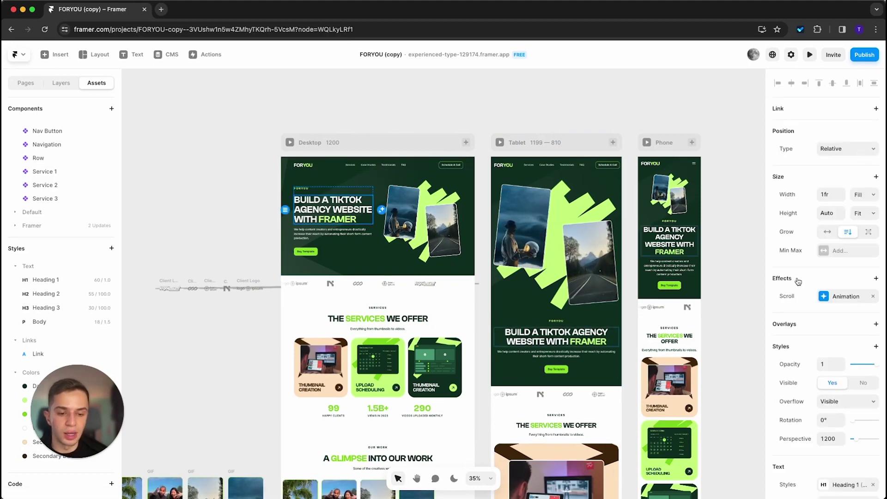
pyautogui.scroll(-3, 798, 280)
pyautogui.scroll(3, 798, 280)
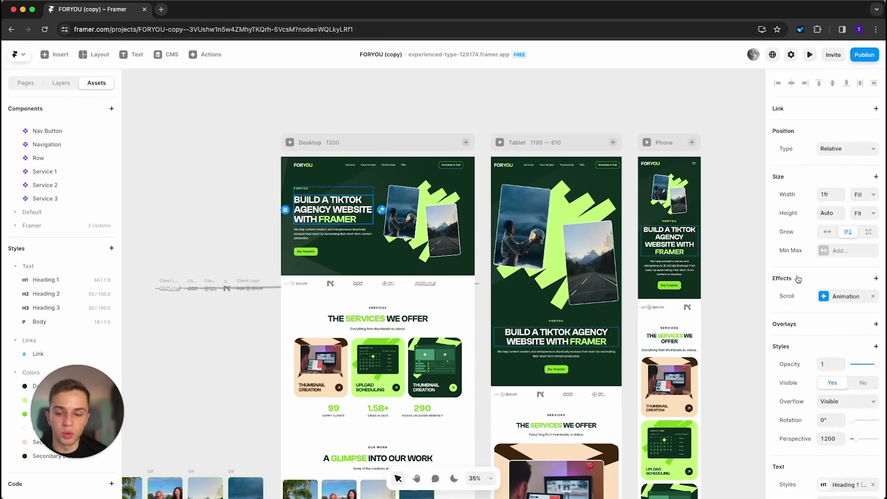
pyautogui.scroll(-3, 798, 280)
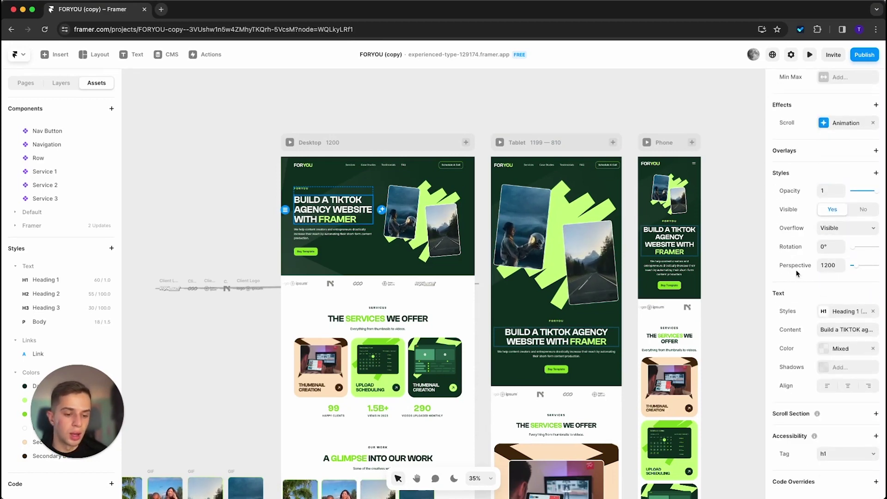
pyautogui.scroll(3, 809, 276)
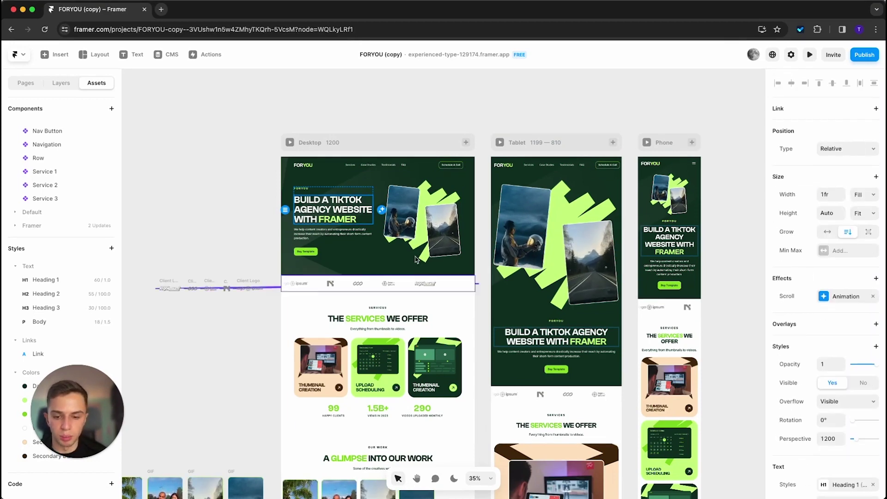
# Select the client logo ticker below the Desktop hero and examine its speed, direction, gap and clipping settings.
pyautogui.click(336, 284)
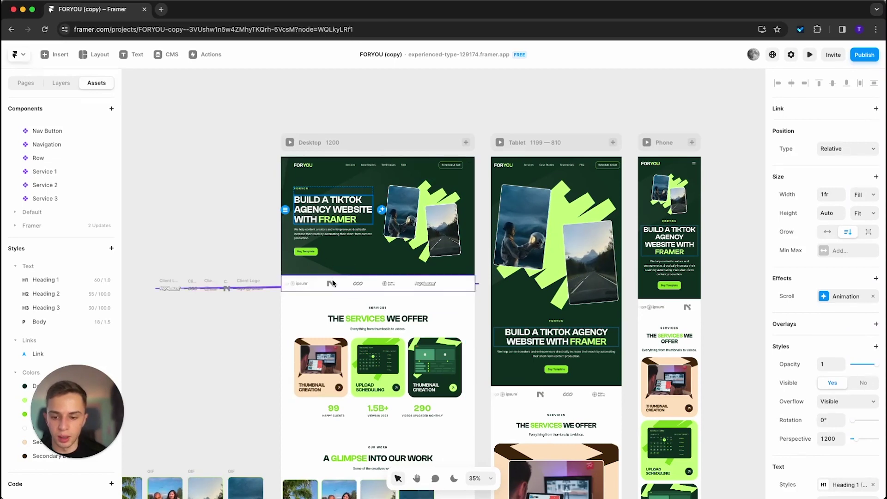
pyautogui.scroll(-3, 859, 309)
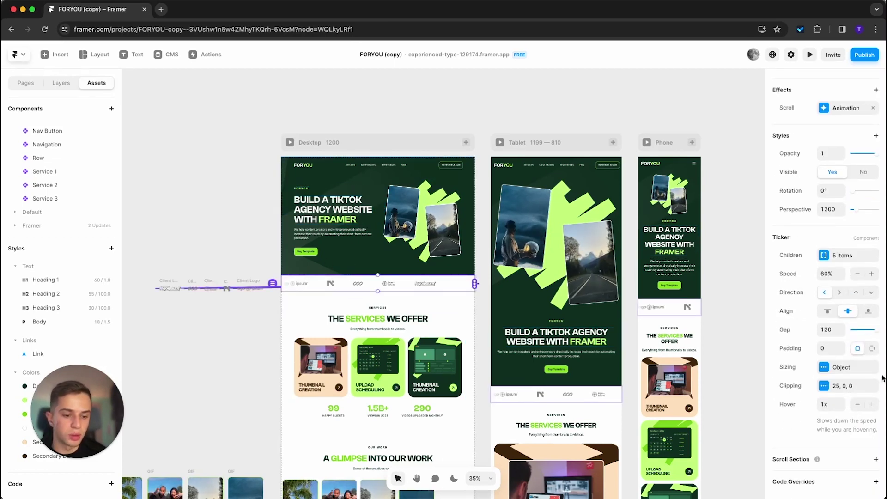
pyautogui.click(570, 102)
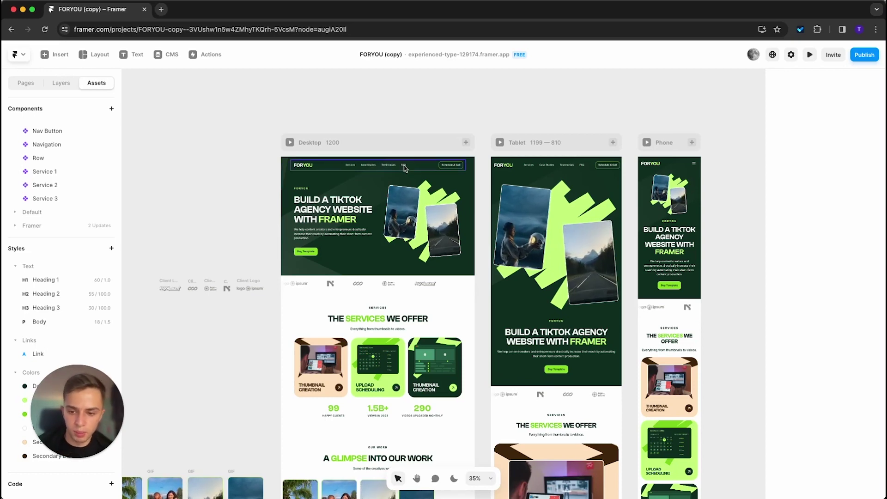
# Open the Desktop header's Navigation component for editing and select the FORYOU logo in its Desktop variant.
pyautogui.scroll(5, 322, 171)
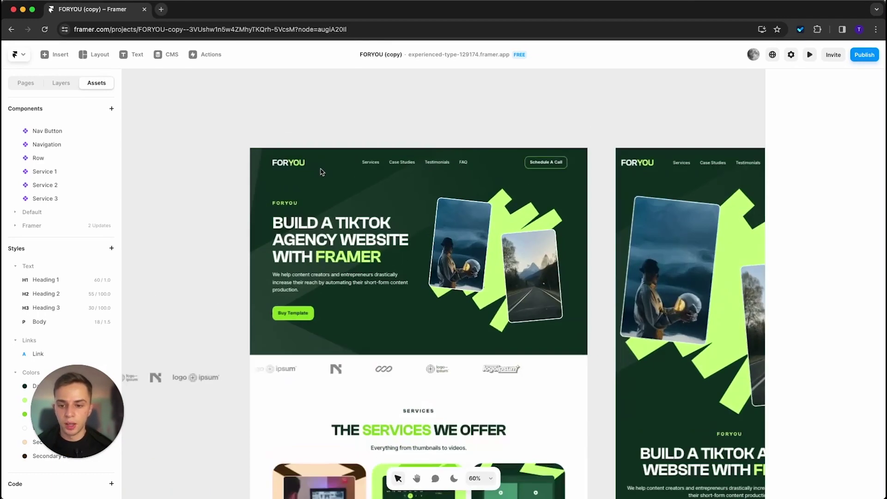
pyautogui.scroll(1, 323, 171)
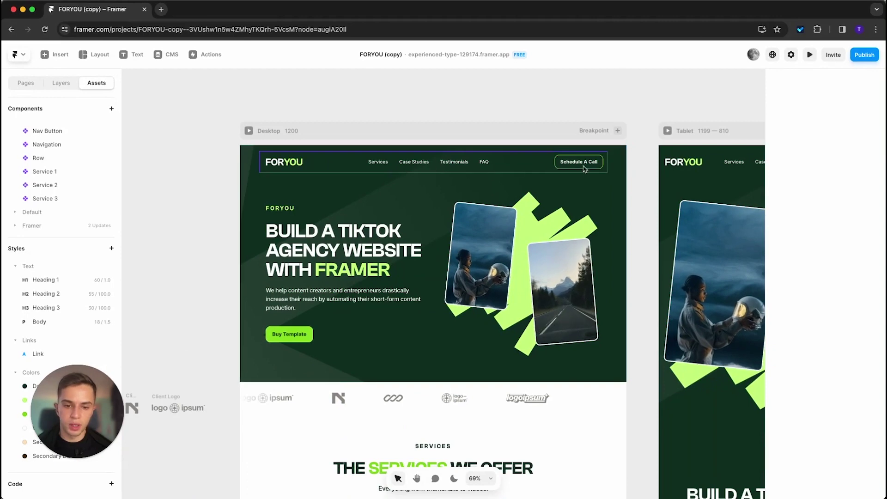
pyautogui.doubleClick(465, 166)
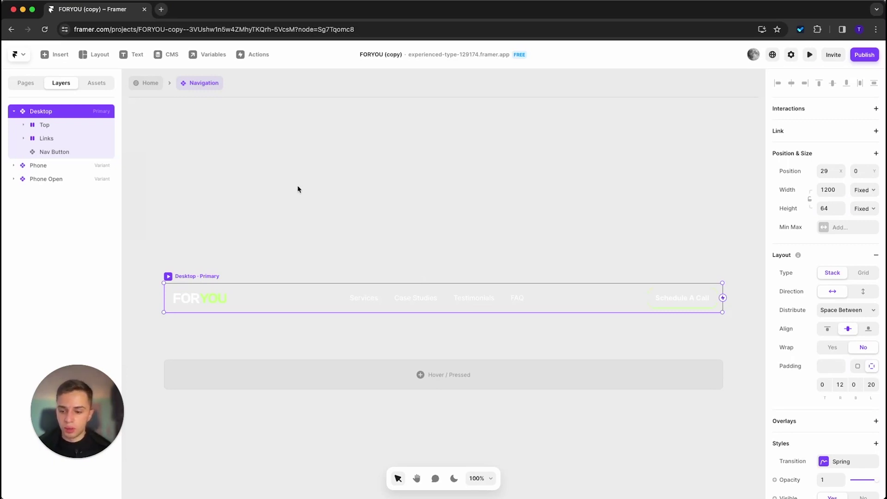
pyautogui.click(219, 294)
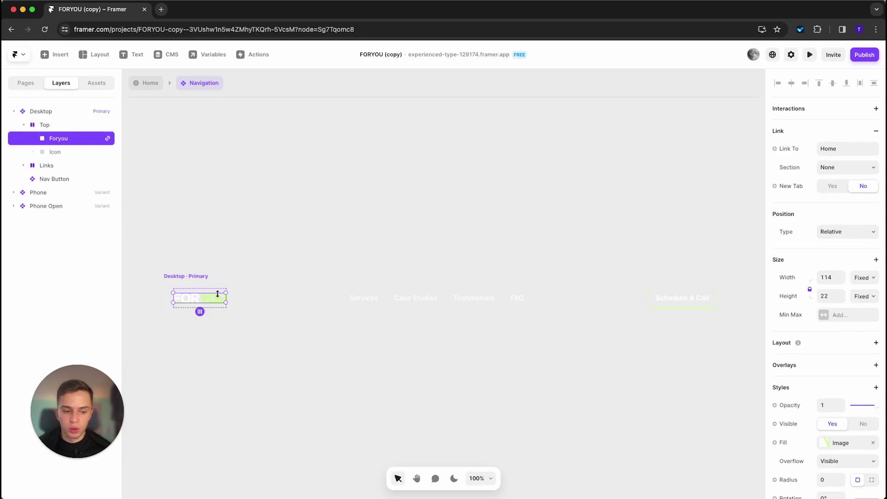
pyautogui.click(208, 237)
pyautogui.hscroll(-3, 271, 204)
pyautogui.scroll(-3, 272, 204)
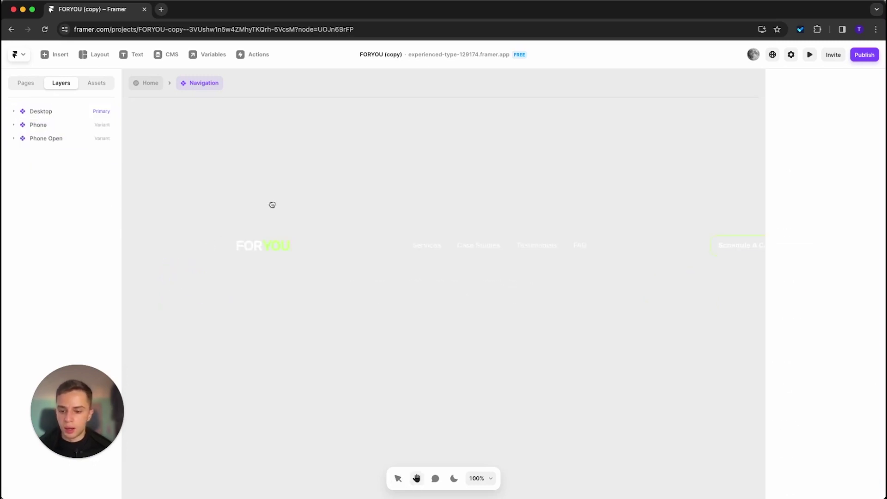
pyautogui.scroll(5, 245, 244)
pyautogui.click(276, 246)
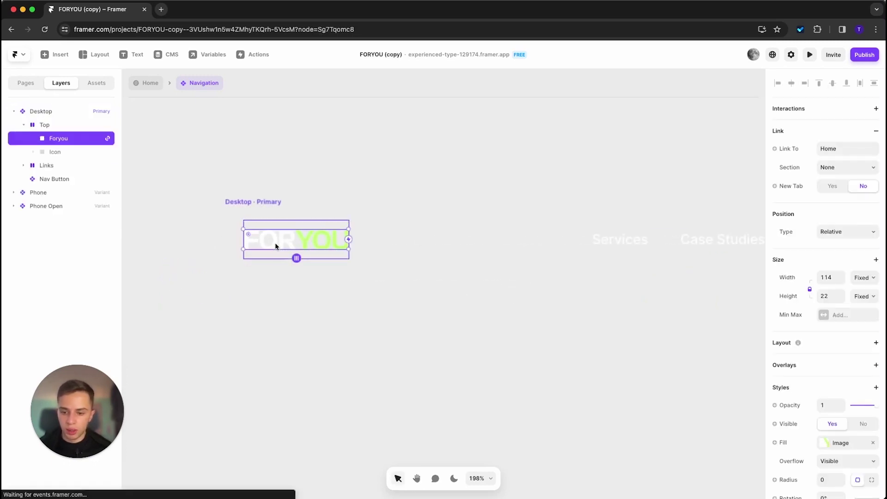
# Examine the FORYOU logo's image fill settings, including the image replacement and sizing options, without changing them.
pyautogui.scroll(-3, 840, 378)
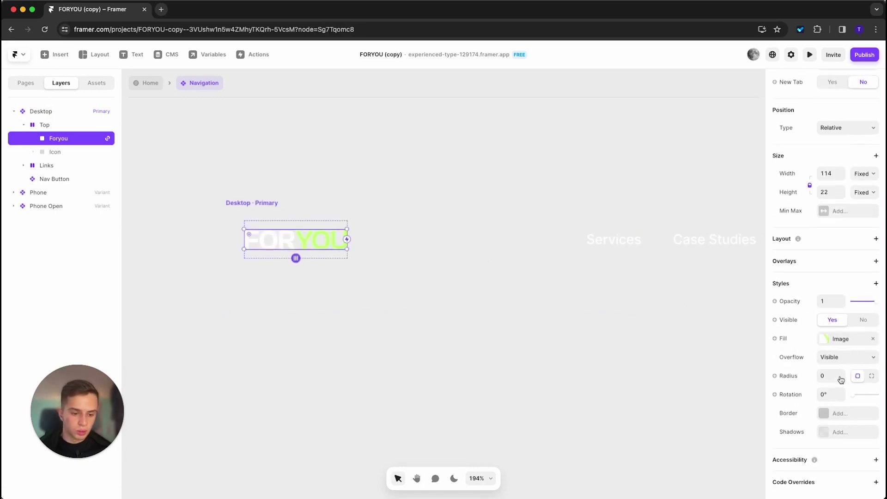
pyautogui.click(822, 340)
pyautogui.moveTo(709, 345)
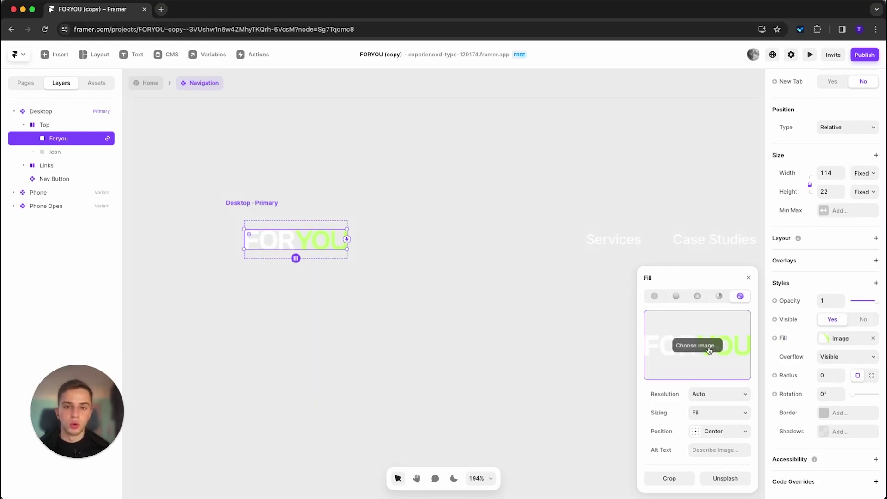
pyautogui.click(502, 351)
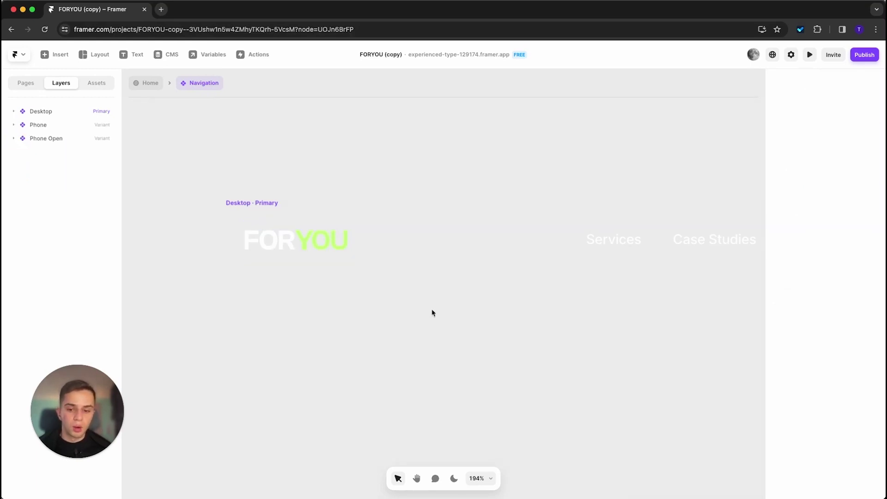
pyautogui.click(312, 240)
pyautogui.click(836, 340)
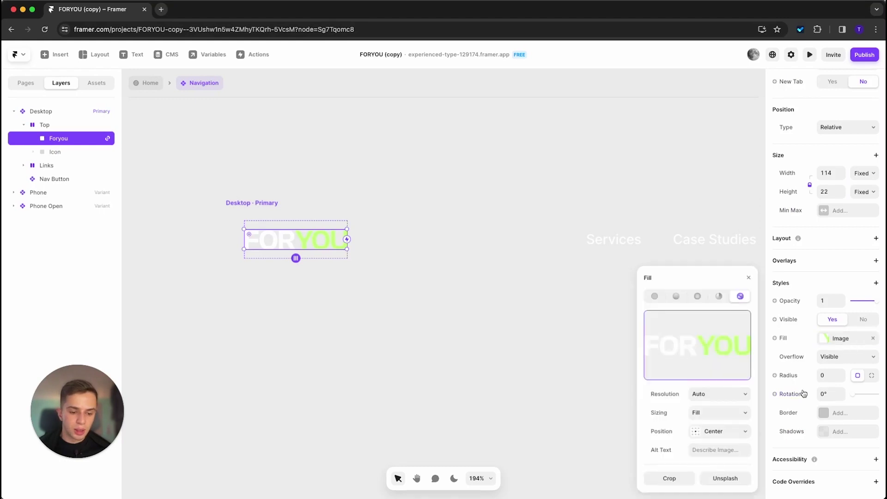
pyautogui.click(730, 414)
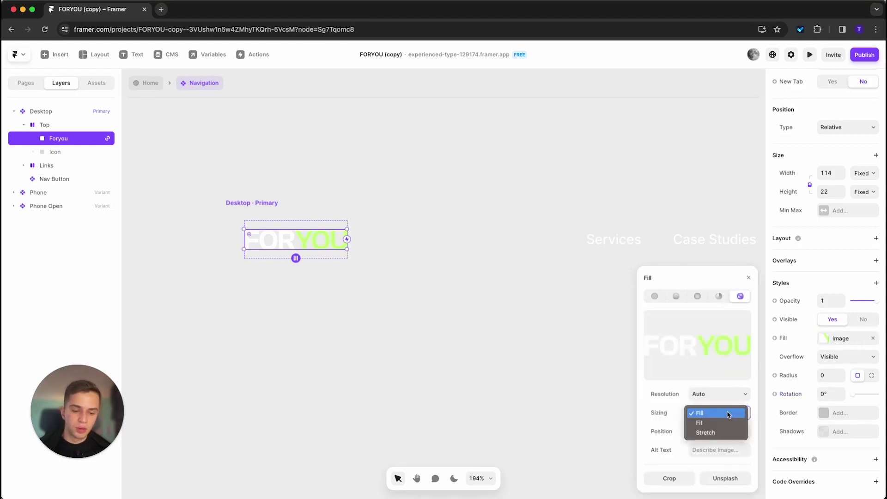
pyautogui.click(490, 393)
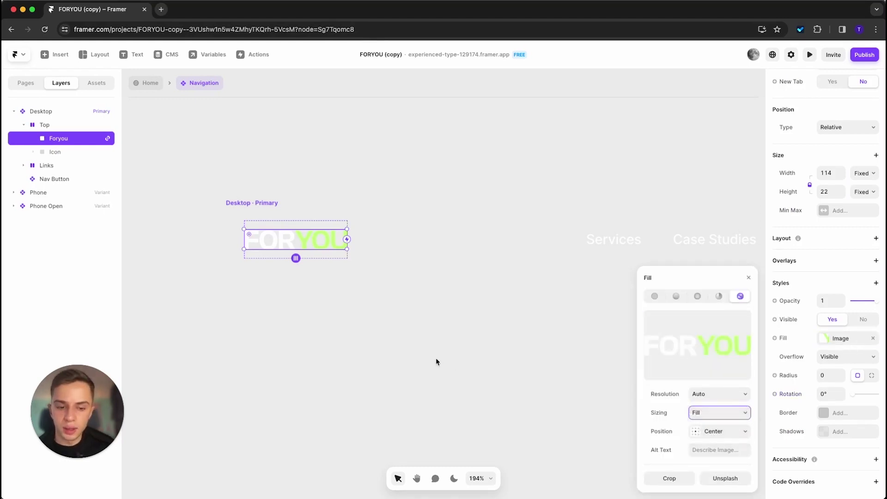
# Unlock the FORYOU logo's aspect ratio and shrink the logo to about 98 × 18.
pyautogui.click(809, 184)
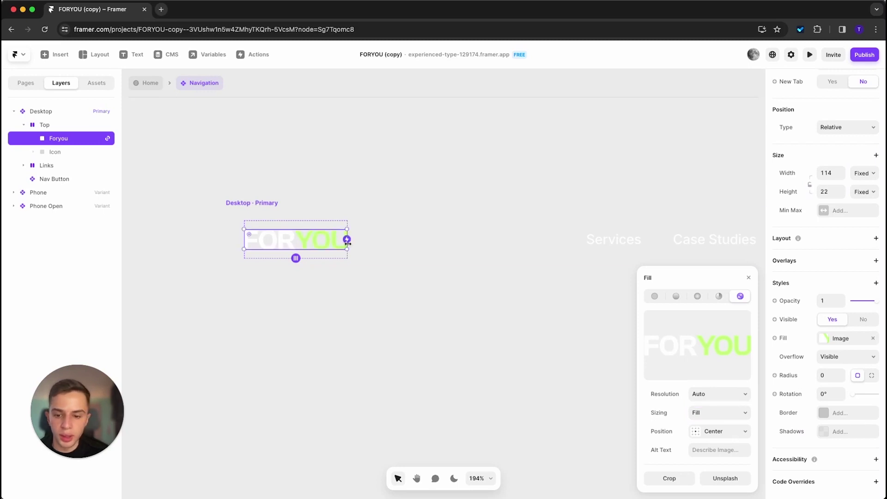
pyautogui.moveTo(345, 256)
pyautogui.mouseDown()
pyautogui.moveTo(299, 271)
pyautogui.moveTo(297, 240)
pyautogui.moveTo(314, 251)
pyautogui.moveTo(333, 246)
pyautogui.mouseUp()
pyautogui.click(374, 337)
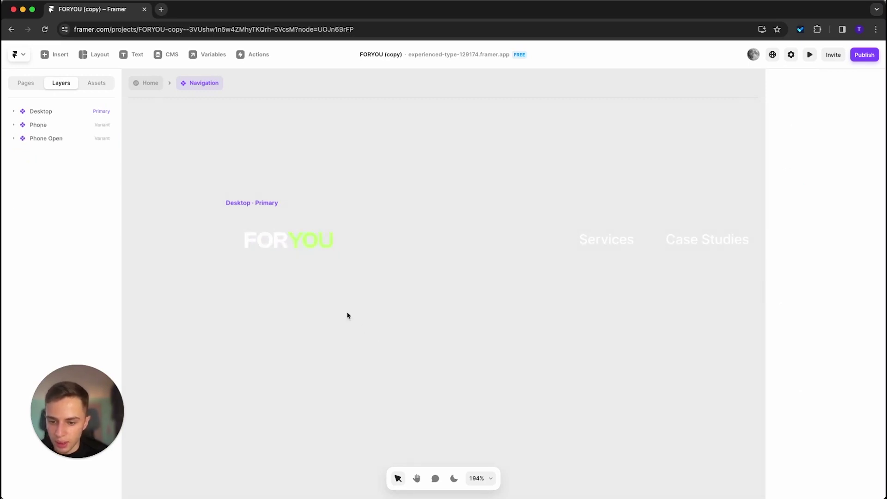
# Reselect the resized FORYOU logo and lock its width-to-height ratio again.
pyautogui.scroll(5, 310, 264)
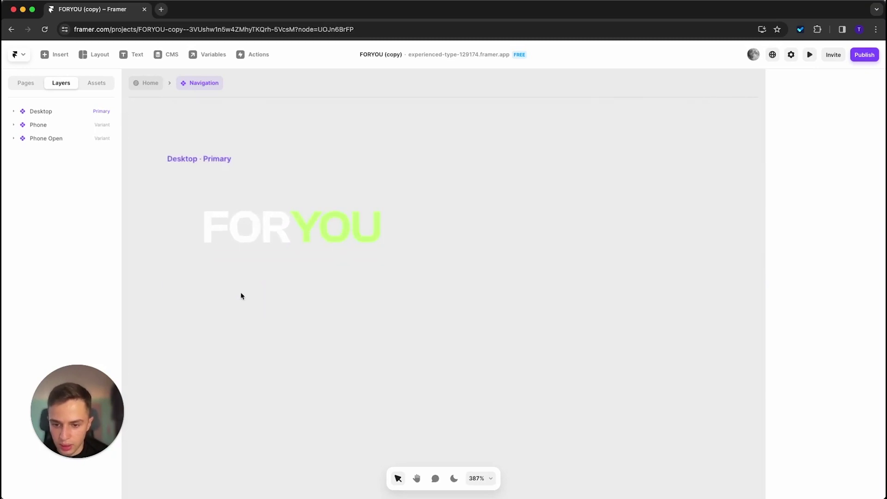
pyautogui.scroll(-2, 242, 293)
pyautogui.scroll(2, 258, 234)
pyautogui.click(257, 234)
pyautogui.scroll(-3, 267, 255)
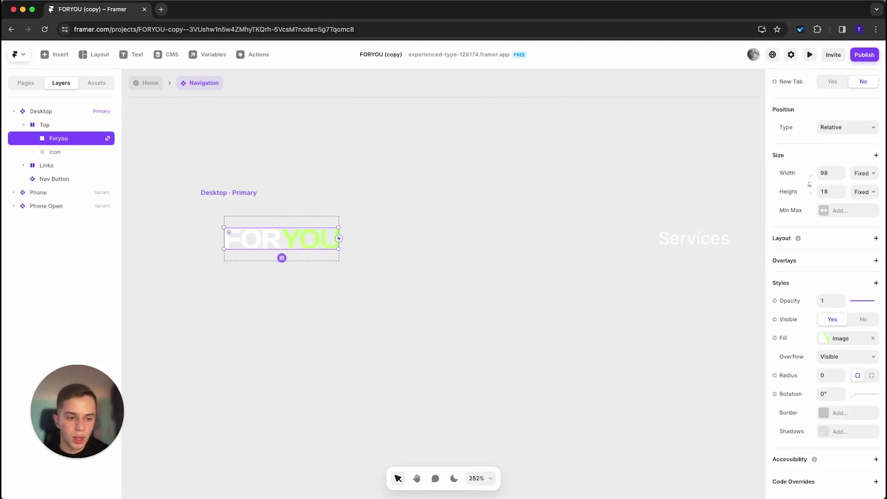
pyautogui.click(810, 185)
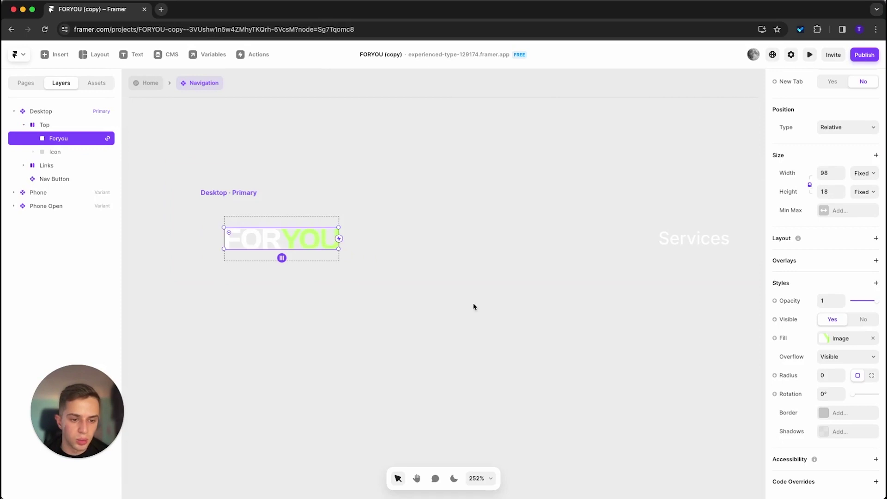
# Review the link targets and sections of the Services, Case Studies, Testimonials and FAQ links in the Desktop navigation.
pyautogui.scroll(-3, 439, 298)
pyautogui.hscroll(6, 439, 298)
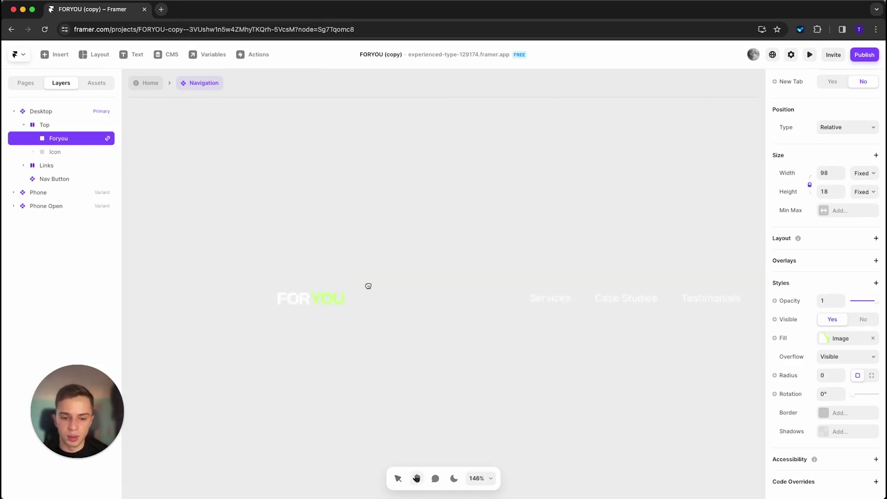
pyautogui.scroll(-3, 323, 255)
pyautogui.click(327, 257)
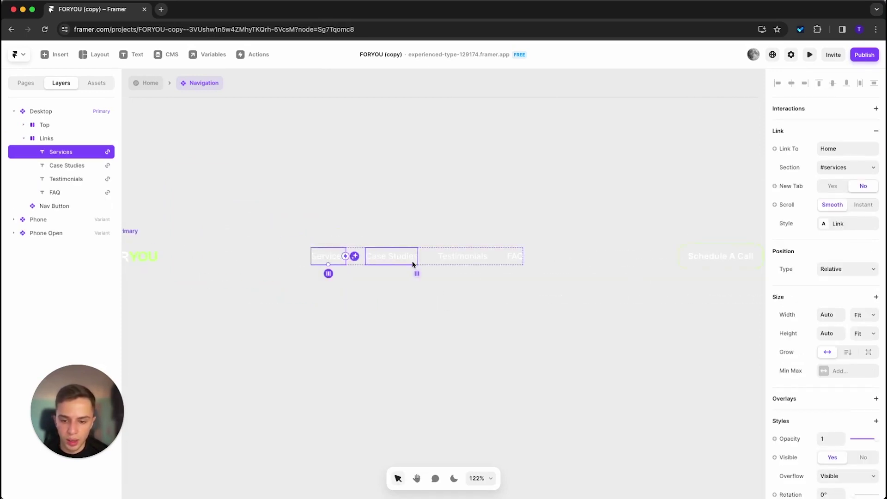
pyautogui.click(397, 257)
pyautogui.click(447, 258)
pyautogui.click(508, 260)
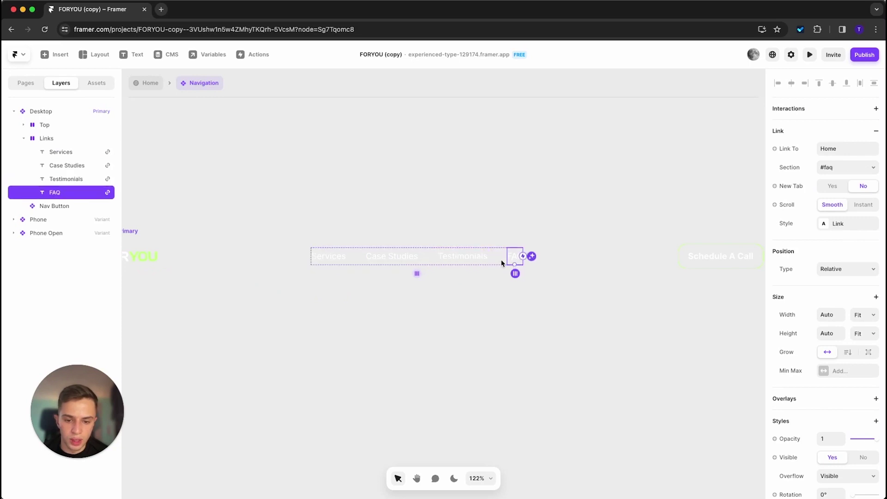
pyautogui.click(328, 261)
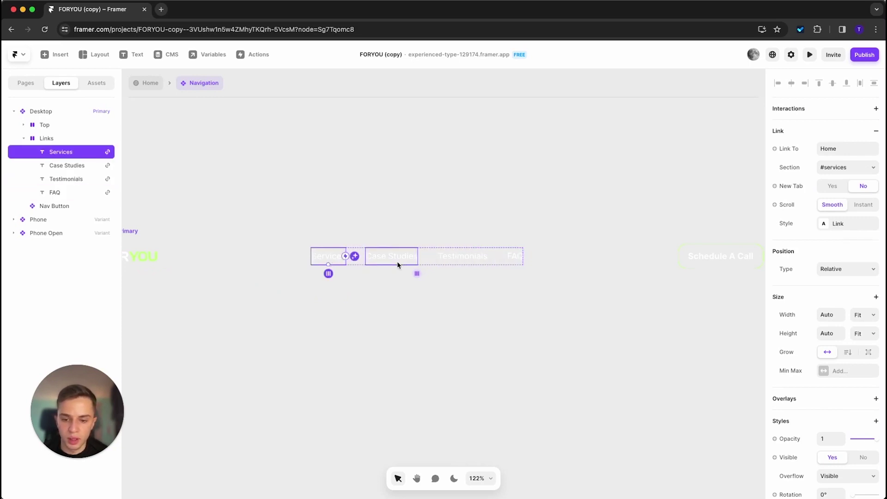
pyautogui.click(397, 261)
pyautogui.click(444, 259)
pyautogui.click(514, 261)
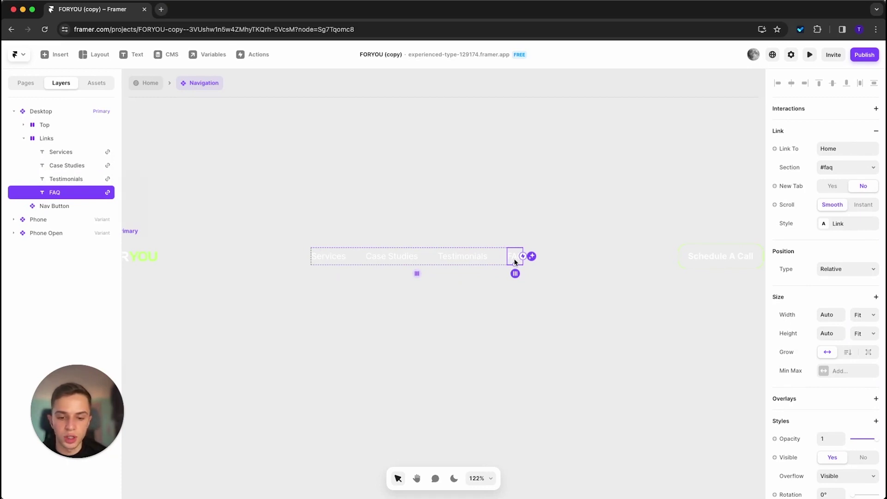
# Clear the Services link's target, then link it to the Home page's #services section with smooth scrolling.
pyautogui.doubleClick(322, 257)
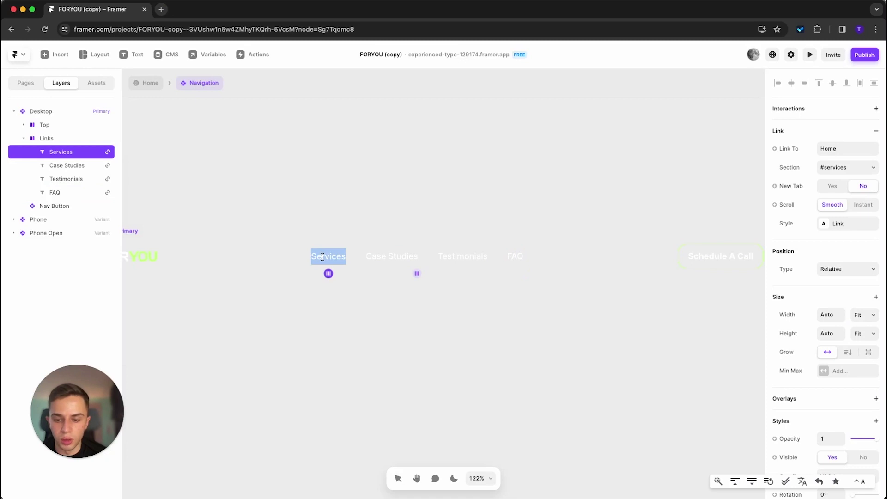
pyautogui.press('Escape')
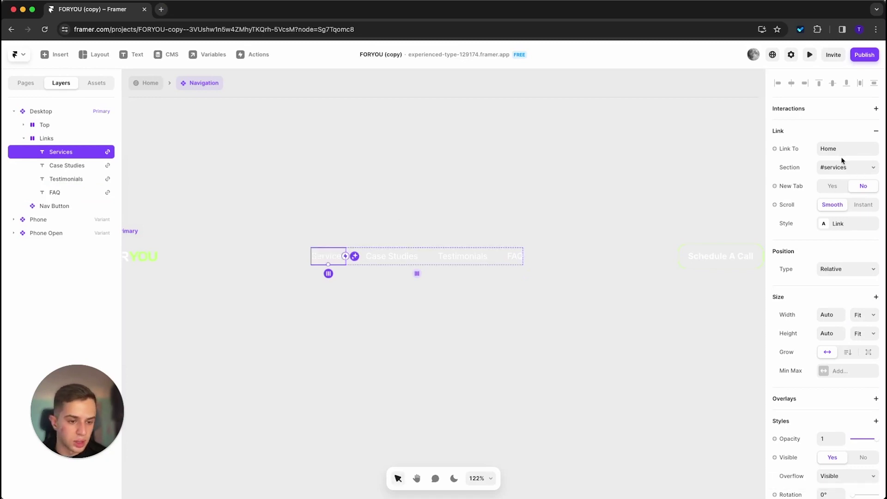
pyautogui.click(856, 149)
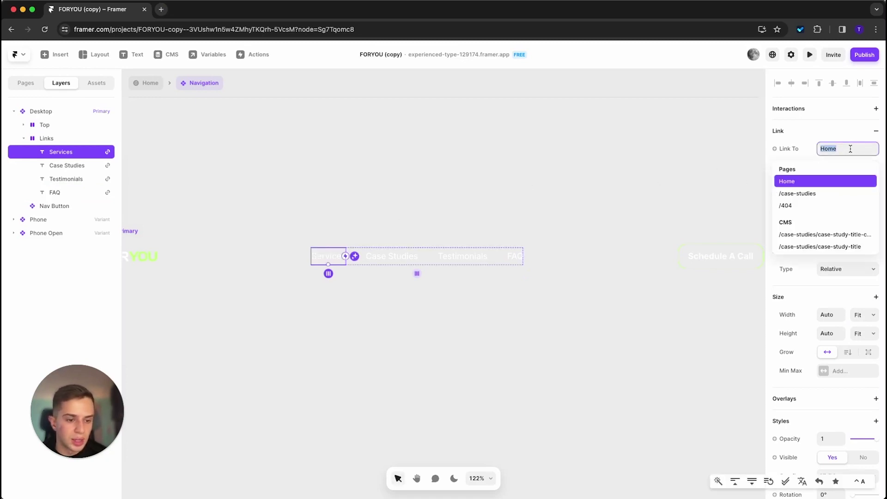
pyautogui.press('BackSpace')
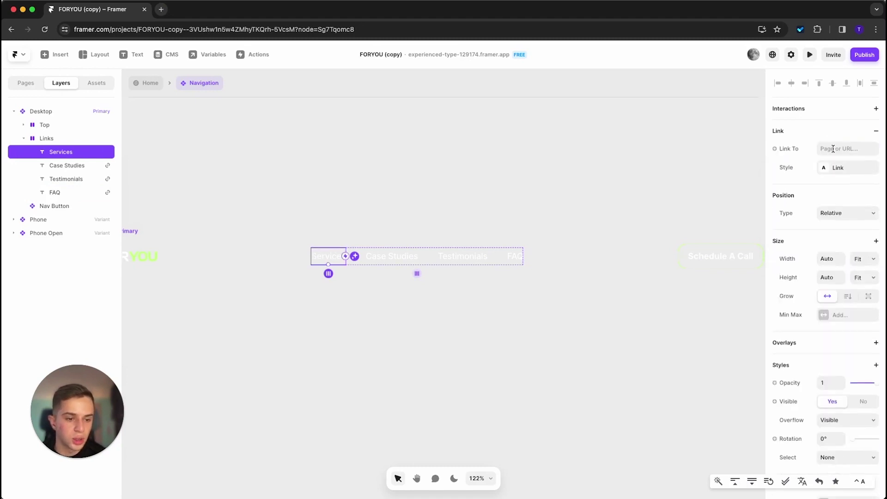
pyautogui.click(833, 148)
pyautogui.click(822, 183)
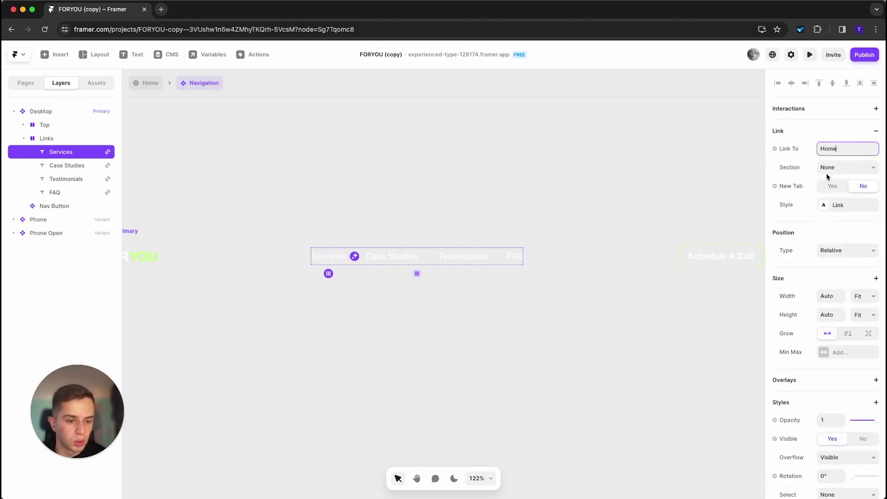
pyautogui.click(832, 170)
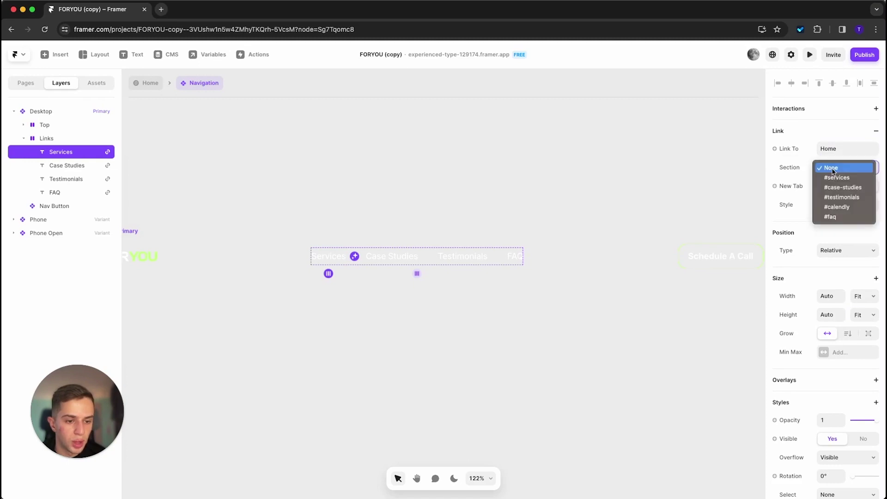
pyautogui.click(853, 181)
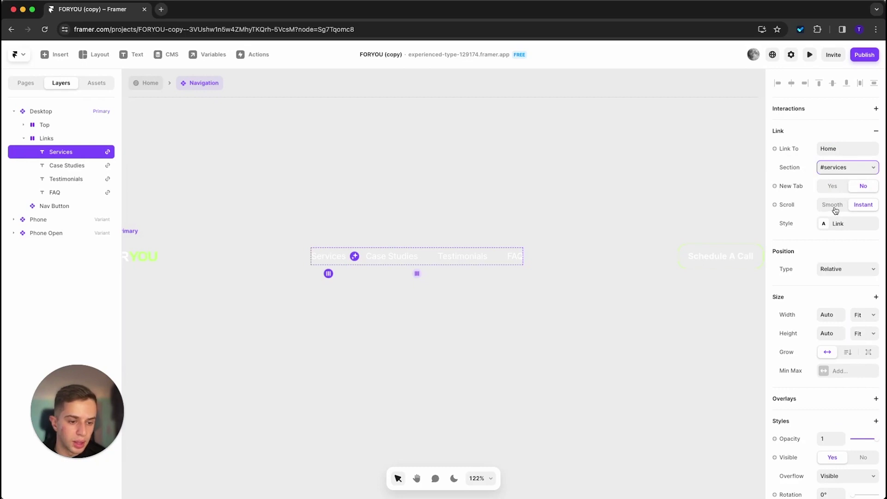
pyautogui.click(834, 208)
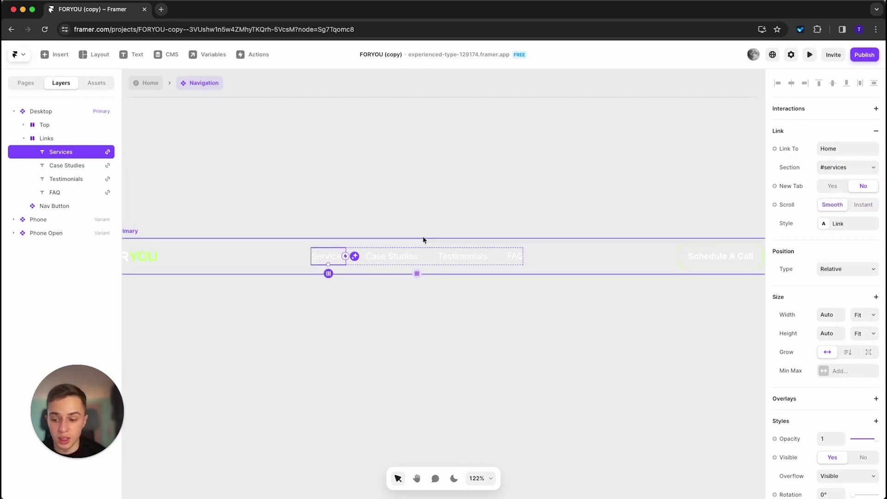
# Check the link settings of Case Studies, Testimonials and FAQ once more.
pyautogui.click(417, 256)
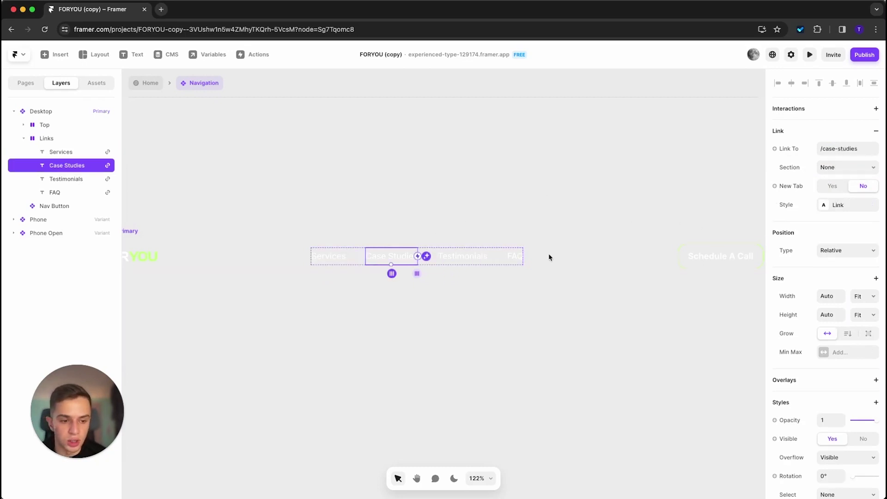
pyautogui.click(476, 256)
pyautogui.click(513, 257)
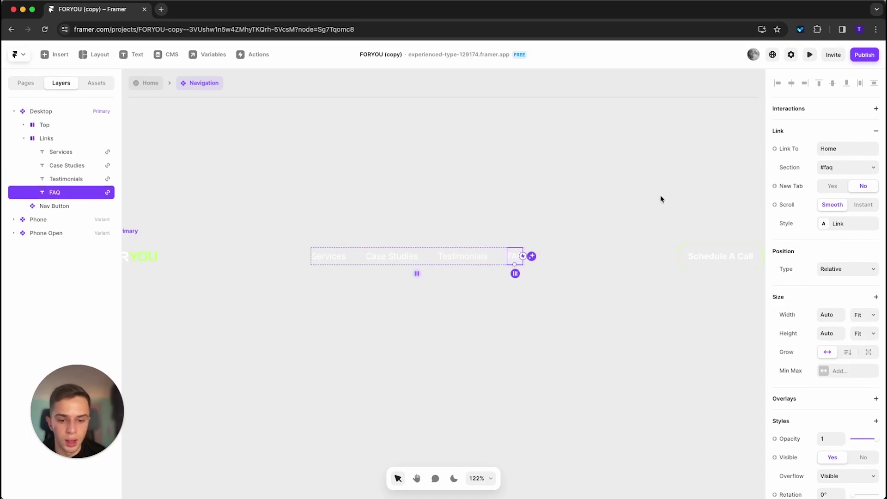
# Change the title of the Nav Button in the Desktop navigation to "You can change the text".
pyautogui.moveTo(662, 199); pyautogui.dragTo(469, 182)
pyautogui.click(517, 244)
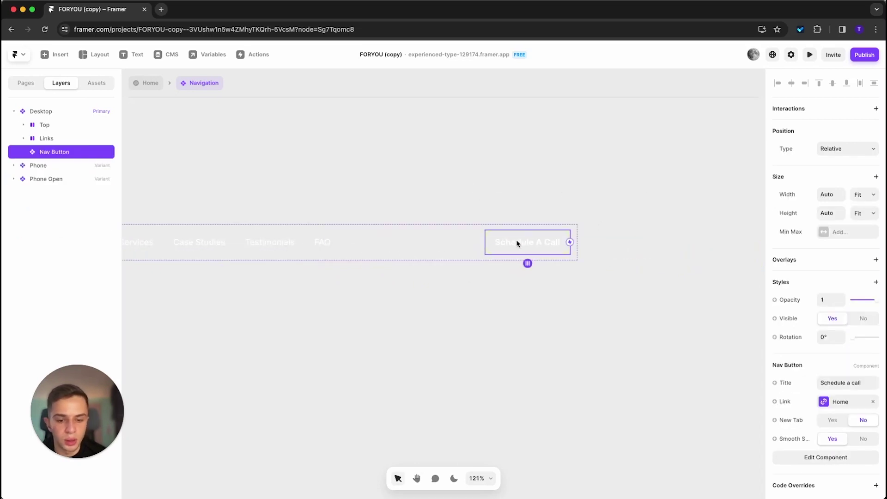
pyautogui.scroll(-1, 818, 383)
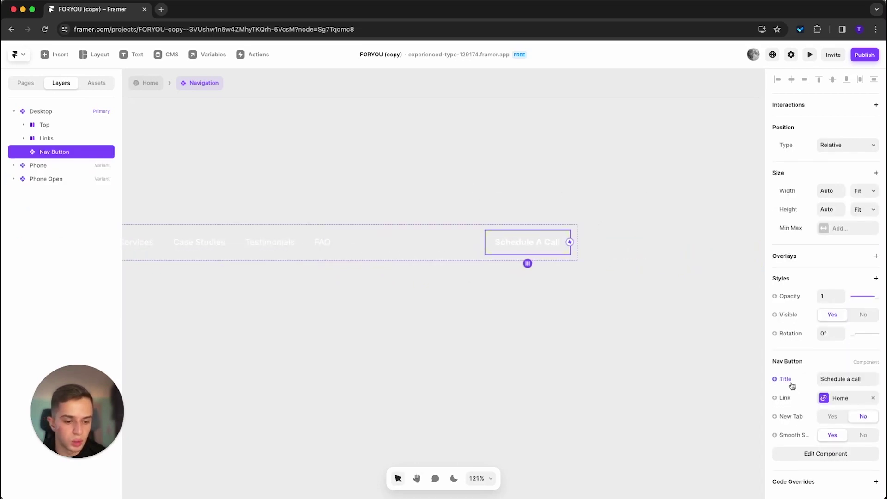
pyautogui.click(857, 382)
pyautogui.write('You')
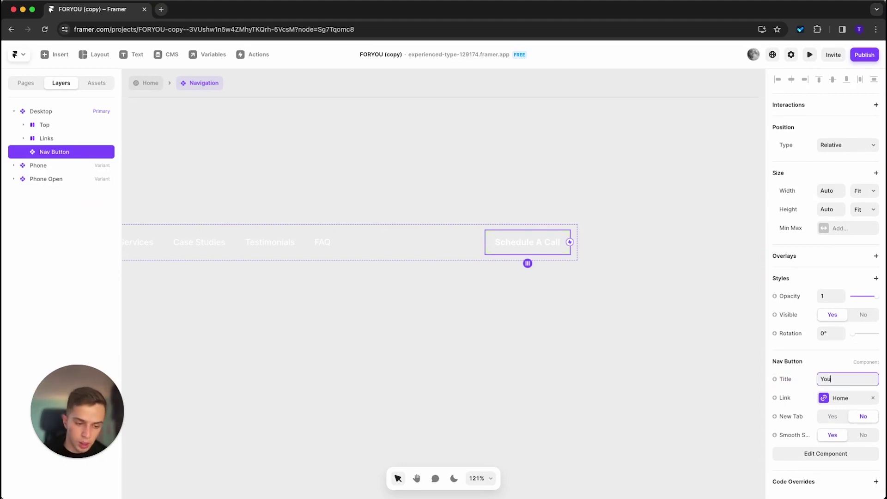
pyautogui.write(' can change the t')
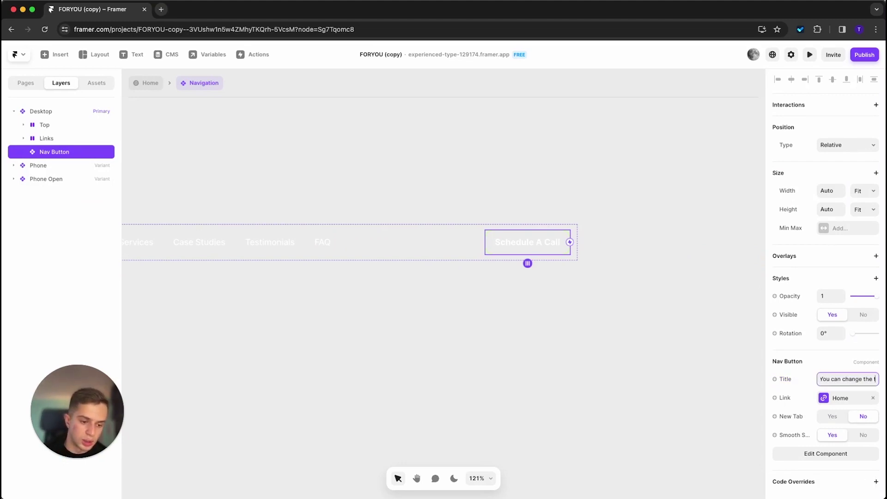
pyautogui.write('ext')
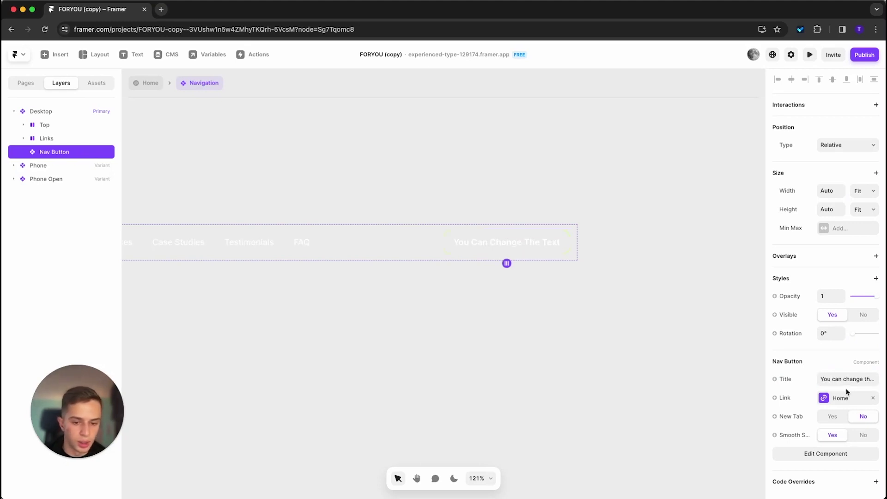
# Review the Nav Button's link target and section without changing them, then deselect the button.
pyautogui.click(840, 398)
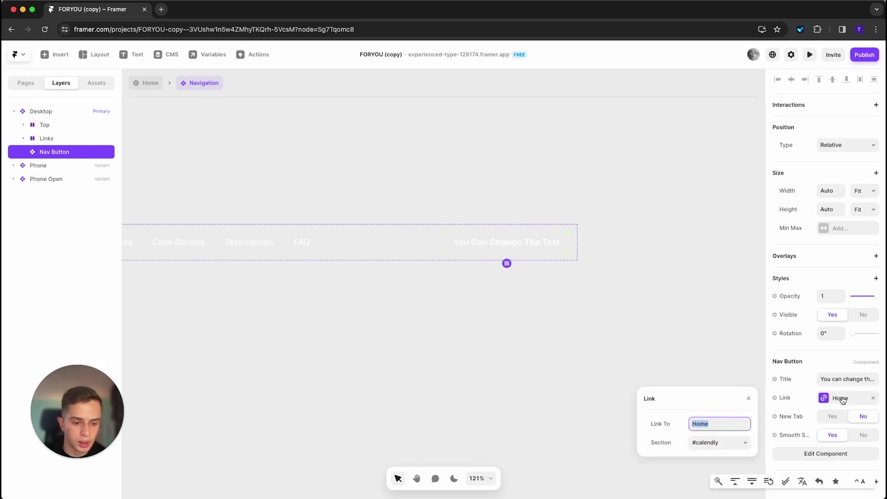
pyautogui.click(713, 425)
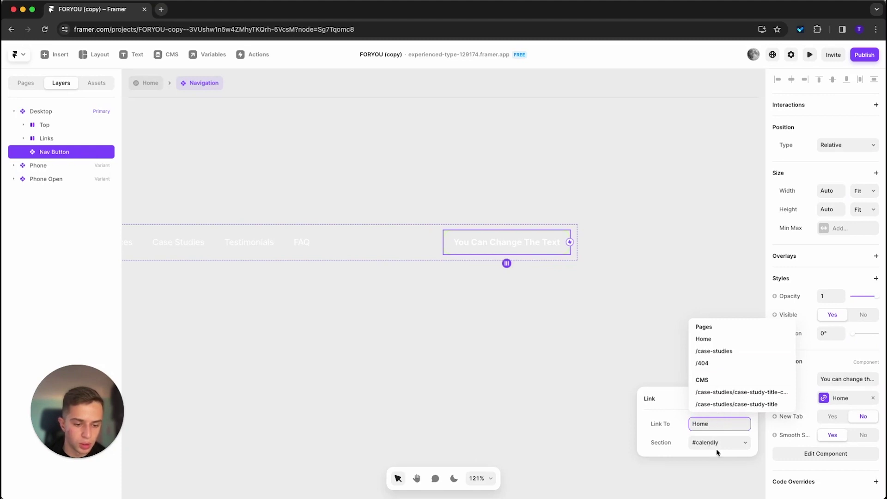
pyautogui.click(670, 424)
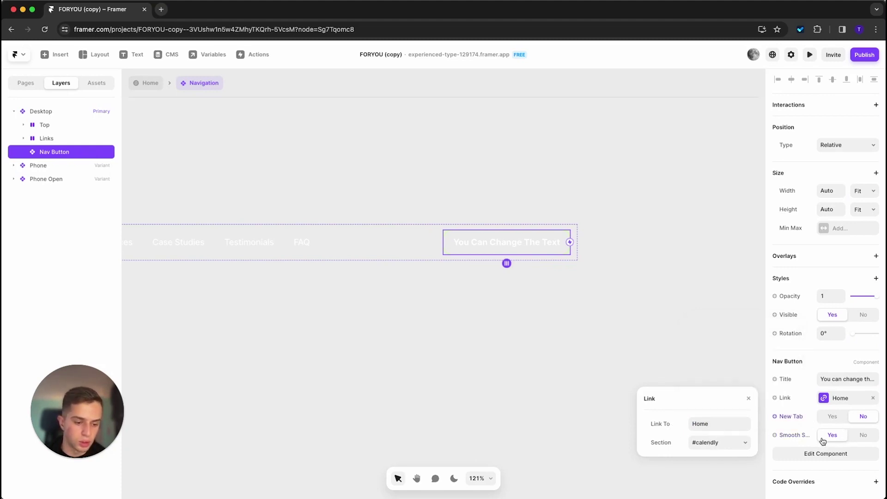
pyautogui.click(472, 352)
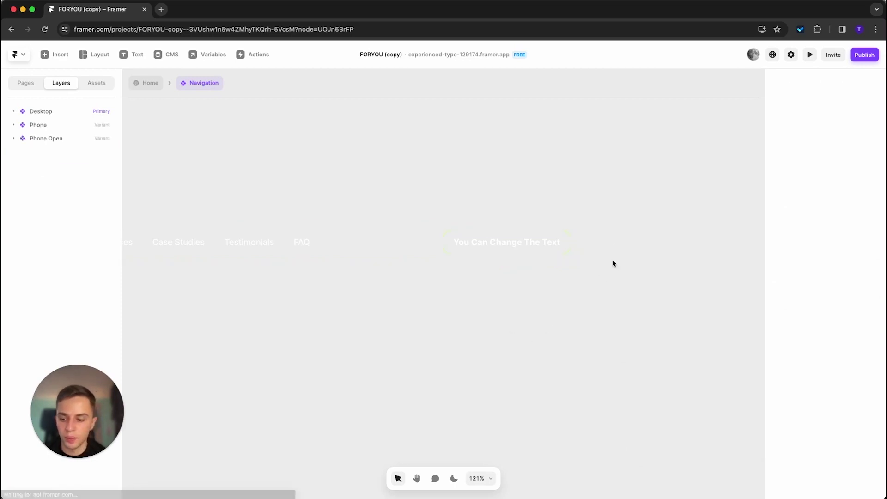
# Examine the button text in the Phone and Phone Open navigation variants, then return to the Home page.
pyautogui.scroll(-10, 609, 240)
pyautogui.moveTo(608, 240); pyautogui.dragTo(383, 222)
pyautogui.hscroll(2, 422, 226)
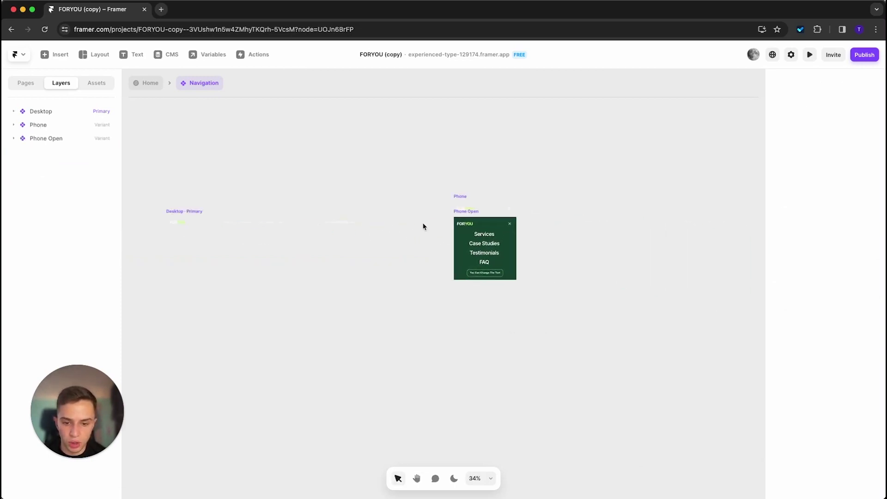
pyautogui.scroll(5, 520, 218)
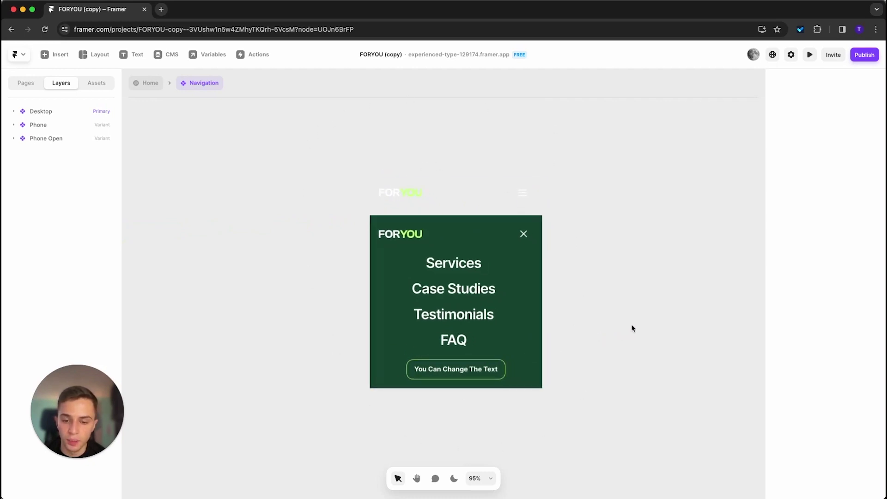
pyautogui.scroll(-3, 632, 326)
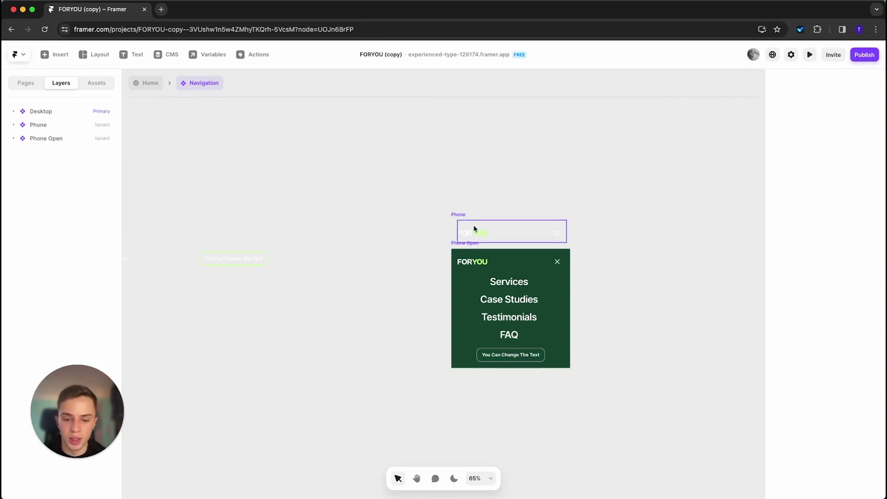
pyautogui.moveTo(334, 167); pyautogui.dragTo(543, 171)
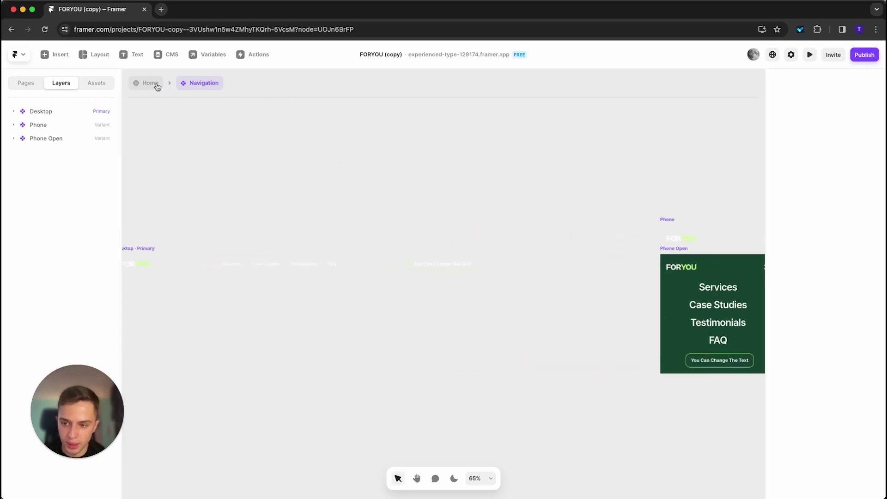
pyautogui.click(157, 87)
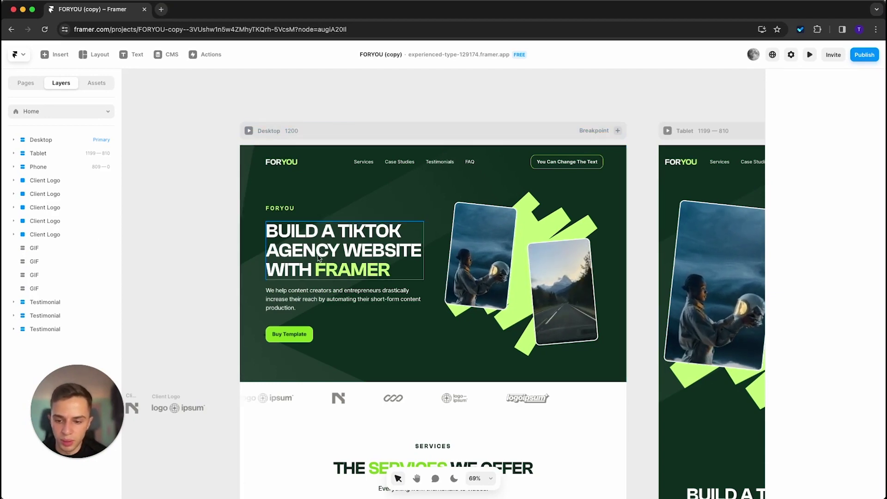
# Replace the hero heading on the Desktop layout with "EASILY CHANGE THE TEXT HERE".
pyautogui.doubleClick(352, 256)
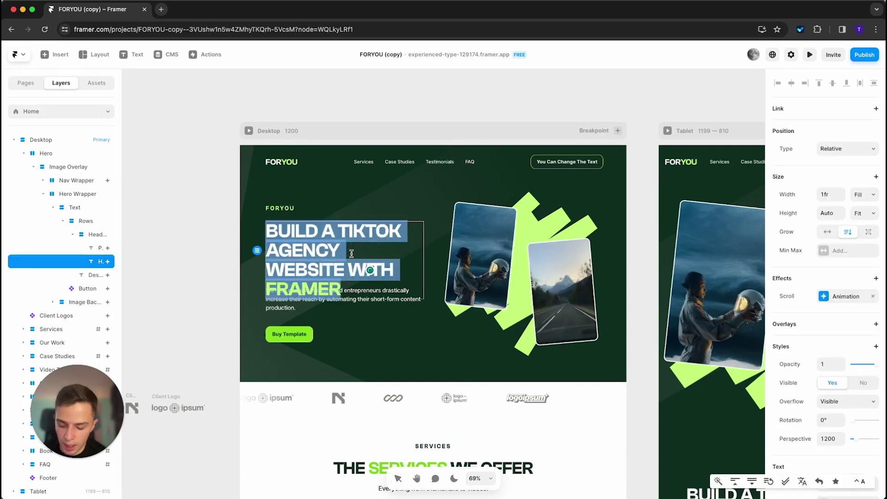
pyautogui.write('EASILY')
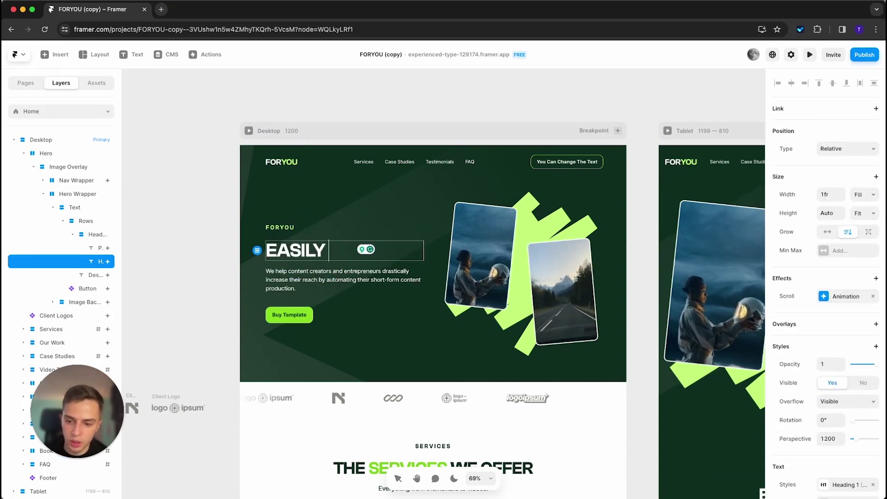
pyautogui.write(' CHANGE THE TE')
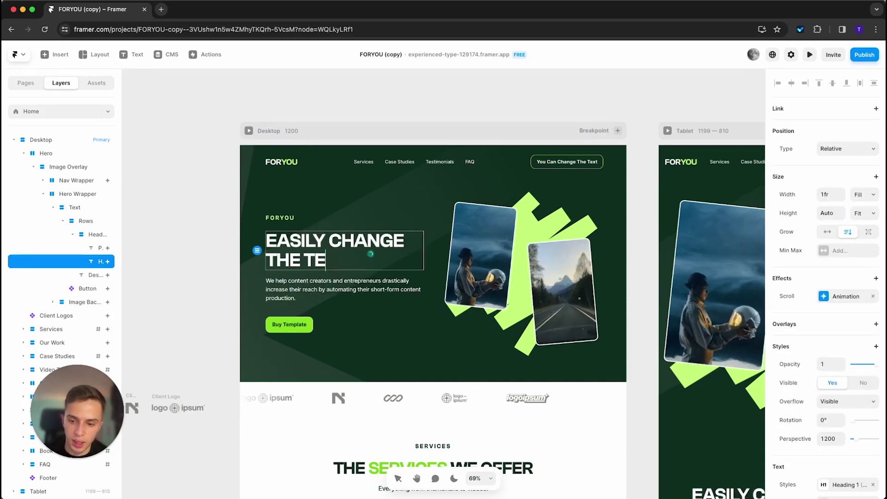
pyautogui.write('XT HERE')
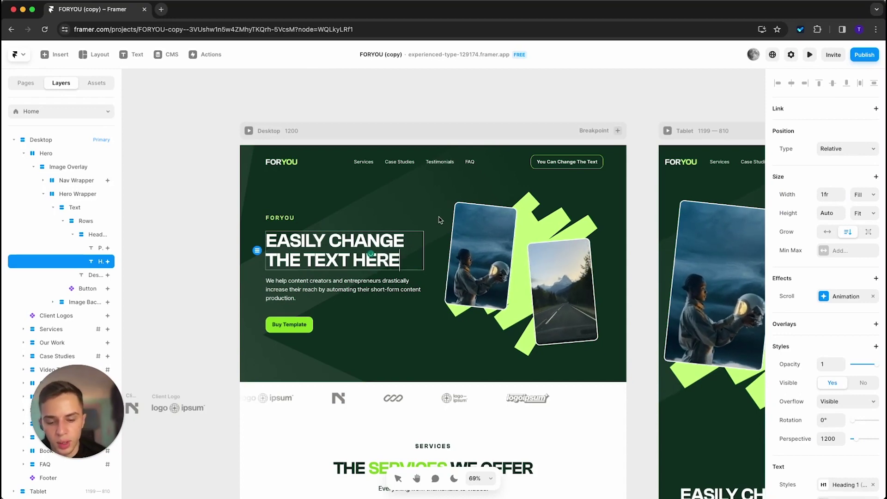
# Apply the Highlight color style to the word "CHANGE" in the hero heading.
pyautogui.doubleClick(381, 233)
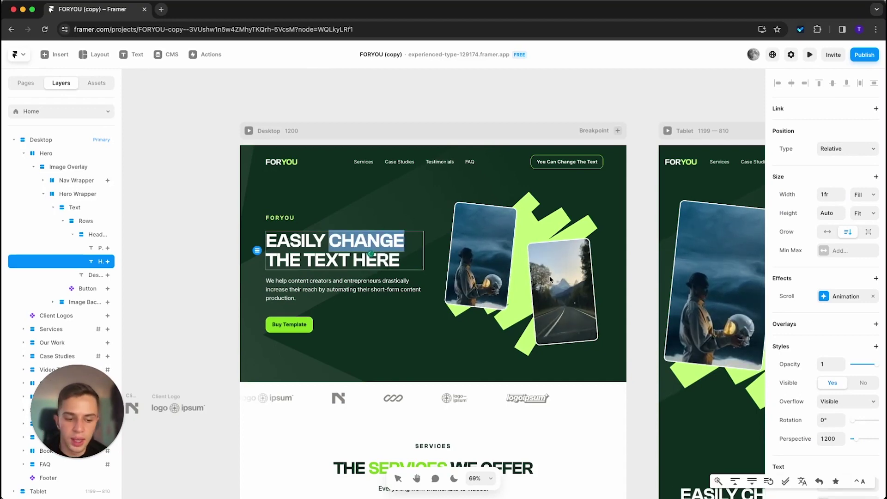
pyautogui.scroll(-5, 814, 290)
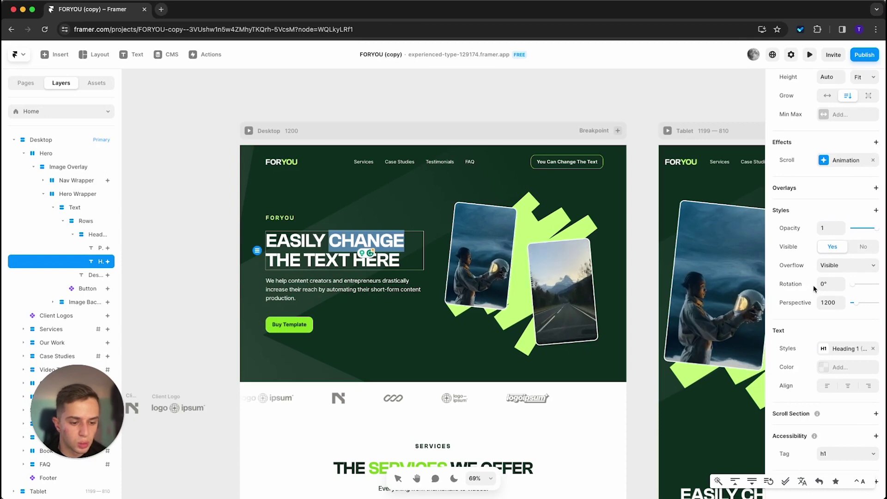
pyautogui.click(830, 367)
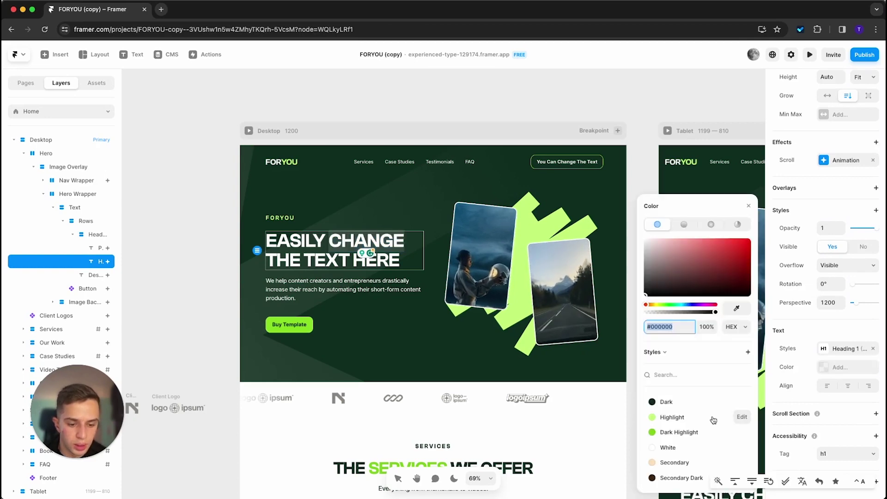
pyautogui.click(718, 417)
pyautogui.click(492, 119)
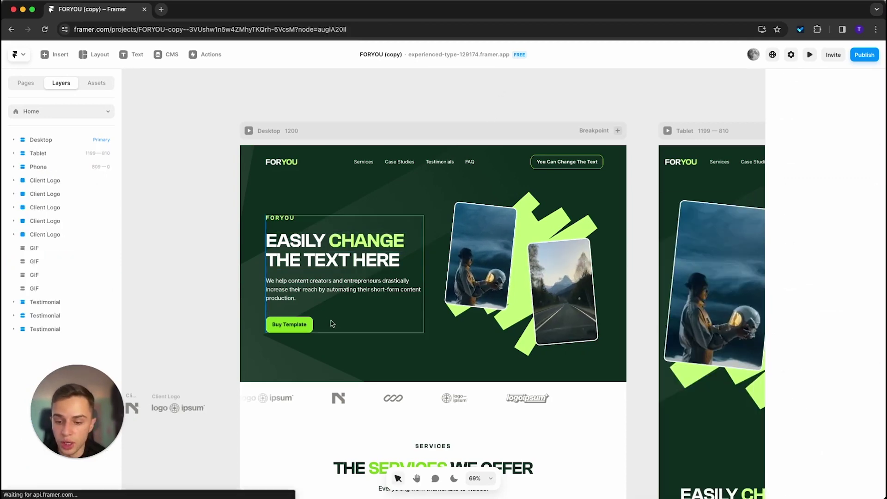
# Examine the editable pre-headings, headings and descriptions in the Hero, Services and Our Work sections.
pyautogui.click(290, 218)
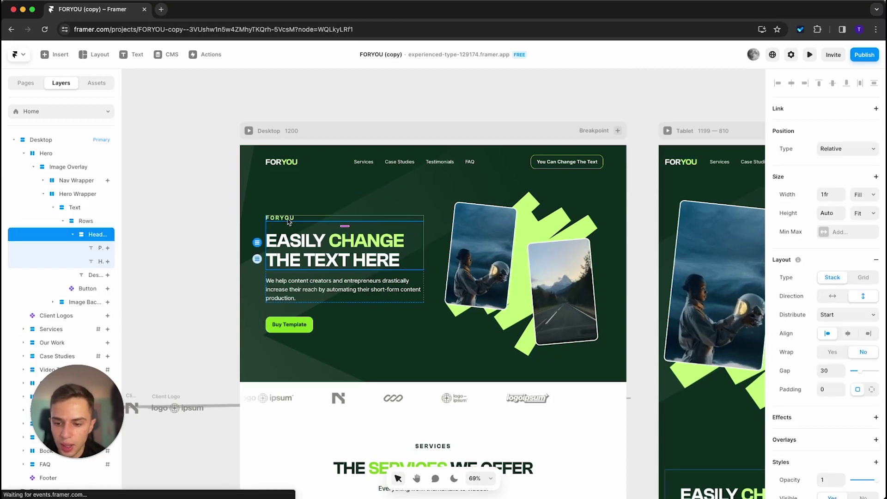
pyautogui.scroll(-3, 467, 310)
pyautogui.click(450, 323)
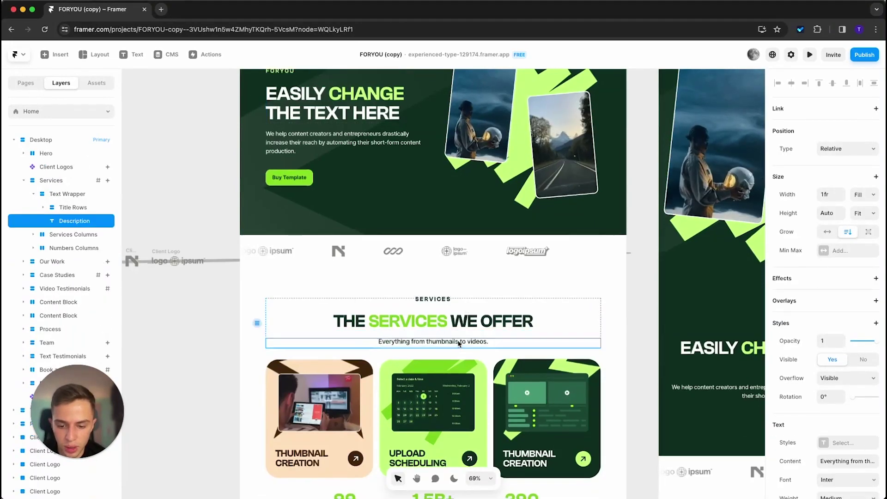
pyautogui.scroll(-2, 450, 323)
pyautogui.scroll(-8, 449, 260)
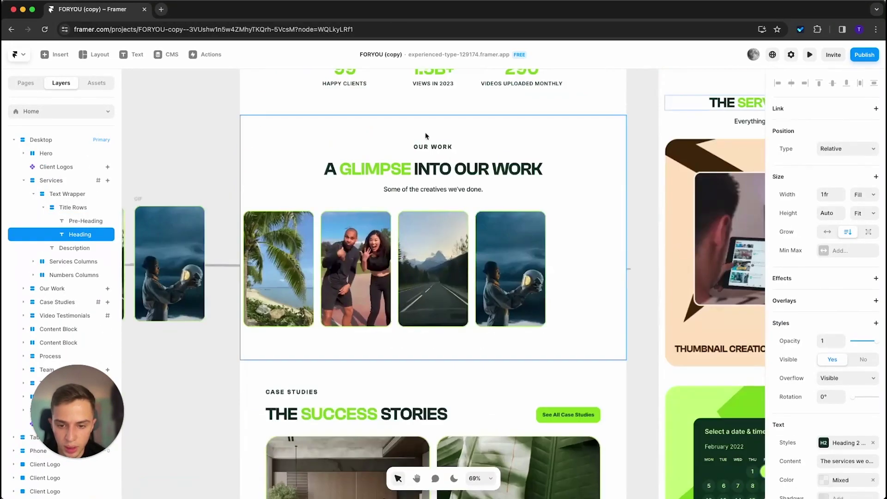
pyautogui.click(426, 172)
pyautogui.click(426, 172)
pyautogui.doubleClick(426, 172)
pyautogui.scroll(8, 426, 172)
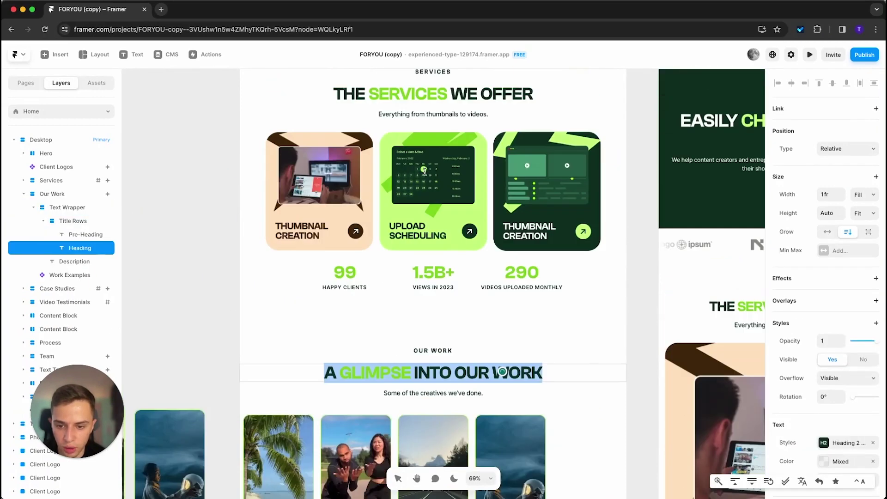
pyautogui.press('Escape')
pyautogui.scroll(1, 211, 234)
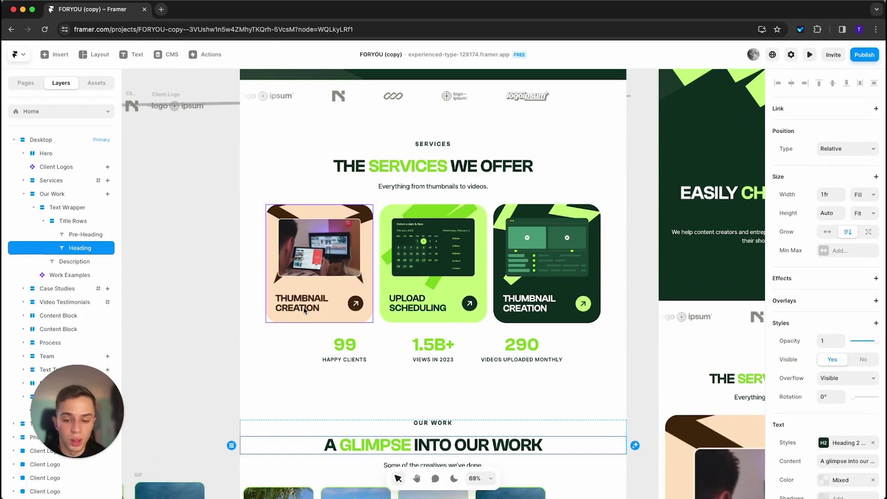
pyautogui.click(228, 300)
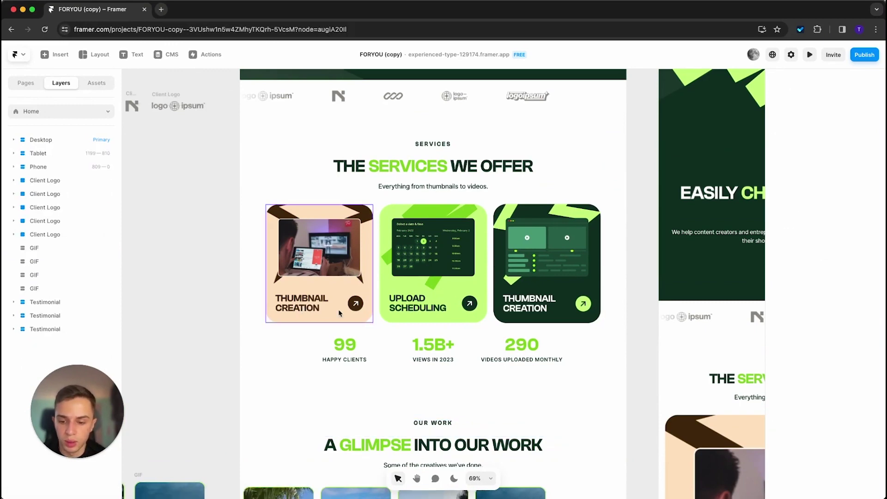
# Look through the three service cards and change the title of Service 1 to "Change text here".
pyautogui.click(319, 263)
pyautogui.click(433, 263)
pyautogui.click(538, 303)
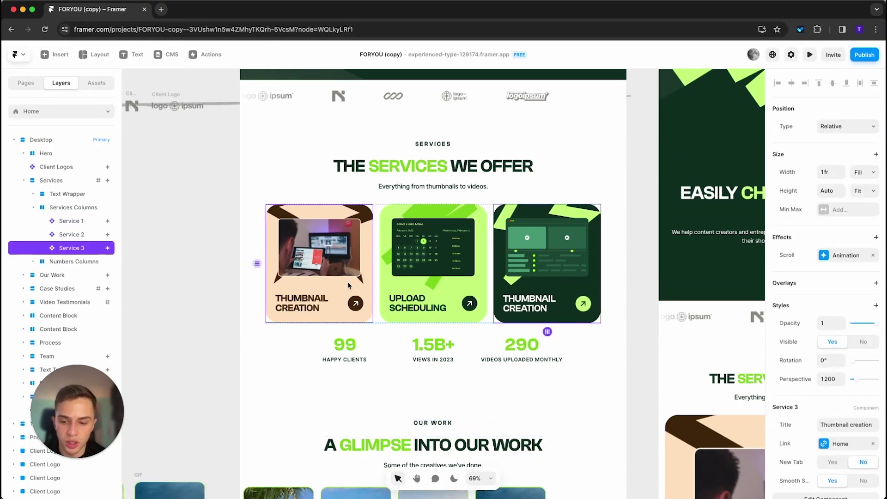
pyautogui.click(306, 243)
pyautogui.scroll(-3, 802, 407)
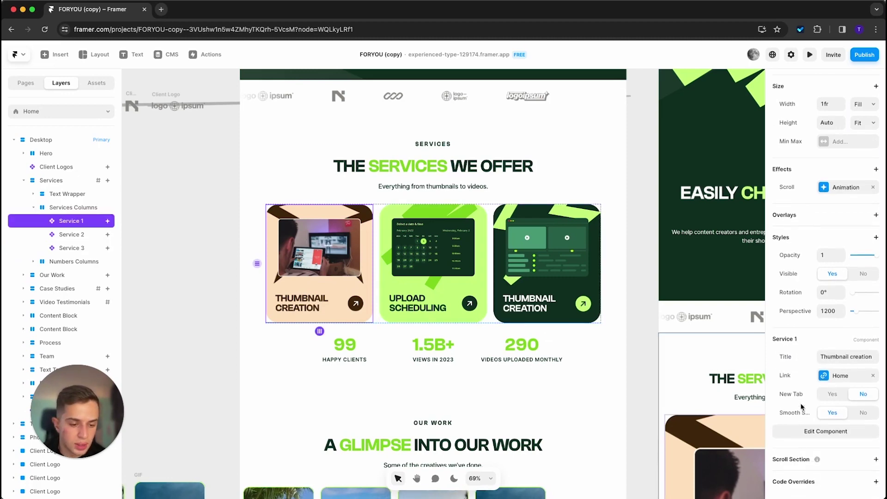
pyautogui.click(851, 356)
pyautogui.write('Cha')
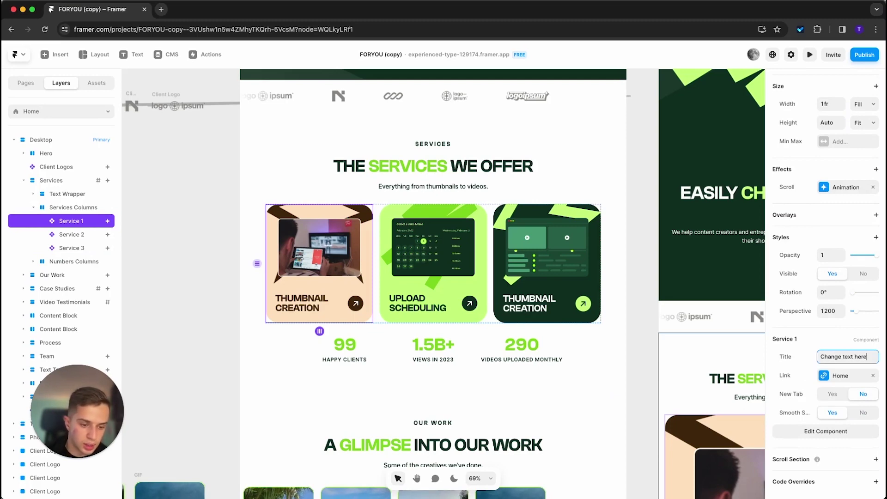
pyautogui.write('nge text here')
pyautogui.press('Return')
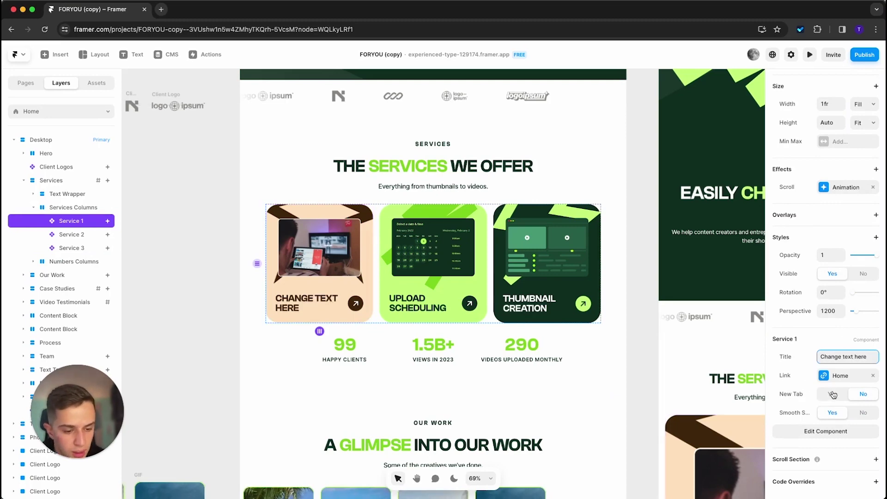
# Change the title of the Case Studies section's button to "Change text".
pyautogui.scroll(-10, 485, 365)
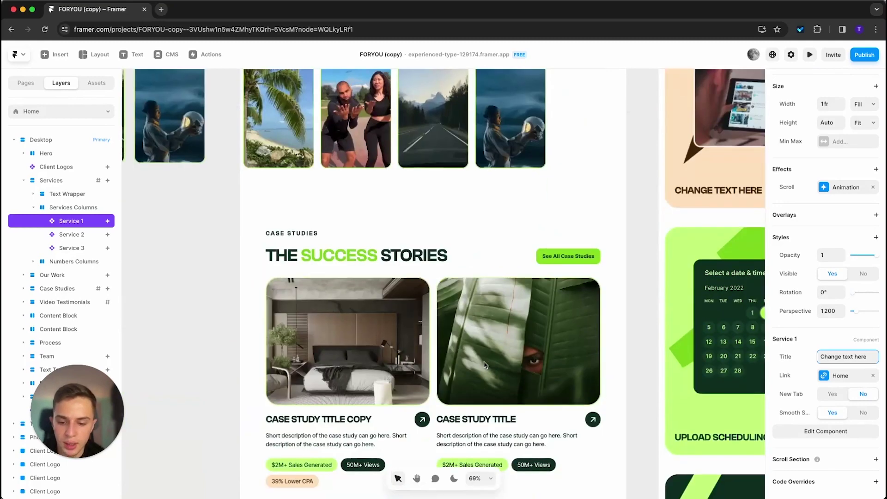
pyautogui.click(581, 262)
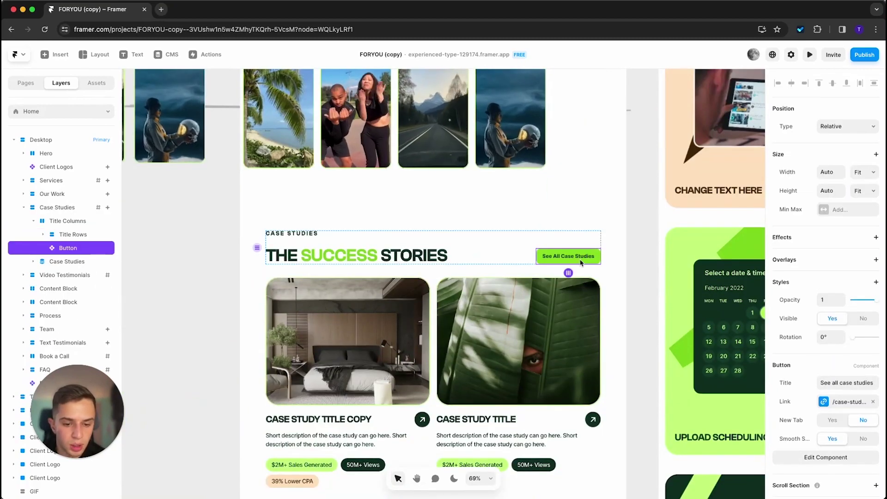
pyautogui.click(840, 382)
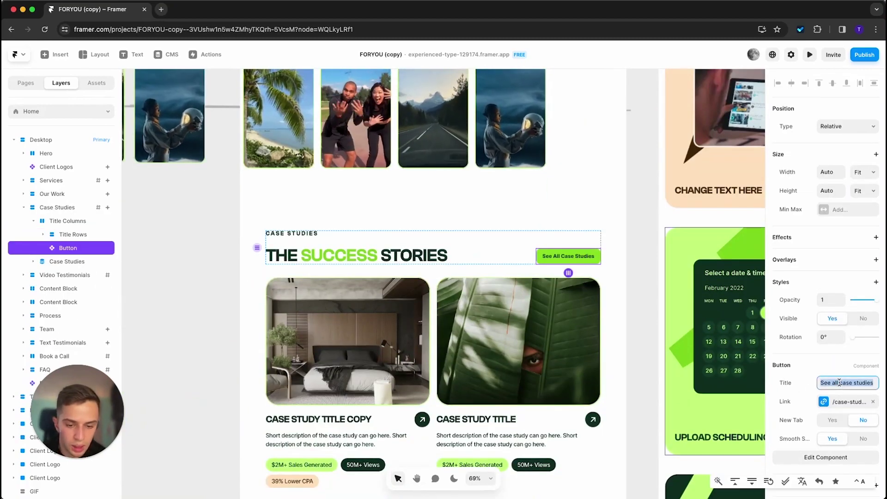
pyautogui.write('Change text')
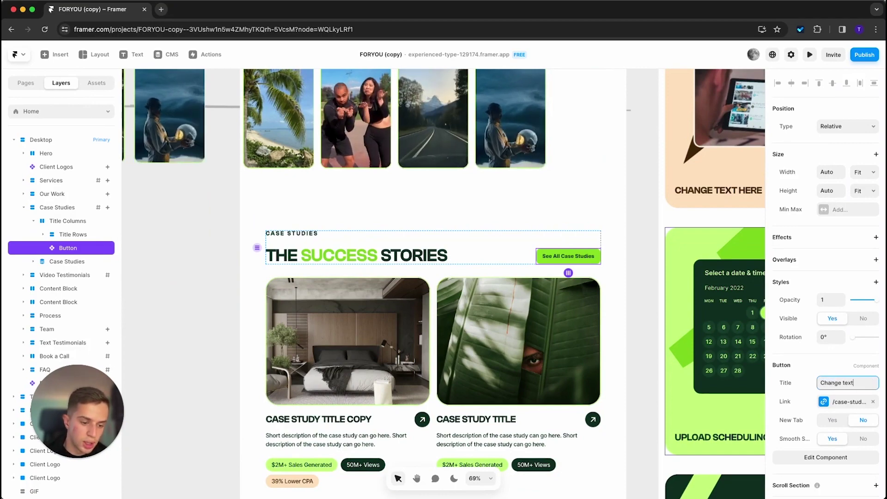
pyautogui.click(206, 254)
pyautogui.scroll(-5, 457, 278)
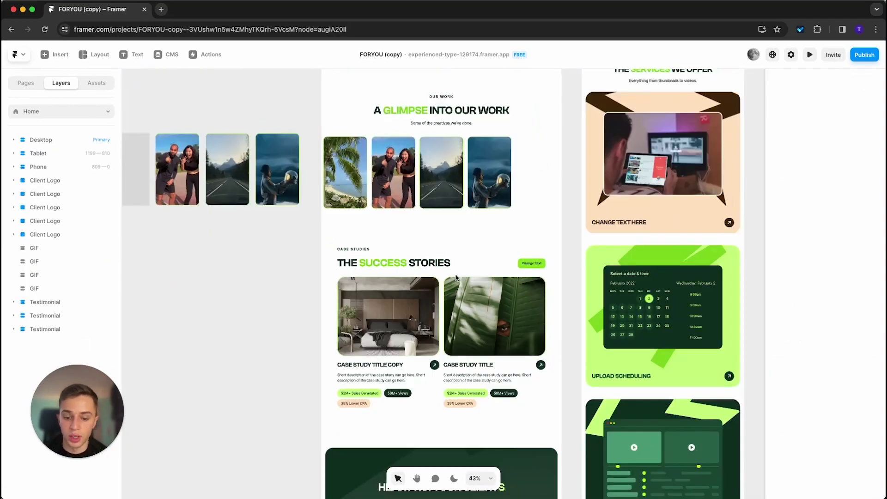
pyautogui.scroll(2, 456, 278)
pyautogui.scroll(-5, 423, 207)
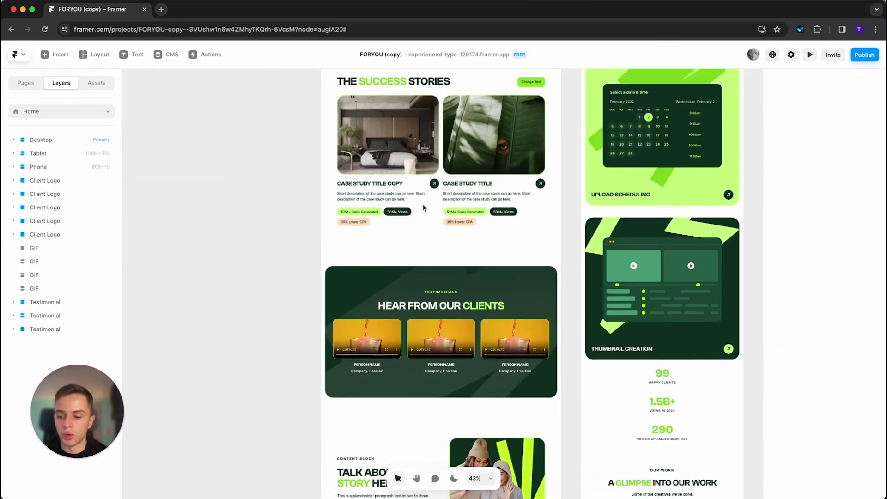
# Open the project's shared color styles and adjust the Dark color to the green #0D3624.
pyautogui.scroll(10, 423, 207)
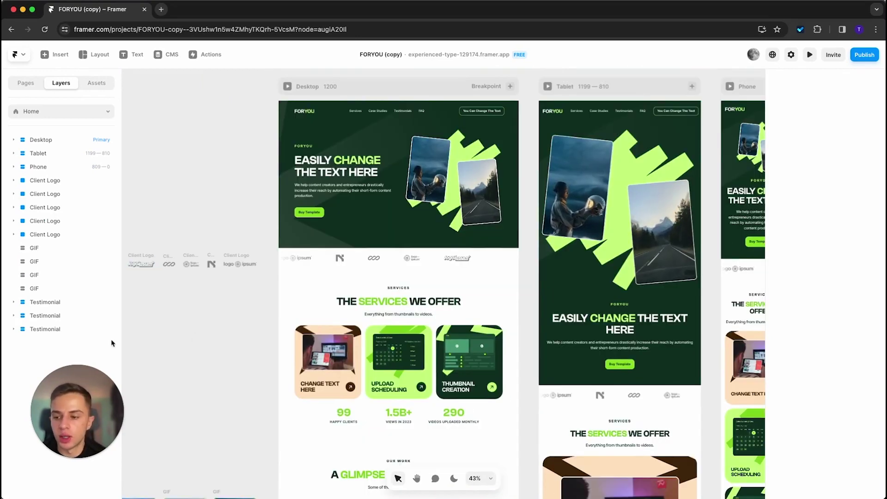
pyautogui.click(98, 83)
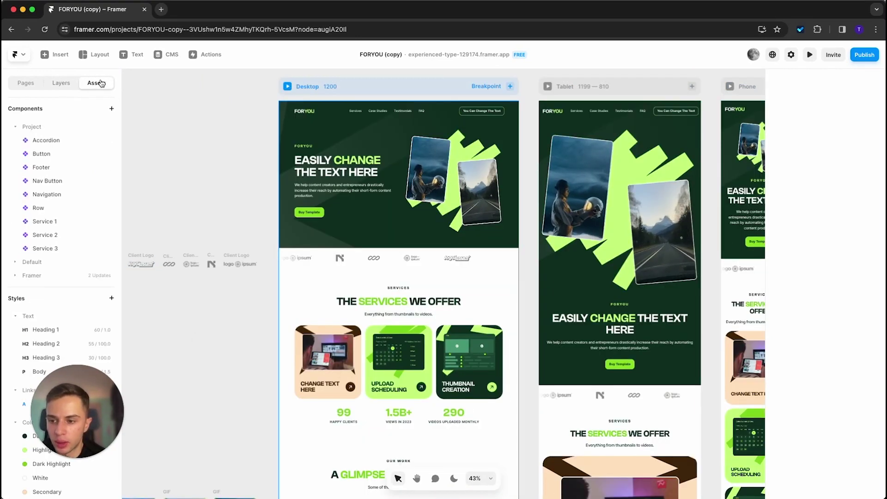
pyautogui.scroll(-2, 52, 428)
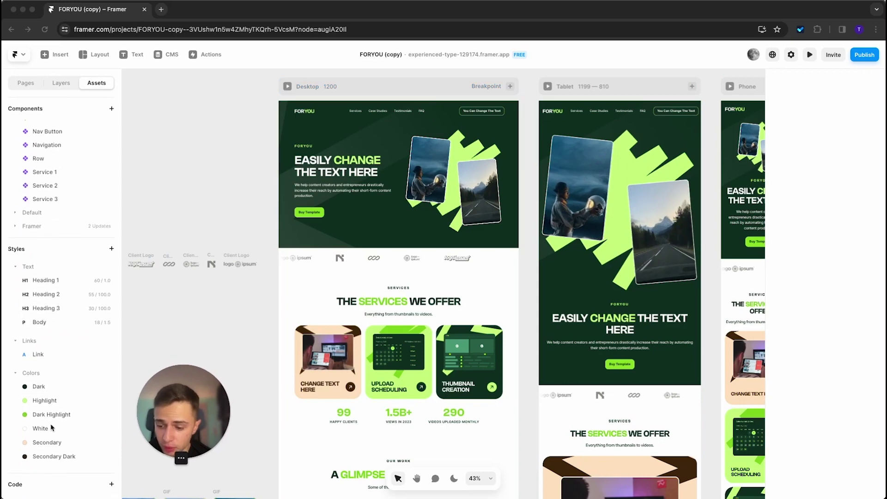
pyautogui.click(56, 386)
pyautogui.moveTo(186, 430); pyautogui.dragTo(180, 296)
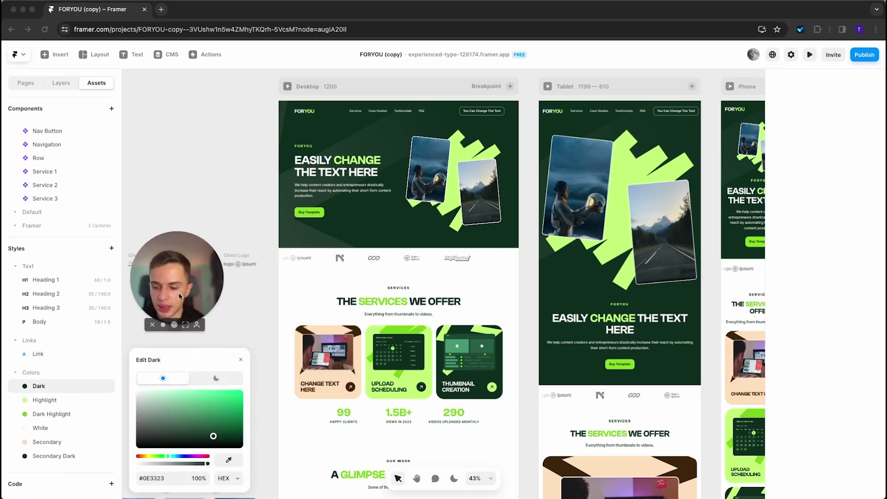
pyautogui.click(160, 478)
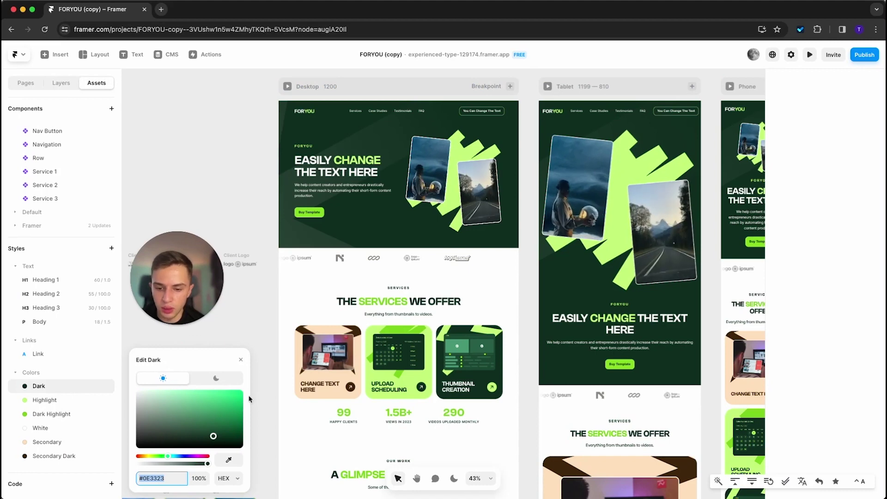
pyautogui.moveTo(211, 406); pyautogui.dragTo(216, 438)
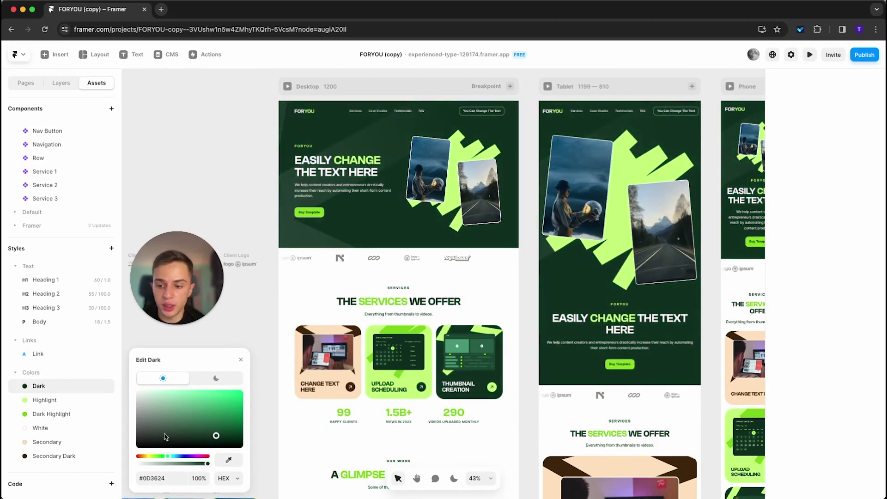
# Recolor the Highlight style to light blue #85E9FF and the Dark Highlight style to blue #1E83D6.
pyautogui.click(59, 402)
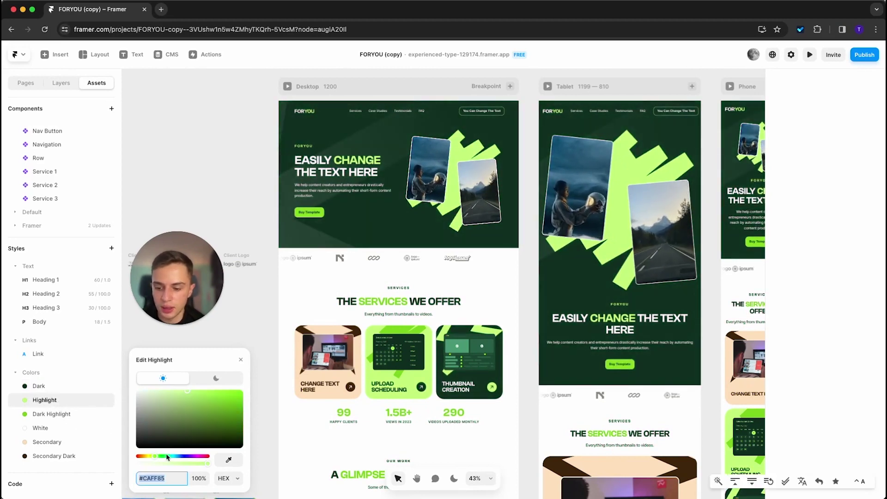
pyautogui.moveTo(168, 457); pyautogui.dragTo(176, 458)
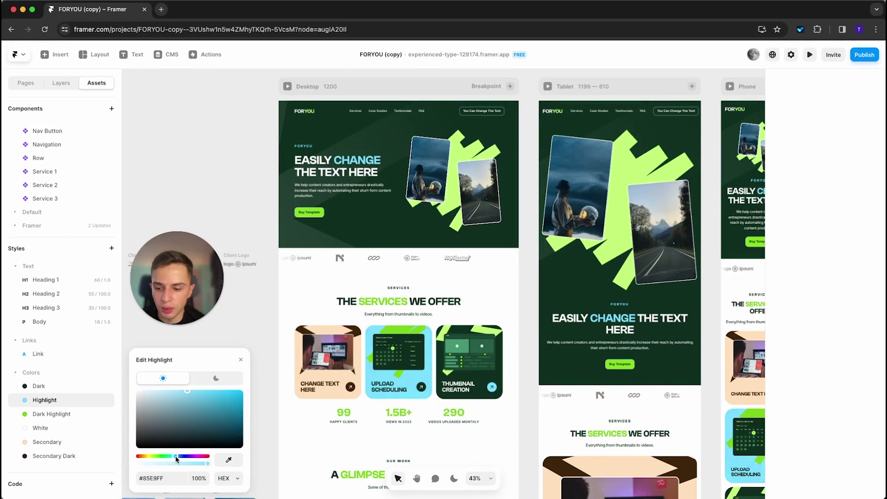
pyautogui.click(60, 416)
pyautogui.moveTo(156, 457); pyautogui.dragTo(179, 460)
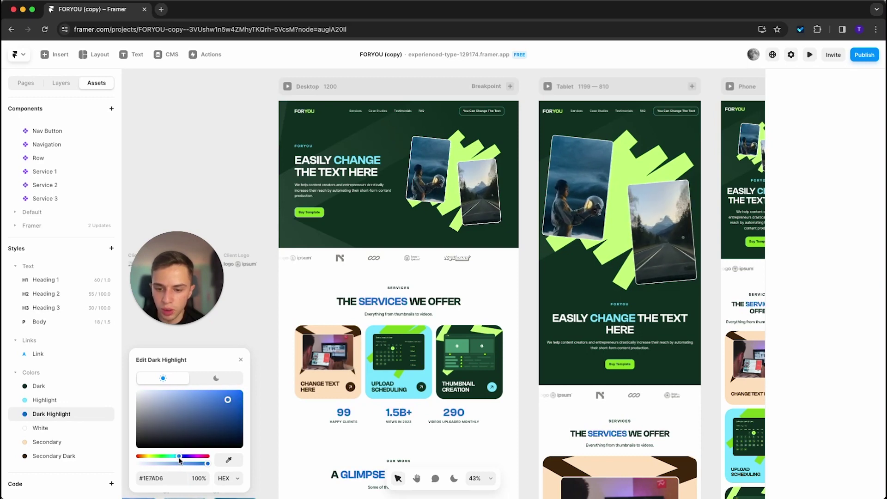
# Shift the hue of the Dark color style to the dark blue #0D2B36.
pyautogui.click(67, 391)
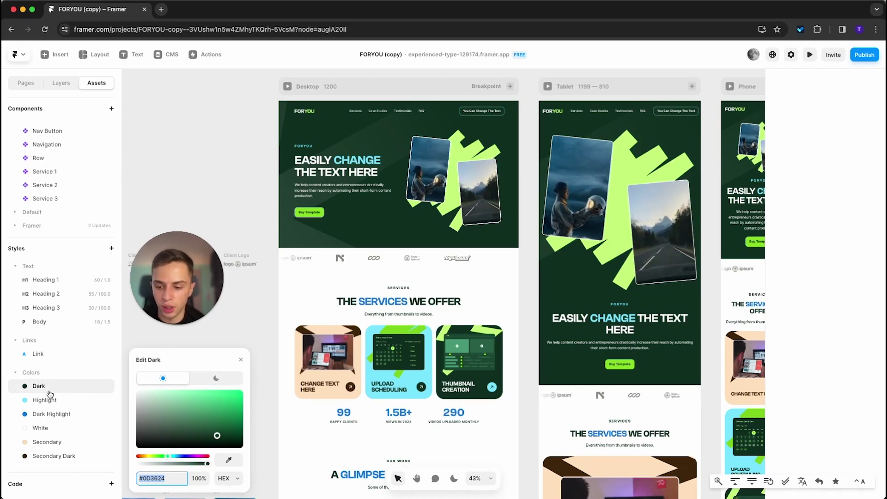
pyautogui.moveTo(167, 460); pyautogui.dragTo(177, 461)
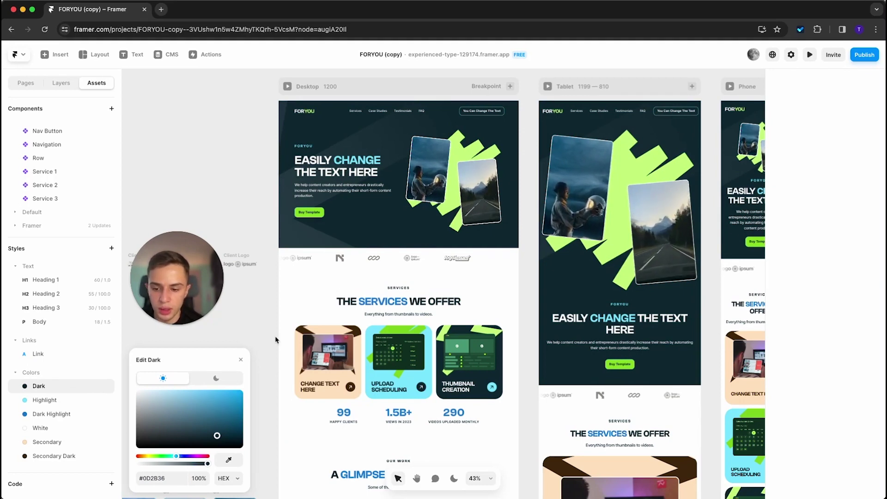
pyautogui.click(239, 360)
# Apply the Dark Highlight color style to the "Case studies" pre-heading above "Book your call" on the Desktop layout.
pyautogui.scroll(-10, 264, 359)
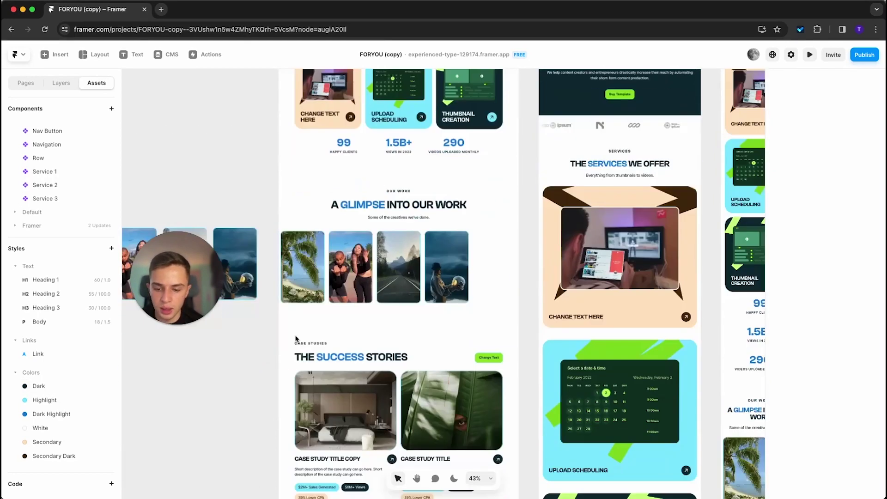
pyautogui.scroll(-2, 298, 338)
pyautogui.scroll(-8, 299, 335)
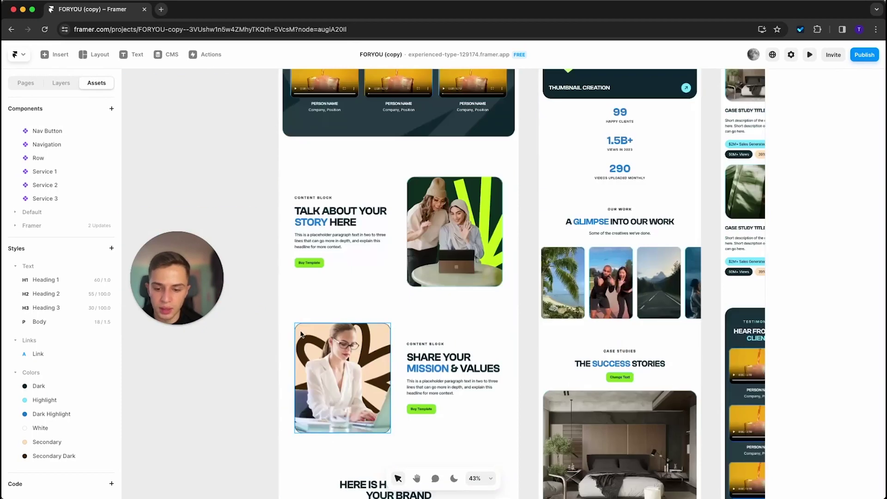
pyautogui.scroll(-16, 299, 337)
pyautogui.scroll(-3, 300, 336)
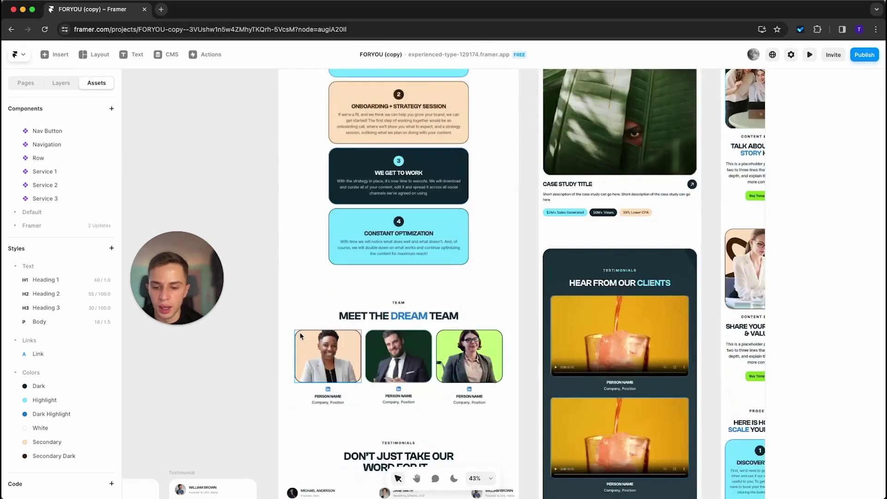
pyautogui.scroll(-10, 303, 337)
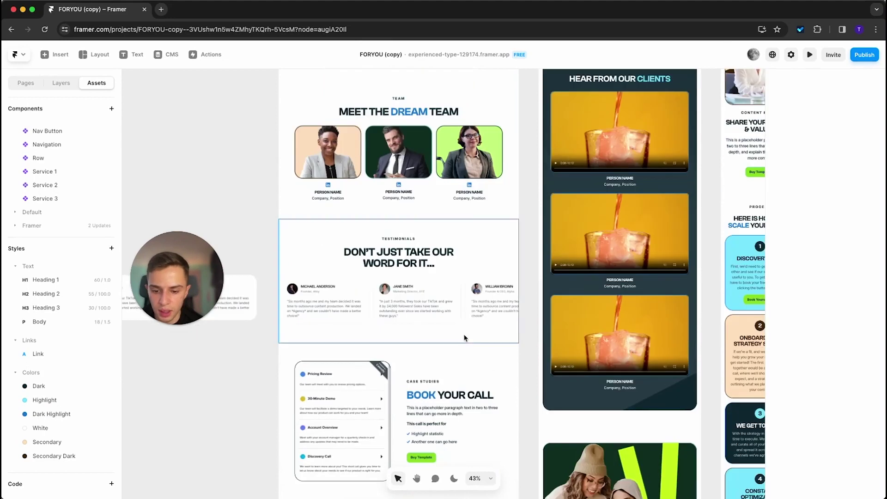
pyautogui.click(434, 316)
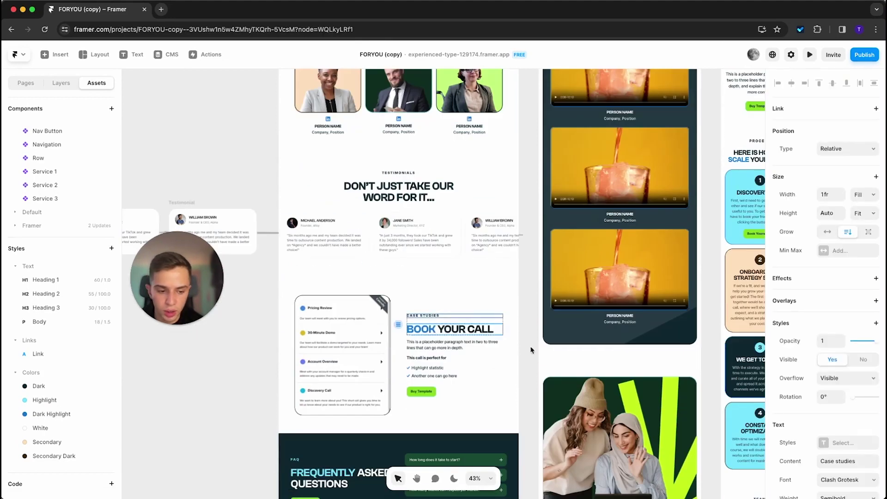
pyautogui.scroll(-1, 839, 404)
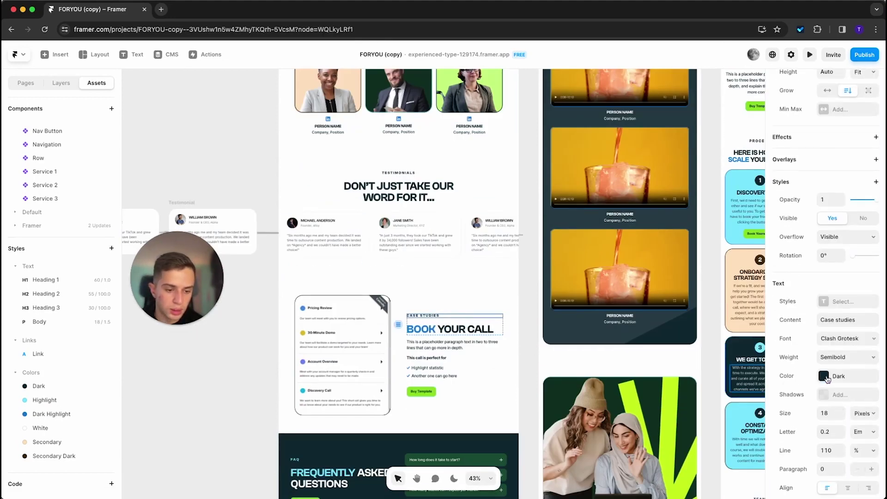
pyautogui.click(824, 376)
pyautogui.click(672, 428)
pyautogui.click(266, 364)
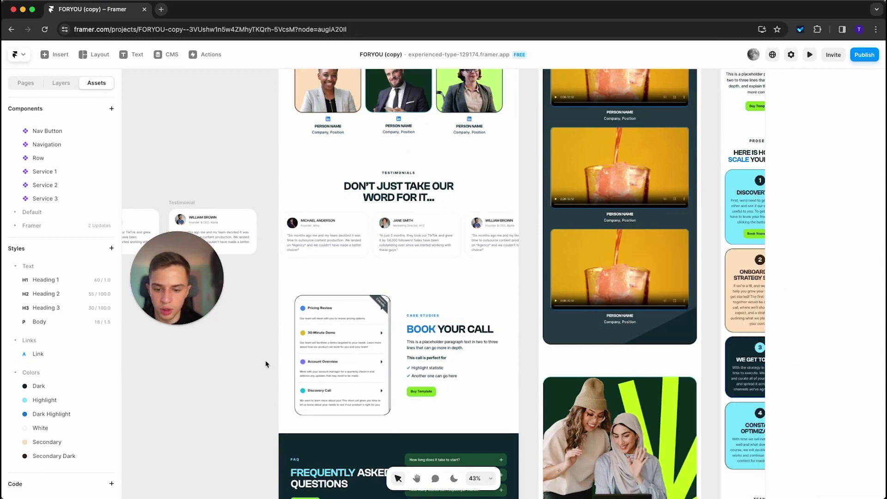
# Apply the Dark Highlight color style to the "Testimonials" pre-heading above "Don't just take our word for it".
pyautogui.click(398, 173)
pyautogui.scroll(-5, 839, 370)
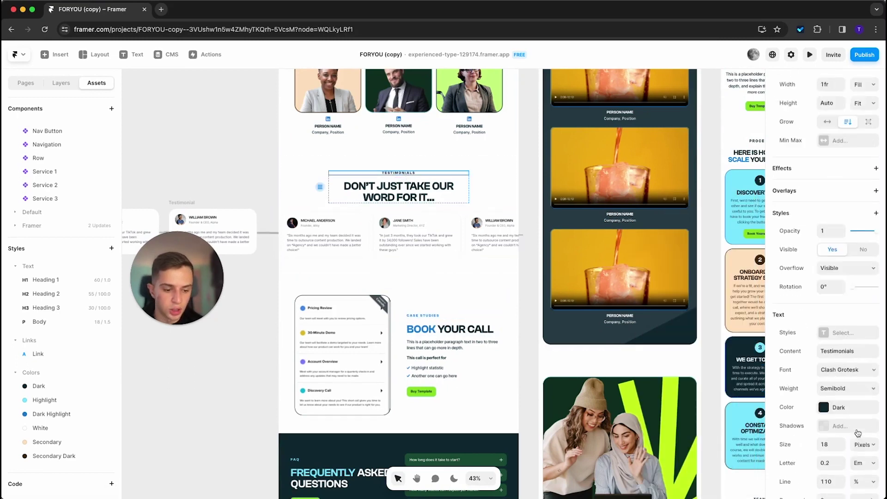
pyautogui.scroll(-5, 846, 439)
pyautogui.scroll(2, 838, 351)
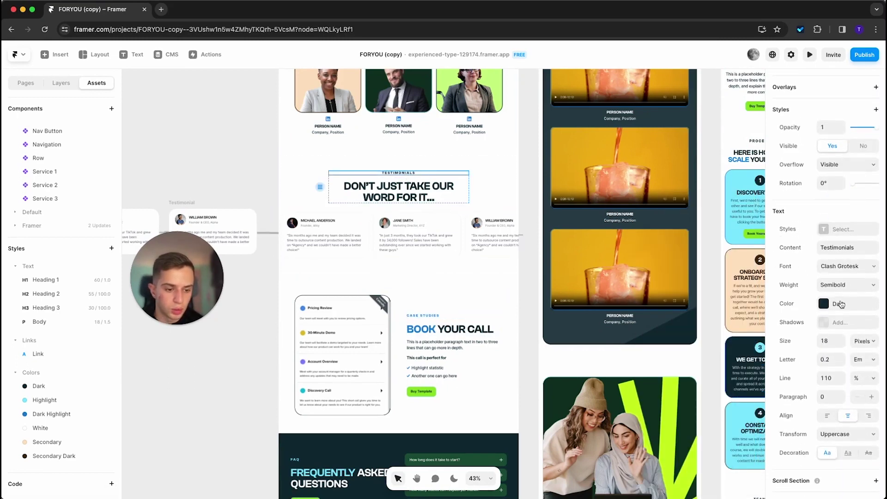
pyautogui.click(835, 305)
pyautogui.click(675, 432)
# Change the fill of the Discovery Call card in the Process section to the White color style.
pyautogui.scroll(10, 416, 317)
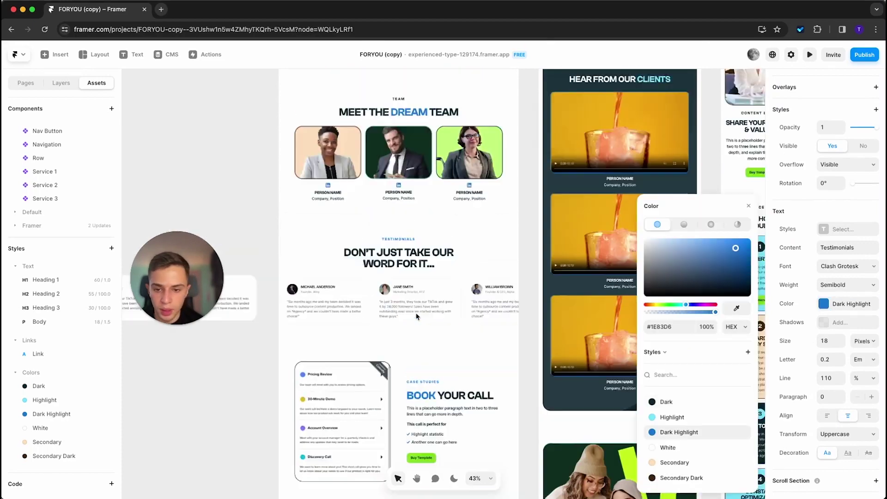
pyautogui.scroll(3, 417, 315)
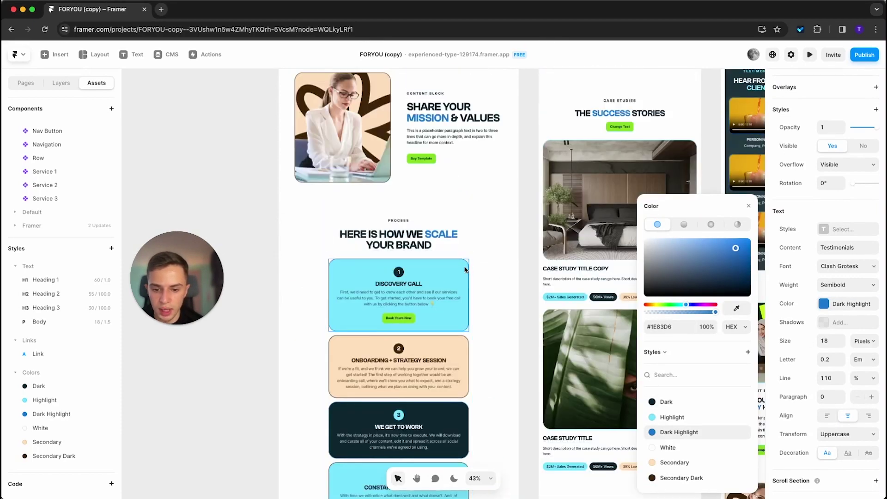
pyautogui.click(469, 272)
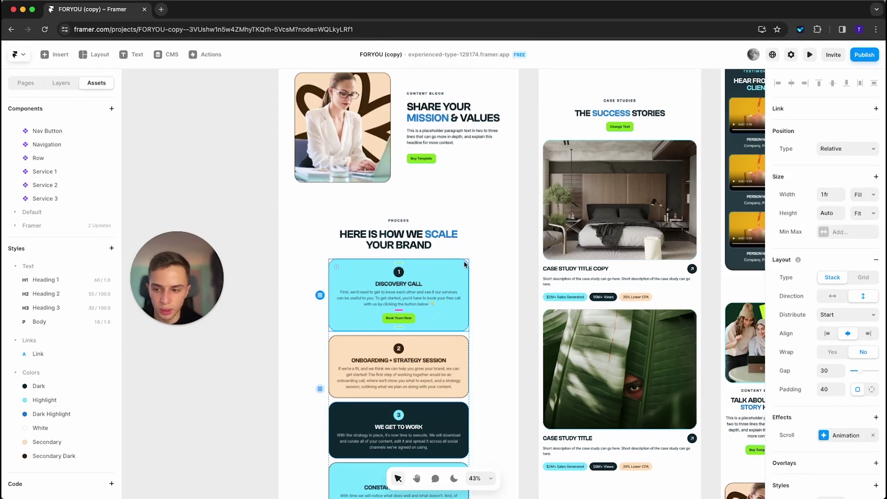
pyautogui.scroll(-3, 818, 293)
pyautogui.scroll(-8, 817, 292)
pyautogui.click(823, 298)
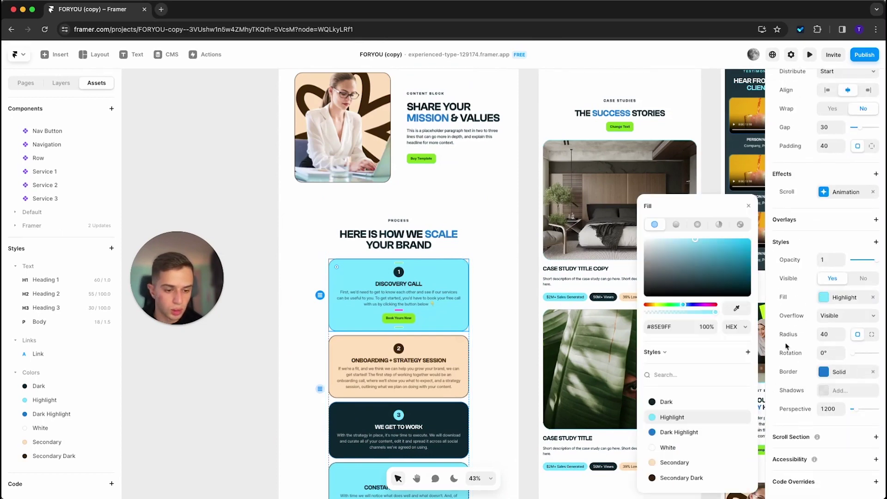
pyautogui.click(676, 437)
pyautogui.click(669, 448)
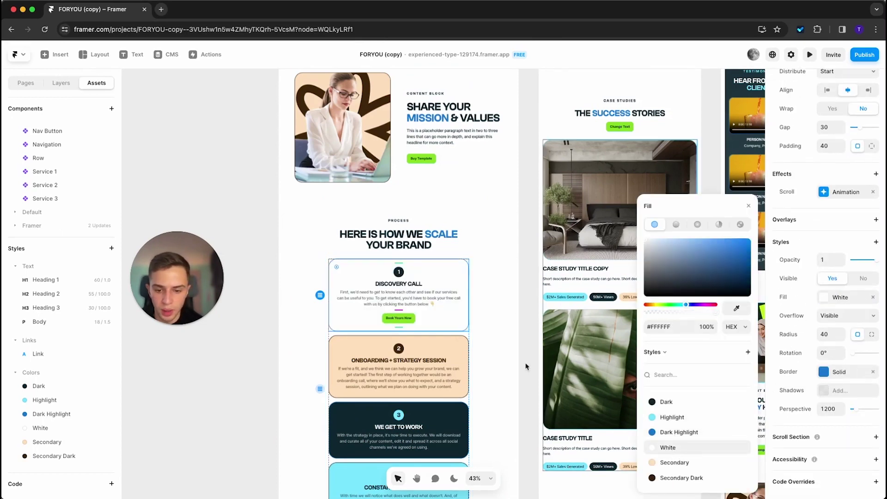
pyautogui.click(521, 357)
# Change the font of the Heading 1 text style to Climate Crisis.
pyautogui.scroll(15, 521, 354)
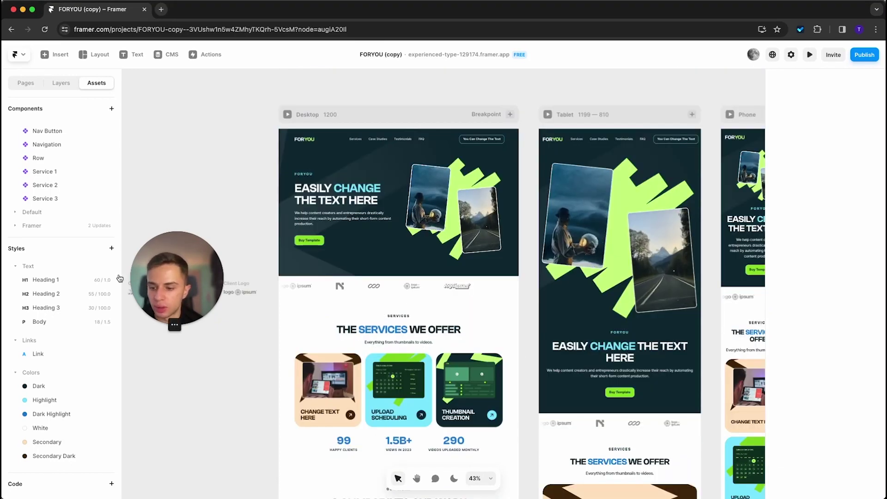
pyautogui.moveTo(158, 278); pyautogui.dragTo(166, 144)
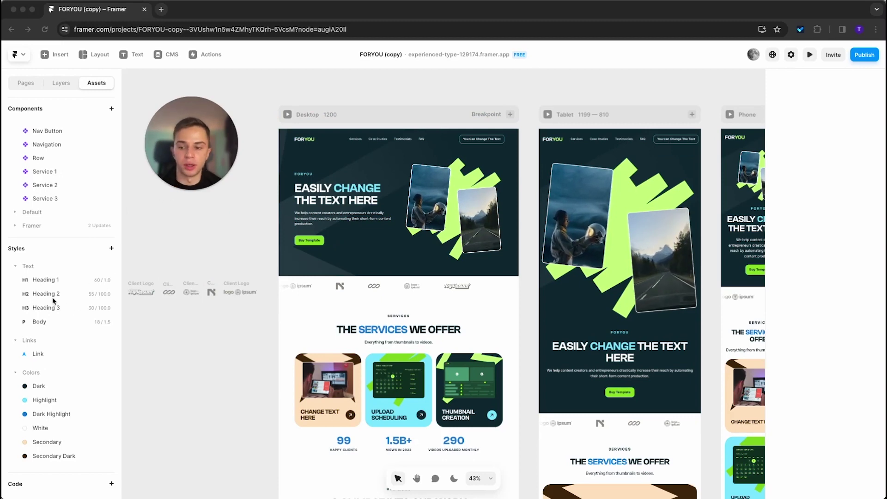
pyautogui.click(55, 281)
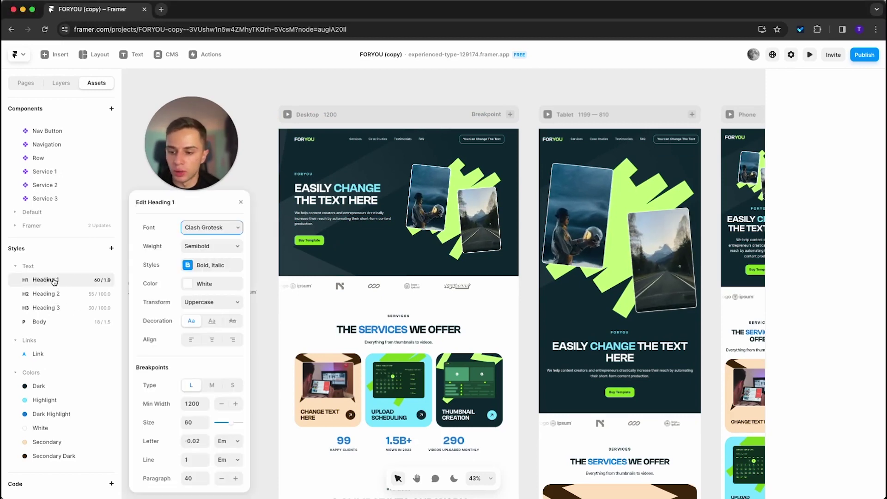
pyautogui.click(202, 228)
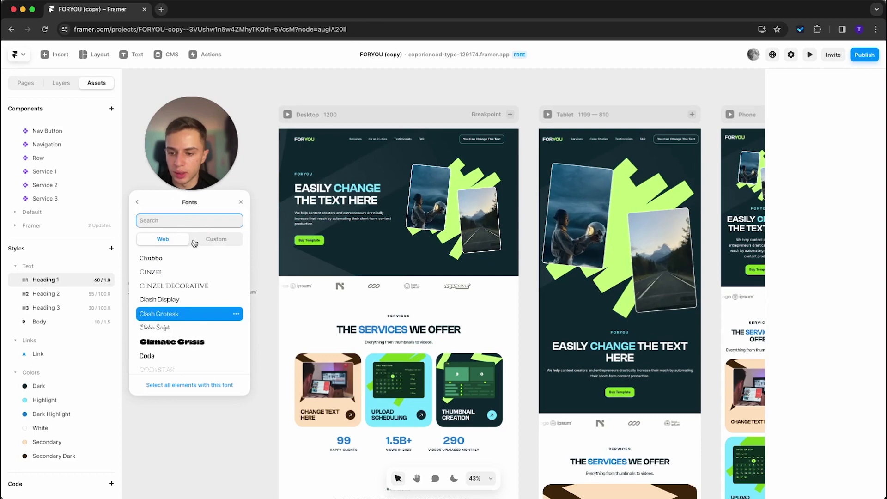
pyautogui.click(188, 343)
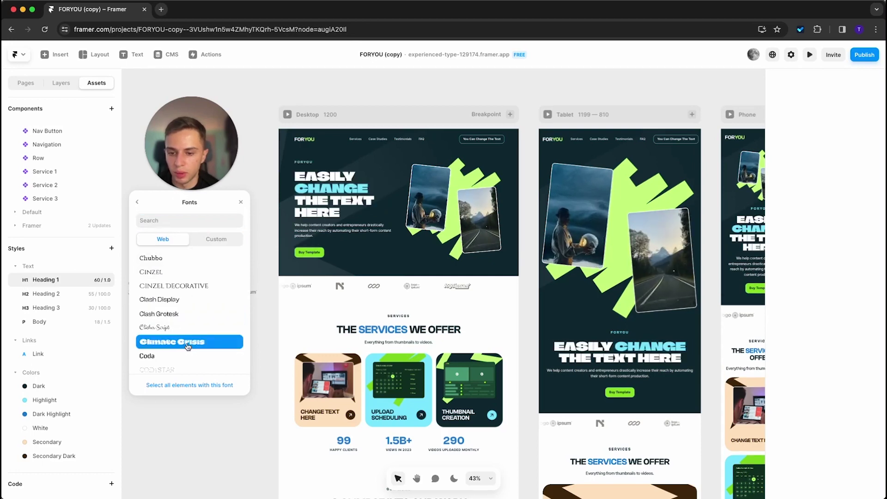
pyautogui.click(137, 203)
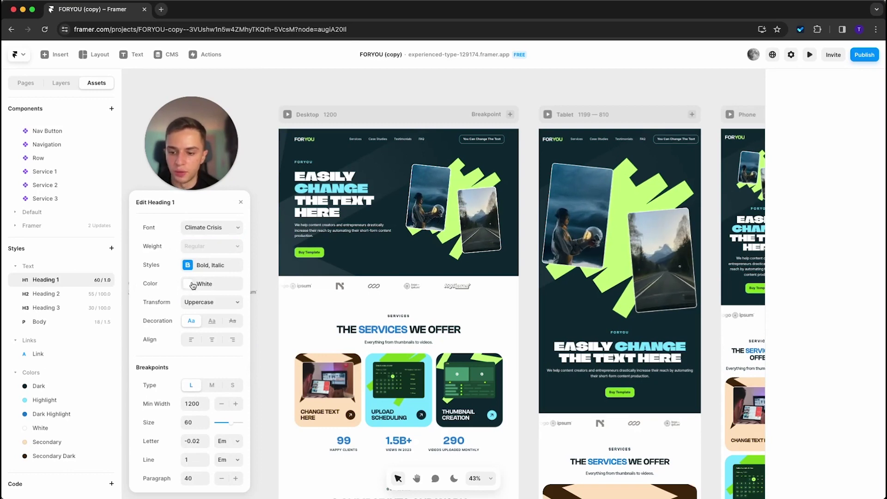
# Try the Capitalize transform on the Heading 1 style and return it to Uppercase.
pyautogui.click(202, 306)
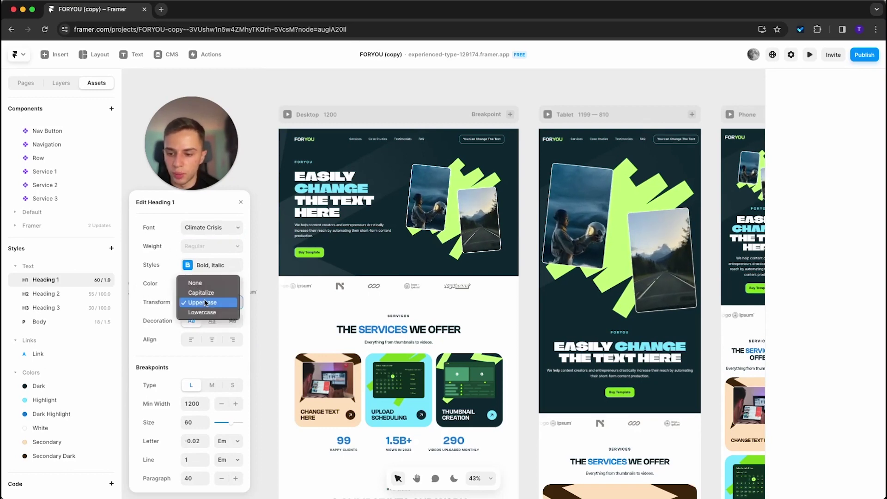
pyautogui.click(203, 292)
pyautogui.click(207, 302)
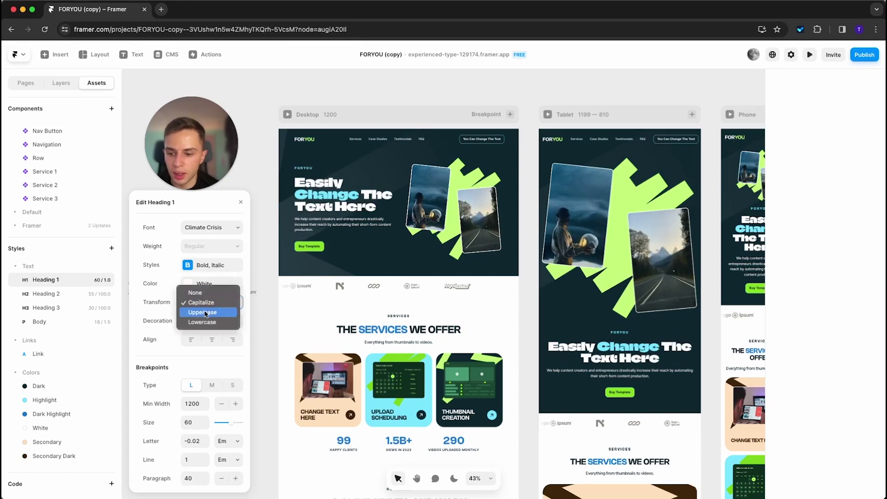
pyautogui.click(206, 313)
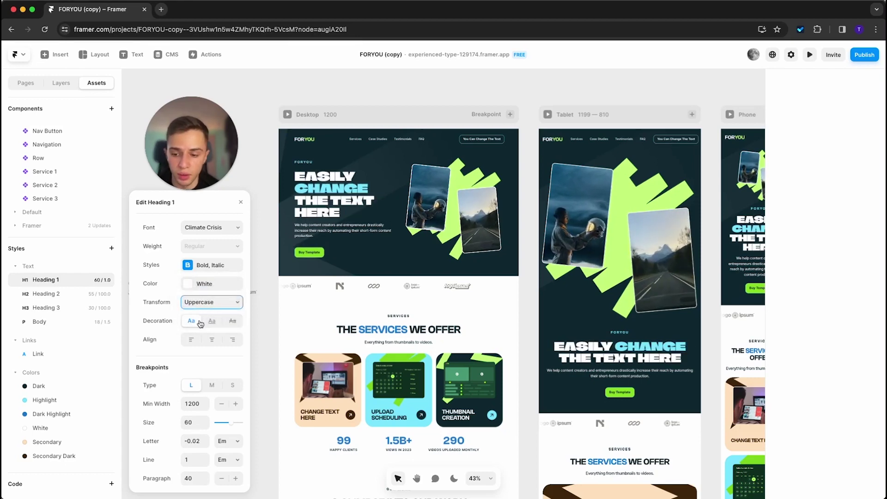
# Try the underline and strikethrough decorations on the Heading 1 style and return it to no decoration.
pyautogui.click(211, 322)
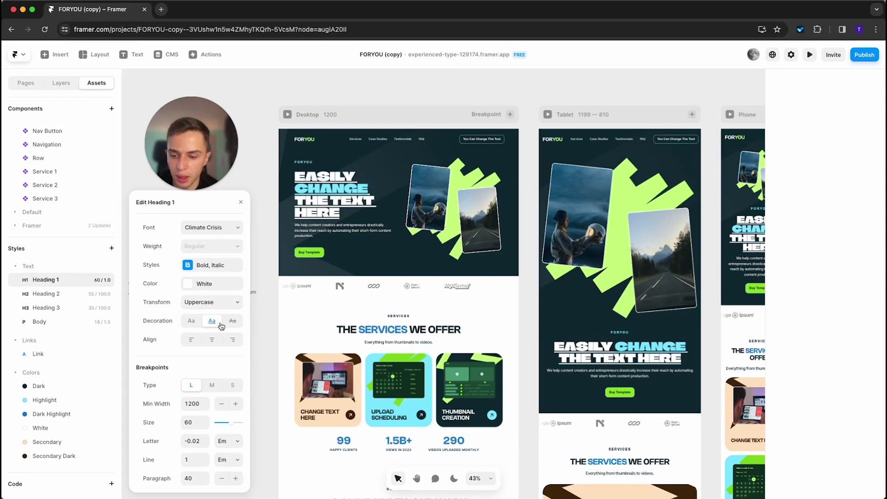
pyautogui.click(226, 324)
pyautogui.click(194, 322)
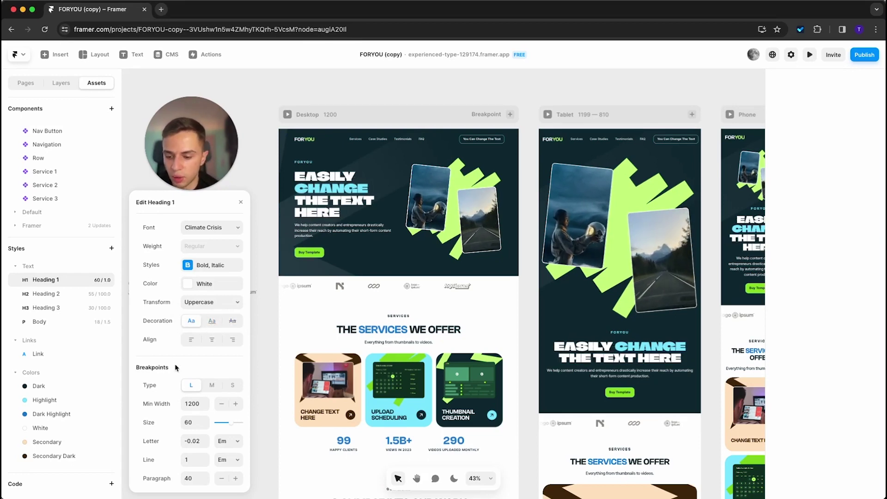
# Try sizes 50 and 55 for Heading 1 at the large breakpoint and return it to 60.
pyautogui.doubleClick(196, 425)
pyautogui.write('50')
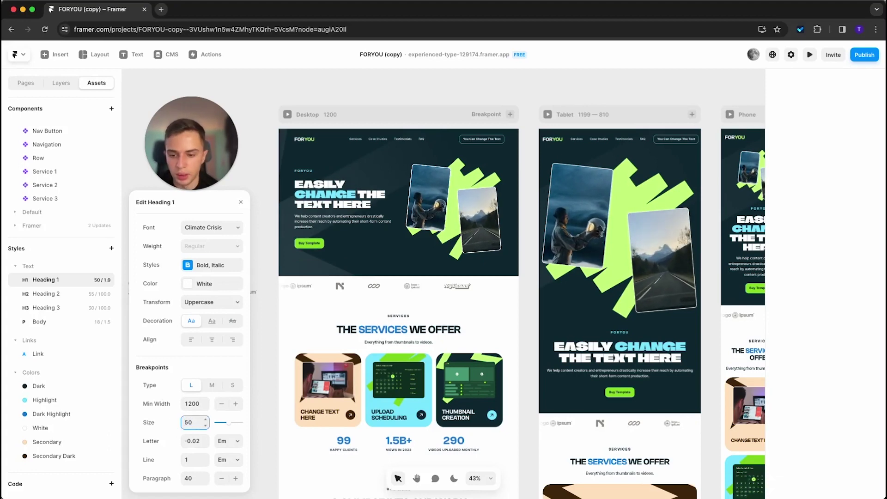
pyautogui.press('BackSpace')
pyautogui.write('5')
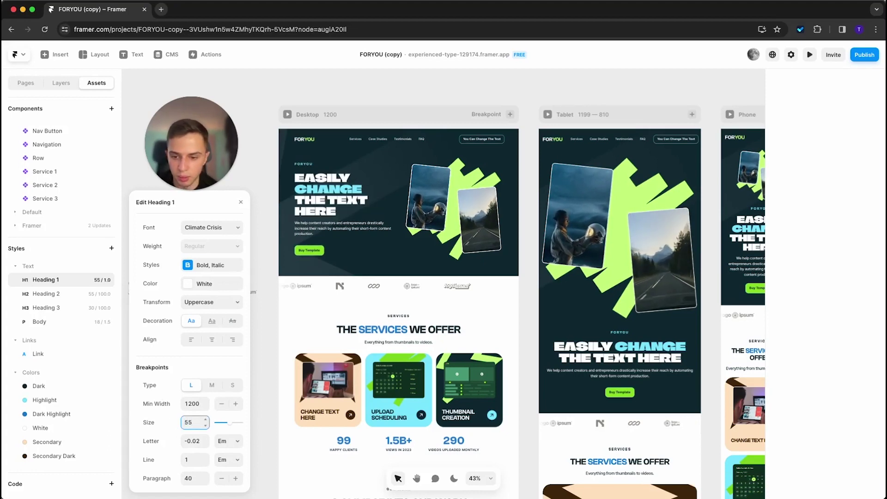
pyautogui.doubleClick(196, 424)
pyautogui.write('60')
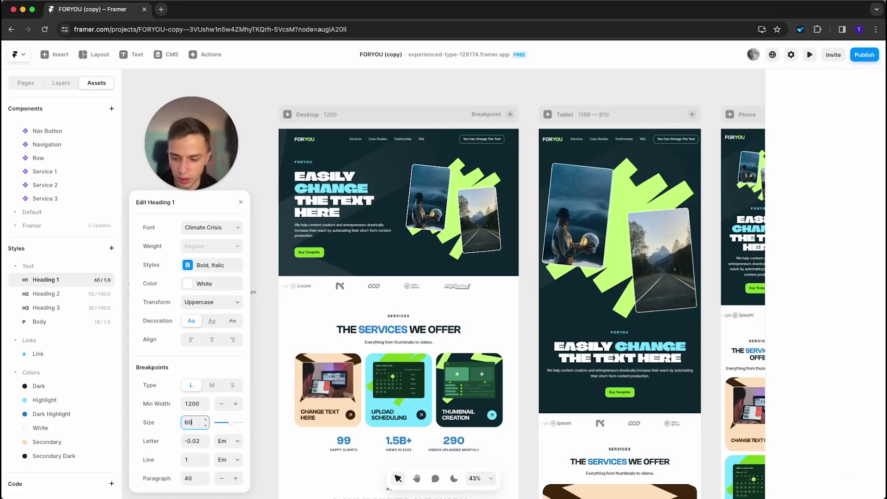
# Set the letter spacing of the Heading 1 style to 0 em.
pyautogui.click(205, 439)
pyautogui.click(206, 439)
pyautogui.click(206, 439)
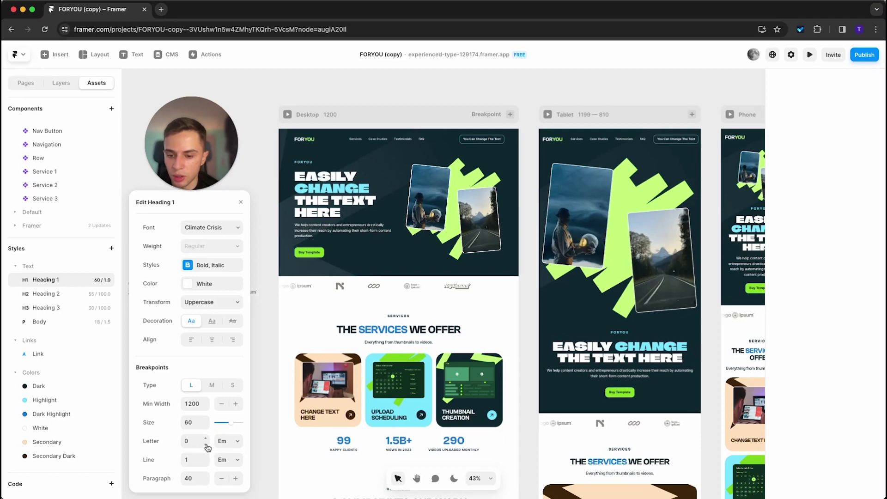
pyautogui.click(206, 444)
# Try a tighter line height of 0.9 em for Heading 1 and return it to 1 em.
pyautogui.click(206, 462)
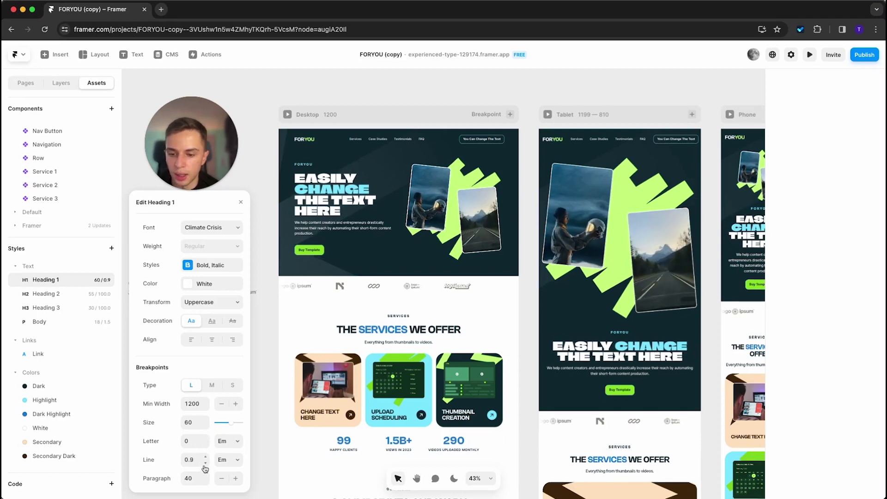
pyautogui.click(206, 463)
pyautogui.click(206, 457)
pyautogui.click(206, 456)
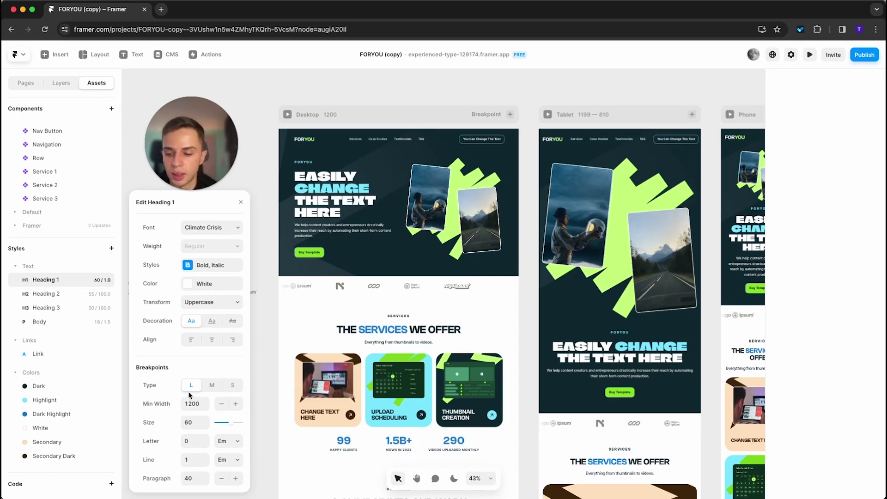
# Set the Heading 1 size for the medium (tablet) breakpoint to 55.
pyautogui.click(216, 391)
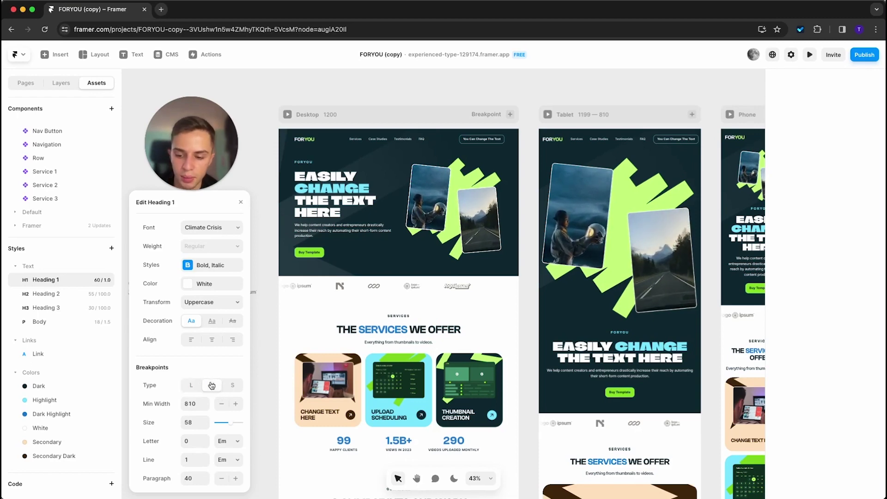
pyautogui.press('Escape')
pyautogui.moveTo(526, 228); pyautogui.dragTo(447, 239)
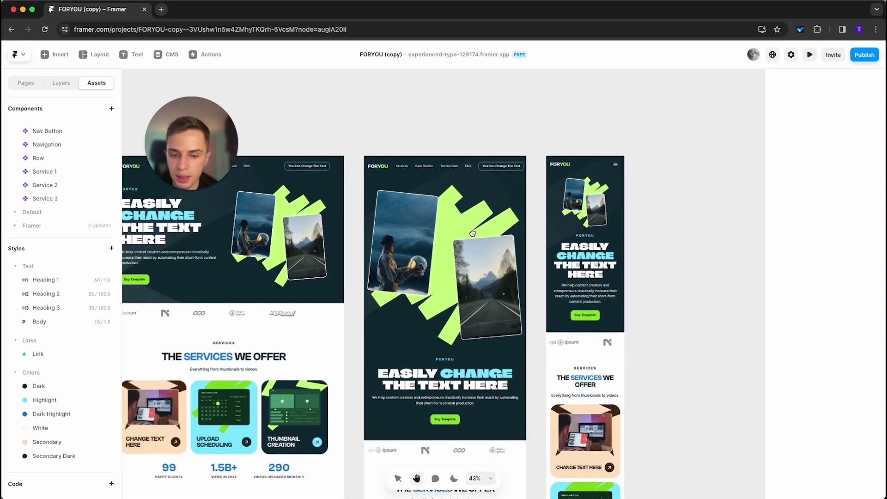
pyautogui.click(46, 279)
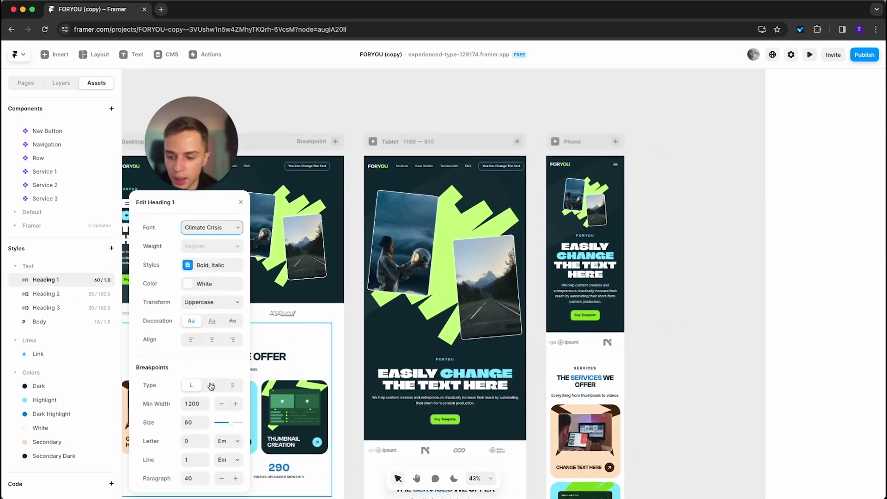
pyautogui.click(197, 422)
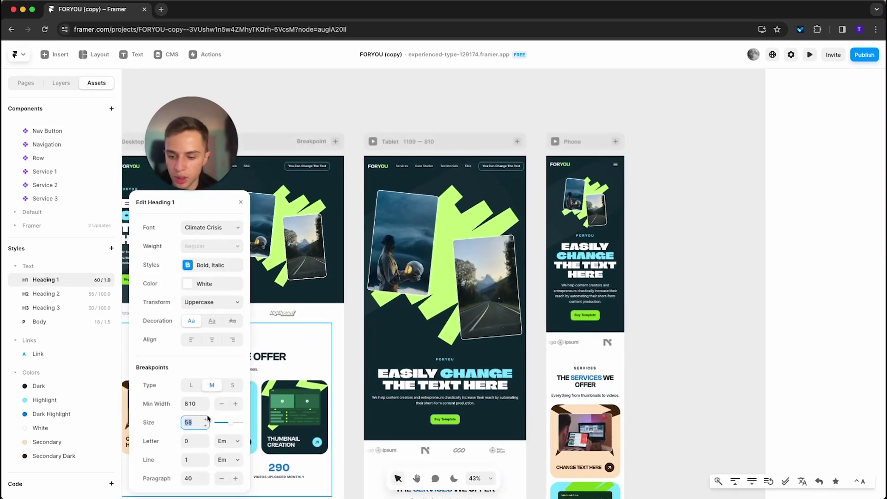
pyautogui.write('55')
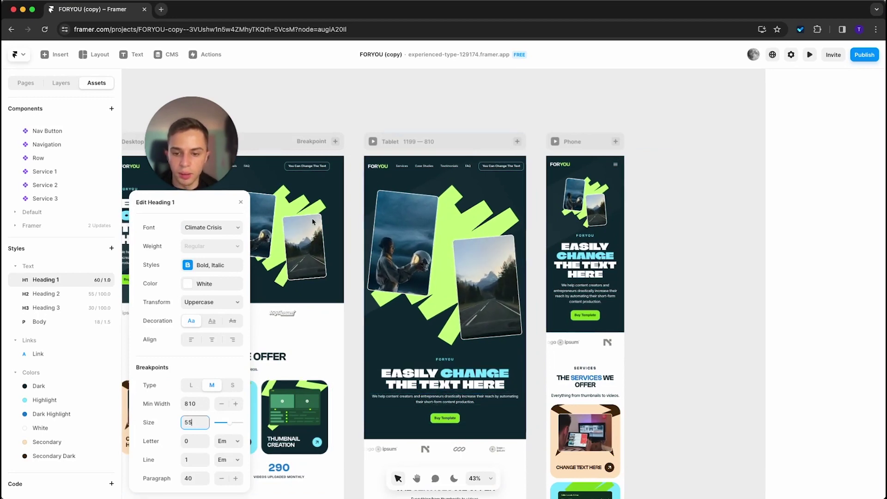
# Reduce the Heading 1 size for the small (phone) breakpoint, trying 40 and settling on 35.
pyautogui.click(194, 427)
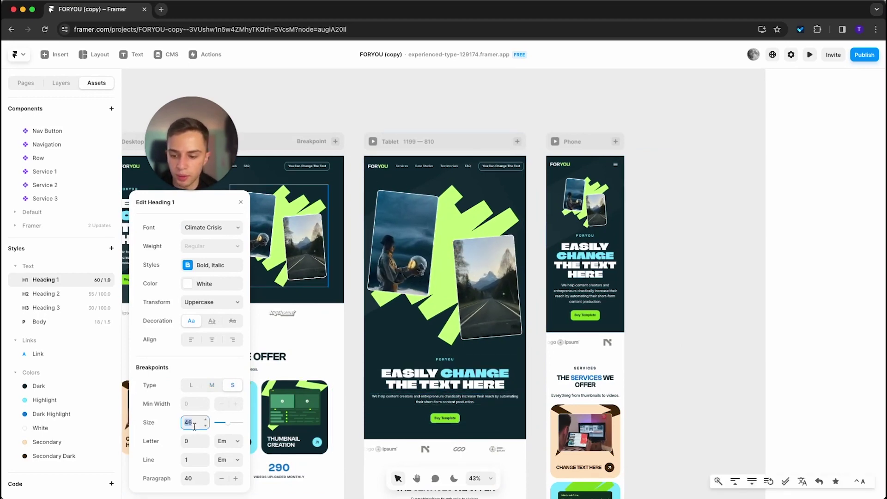
pyautogui.write('40')
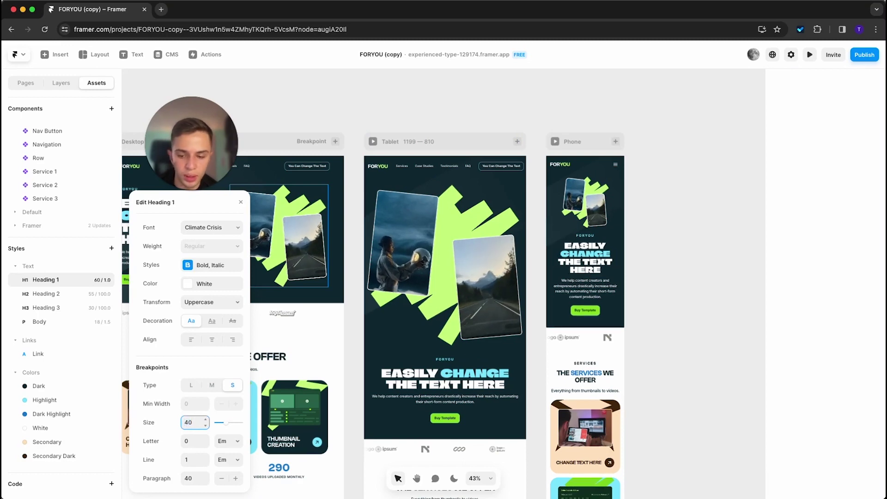
pyautogui.press('super+a')
pyautogui.write('3')
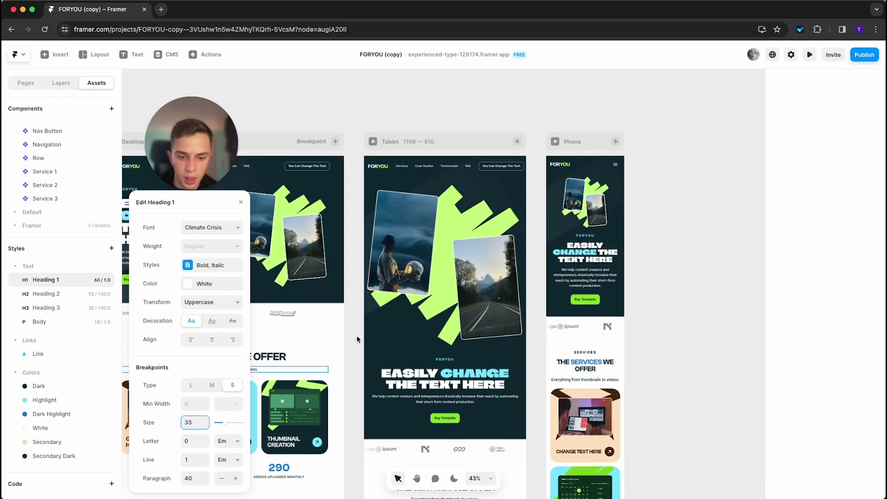
# Change the font of the Heading 2 text style to Climate Crisis.
pyautogui.hscroll(-5, 401, 262)
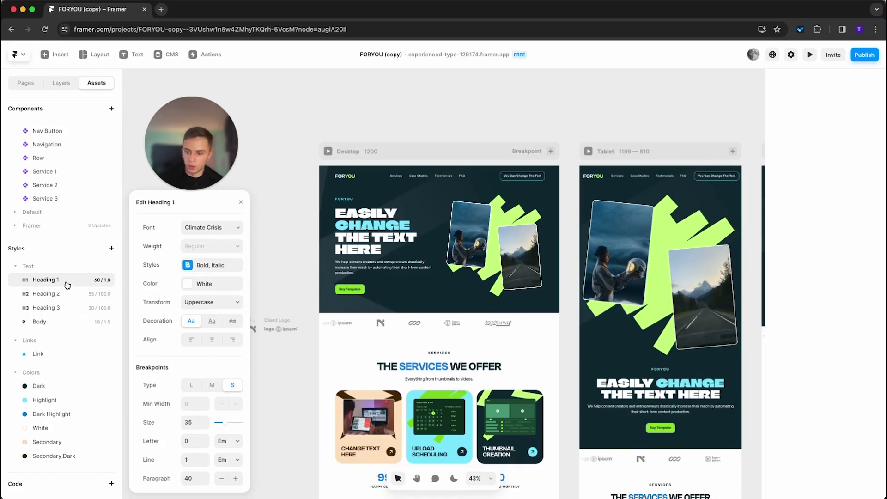
pyautogui.click(67, 302)
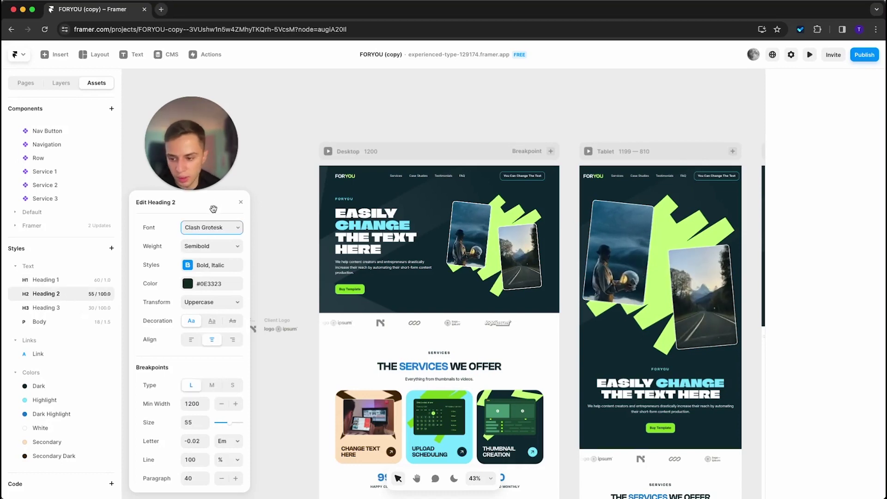
pyautogui.click(209, 228)
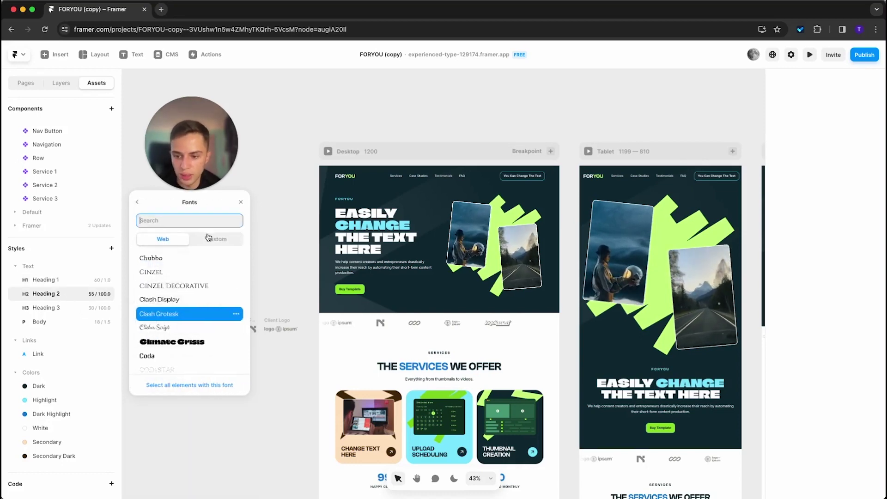
pyautogui.click(189, 341)
pyautogui.click(137, 202)
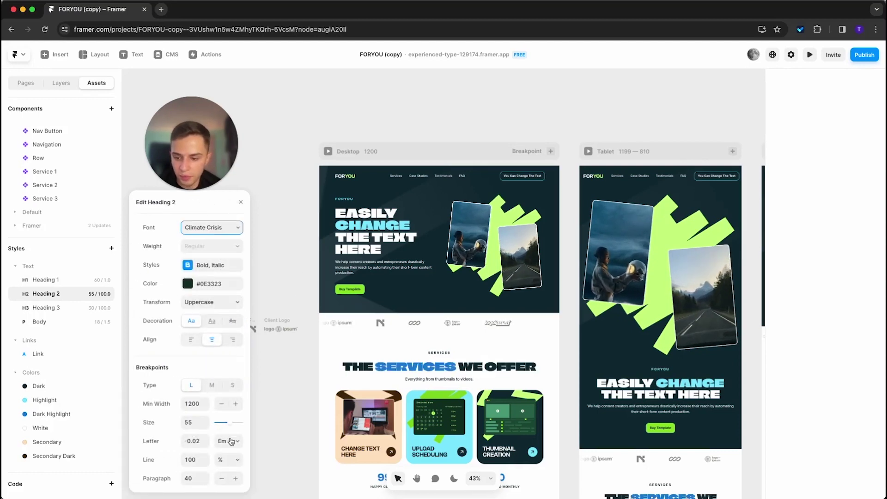
# Set the Heading 2 size to 40 for the large breakpoint and 35 for the medium breakpoint.
pyautogui.click(193, 424)
pyautogui.write('40')
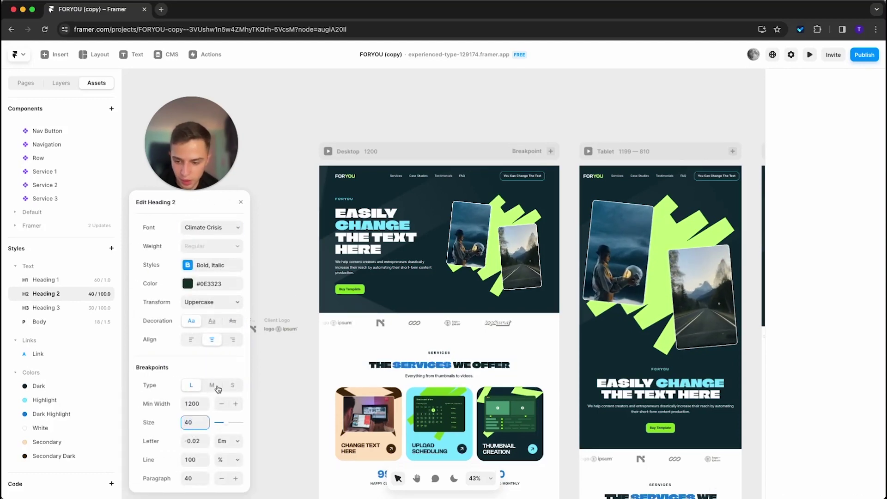
pyautogui.click(190, 421)
pyautogui.write('35')
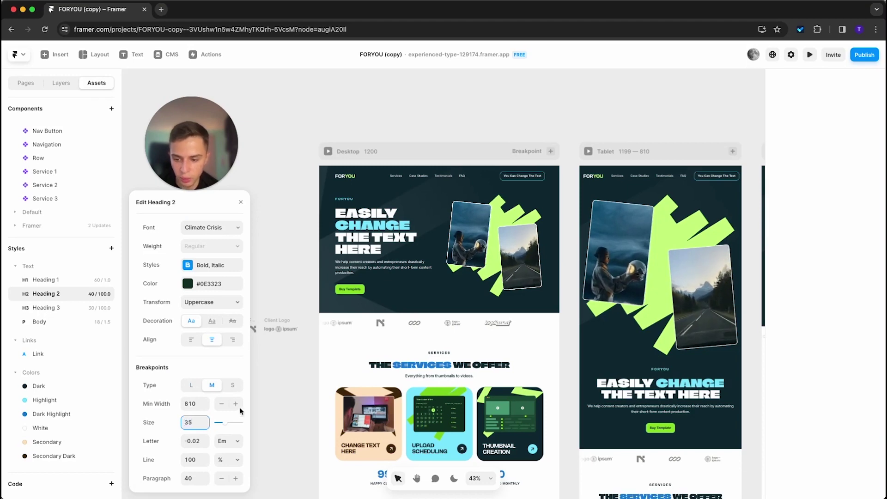
# Set the Heading 2 size for the small breakpoint to 30.
pyautogui.click(232, 385)
pyautogui.click(194, 422)
pyautogui.write('30')
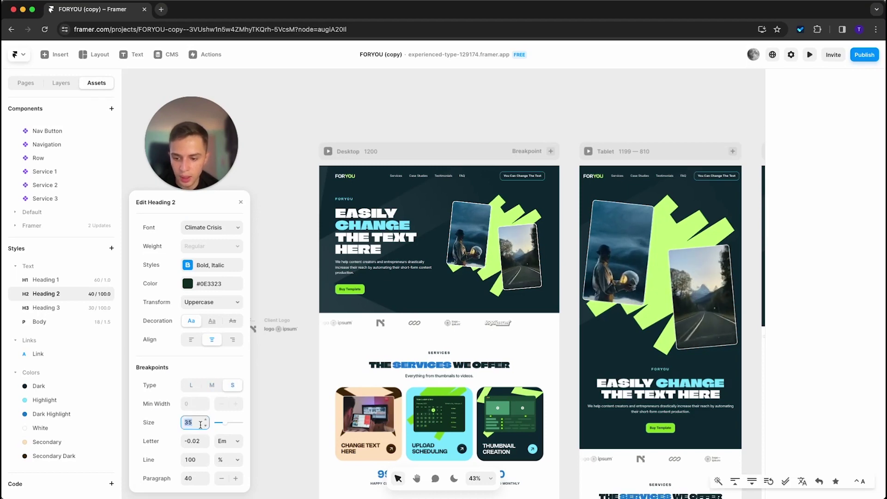
# Change the font of the OUR WORK label above the "A Glimpse Into Our Work" heading to Climate Crisis.
pyautogui.scroll(-8, 370, 324)
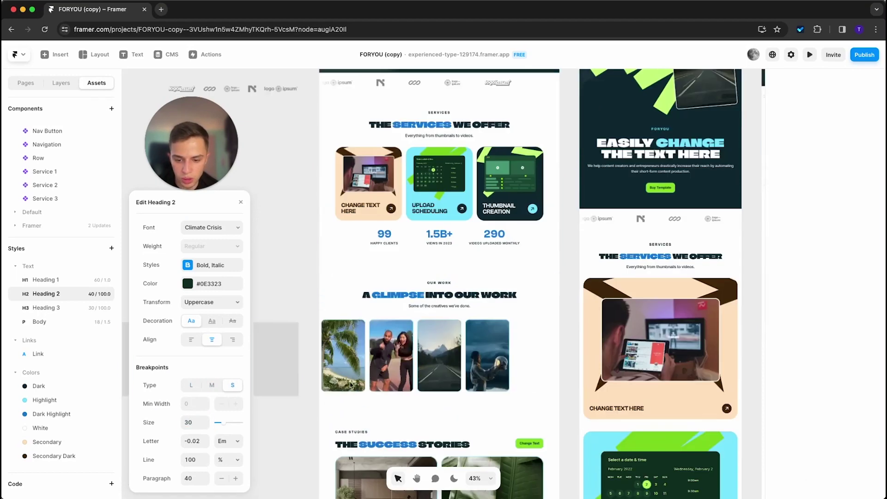
pyautogui.scroll(5, 441, 287)
pyautogui.click(441, 288)
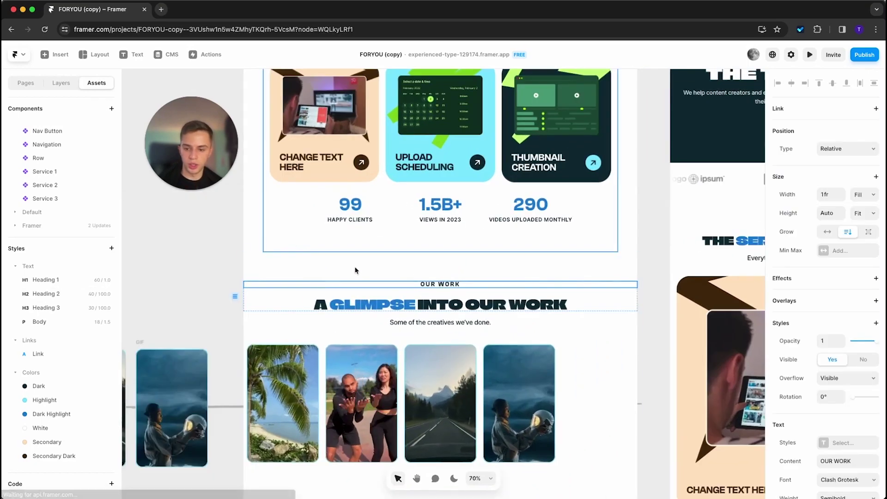
pyautogui.scroll(-5, 833, 277)
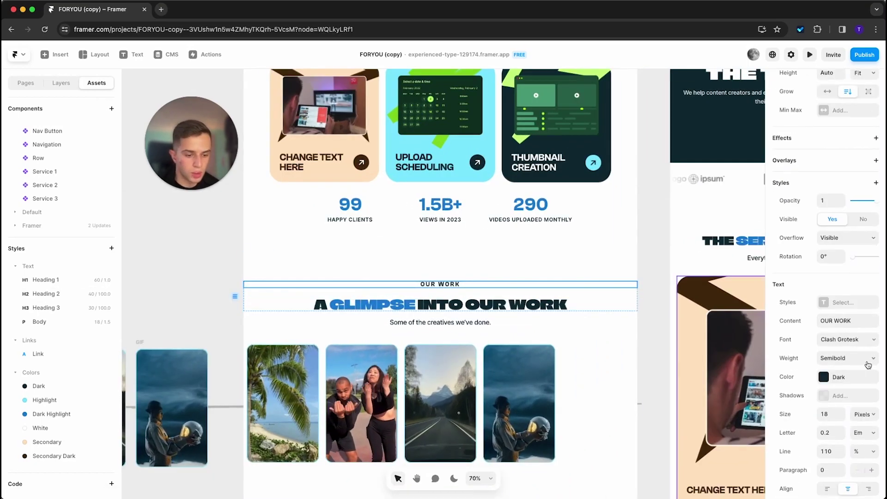
pyautogui.click(832, 277)
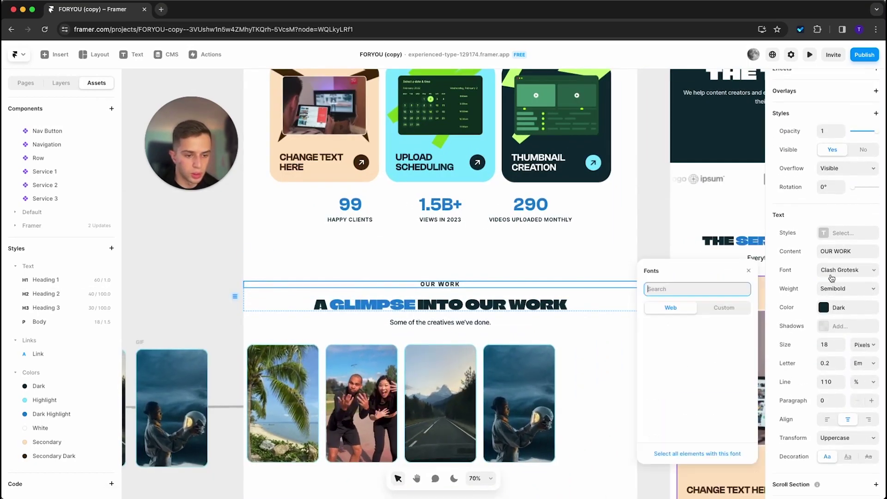
pyautogui.click(706, 411)
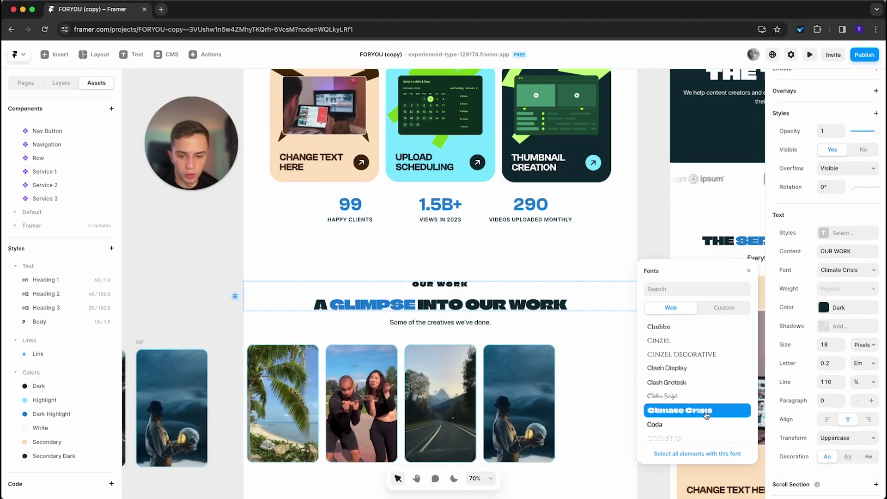
pyautogui.click(815, 264)
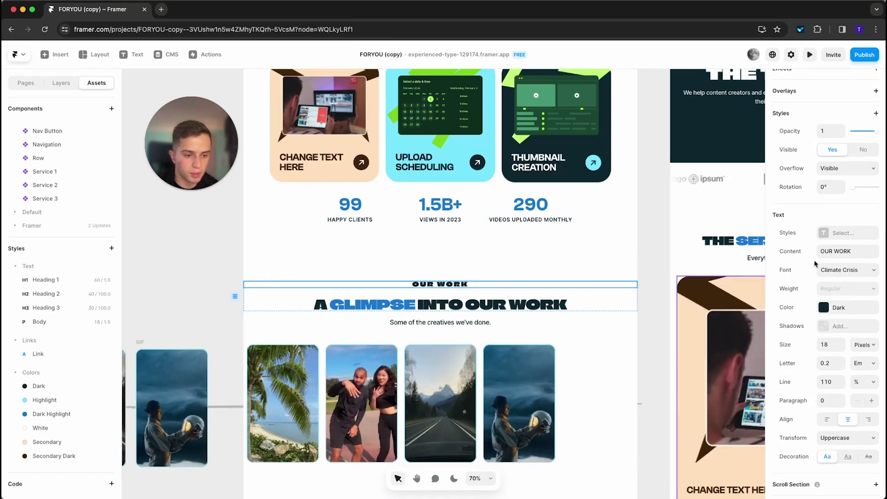
pyautogui.click(831, 307)
pyautogui.click(832, 308)
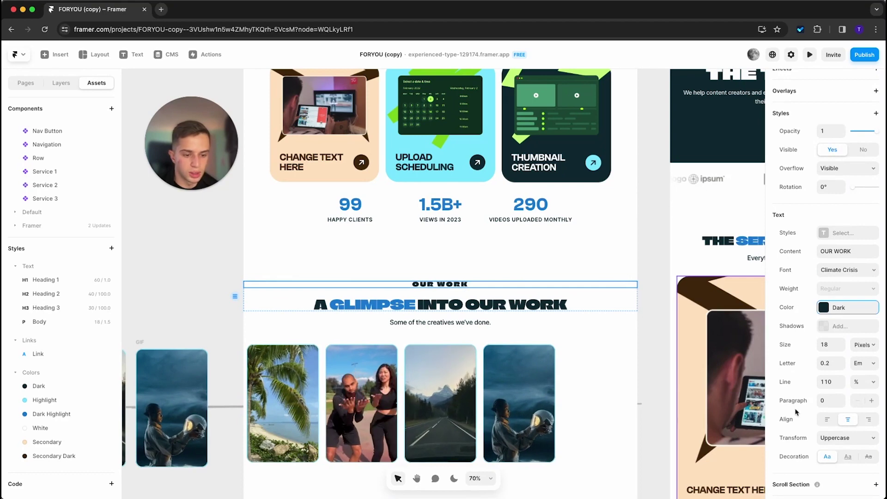
pyautogui.click(221, 267)
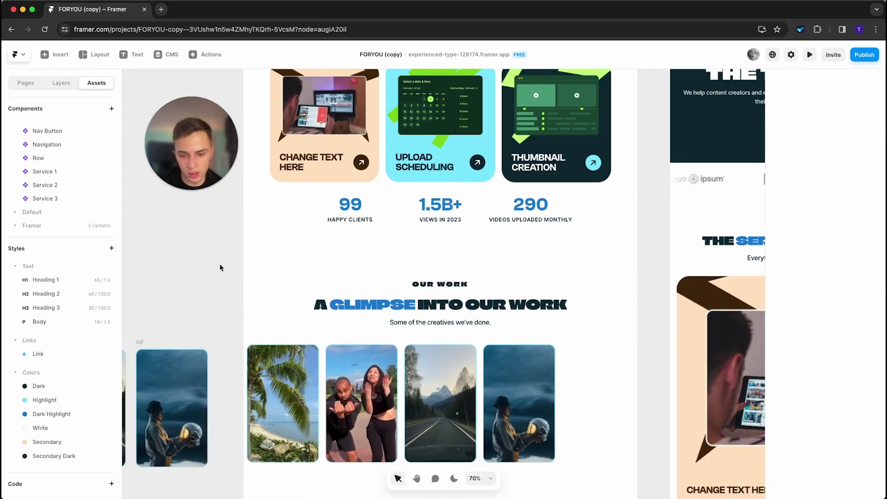
# Check the individually styled small texts: the OUR WORK label and the three statistic captions below the service cards.
pyautogui.scroll(1, 492, 286)
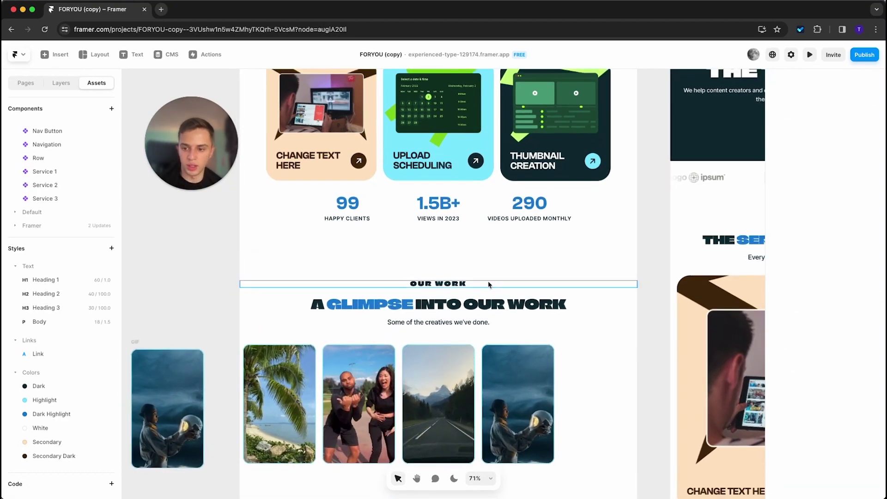
pyautogui.click(465, 289)
pyautogui.scroll(3, 362, 354)
pyautogui.click(361, 350)
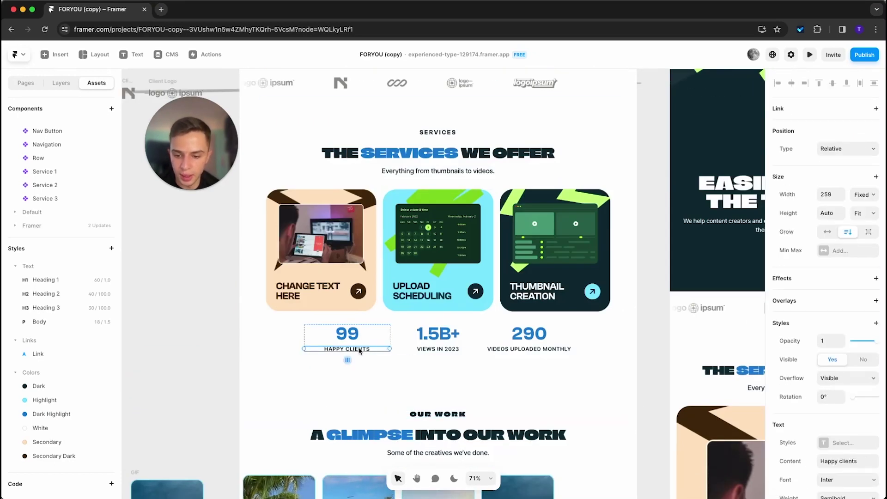
pyautogui.click(439, 349)
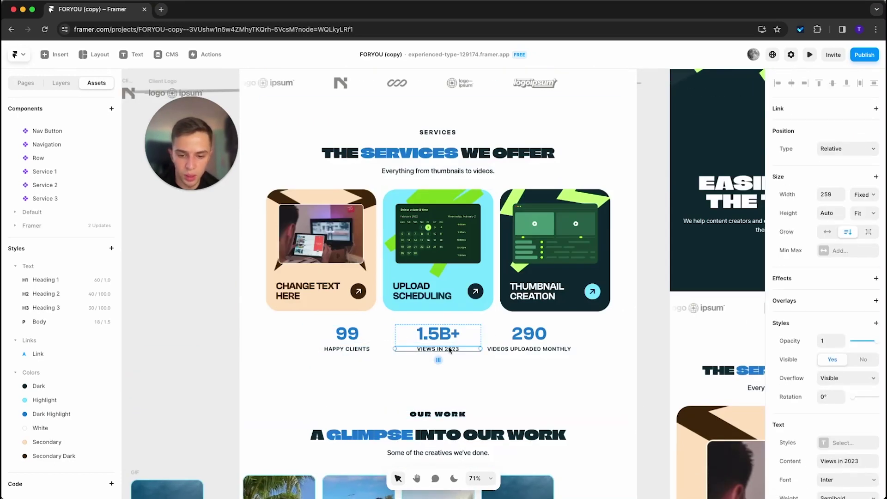
pyautogui.click(530, 350)
pyautogui.click(228, 360)
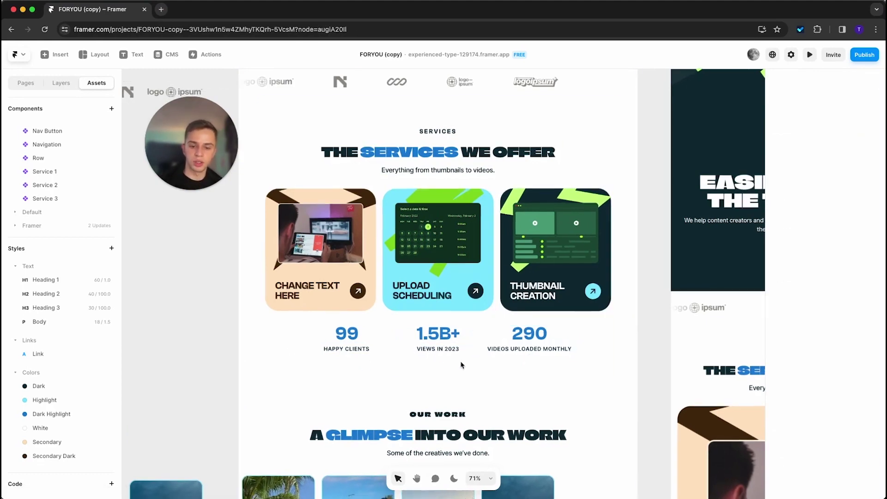
pyautogui.scroll(-3, 462, 364)
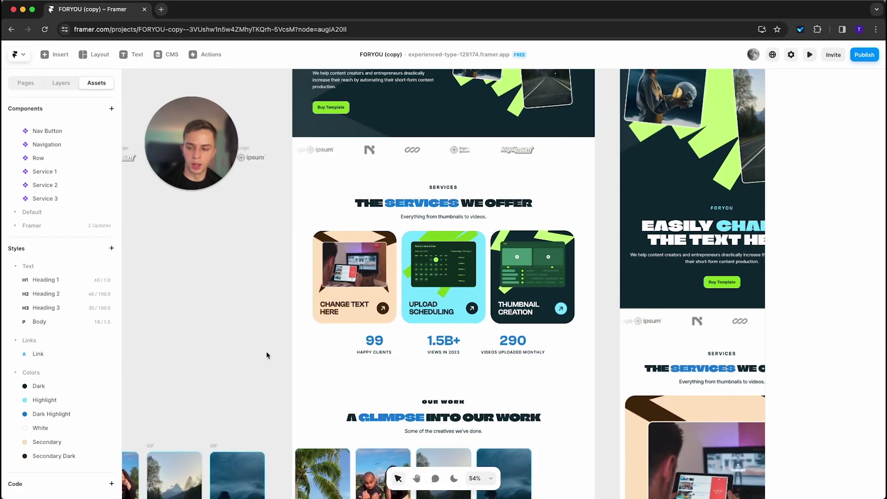
pyautogui.scroll(3, 393, 361)
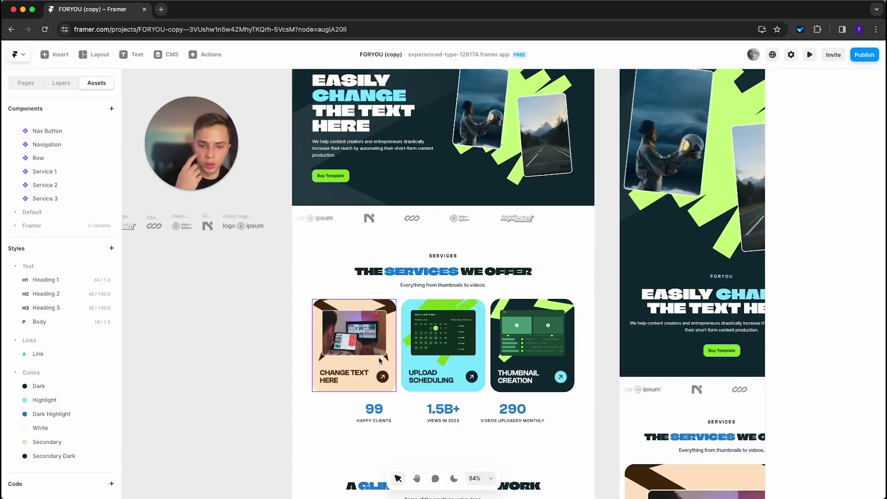
pyautogui.scroll(5, 416, 284)
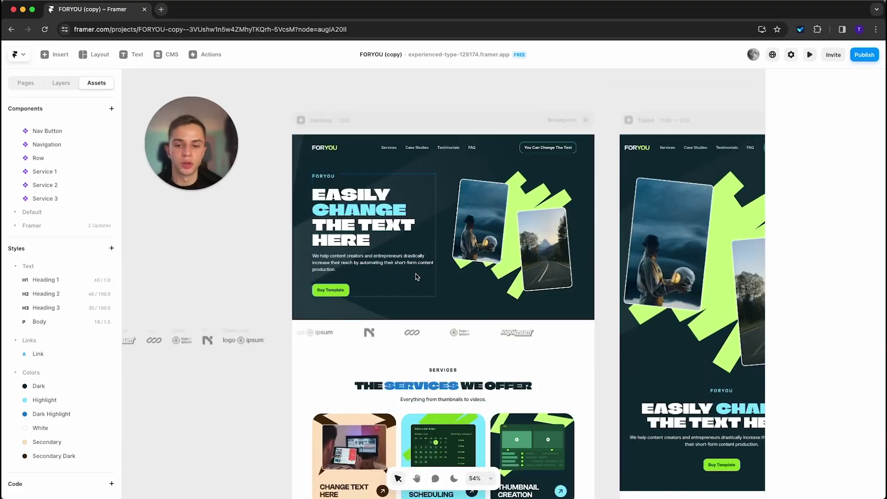
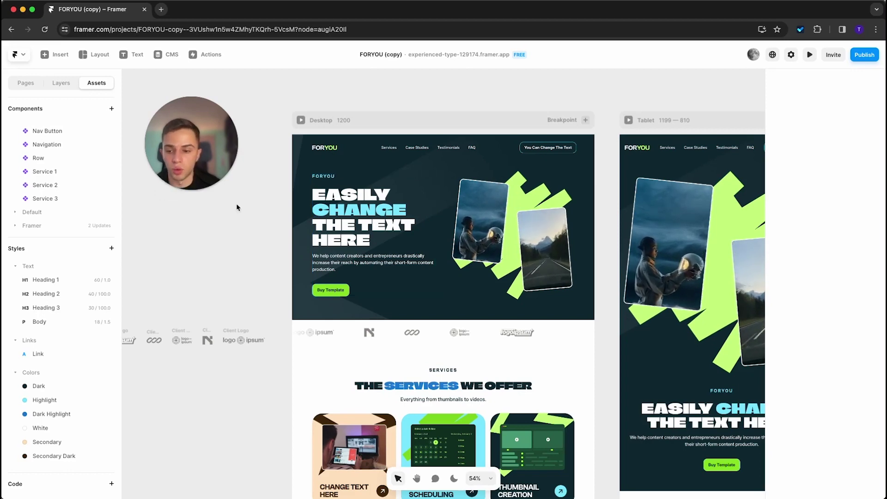
pyautogui.moveTo(204, 185); pyautogui.dragTo(143, 434)
pyautogui.click(143, 434)
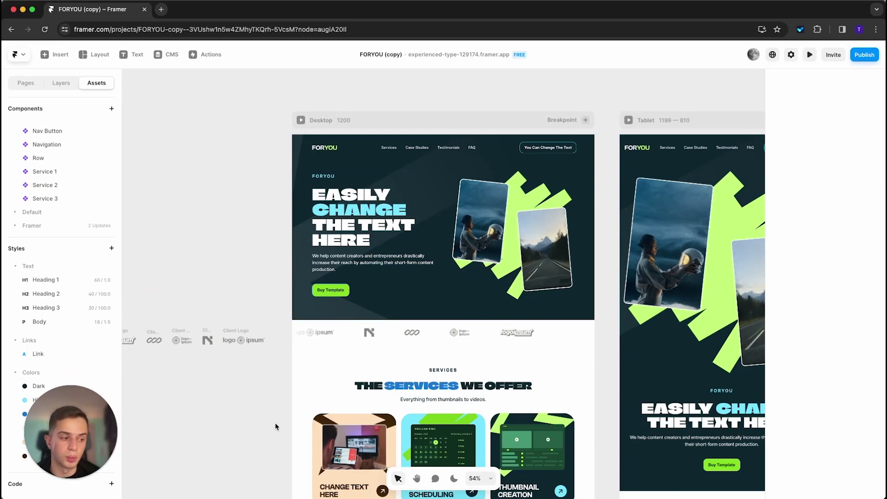
# Open the image fill settings of the picture in the "Talk About Your Story Here" content block.
pyautogui.scroll(-10, 543, 167)
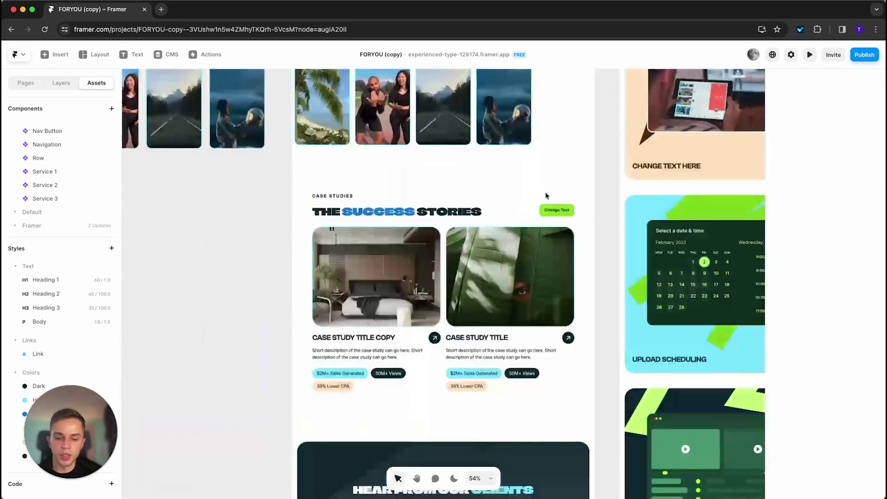
pyautogui.scroll(-7, 547, 195)
pyautogui.click(562, 253)
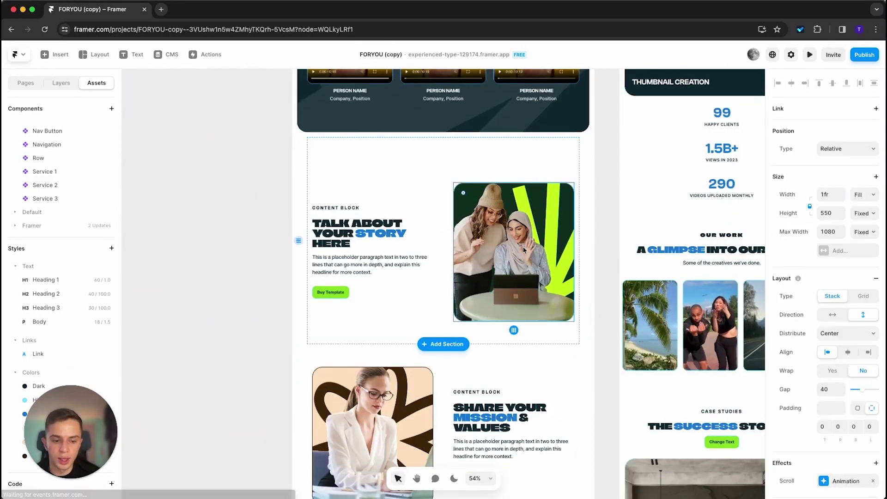
pyautogui.scroll(-1, 647, 273)
pyautogui.scroll(-5, 786, 290)
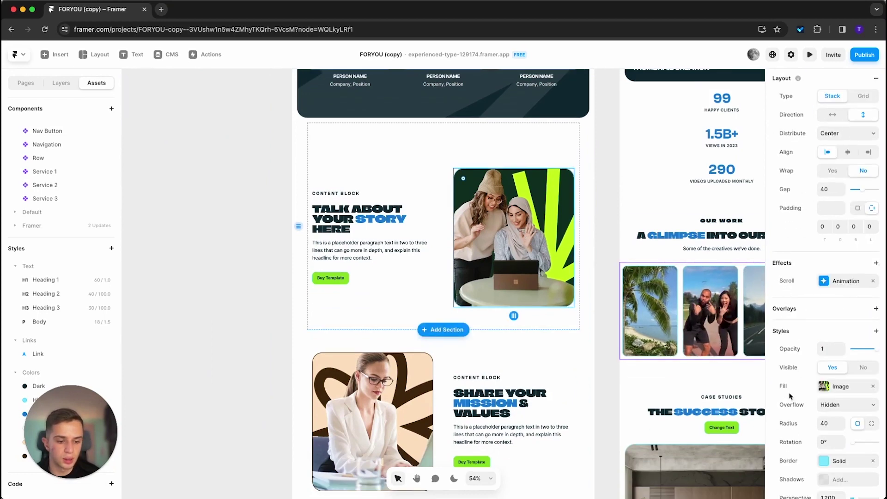
pyautogui.click(834, 389)
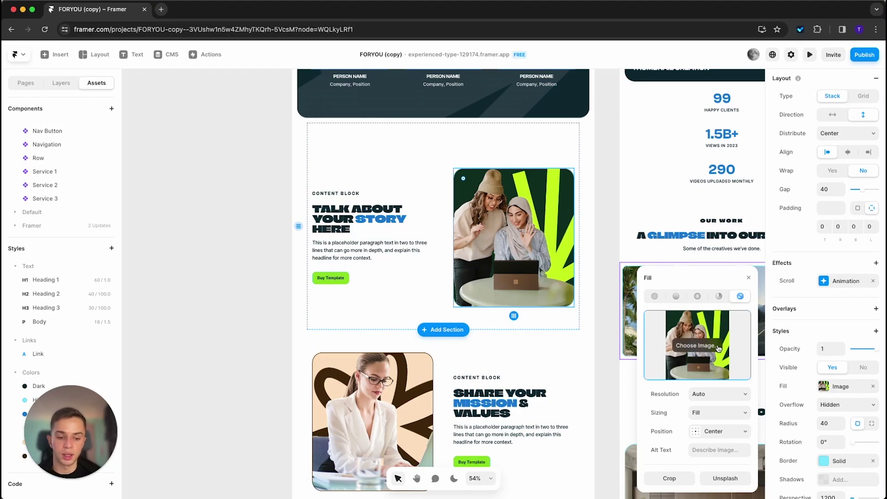
# Unlock the aspect ratio of the "Talk About Your Story Here" picture, shorten it to a height of about 529, and relock the ratio.
pyautogui.scroll(5, 821, 235)
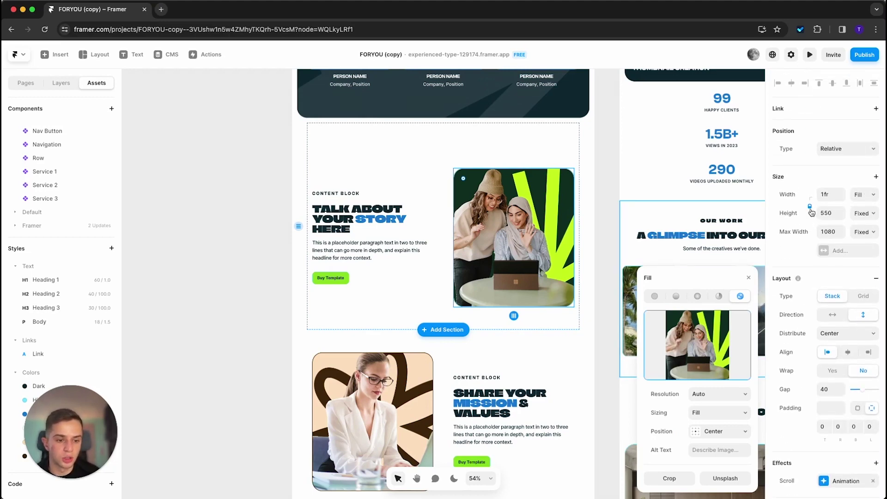
pyautogui.click(810, 209)
pyautogui.click(749, 278)
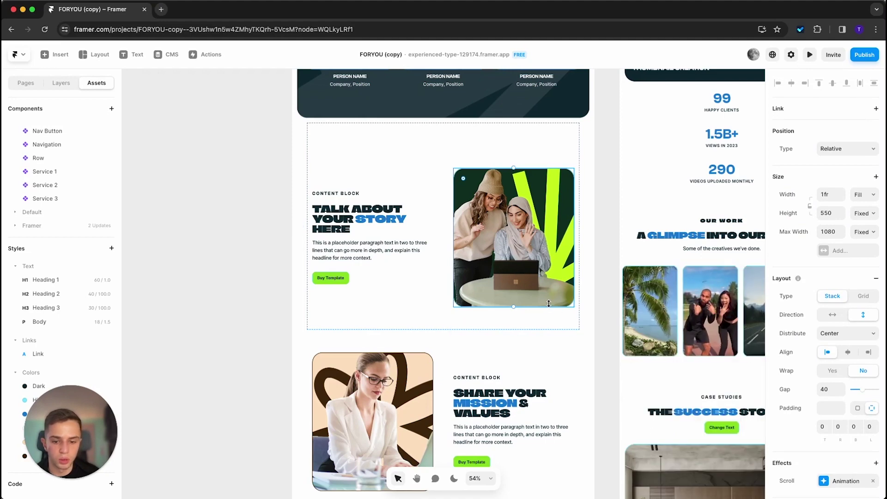
pyautogui.moveTo(548, 303)
pyautogui.mouseDown()
pyautogui.moveTo(548, 278)
pyautogui.moveTo(545, 306)
pyautogui.mouseUp()
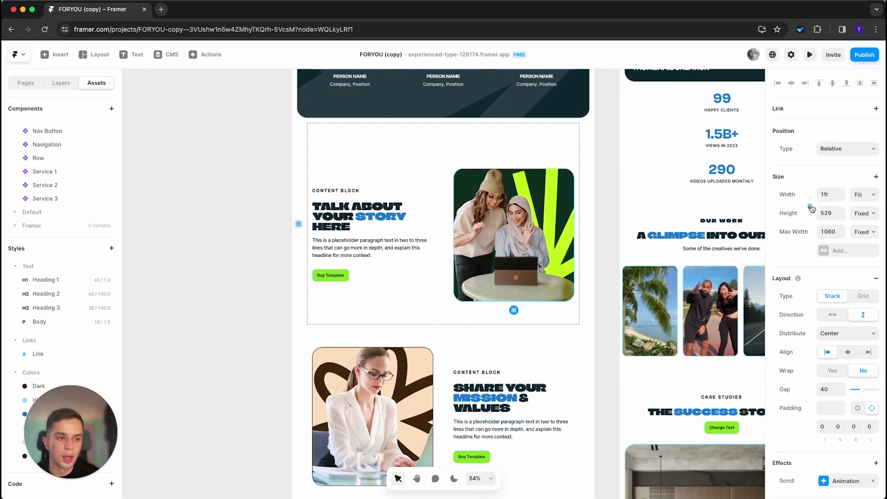
pyautogui.click(243, 260)
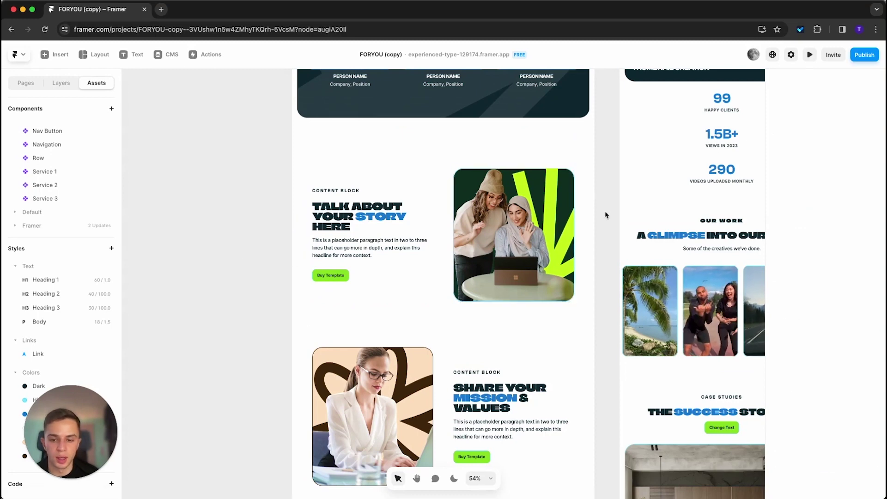
# Open the first service card's component for editing and show the fill settings of its image in the primary variant.
pyautogui.scroll(4, 606, 215)
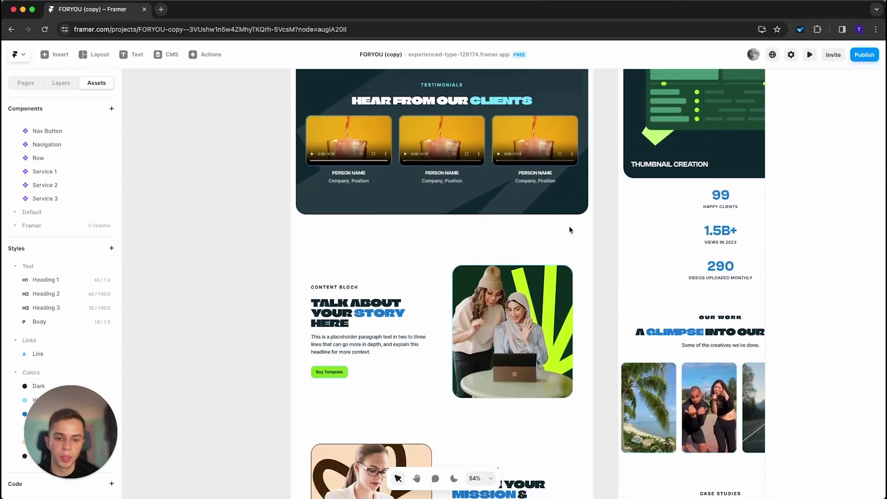
pyautogui.scroll(15, 571, 230)
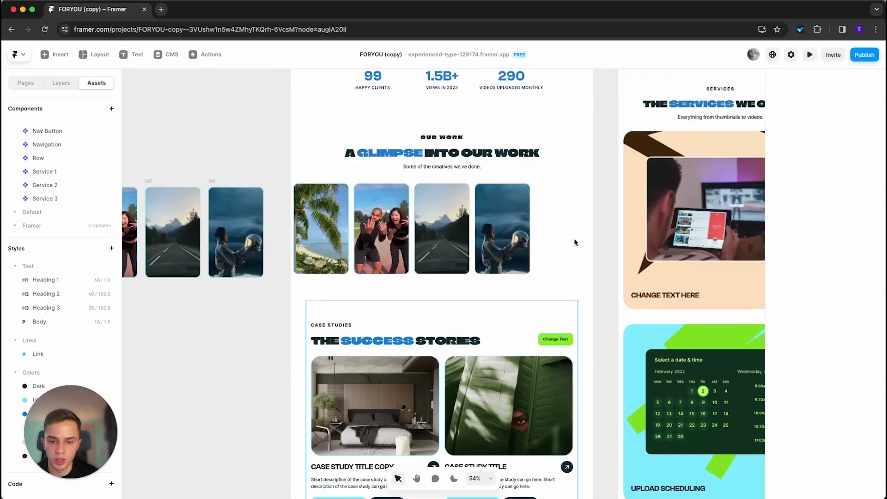
pyautogui.scroll(9, 576, 243)
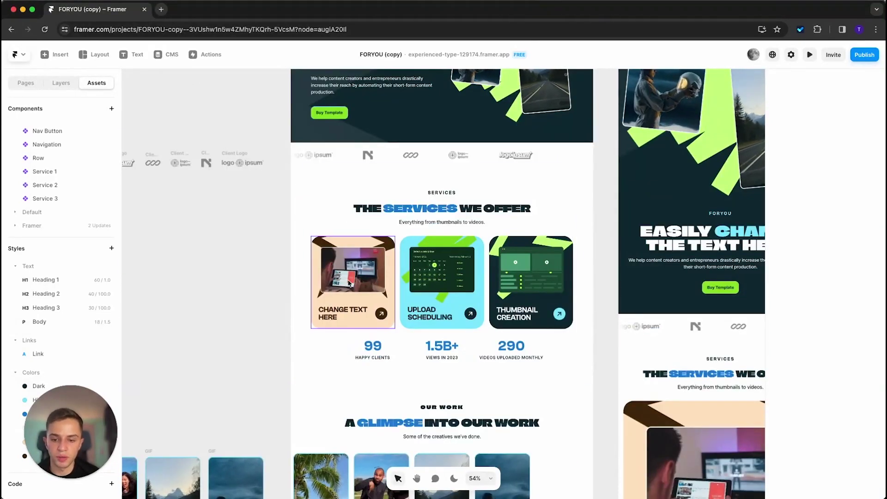
pyautogui.doubleClick(388, 292)
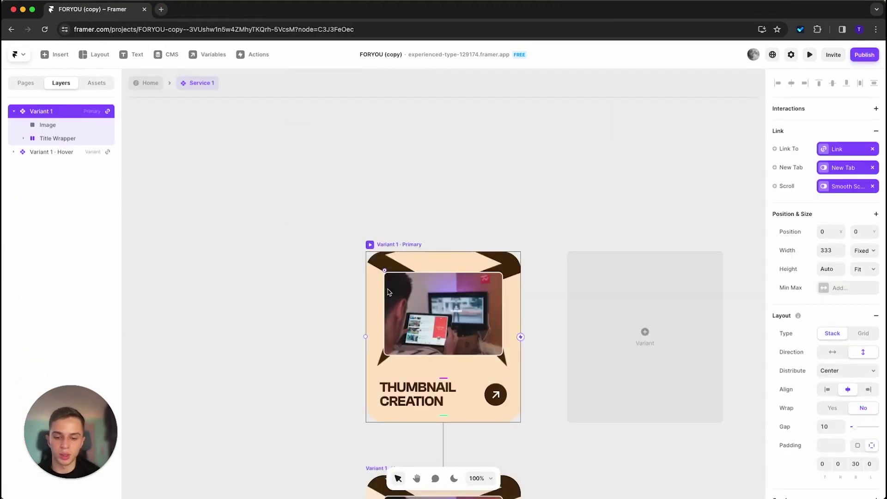
pyautogui.click(450, 309)
pyautogui.scroll(-2, 448, 287)
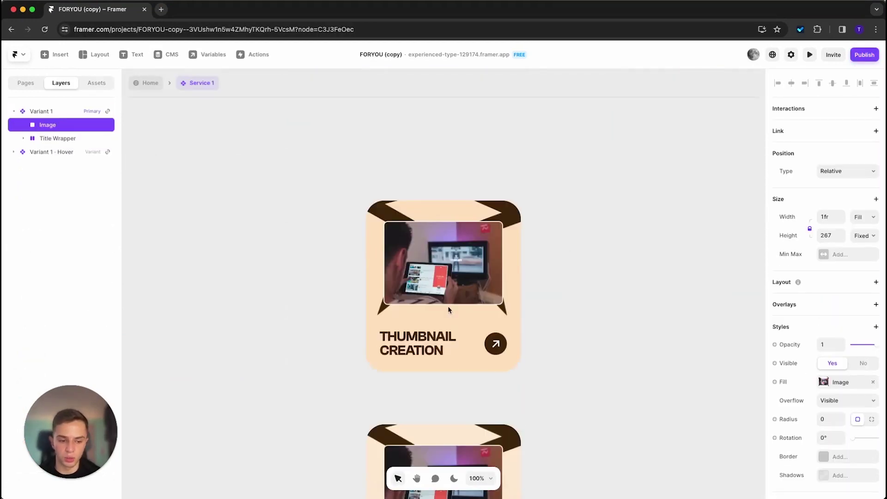
pyautogui.click(839, 383)
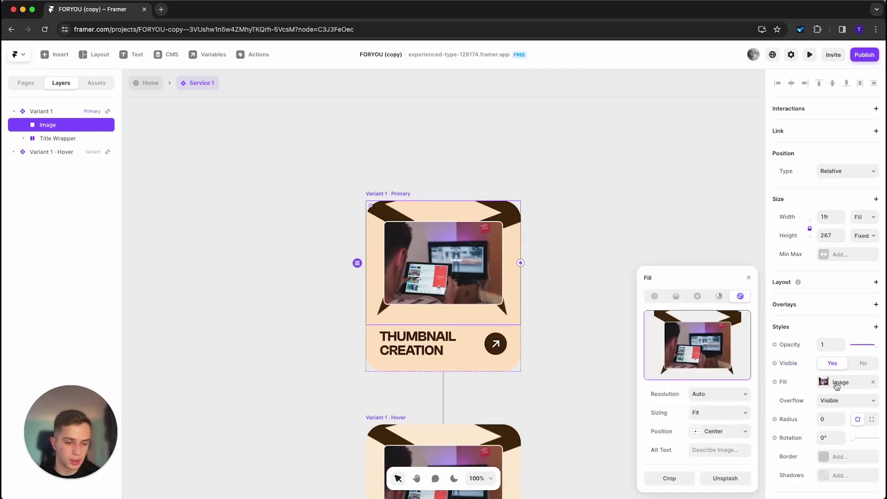
pyautogui.moveTo(699, 347)
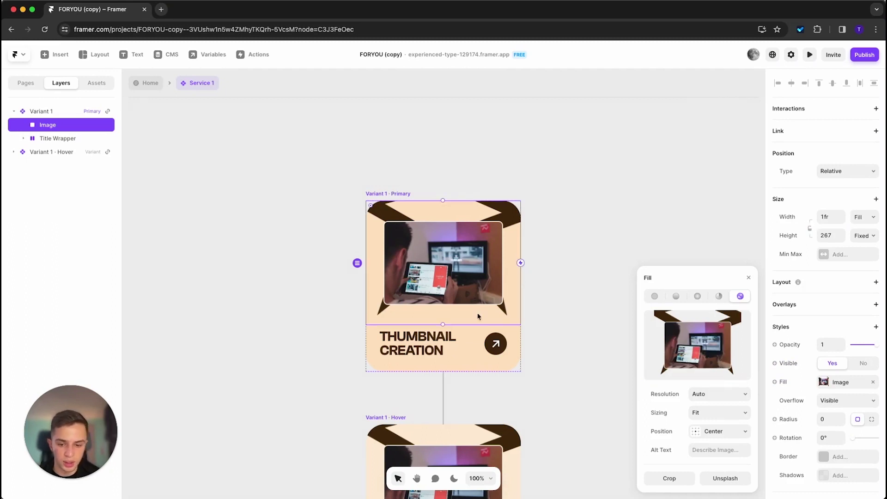
# Try shortening the service card image to a height of about 252, undo the resize, and return to the Home page.
pyautogui.moveTo(450, 324); pyautogui.dragTo(451, 317)
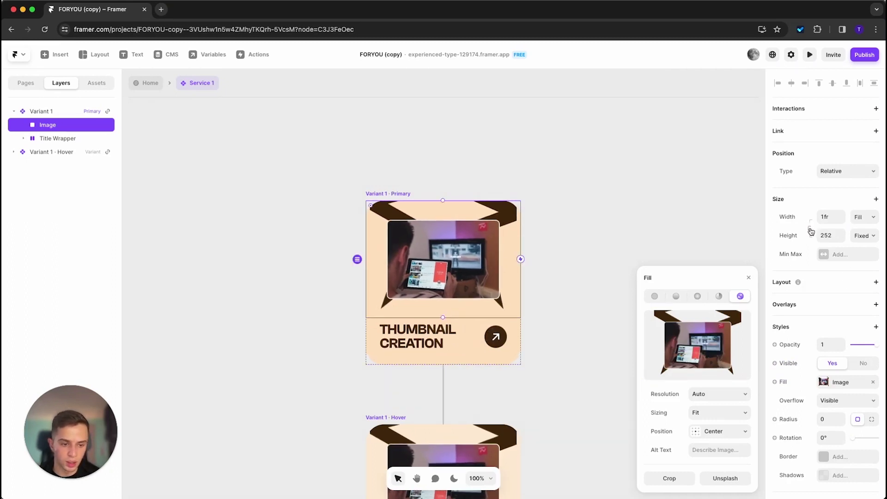
pyautogui.press('super+z')
pyautogui.click(438, 132)
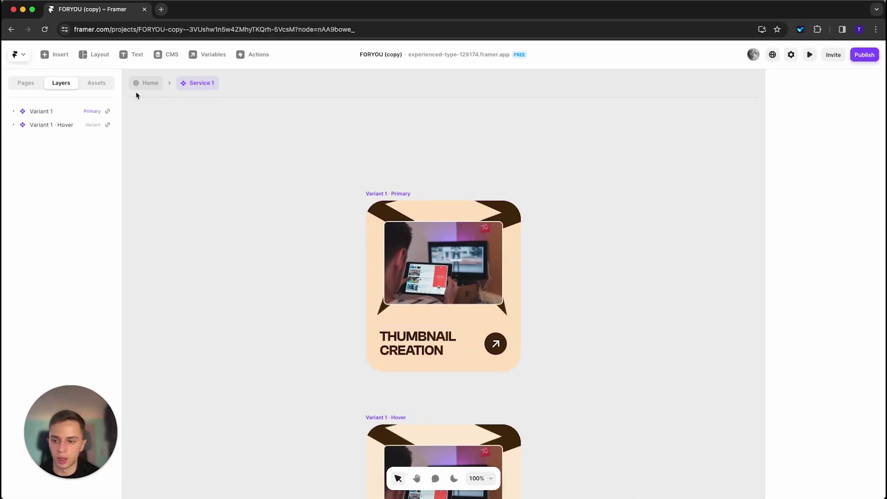
pyautogui.click(151, 84)
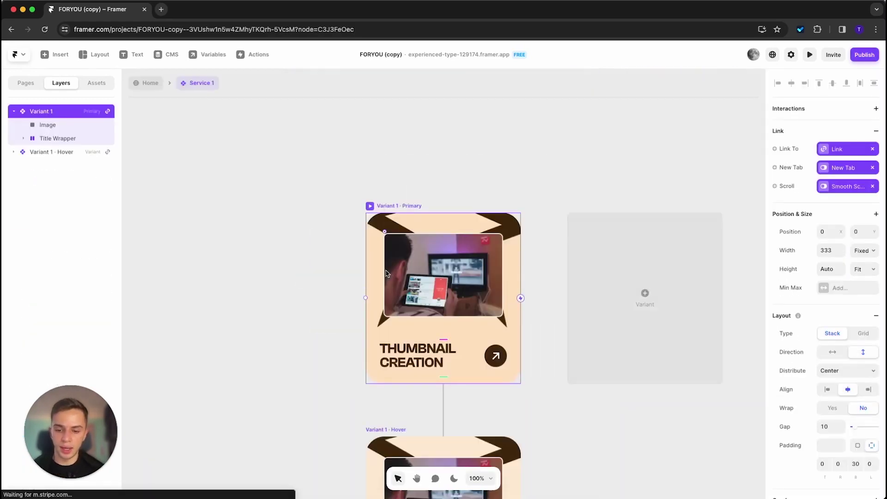
# Open the first service card's component and set the hover variant's fill to the Secondary Dark color style.
pyautogui.doubleClick(387, 274)
pyautogui.click(315, 245)
pyautogui.scroll(-5, 320, 246)
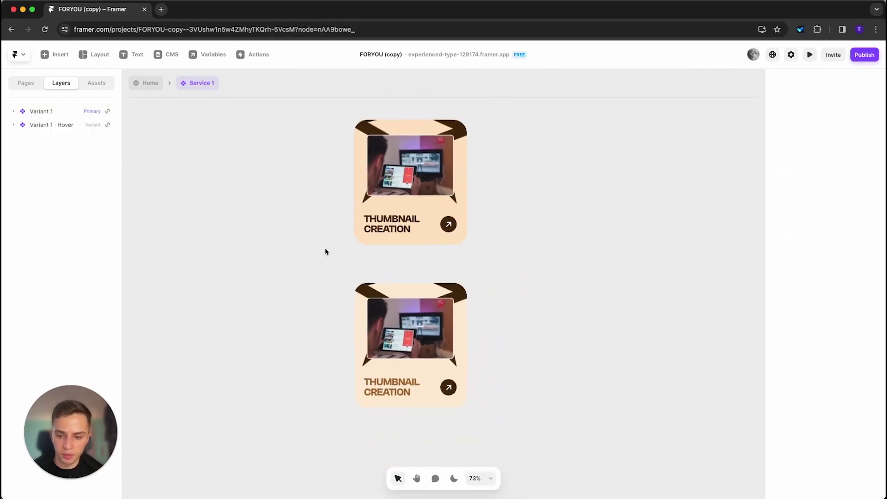
pyautogui.click(374, 274)
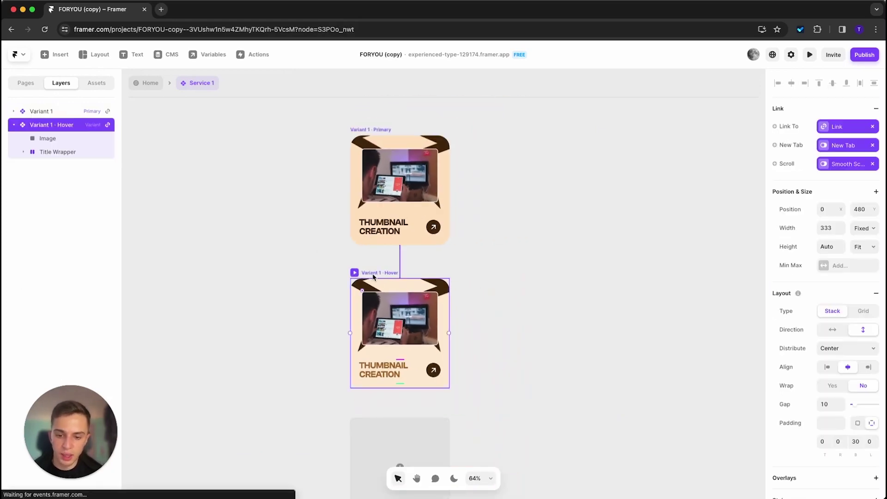
pyautogui.scroll(-5, 869, 305)
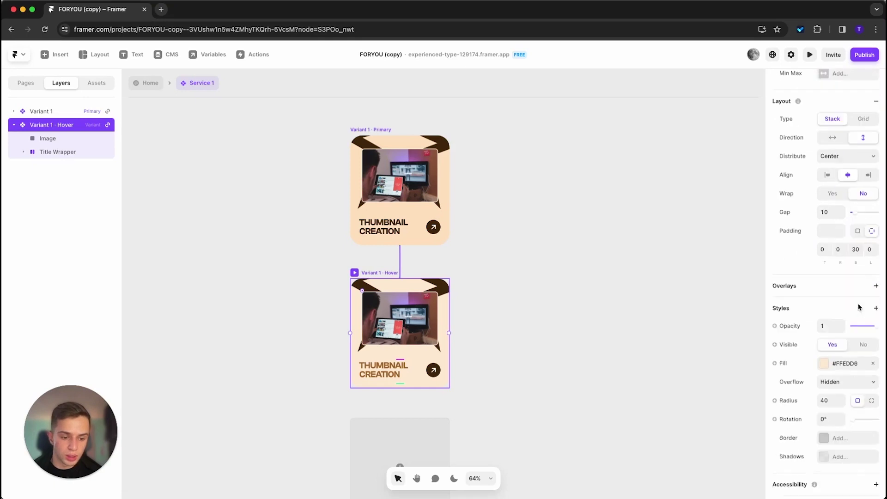
pyautogui.scroll(-1, 856, 307)
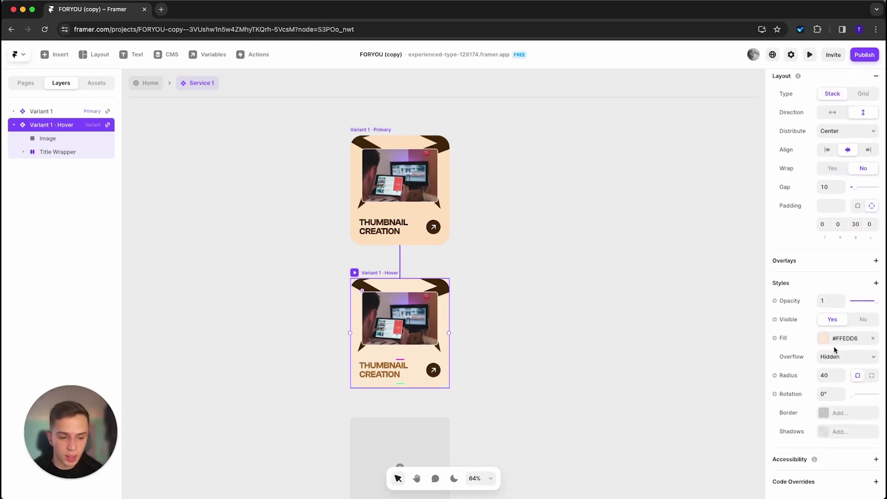
pyautogui.scroll(1, 475, 297)
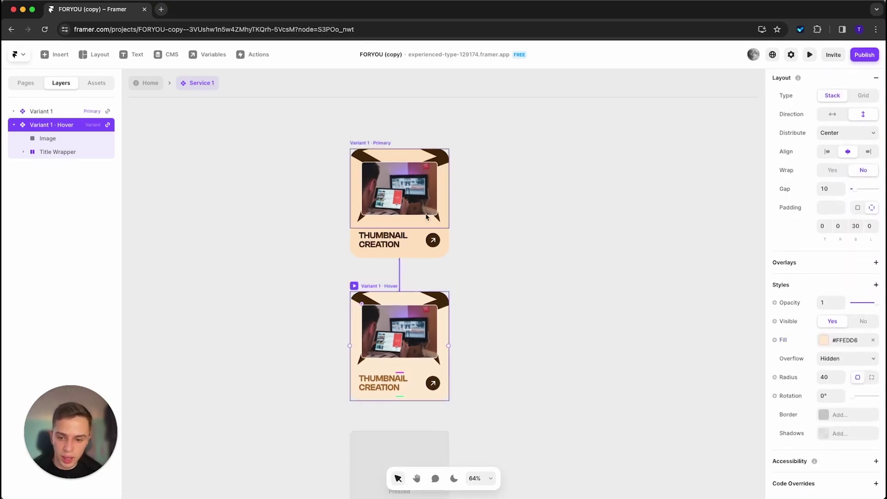
pyautogui.click(842, 350)
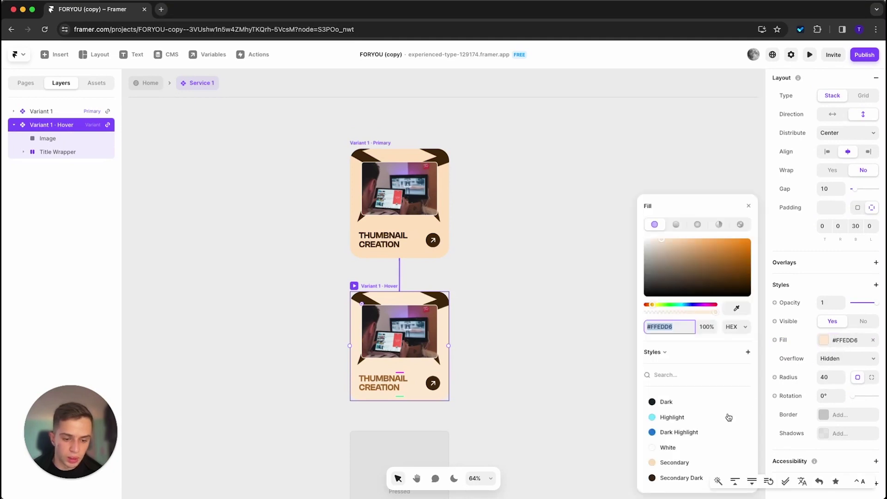
pyautogui.click(665, 481)
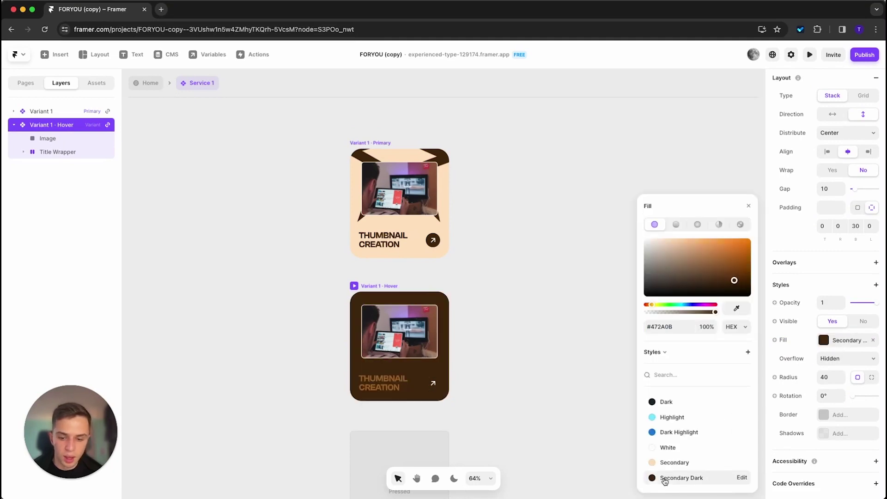
# Set the text color of the service title in the hover variant to the White color style.
pyautogui.click(386, 384)
pyautogui.scroll(-1, 797, 446)
pyautogui.click(816, 451)
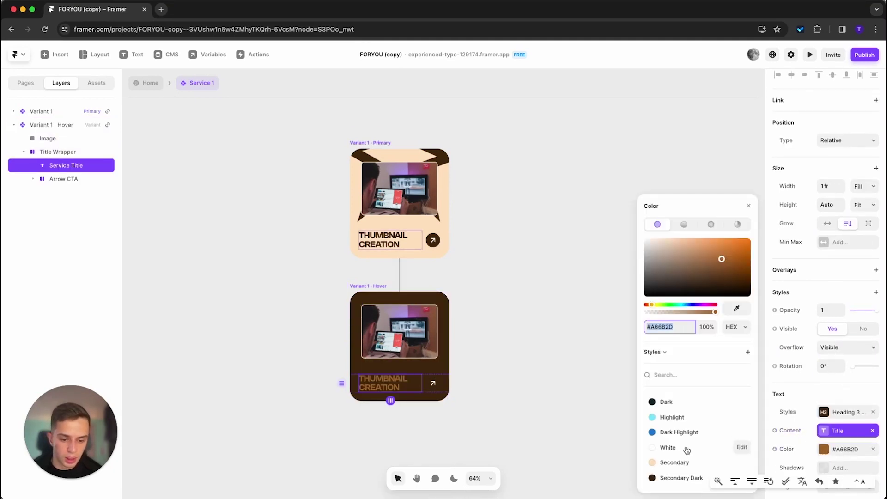
pyautogui.click(667, 448)
pyautogui.click(504, 393)
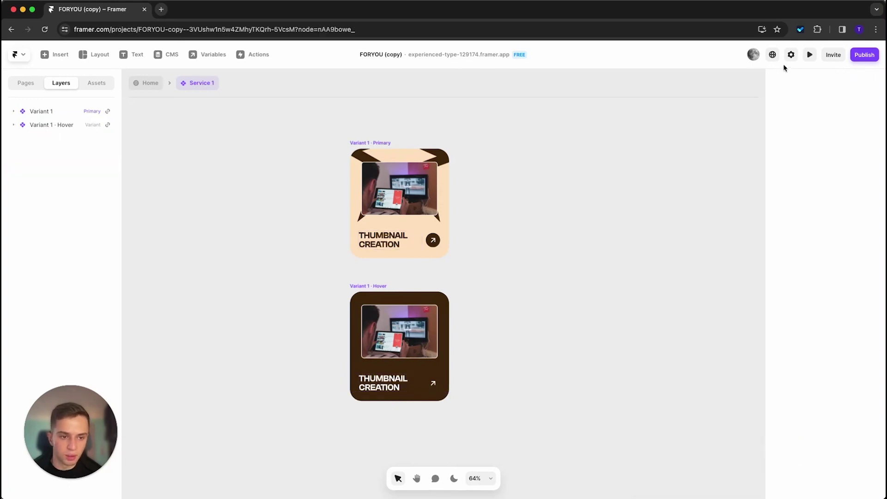
# Preview the first service card's hover effect, close the preview and return to the Home page.
pyautogui.click(809, 57)
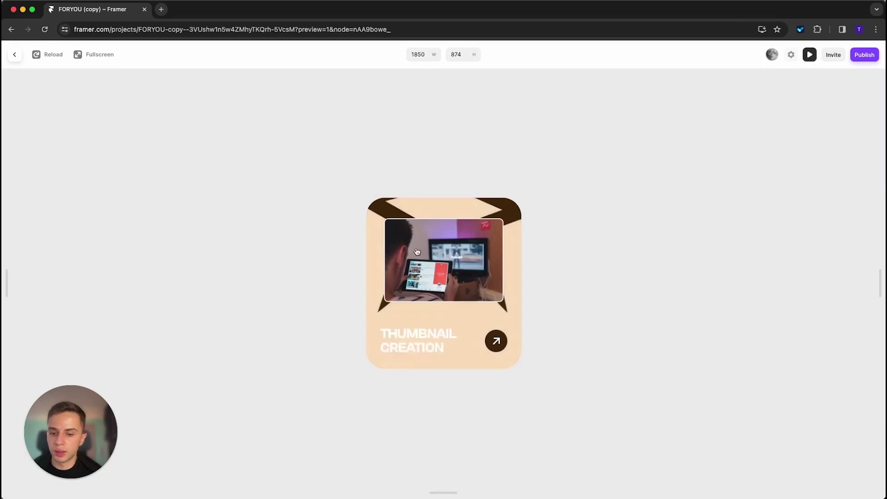
pyautogui.click(14, 54)
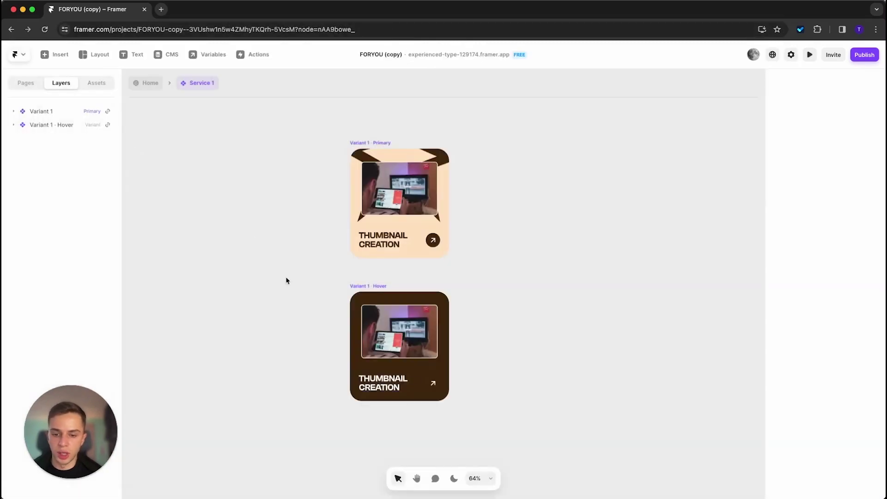
pyautogui.click(152, 83)
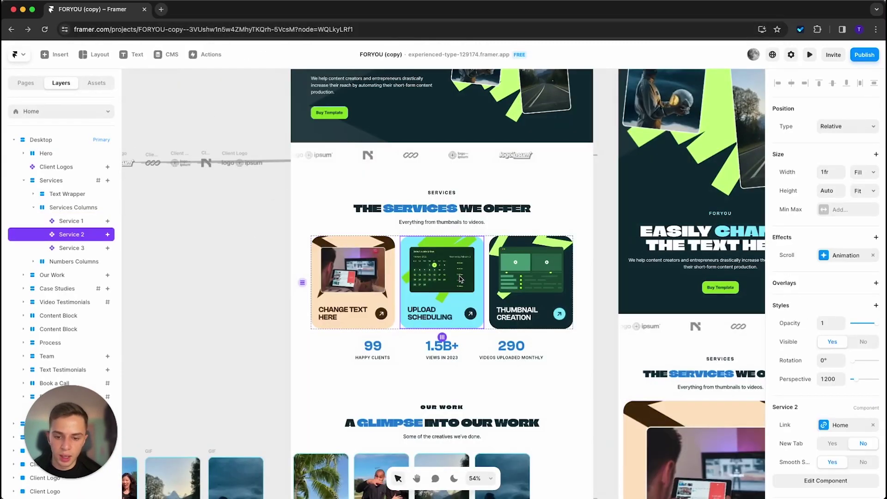
# Open the second and third service card components to view their variants, returning to the Home page after each.
pyautogui.doubleClick(402, 305)
pyautogui.click(435, 319)
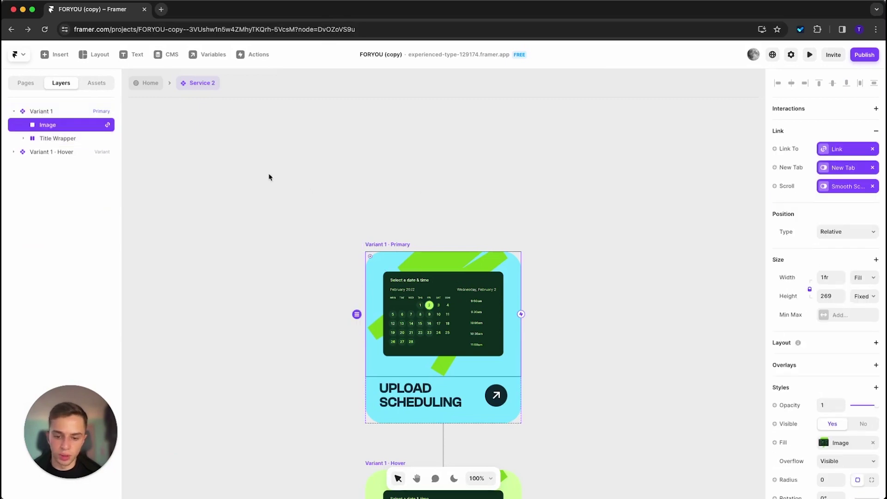
pyautogui.scroll(-5, 255, 164)
pyautogui.click(150, 82)
pyautogui.click(537, 326)
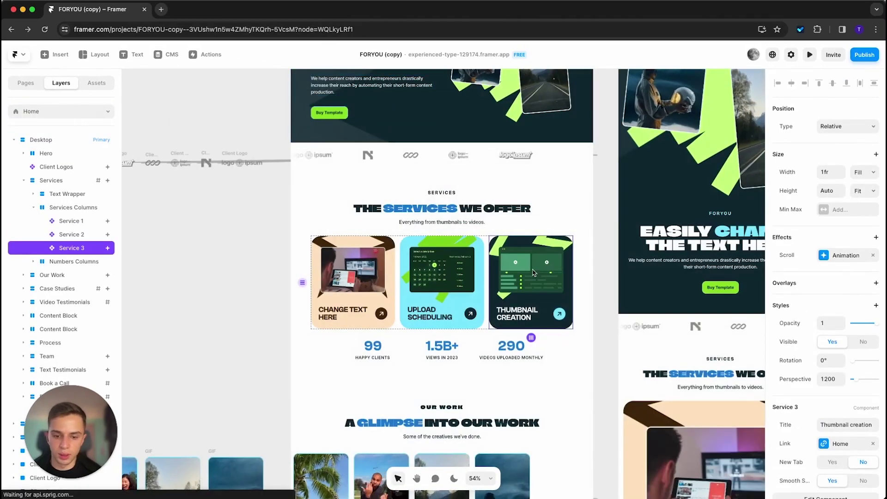
pyautogui.doubleClick(538, 326)
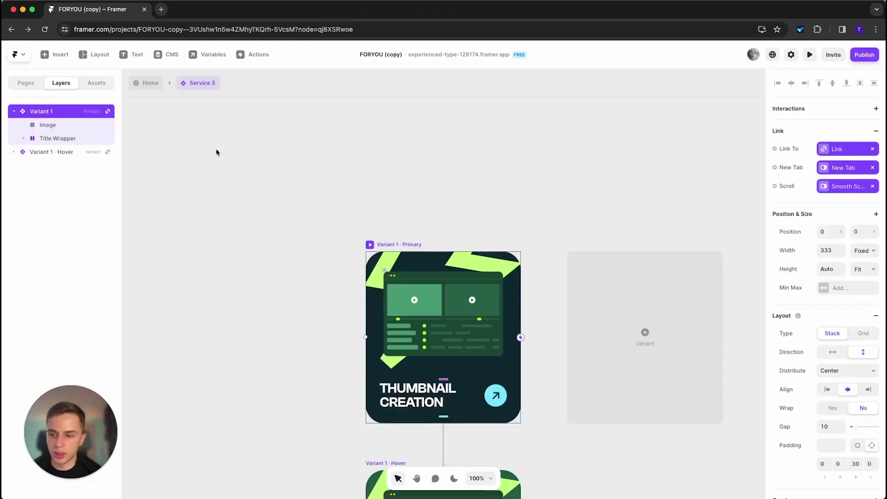
pyautogui.scroll(-4, 216, 153)
pyautogui.click(150, 83)
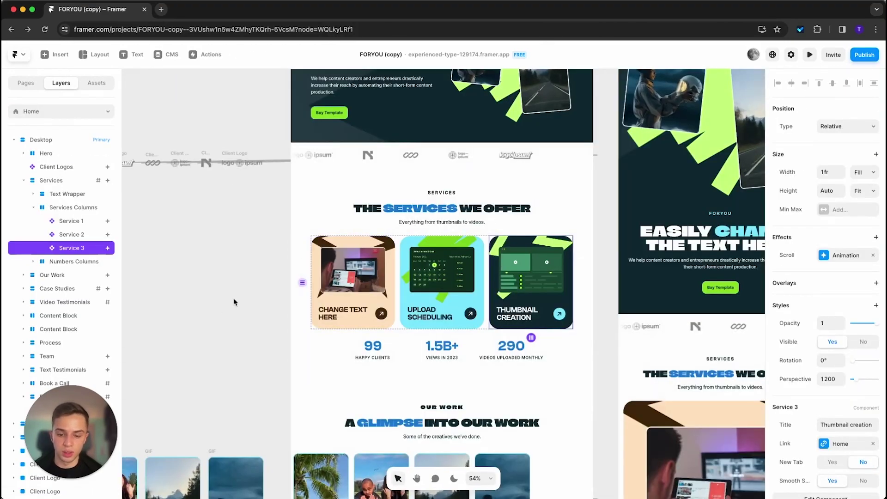
# Select the first video in the "Hear From Our Clients" testimonials section and show its video settings.
pyautogui.click(234, 302)
pyautogui.scroll(-5, 608, 317)
pyautogui.hscroll(-6, 517, 199)
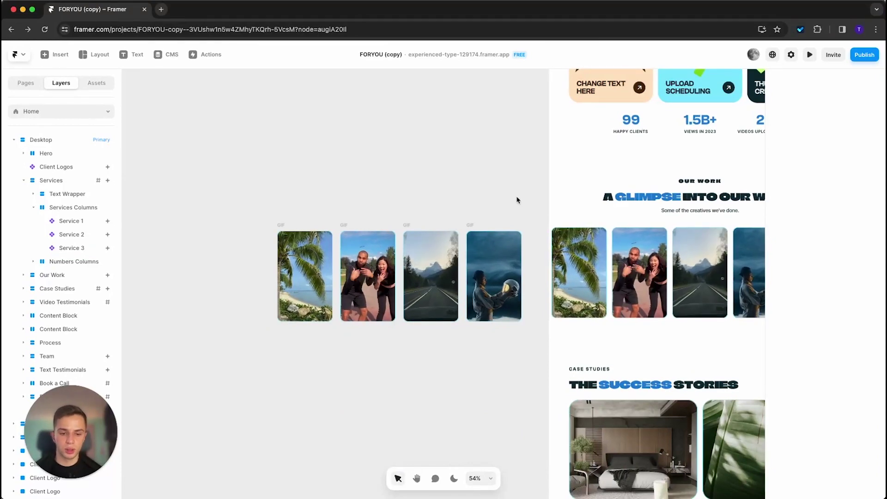
pyautogui.scroll(-3, 517, 199)
pyautogui.hscroll(3, 517, 199)
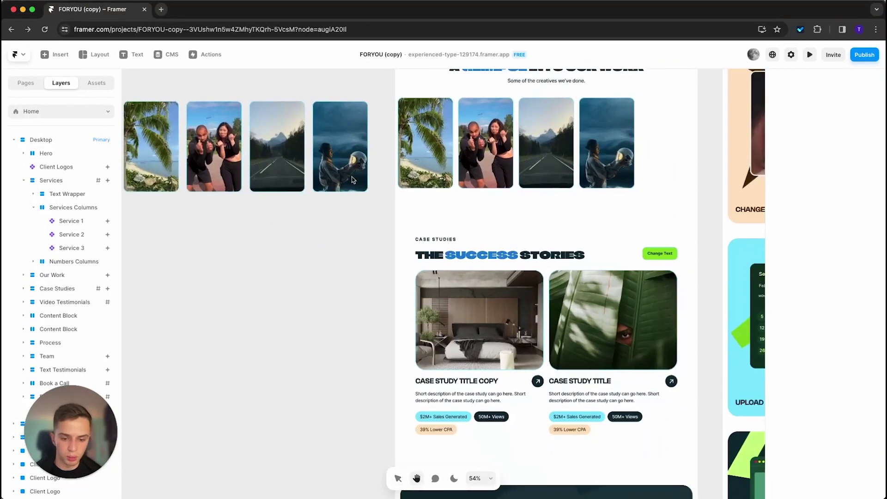
pyautogui.scroll(-7, 456, 245)
pyautogui.click(457, 272)
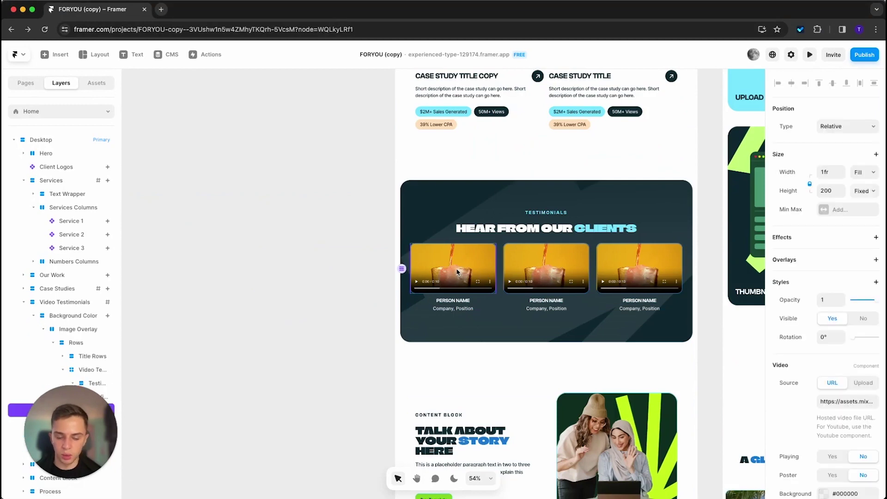
pyautogui.scroll(-3, 820, 379)
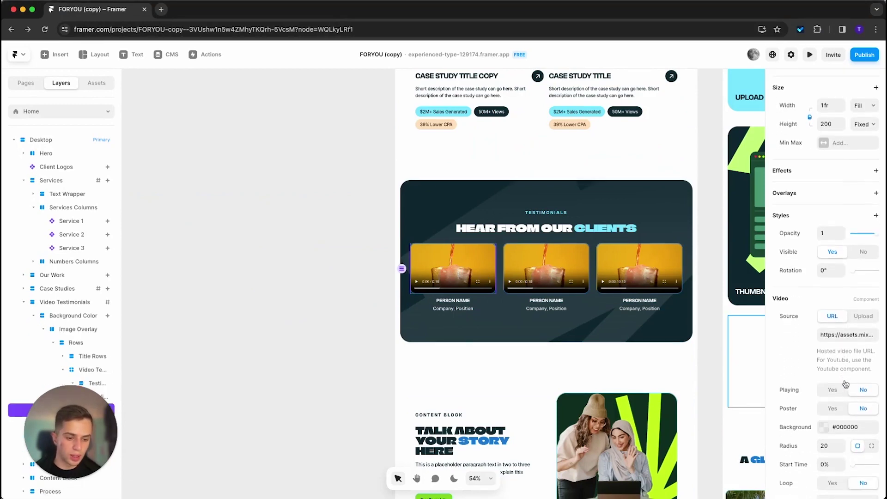
# Select the first testimonial video's URL, switch its source to Upload, and set the source back to URL.
pyautogui.moveTo(821, 328); pyautogui.dragTo(837, 328)
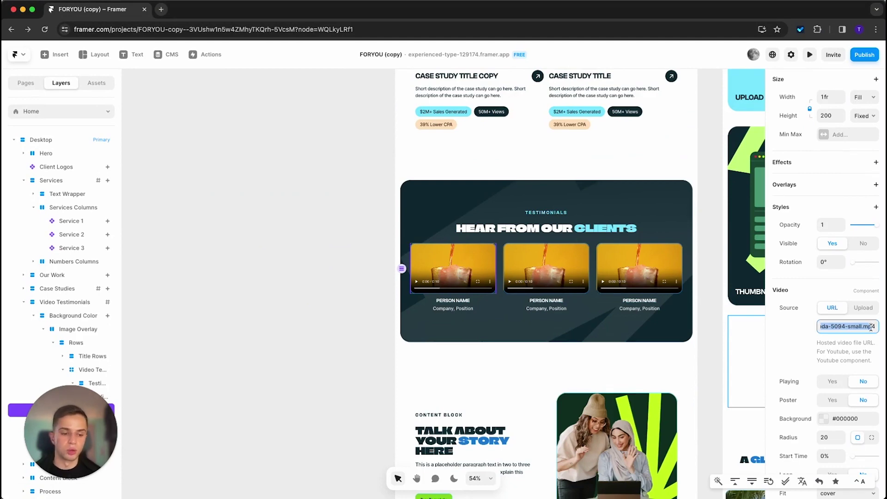
pyautogui.click(861, 309)
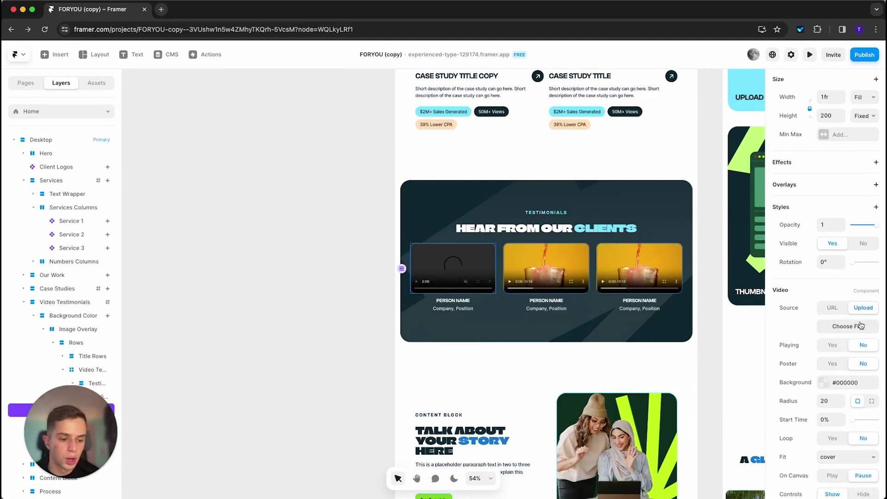
pyautogui.click(832, 309)
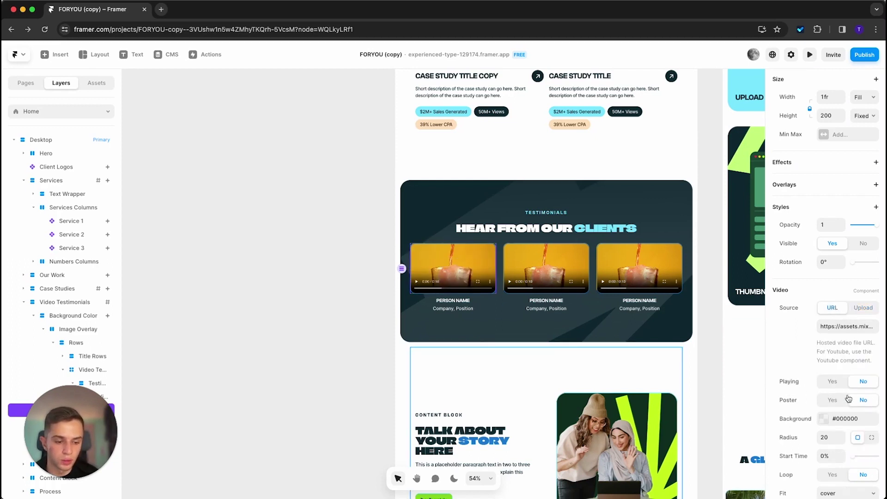
# Keep Playing set to No for the first testimonial video, enable its Poster option and open the poster image settings.
pyautogui.scroll(-3, 800, 393)
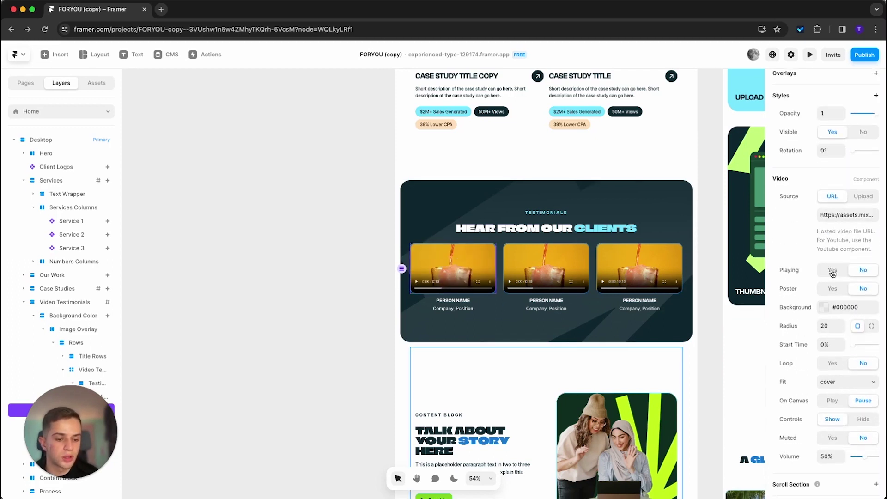
pyautogui.click(862, 273)
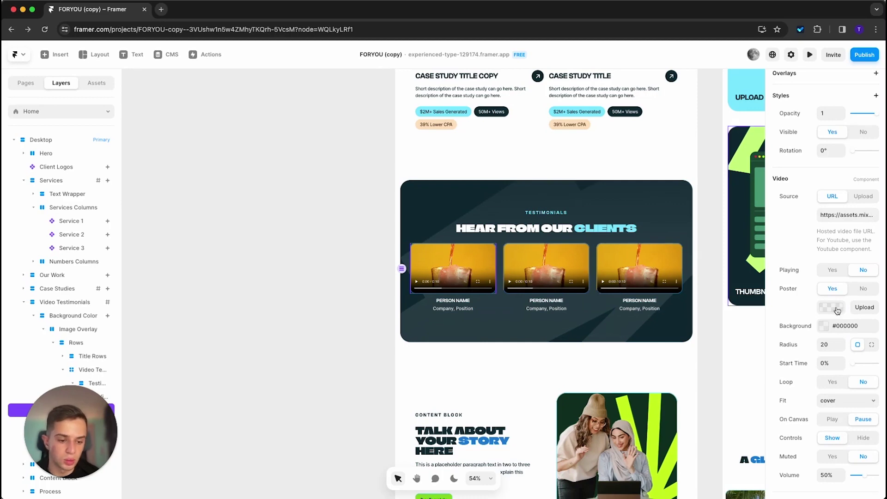
pyautogui.click(834, 309)
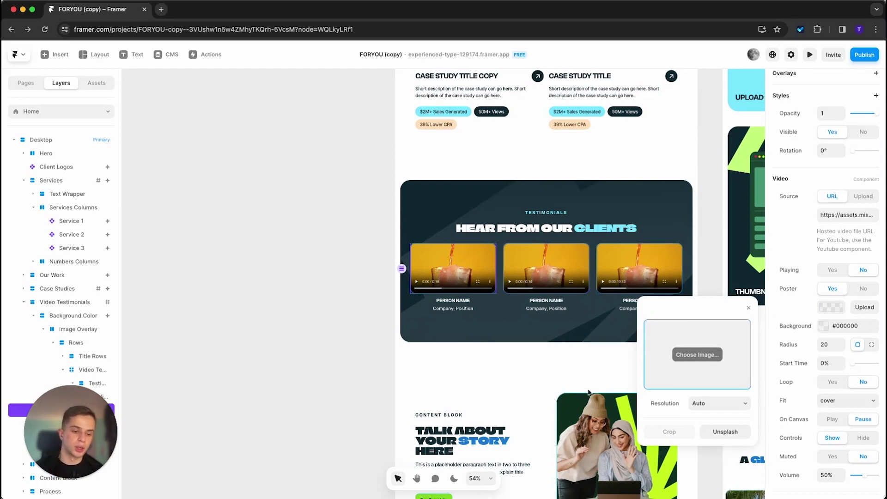
# Close the poster image settings and set the first testimonial video's corner radius to 0.
pyautogui.click(798, 328)
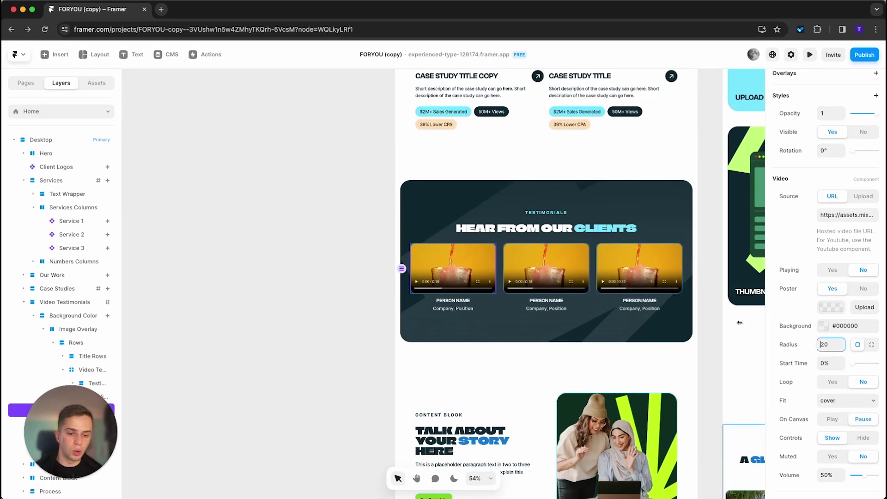
pyautogui.scroll(5, 413, 245)
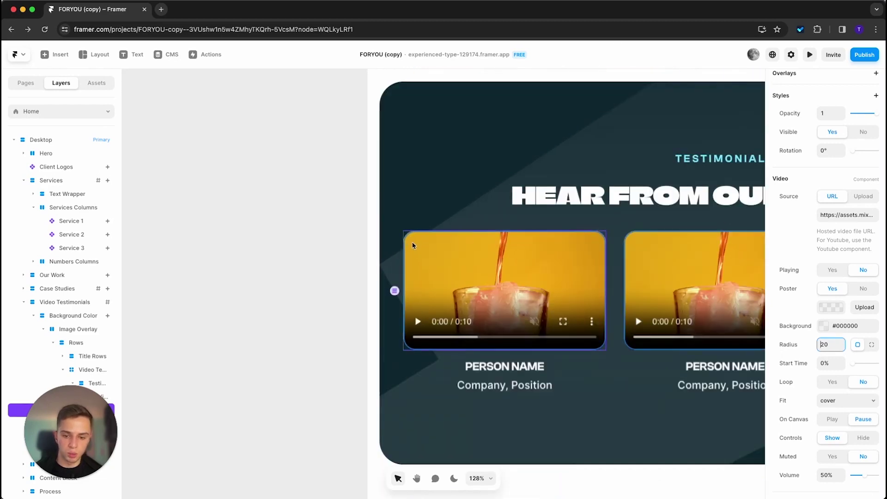
pyautogui.write('0')
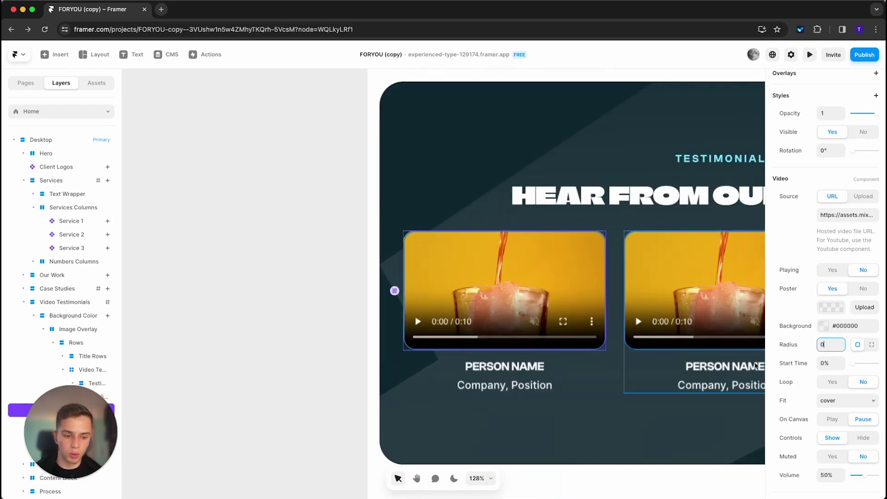
# Widen the layer list so the full names of the nested Video Testimonials layers can be read.
pyautogui.moveTo(70, 432); pyautogui.dragTo(206, 274)
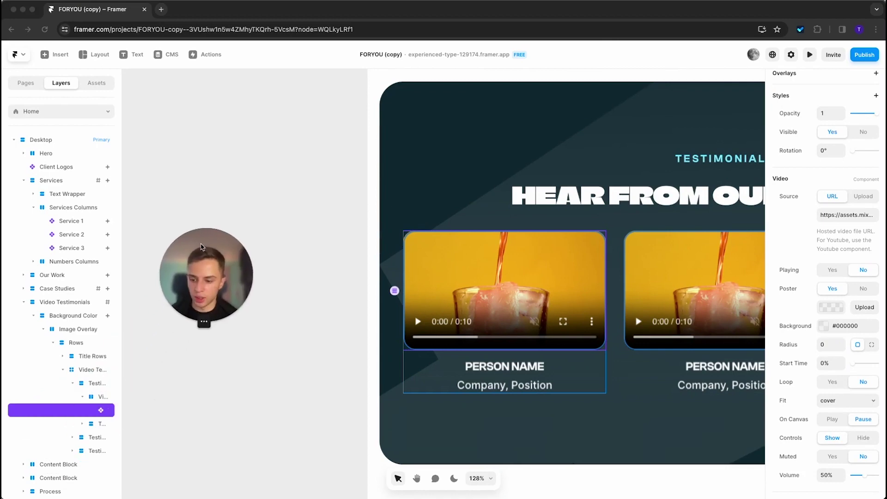
pyautogui.click(124, 398)
pyautogui.moveTo(122, 393); pyautogui.dragTo(190, 394)
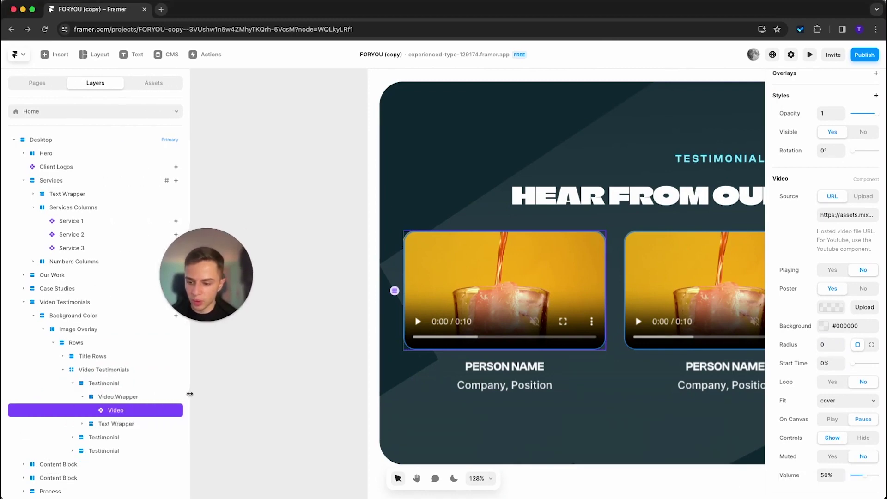
# Set the corner radius of the first testimonial's Video Wrapper to 0.
pyautogui.click(134, 398)
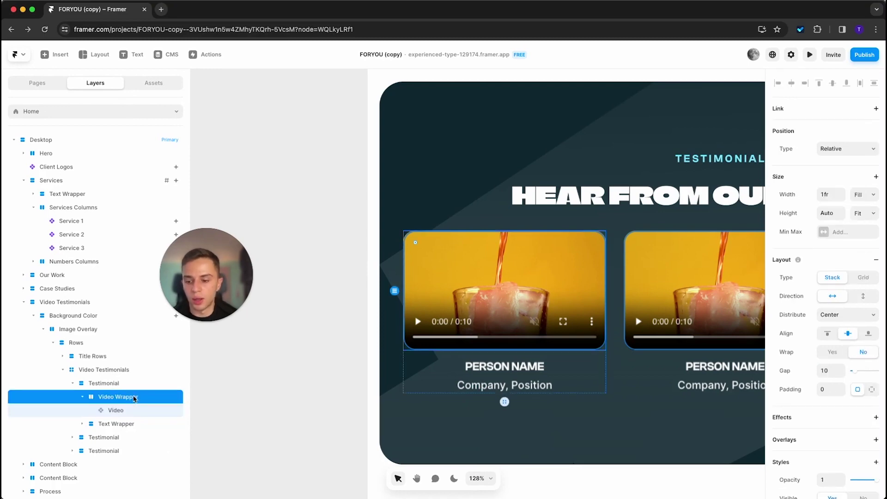
pyautogui.scroll(-5, 832, 370)
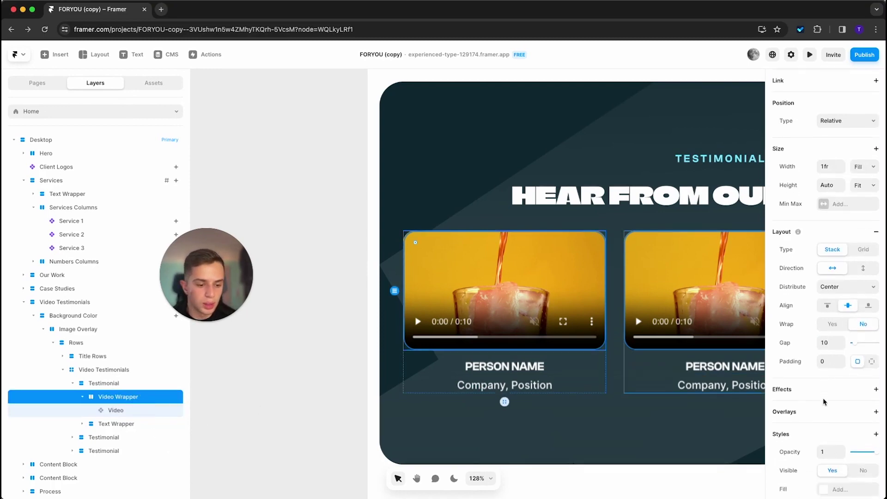
pyautogui.click(835, 417)
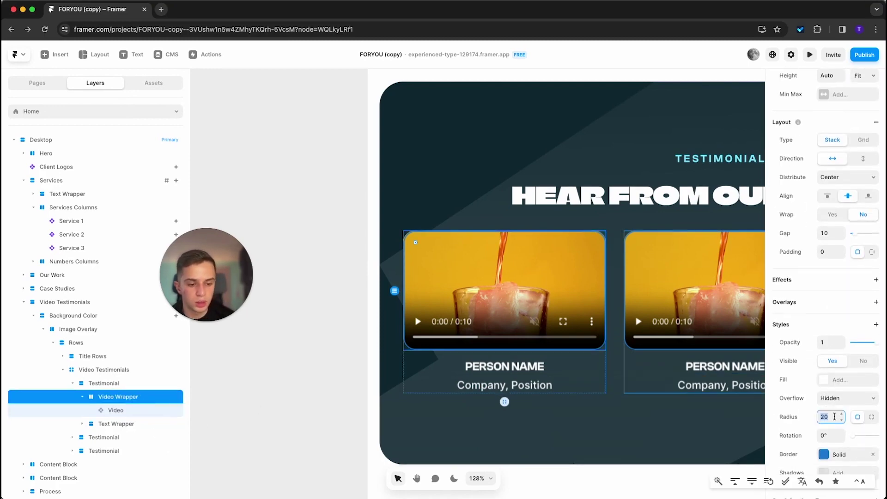
pyautogui.write('0')
pyautogui.press('Return')
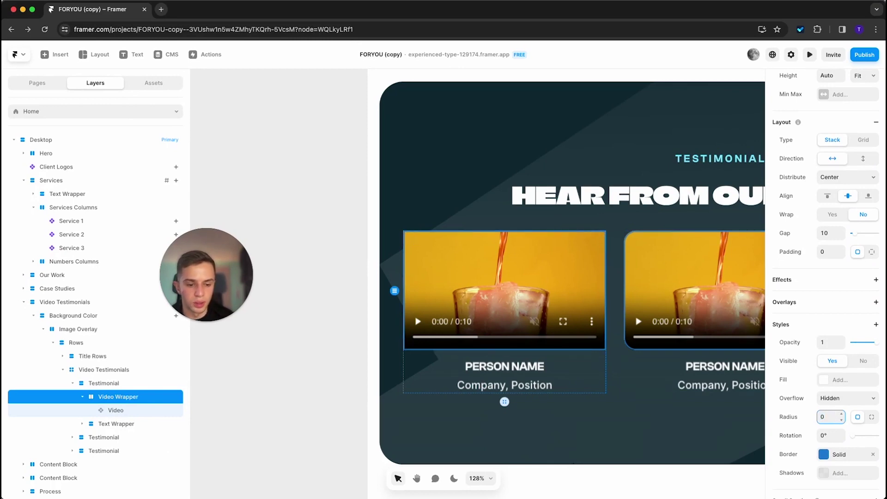
pyautogui.click(282, 421)
# Inspect the image fill settings of the palm-tree GIF frame beside the Desktop layout.
pyautogui.scroll(-3, 302, 400)
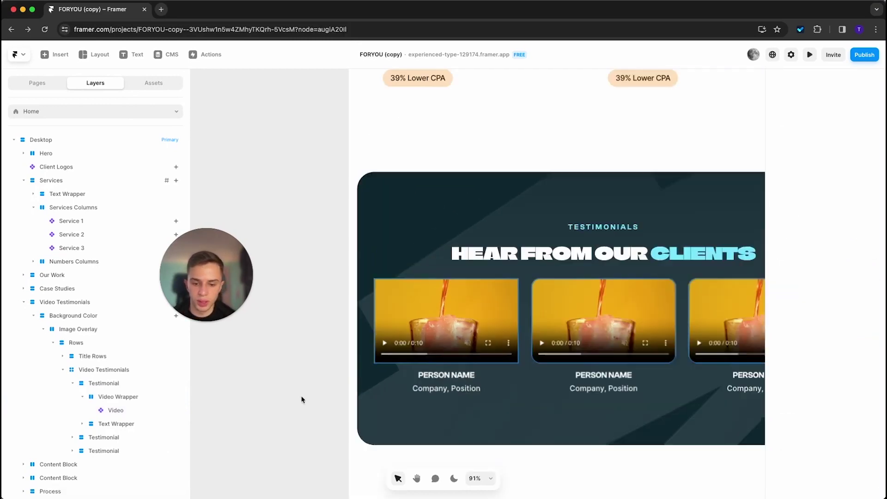
pyautogui.scroll(-3, 303, 398)
pyautogui.scroll(5, 305, 398)
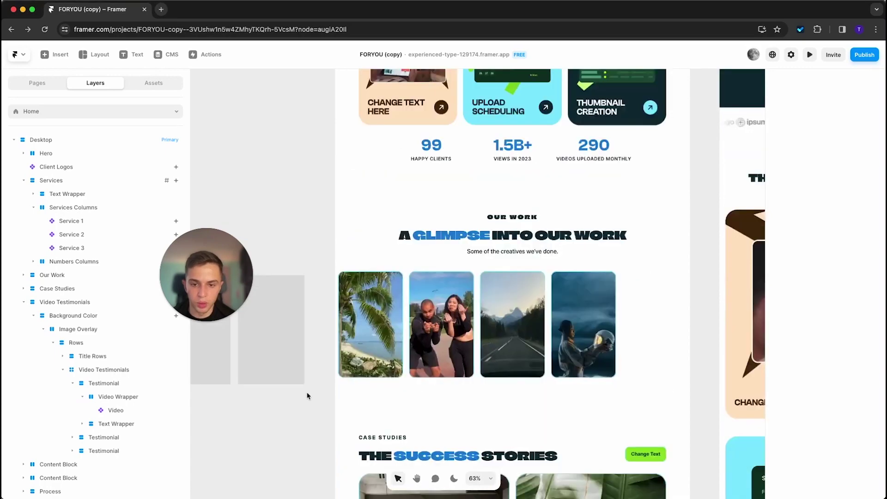
pyautogui.scroll(5, 308, 396)
pyautogui.scroll(-3, 351, 337)
pyautogui.hscroll(-4, 351, 338)
pyautogui.scroll(-2, 394, 282)
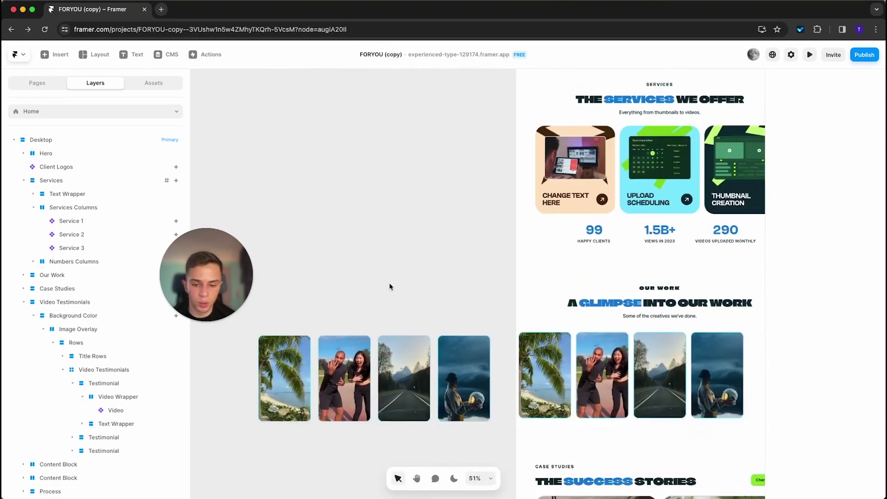
pyautogui.scroll(-2, 390, 286)
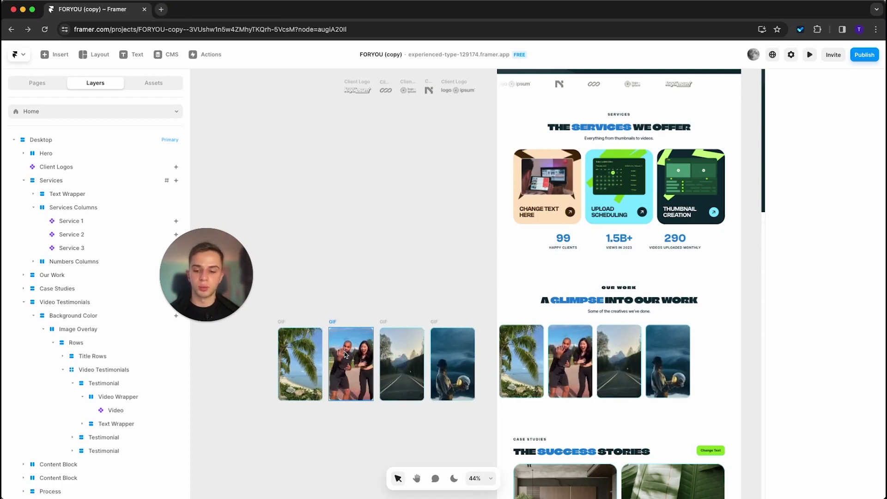
pyautogui.click(300, 366)
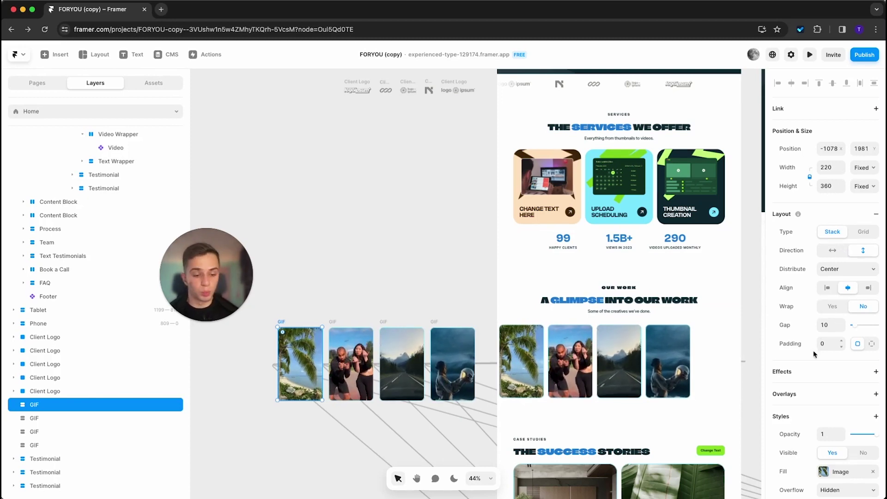
pyautogui.scroll(-5, 814, 354)
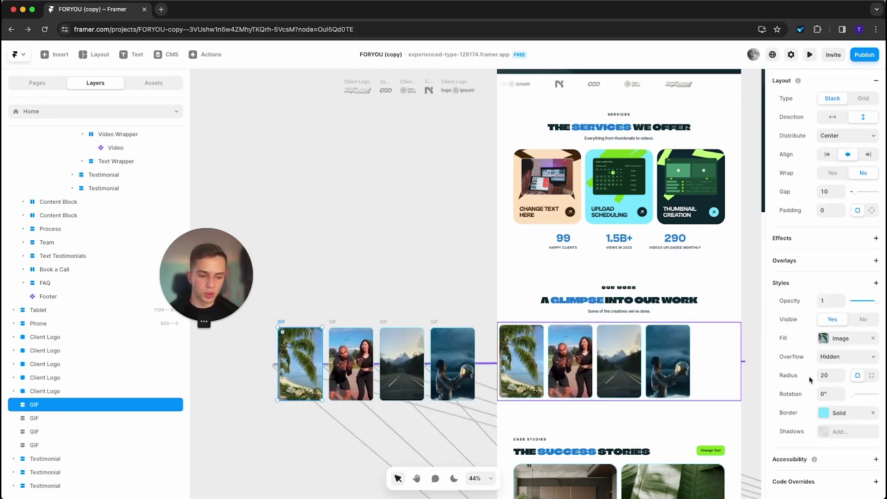
pyautogui.click(841, 340)
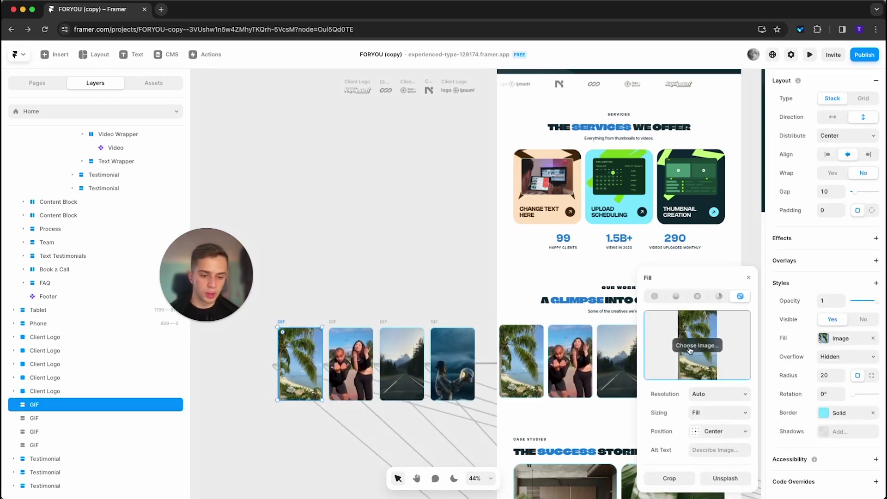
pyautogui.click(400, 271)
pyautogui.moveTo(576, 378); pyautogui.dragTo(634, 323)
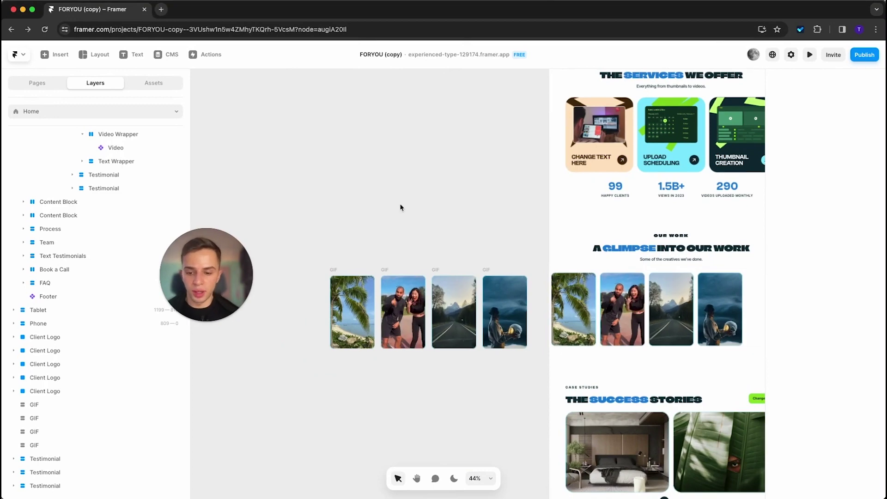
# Duplicate the palm-tree GIF frame next to the original and check the copy's image fill.
pyautogui.click(347, 270)
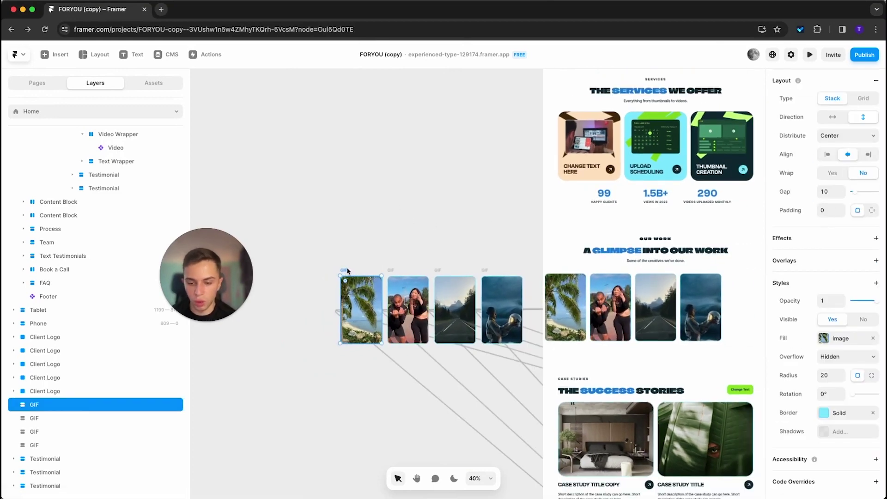
pyautogui.moveTo(344, 273); pyautogui.dragTo(298, 276)
pyautogui.click(322, 247)
pyautogui.click(310, 295)
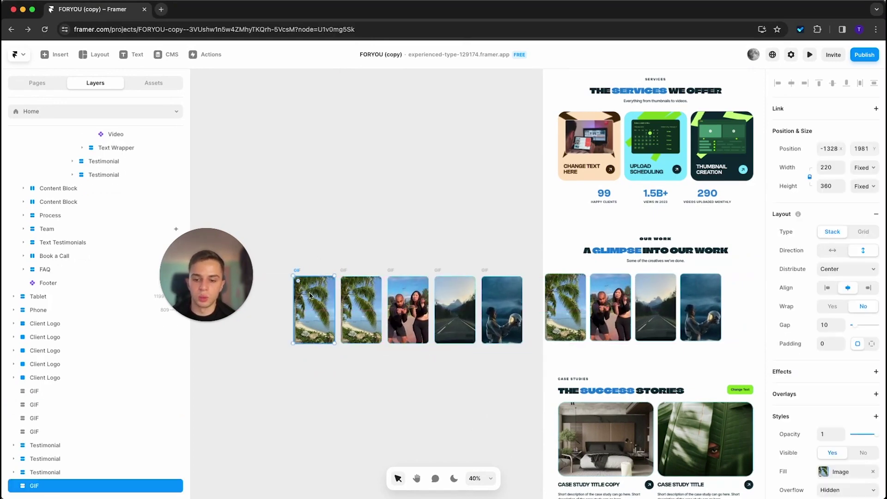
pyautogui.scroll(-2, 838, 403)
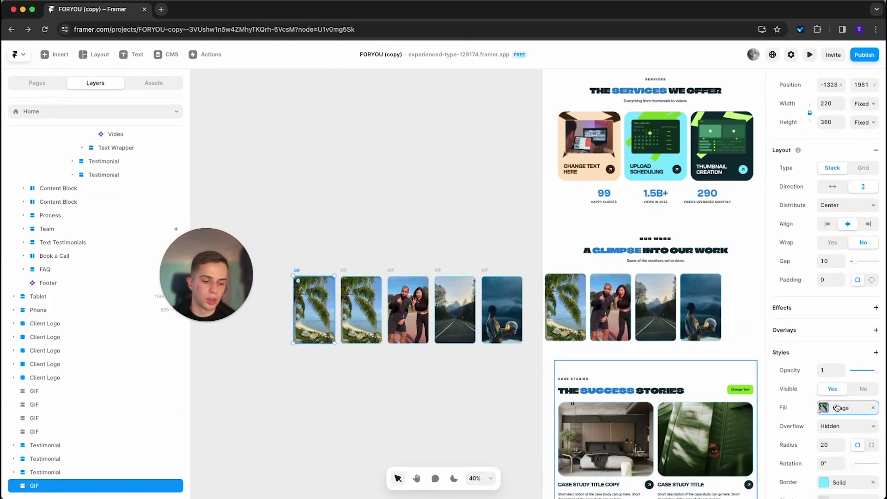
pyautogui.click(838, 408)
pyautogui.click(416, 359)
# Connect the duplicated palm-tree GIF to the Work Examples ticker as its fifth item.
pyautogui.scroll(-3, 413, 354)
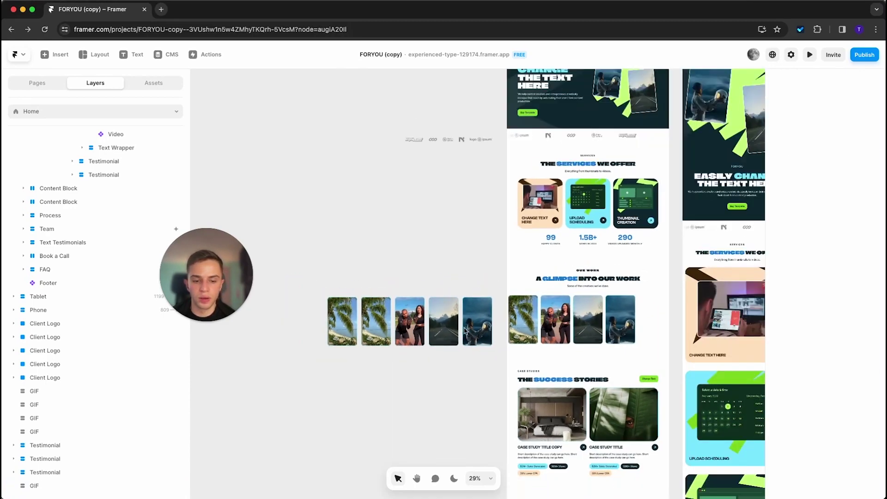
pyautogui.click(654, 321)
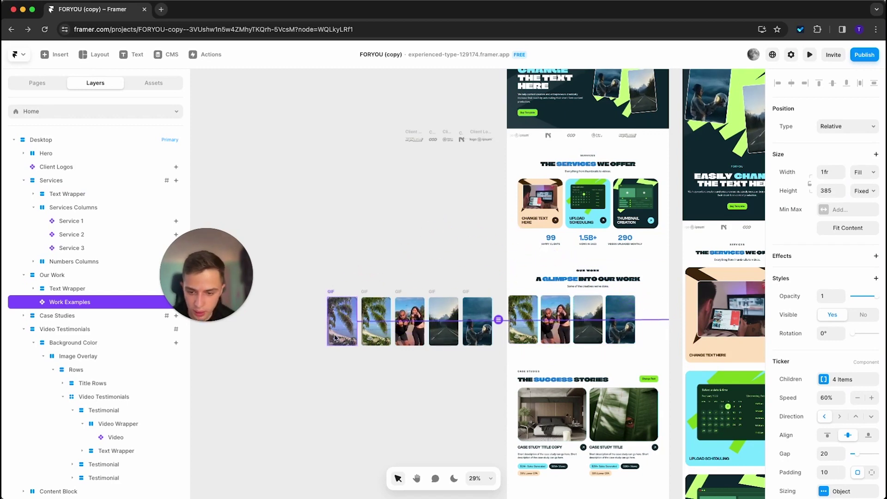
pyautogui.moveTo(339, 334); pyautogui.dragTo(341, 333)
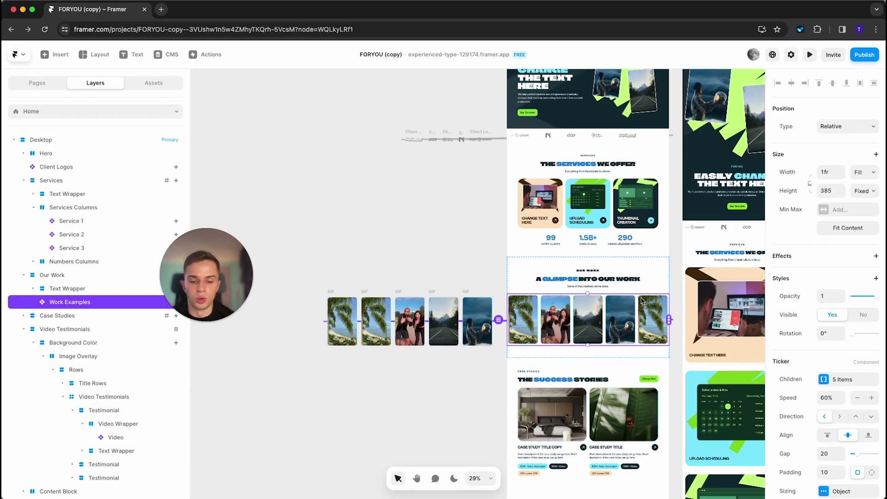
pyautogui.click(455, 218)
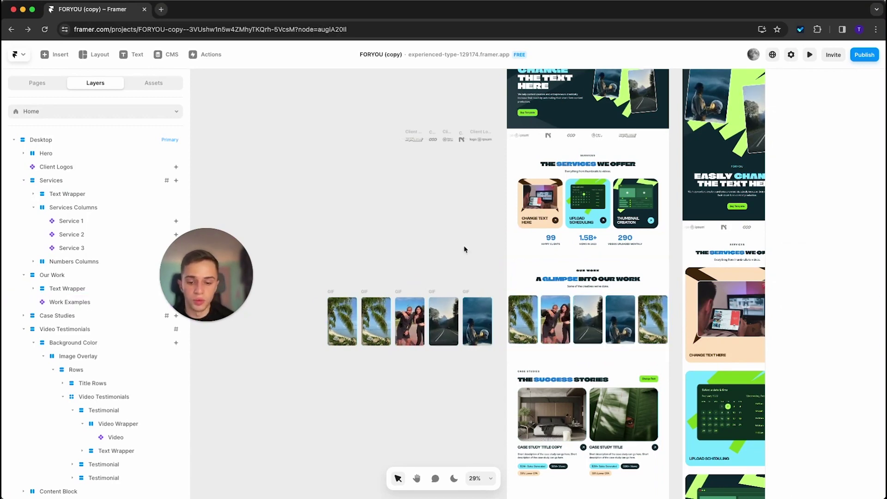
# Delete the GIF frame closest to the Desktop layout, and undo back to the original four GIF frames.
pyautogui.click(472, 314)
pyautogui.press('BackSpace')
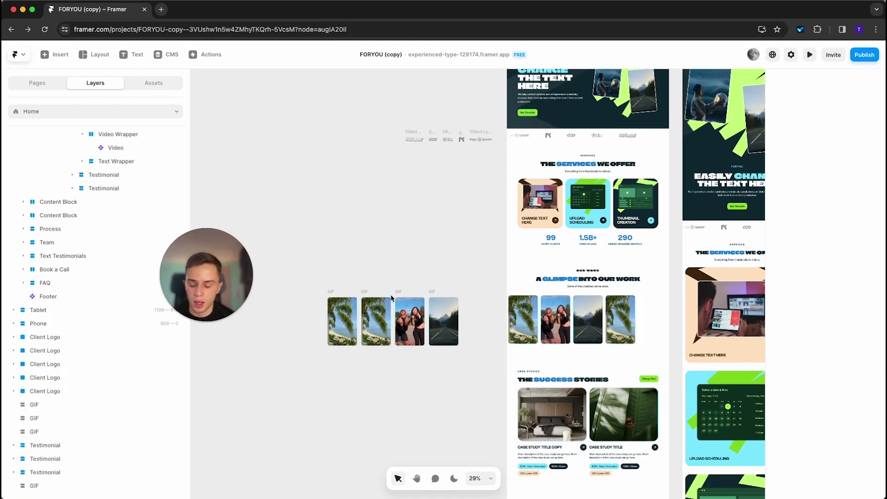
pyautogui.press('super+z')
pyautogui.click(475, 251)
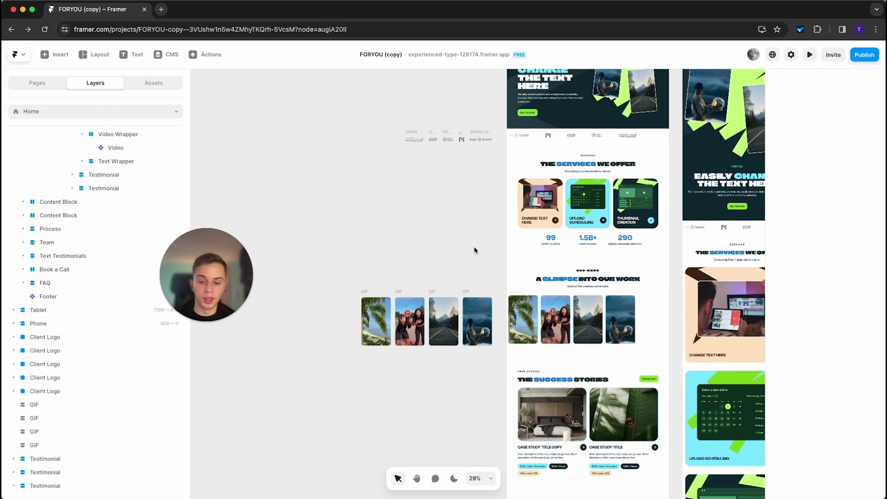
# Select the Client Logos ticker, preview how its logos move on the page, and return to the canvas.
pyautogui.hscroll(3, 473, 278)
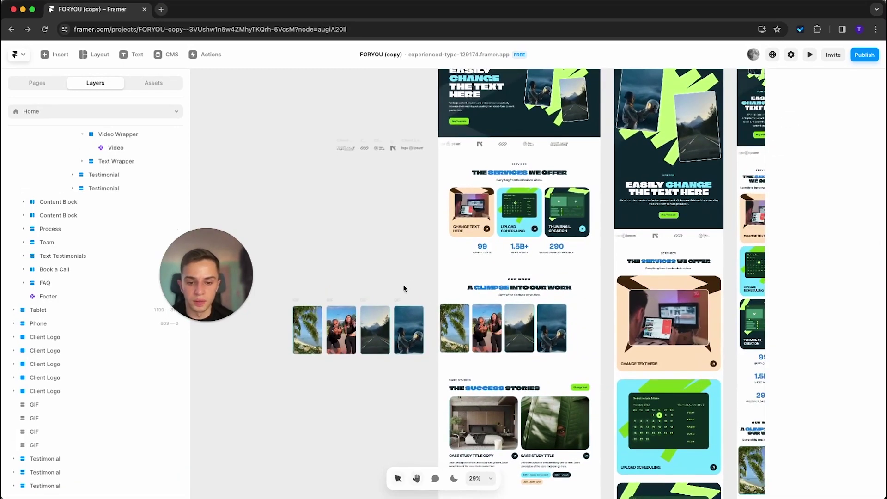
pyautogui.scroll(8, 478, 300)
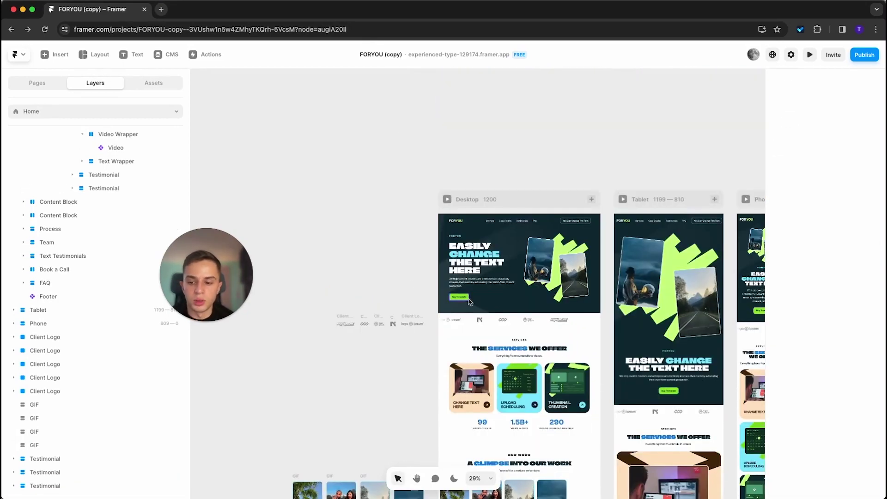
pyautogui.click(489, 326)
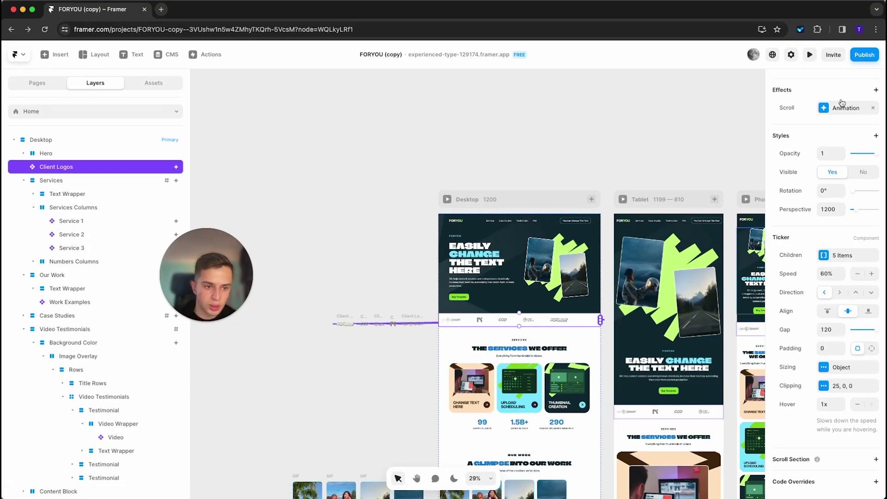
pyautogui.click(809, 55)
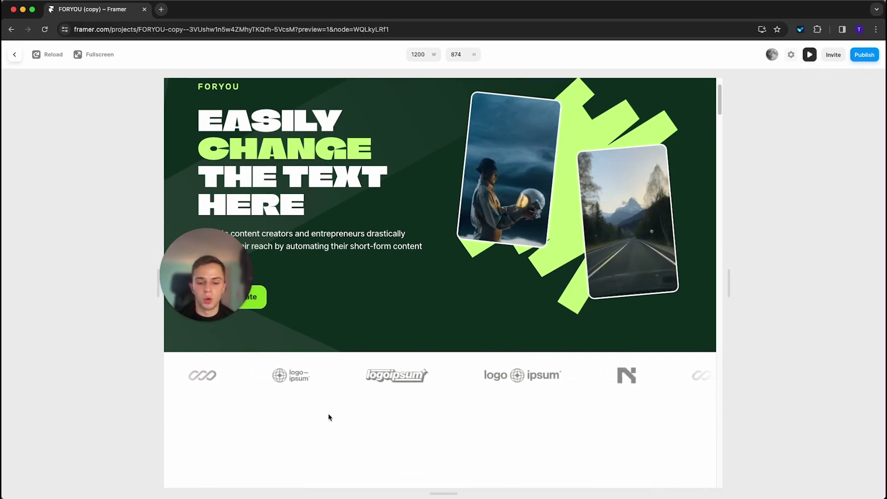
pyautogui.moveTo(204, 276); pyautogui.dragTo(50, 372)
pyautogui.click(14, 55)
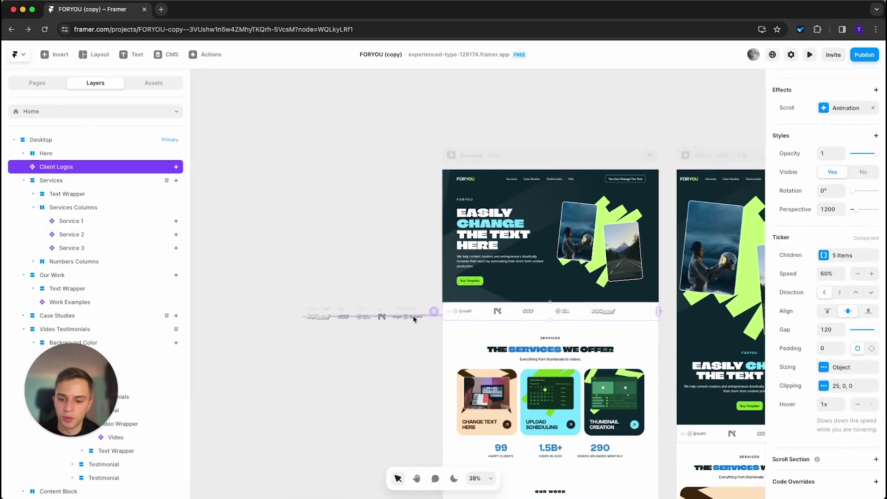
# Inspect the style options of the logoipsum_288 graphic inside the first Client Logo frame.
pyautogui.click(363, 340)
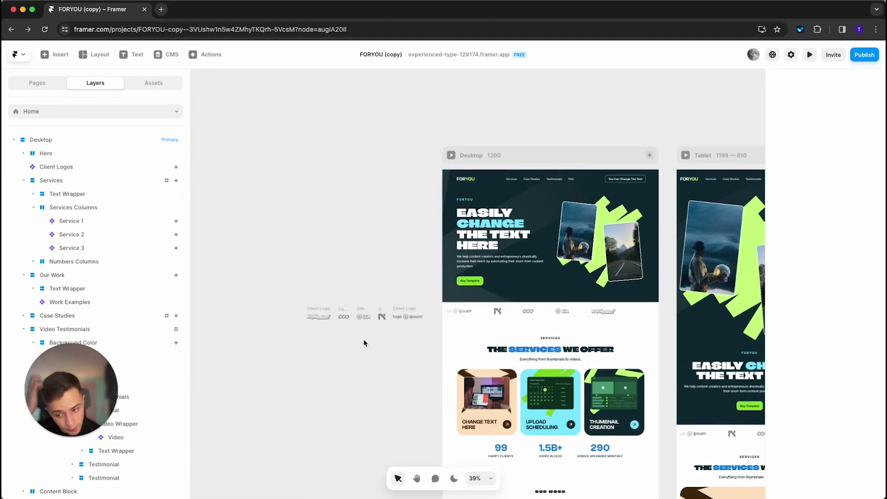
pyautogui.click(319, 316)
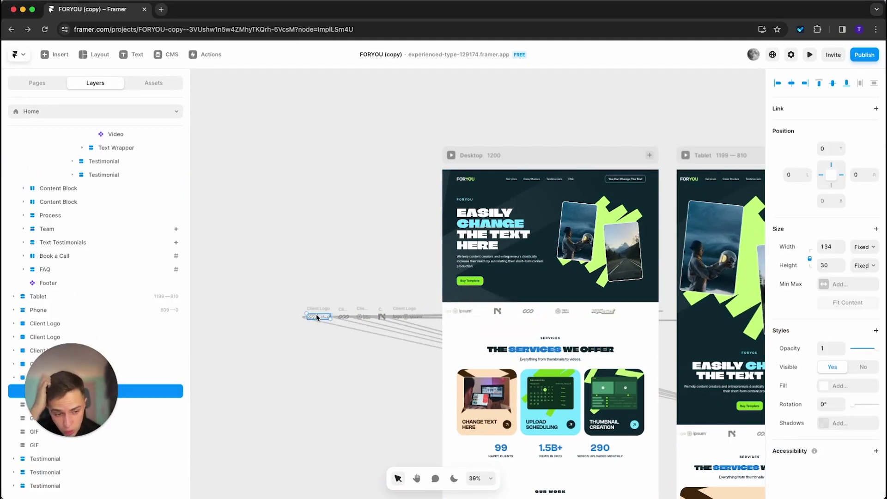
pyautogui.moveTo(71, 391); pyautogui.dragTo(76, 292)
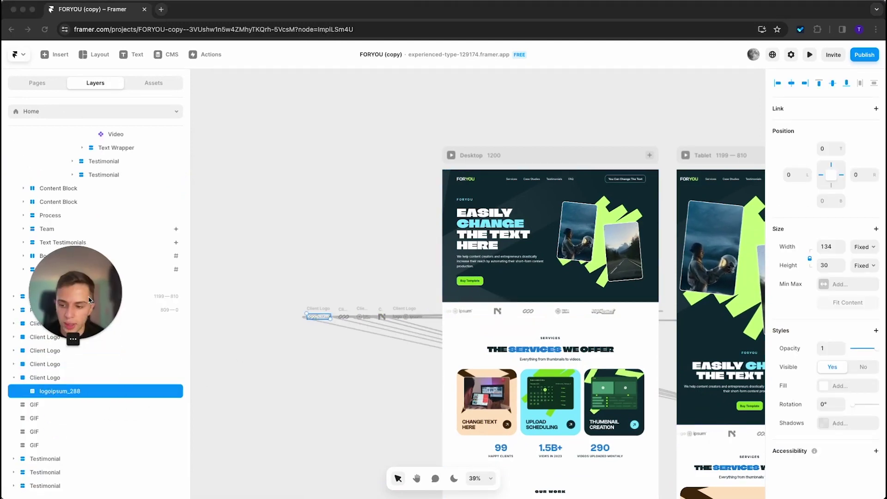
pyautogui.click(823, 386)
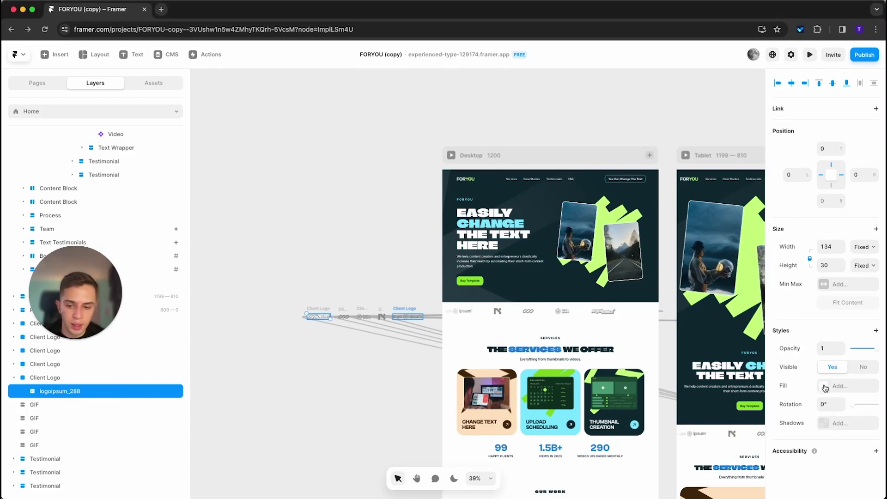
pyautogui.scroll(6, 300, 317)
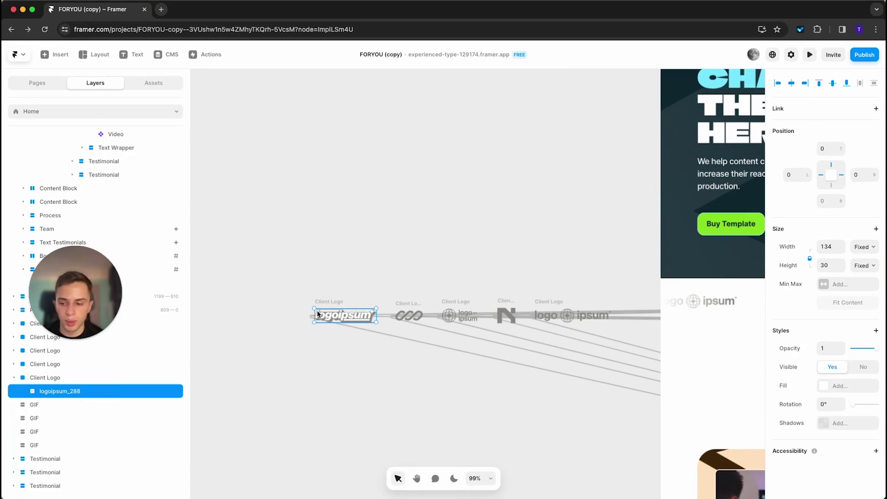
pyautogui.click(621, 387)
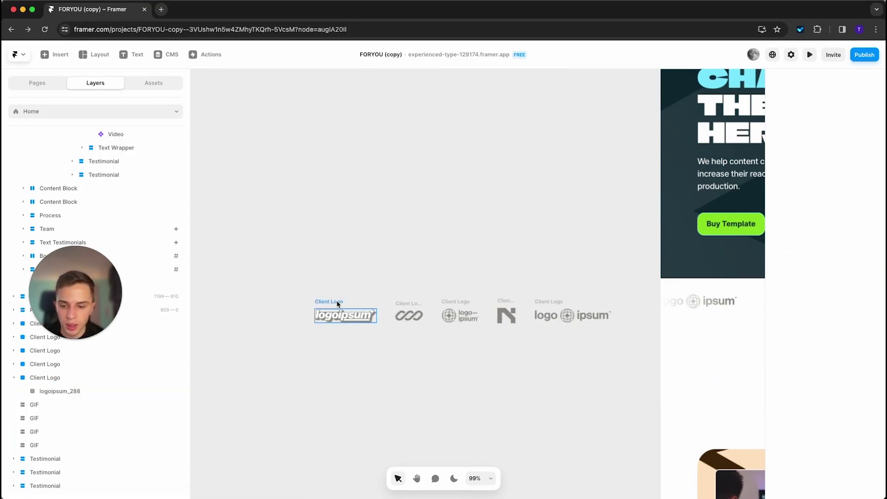
# Create an enlarged 473 by 106 copy of the first Client Logo and place it at the start of the logo row.
pyautogui.moveTo(345, 315); pyautogui.dragTo(670, 126)
pyautogui.press('v')
pyautogui.moveTo(503, 124); pyautogui.dragTo(358, 180)
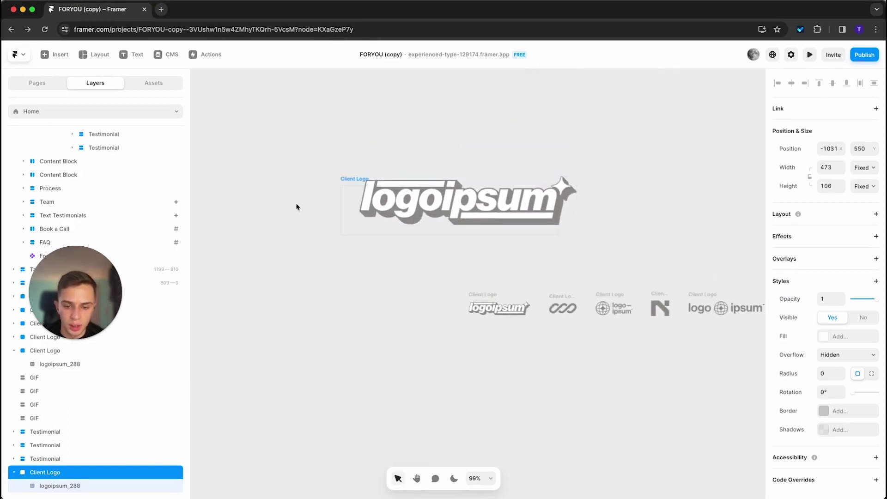
pyautogui.moveTo(297, 206); pyautogui.dragTo(241, 276)
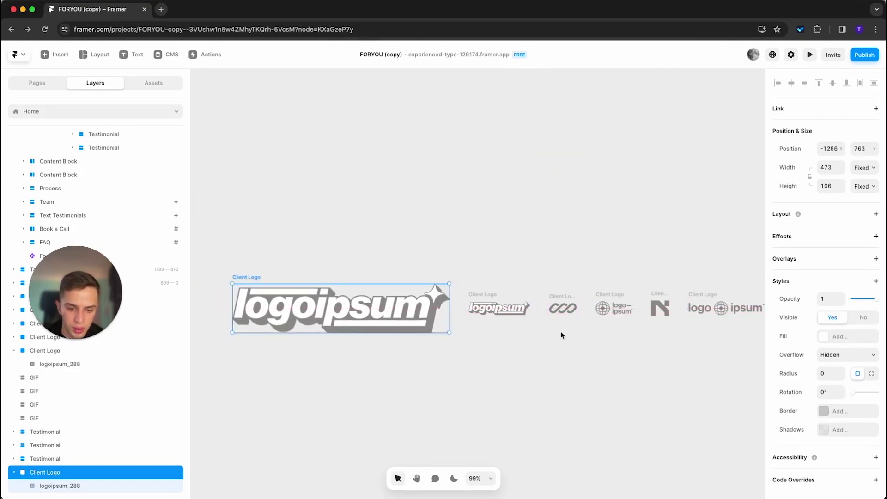
pyautogui.scroll(-3, 554, 329)
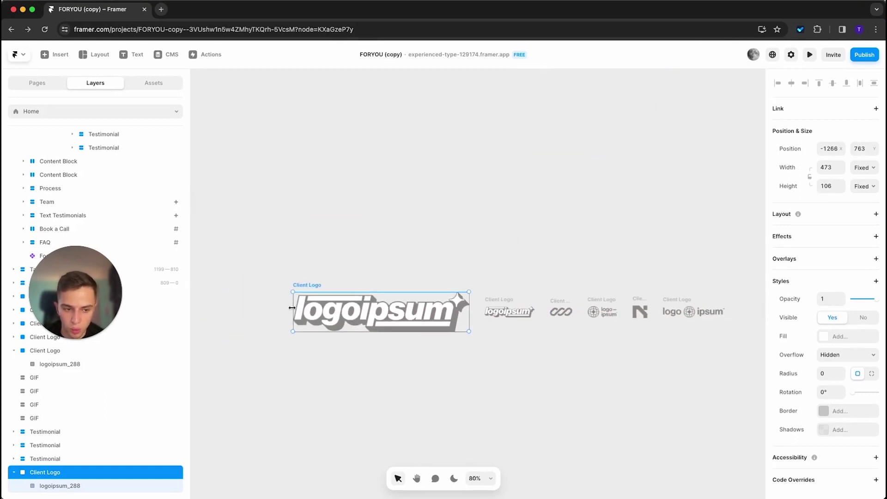
# Shrink the enlarged Client Logo copy at the start of the logo row to 162 by 36.
pyautogui.moveTo(292, 307); pyautogui.dragTo(409, 307)
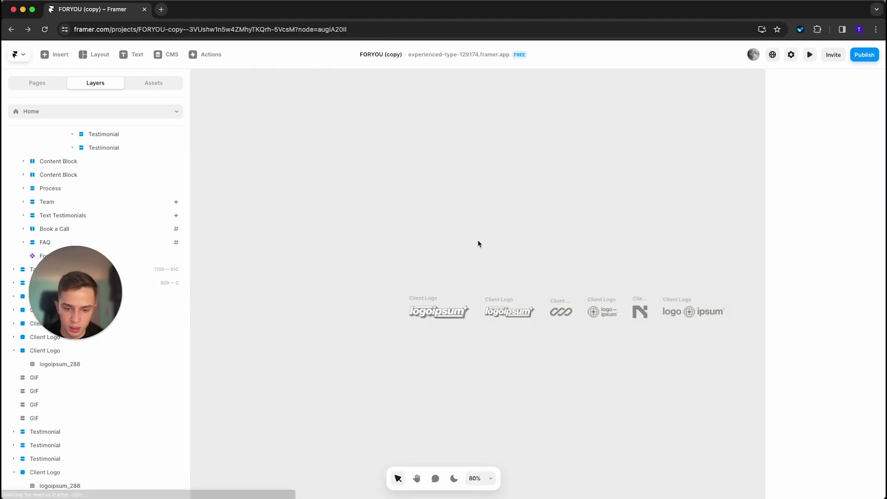
pyautogui.hscroll(3, 392, 287)
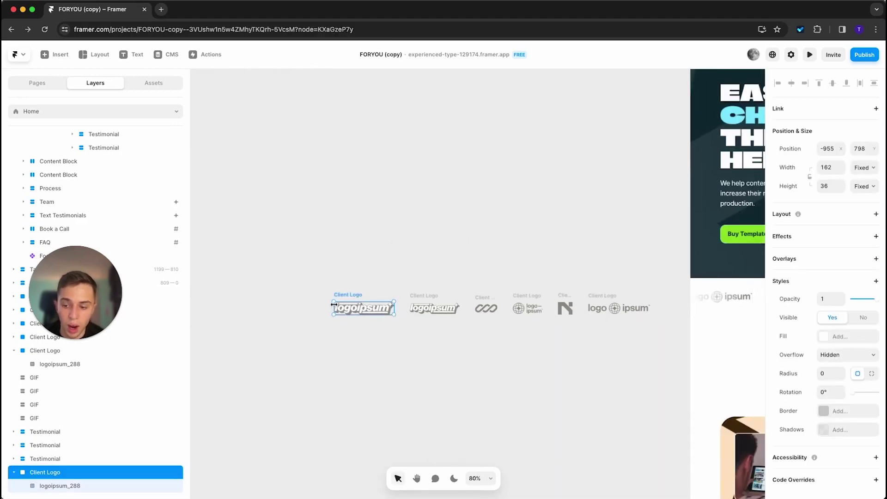
pyautogui.click(340, 287)
# Connect the resized Client Logo copy to the Desktop layout's Client Logos ticker as an additional child item.
pyautogui.scroll(-3, 393, 285)
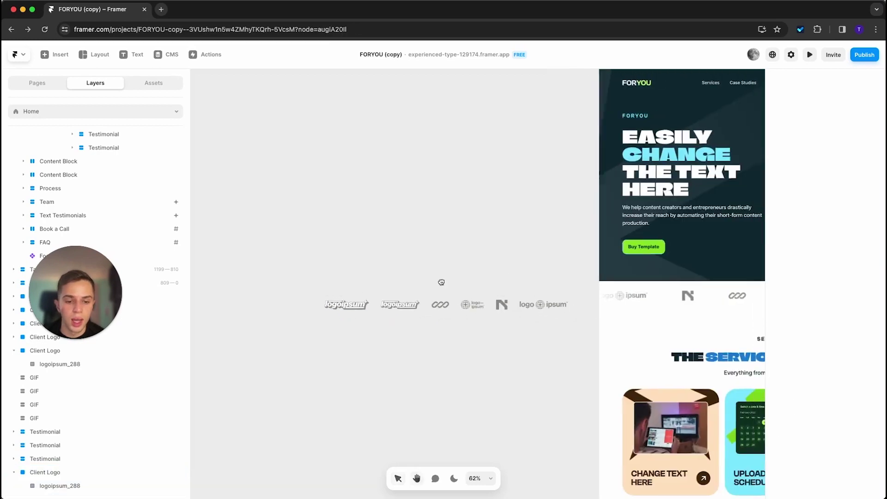
pyautogui.scroll(-2, 441, 282)
pyautogui.click(577, 303)
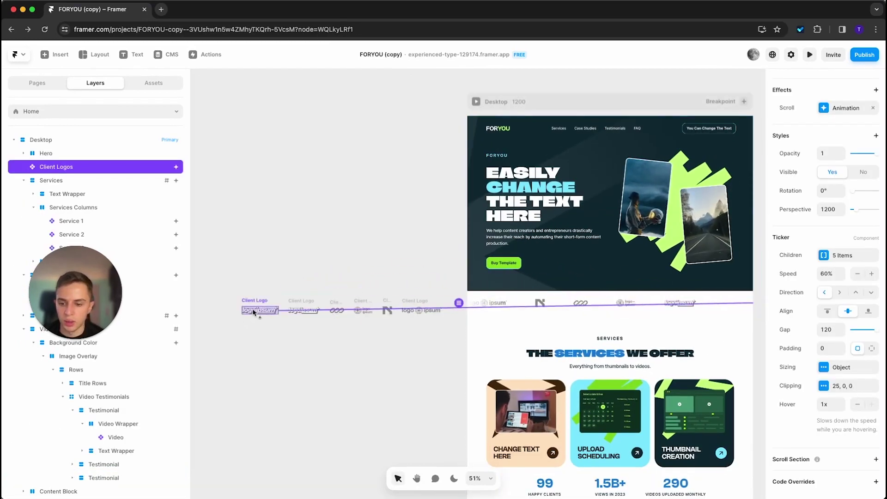
pyautogui.moveTo(254, 310); pyautogui.dragTo(255, 310)
pyautogui.press('space')
pyautogui.moveTo(297, 276); pyautogui.dragTo(387, 276)
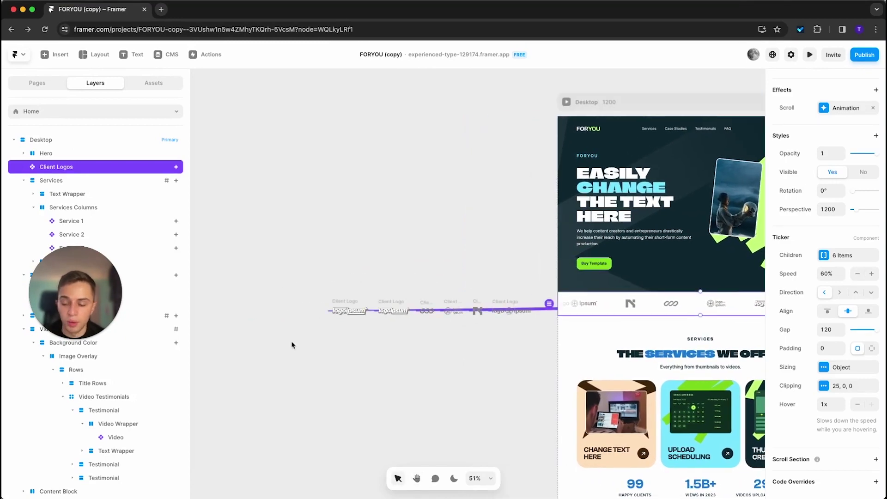
pyautogui.scroll(5, 324, 326)
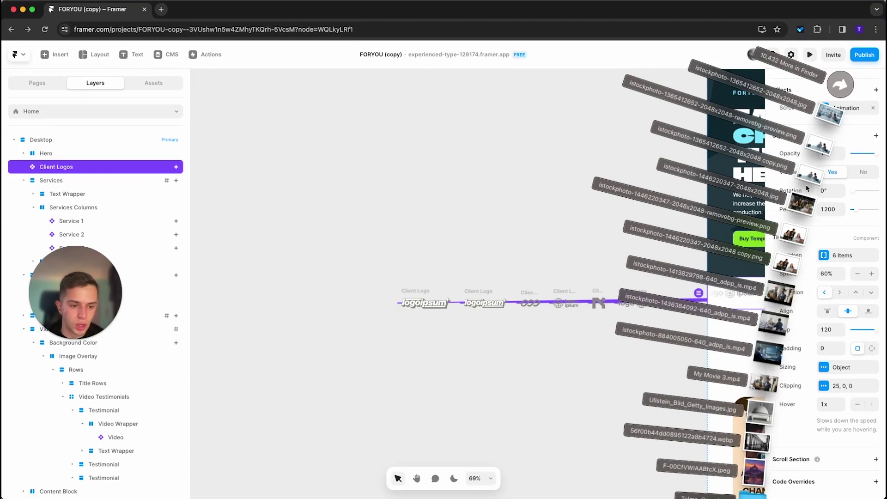
pyautogui.moveTo(807, 189); pyautogui.dragTo(401, 168)
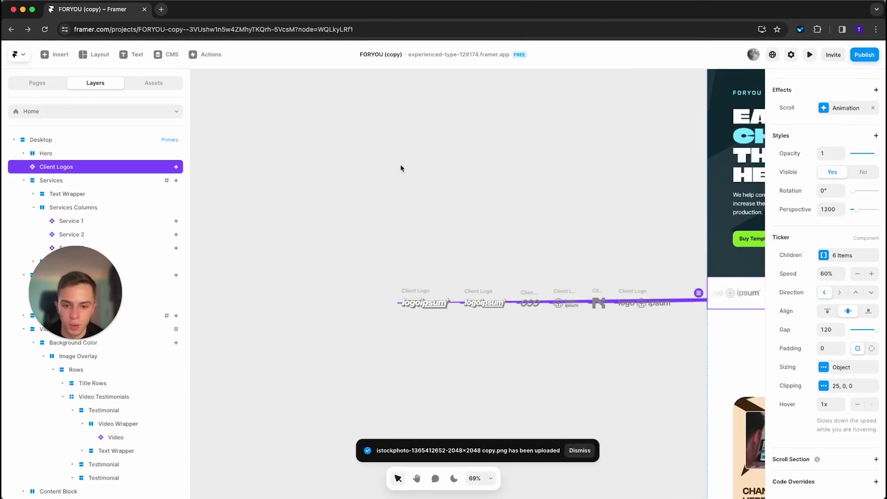
pyautogui.scroll(-5, 502, 276)
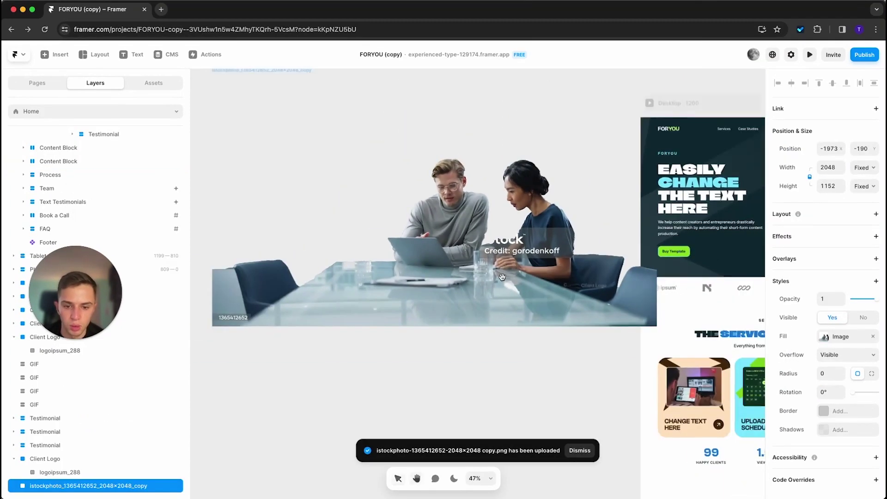
pyautogui.scroll(3, 502, 277)
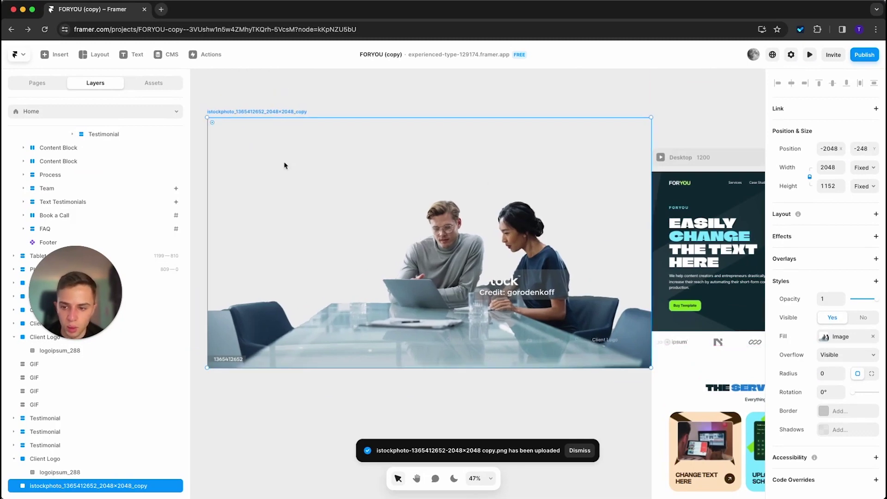
# Scale the imported meeting photo down to 116 by 65 and place it at the start of the logo row.
pyautogui.moveTo(652, 225); pyautogui.dragTo(425, 342)
pyautogui.scroll(-3, 429, 363)
pyautogui.scroll(10, 429, 362)
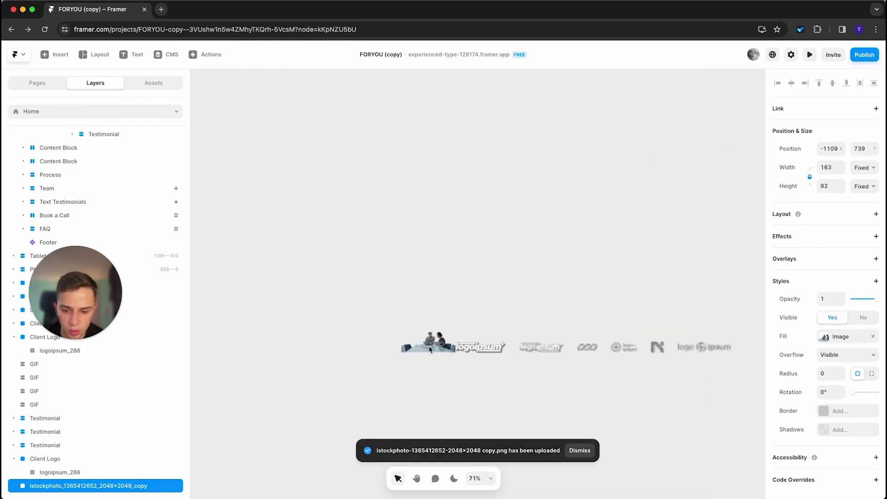
pyautogui.moveTo(447, 305); pyautogui.dragTo(440, 314)
pyautogui.moveTo(469, 346); pyautogui.dragTo(391, 352)
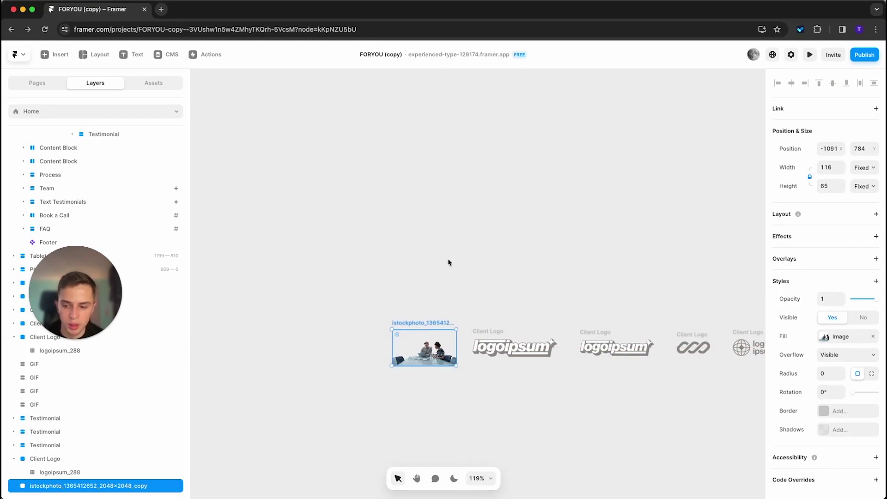
# Wrap the small meeting photo in a frame and remove the frame's white fill.
pyautogui.rightClick(425, 338)
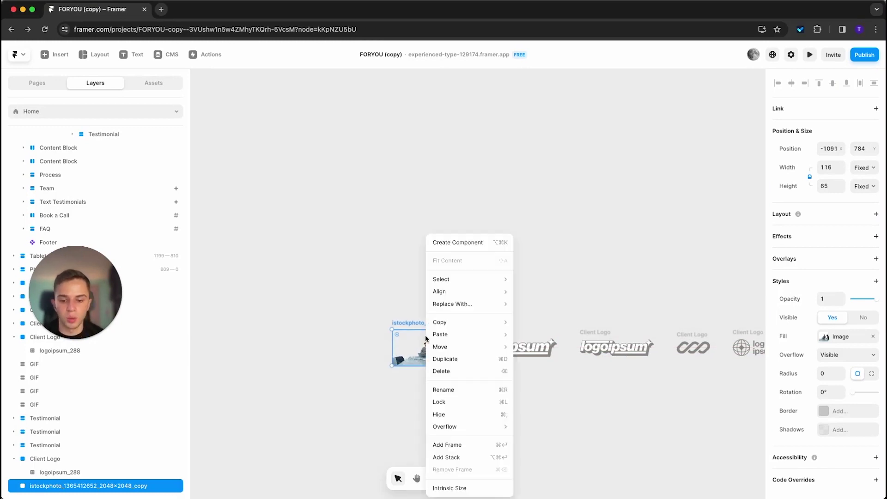
pyautogui.click(471, 450)
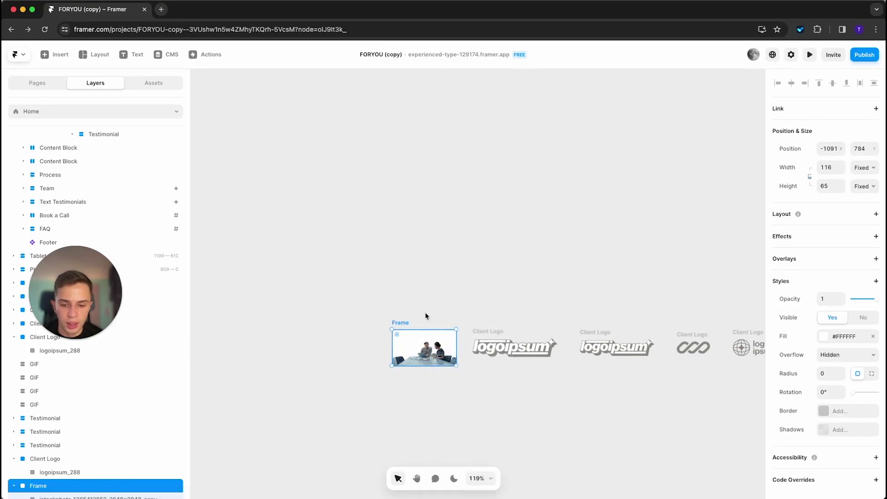
pyautogui.click(873, 339)
pyautogui.scroll(-5, 331, 312)
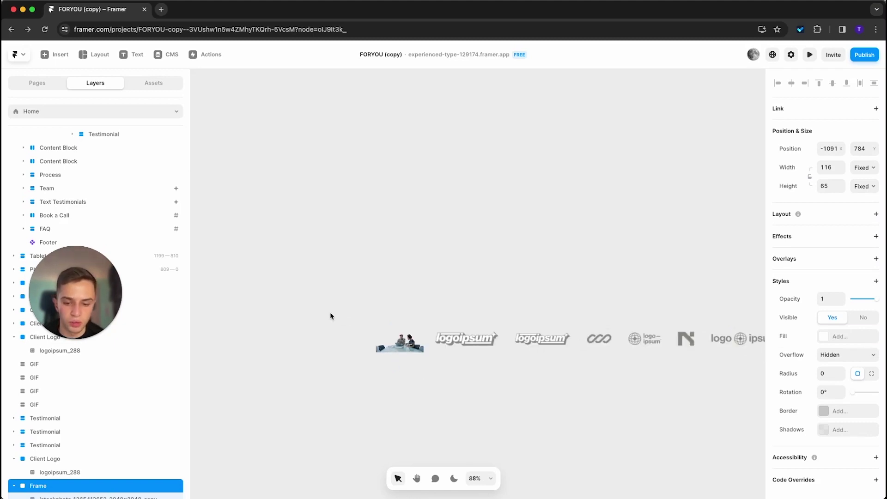
# Connect the new photo frame to the Desktop layout's Client Logos ticker.
pyautogui.moveTo(331, 313); pyautogui.dragTo(235, 304)
pyautogui.scroll(-3, 234, 304)
pyautogui.click(499, 310)
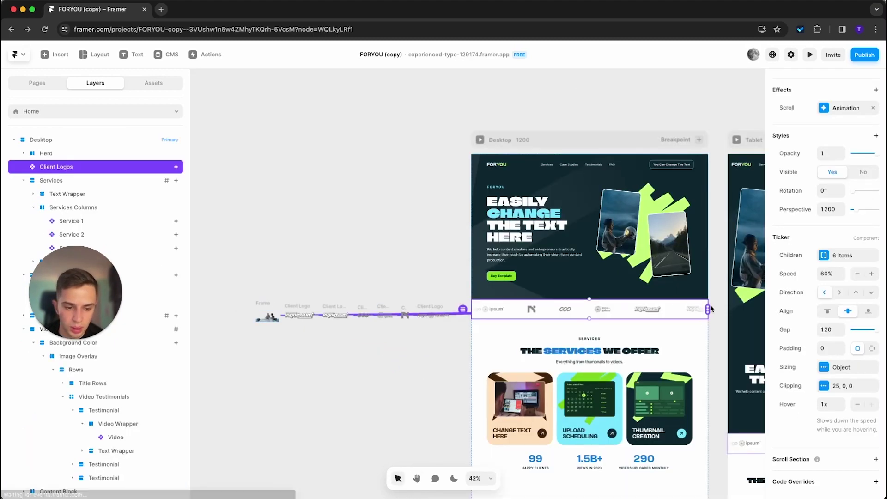
pyautogui.click(309, 419)
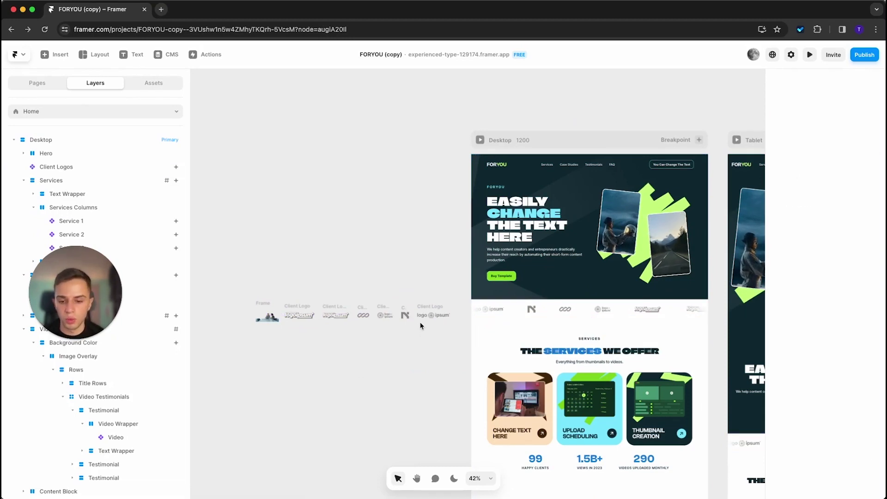
# Delete the three Client Logo frames closest to the Desktop layout from the logo row.
pyautogui.click(429, 312)
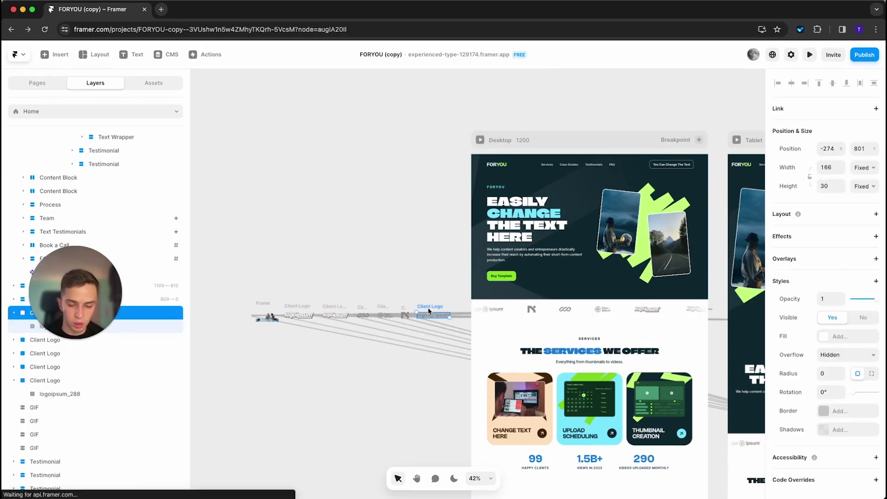
pyautogui.click(403, 313)
pyautogui.press('BackSpace')
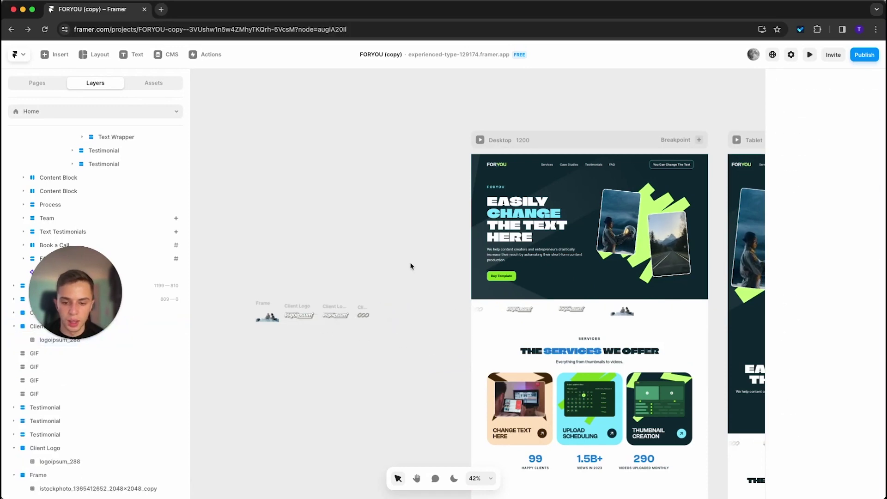
# Preview the page at a width of 1420 to check the logo ticker, and return to the canvas.
pyautogui.press('super+p')
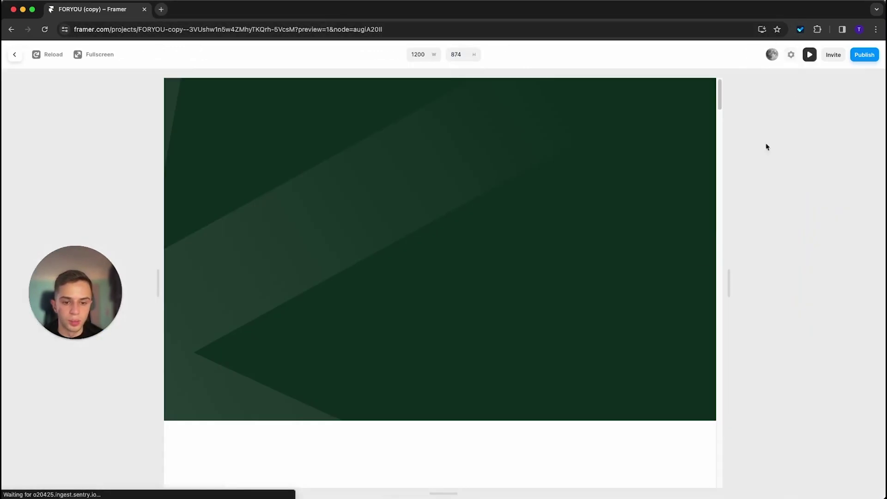
pyautogui.moveTo(729, 286); pyautogui.dragTo(781, 287)
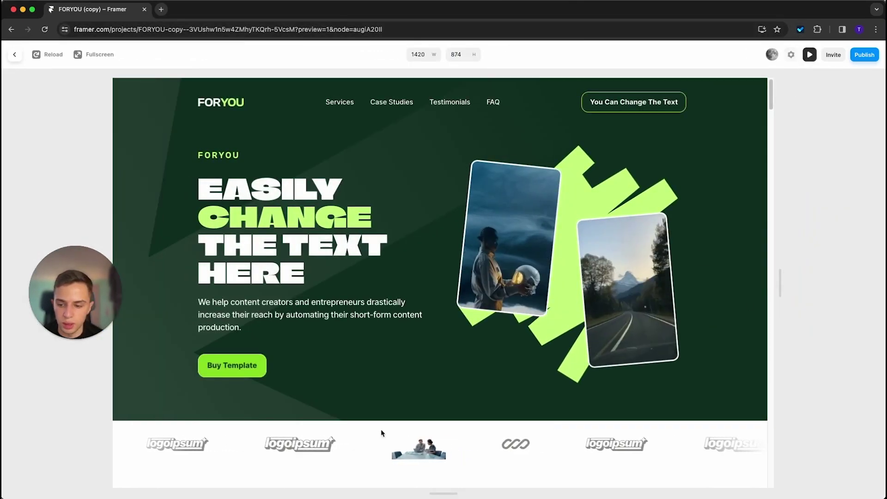
pyautogui.press('Escape')
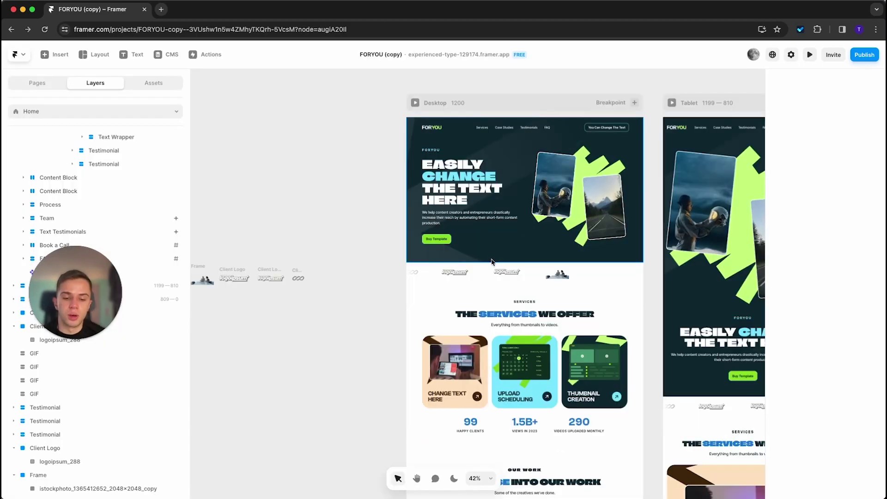
# Hide the Video Testimonials section on the Desktop layout by setting its visibility to No.
pyautogui.scroll(-10, 470, 275)
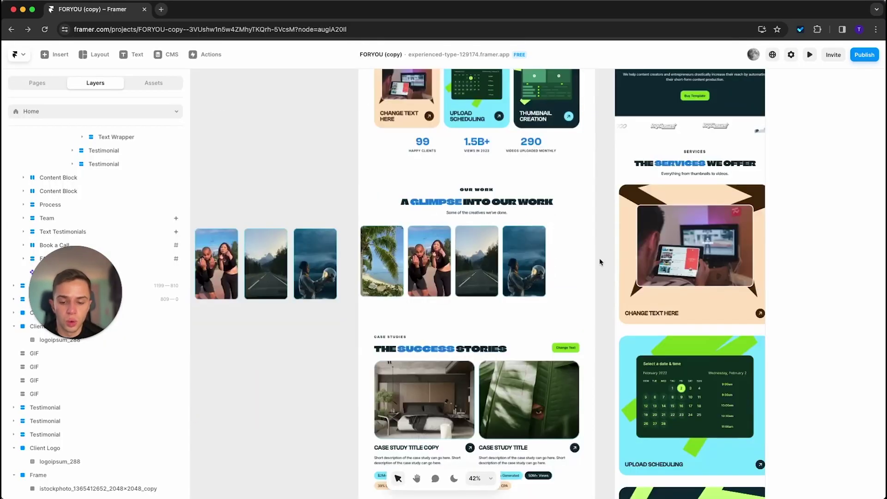
pyautogui.scroll(-6, 607, 261)
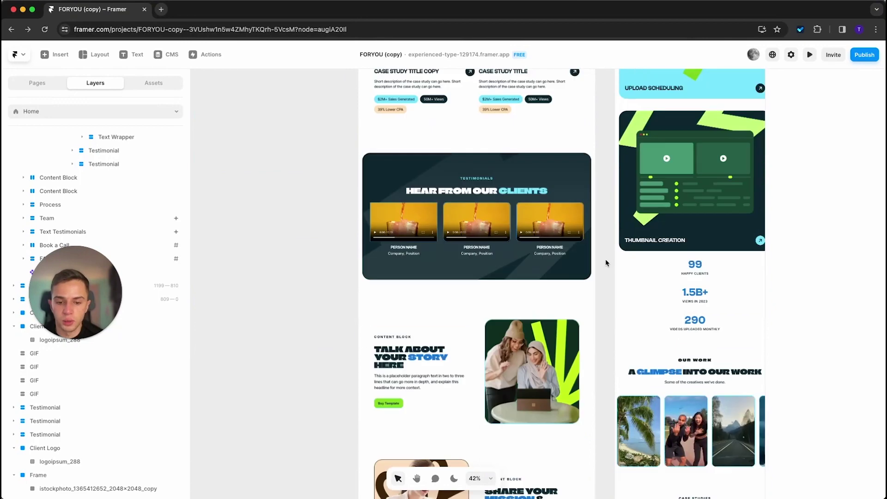
pyautogui.click(576, 154)
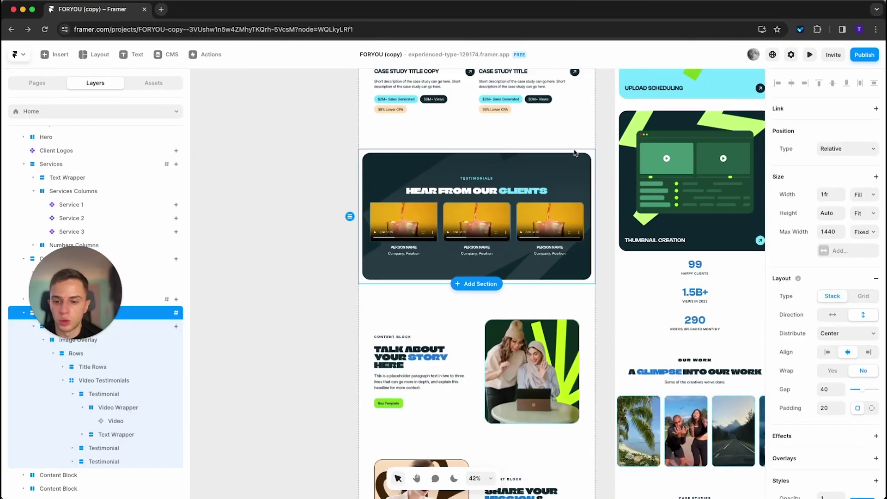
pyautogui.moveTo(107, 322); pyautogui.dragTo(84, 438)
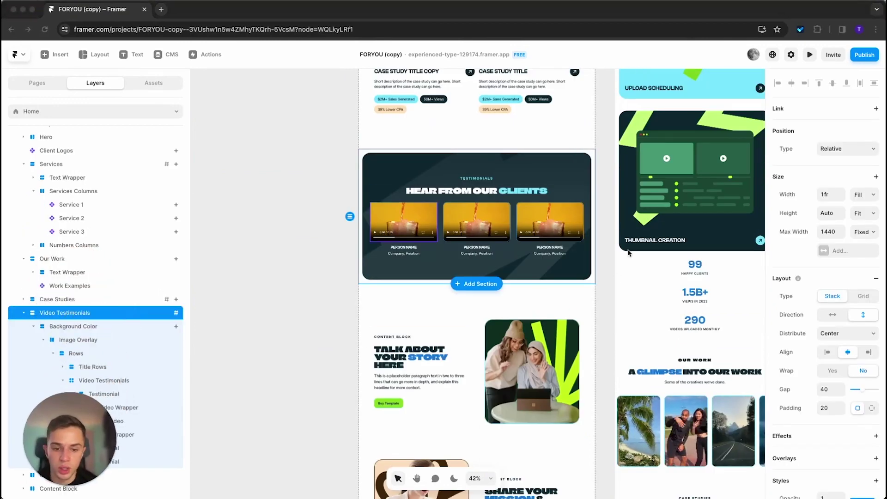
pyautogui.click(129, 320)
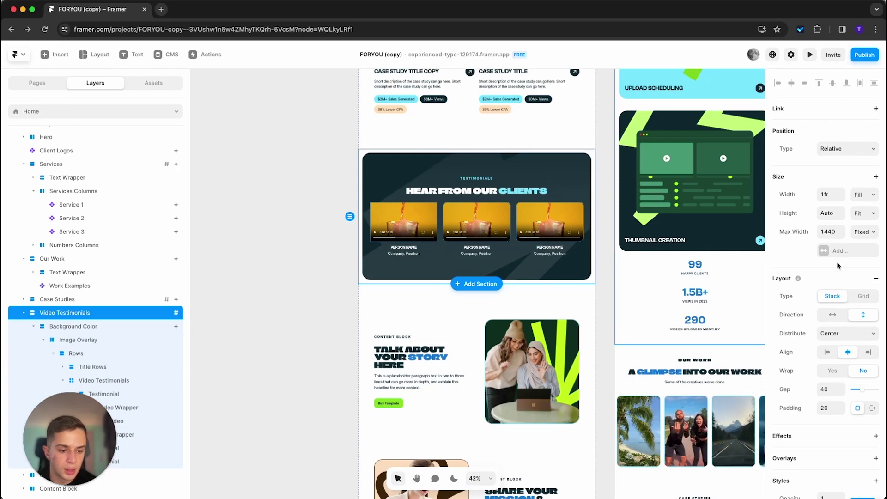
pyautogui.scroll(-5, 839, 265)
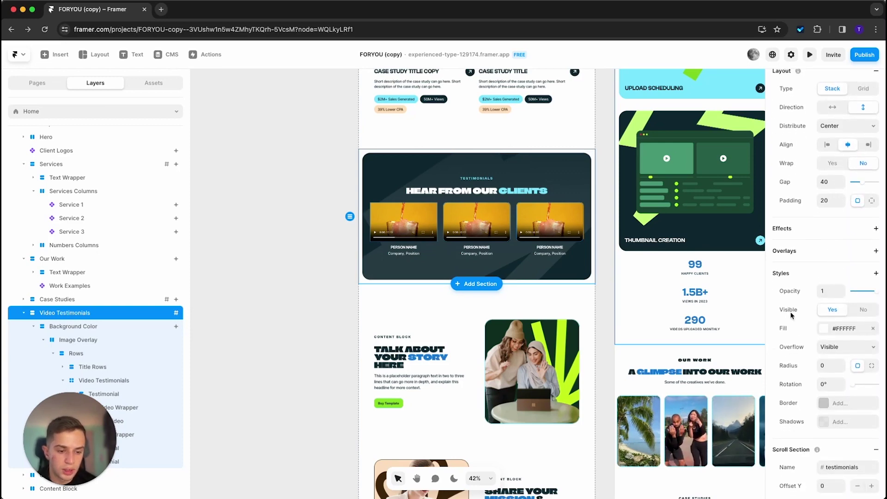
pyautogui.click(858, 310)
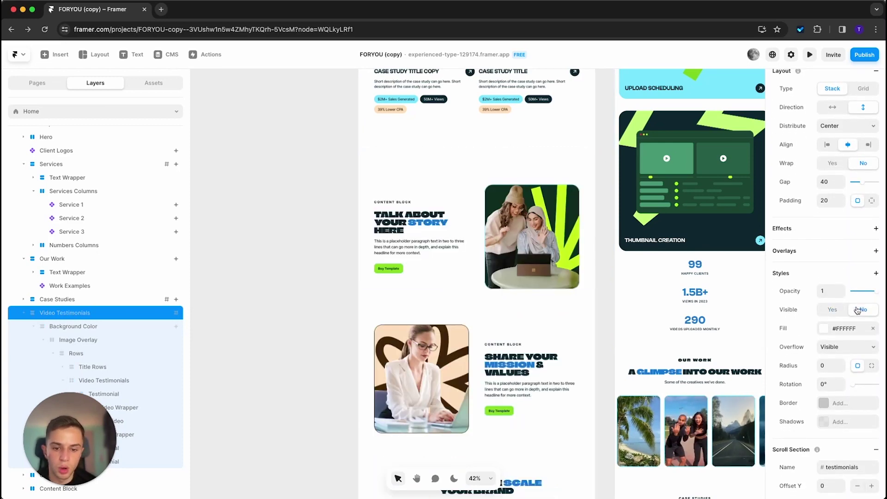
# Set the bottom padding of the Desktop layout's Case Studies section to 90.
pyautogui.scroll(2, 468, 158)
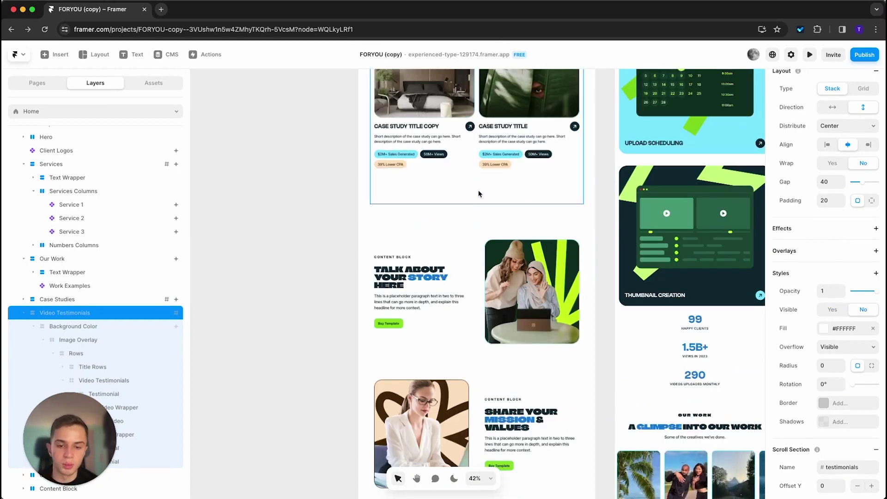
pyautogui.scroll(5, 479, 192)
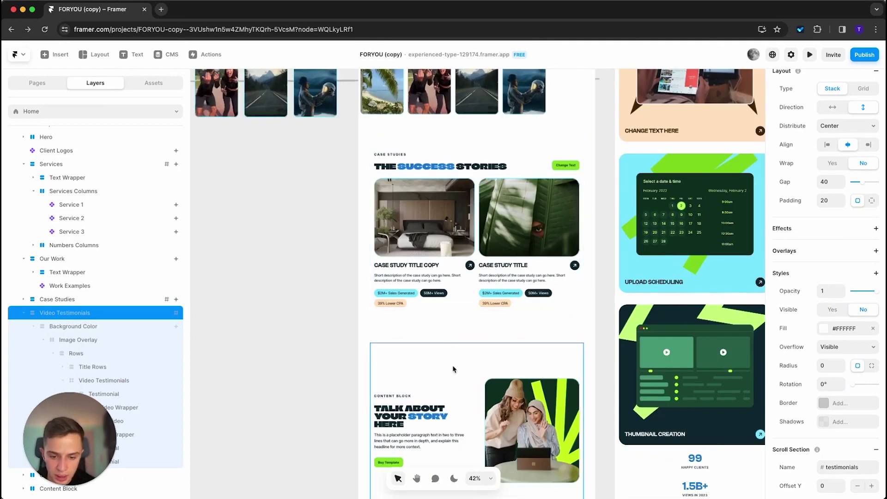
pyautogui.click(437, 327)
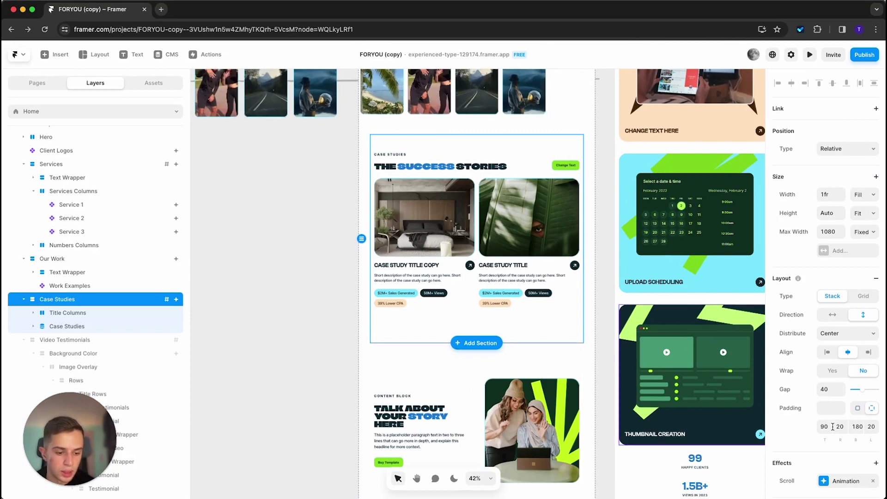
pyautogui.scroll(-3, 821, 425)
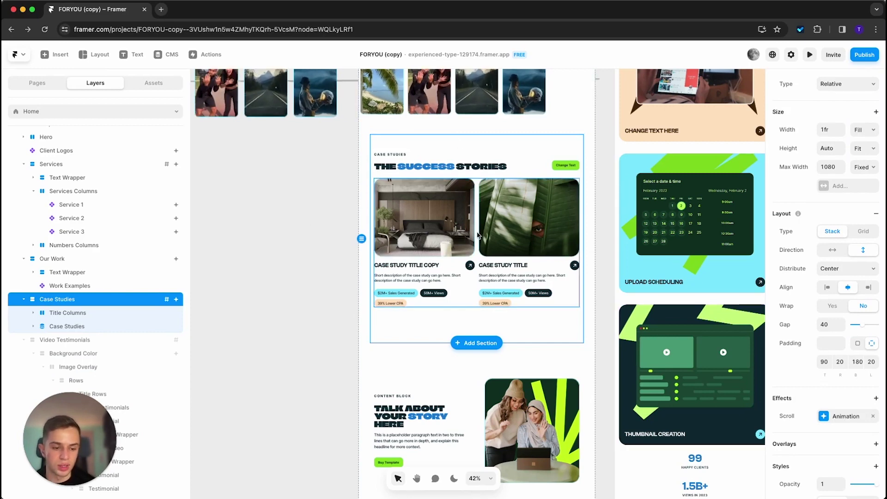
pyautogui.doubleClick(825, 361)
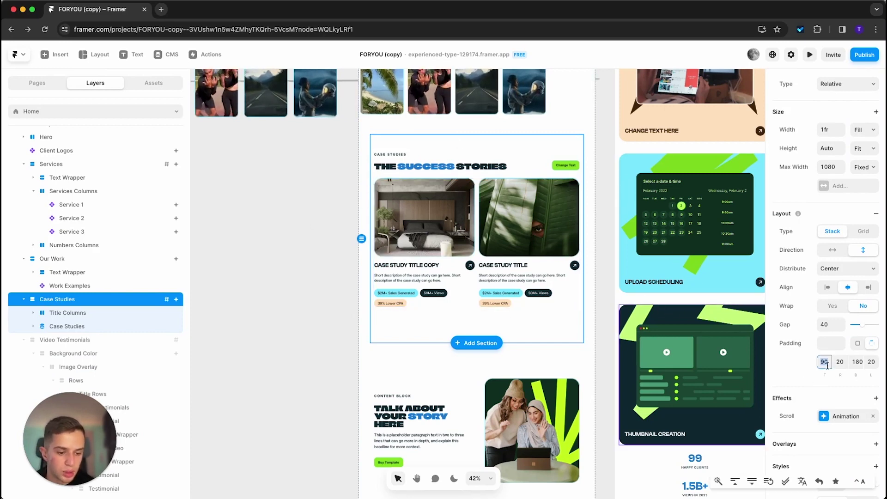
pyautogui.click(844, 364)
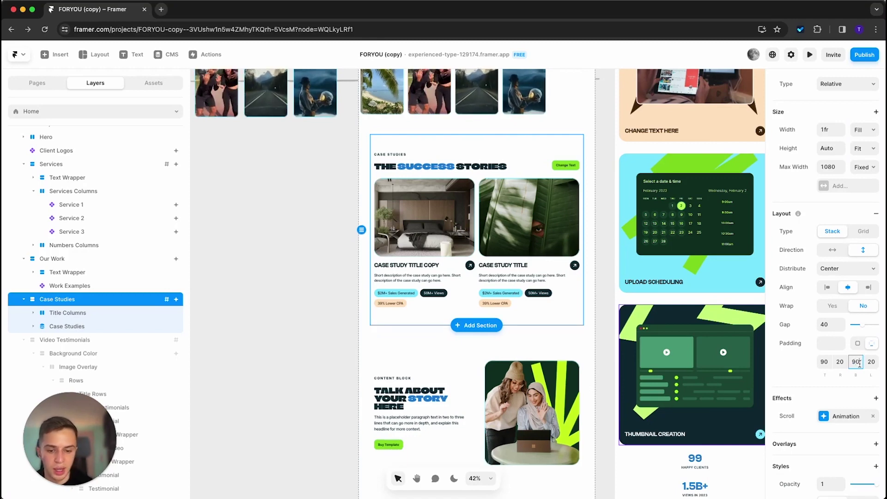
# Set the top padding of the Desktop layout's "Talk about your story here" Content Block to 90.
pyautogui.scroll(-3, 539, 276)
pyautogui.click(539, 276)
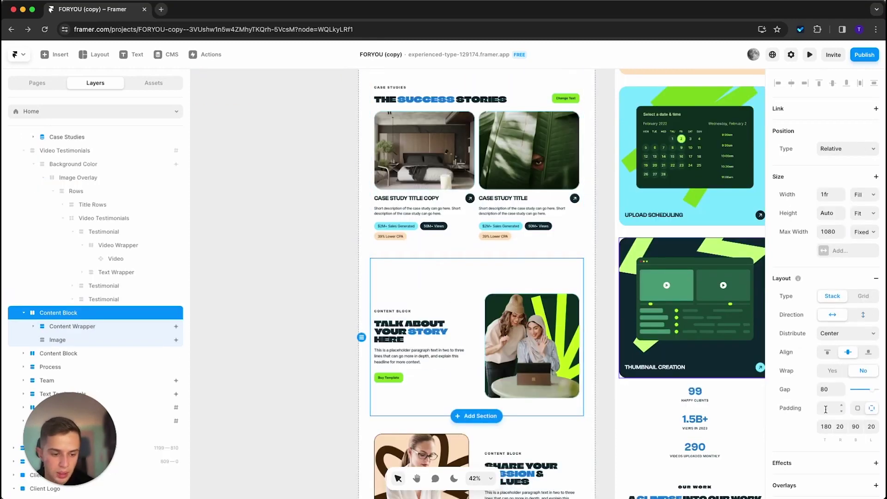
pyautogui.click(825, 425)
pyautogui.write('90')
pyautogui.press('Return')
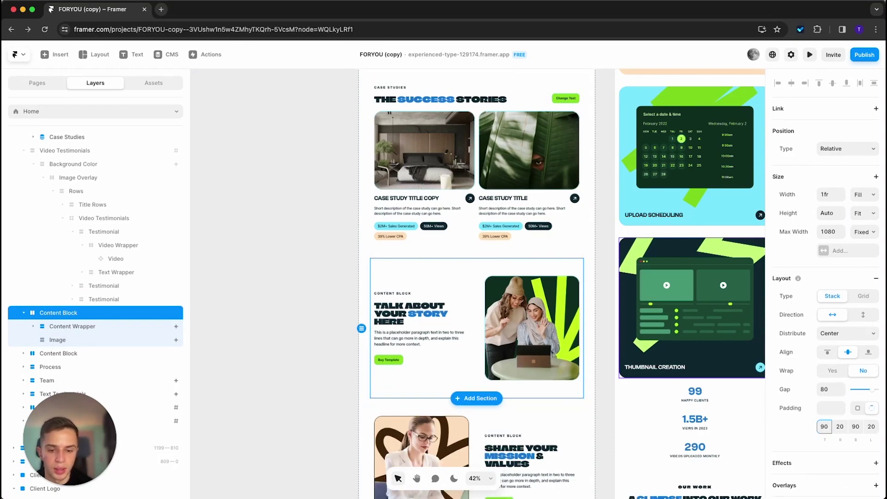
pyautogui.click(261, 292)
# Set the bottom padding of the Tablet layout's Case Studies section to 70.
pyautogui.scroll(1, 459, 272)
pyautogui.scroll(-5, 459, 271)
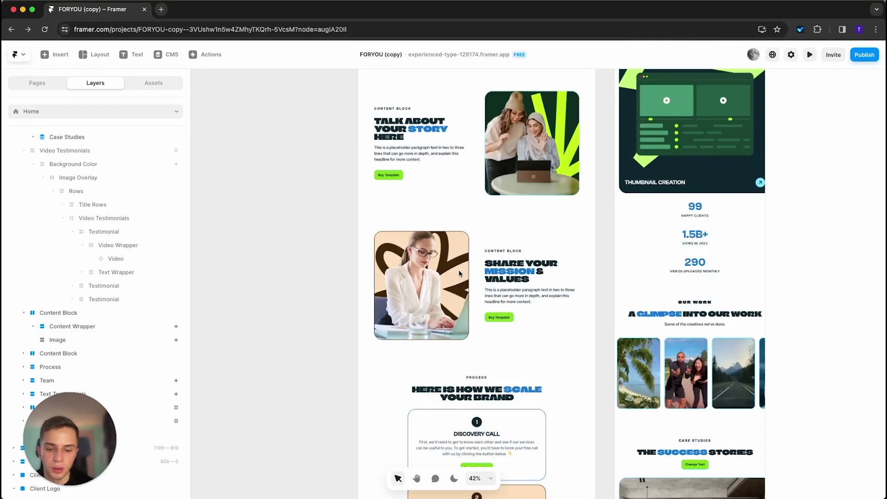
pyautogui.press('space')
pyautogui.moveTo(496, 316); pyautogui.dragTo(355, 253)
pyautogui.scroll(-5, 527, 421)
pyautogui.scroll(3, 527, 421)
pyautogui.hscroll(3, 527, 422)
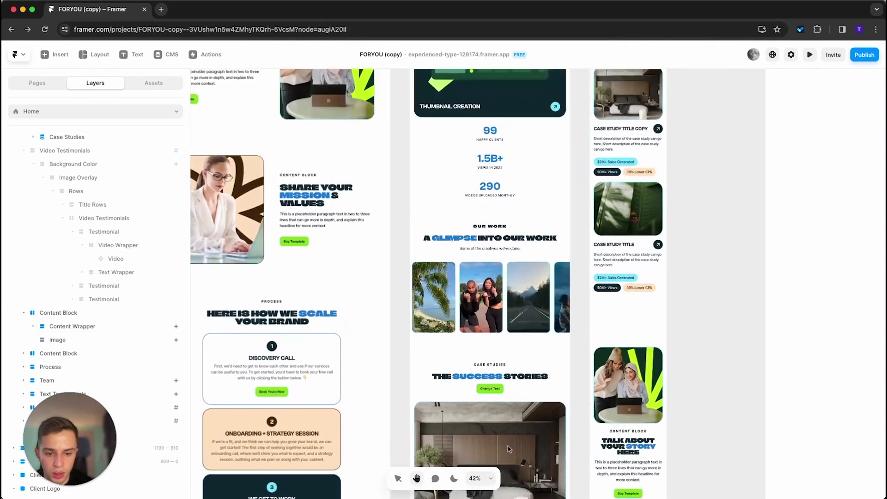
pyautogui.scroll(-8, 527, 421)
pyautogui.scroll(-10, 528, 422)
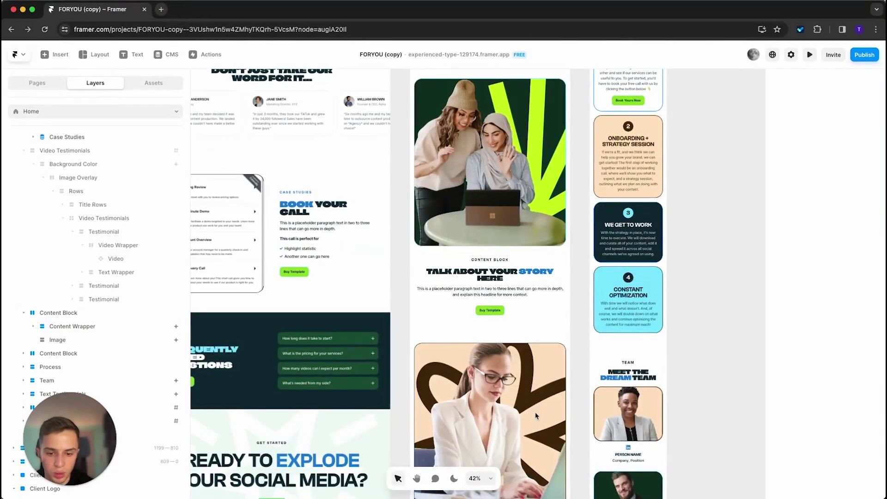
pyautogui.scroll(5, 517, 290)
pyautogui.click(517, 289)
pyautogui.scroll(3, 520, 298)
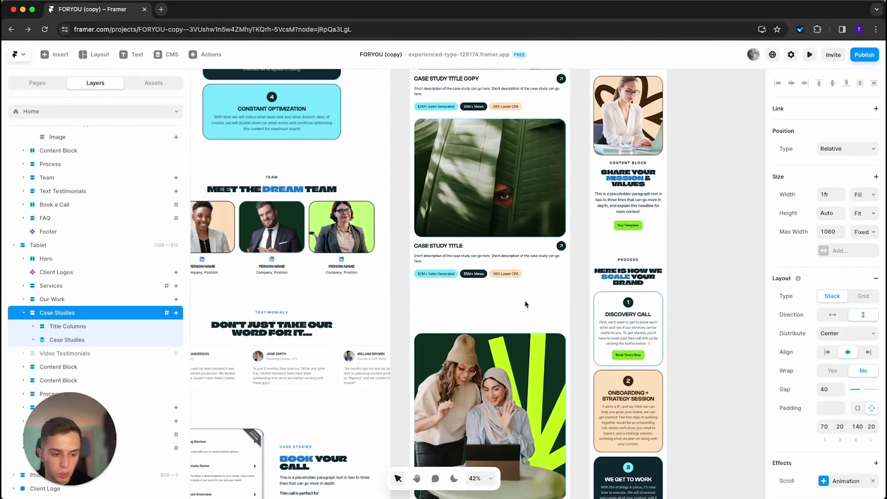
pyautogui.scroll(-3, 564, 323)
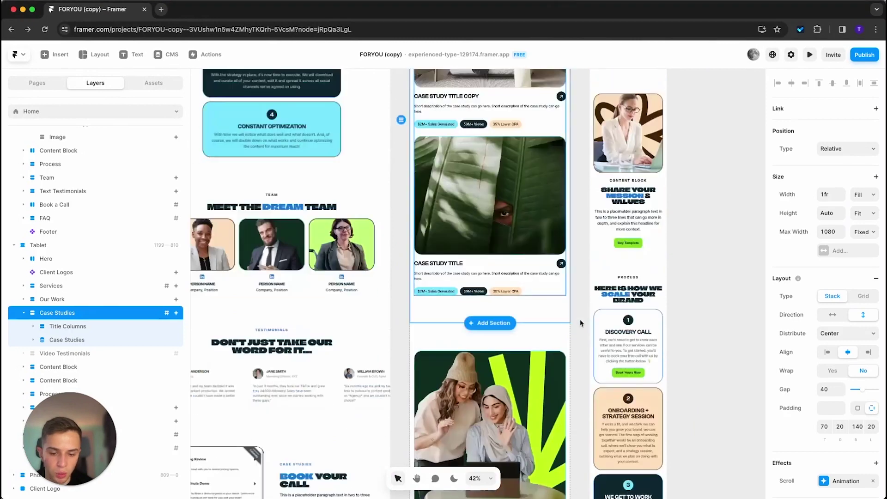
pyautogui.click(859, 425)
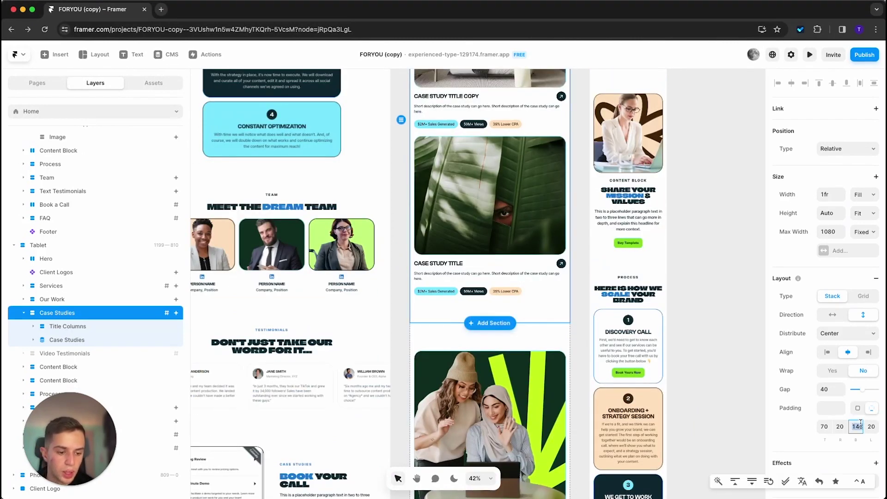
pyautogui.click(735, 305)
pyautogui.click(549, 318)
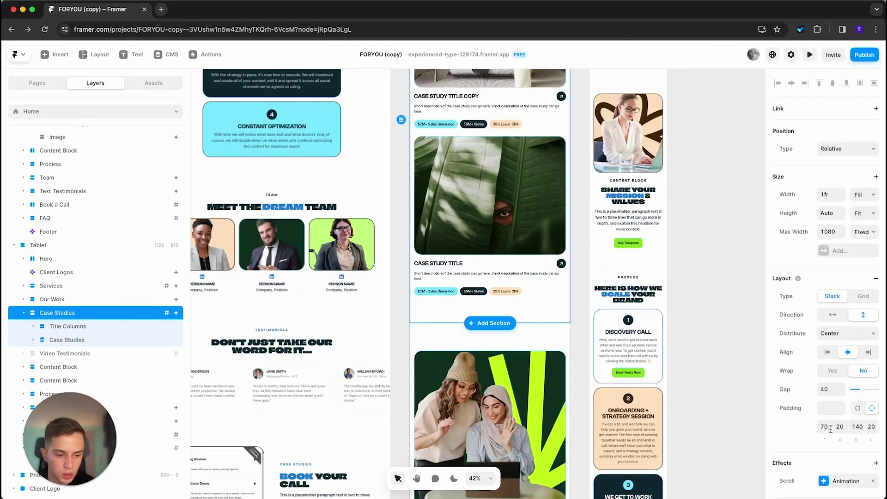
pyautogui.click(861, 428)
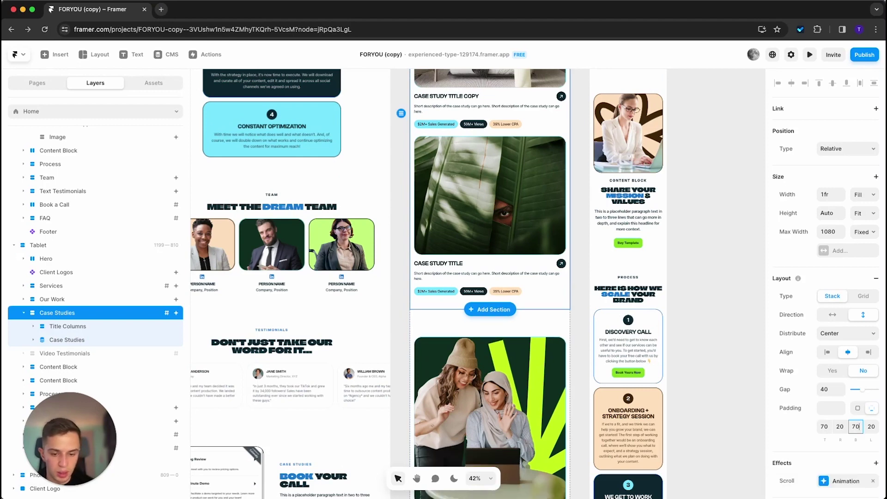
# Set the top padding of the Content Block below Case Studies on the Tablet layout to 70.
pyautogui.click(554, 325)
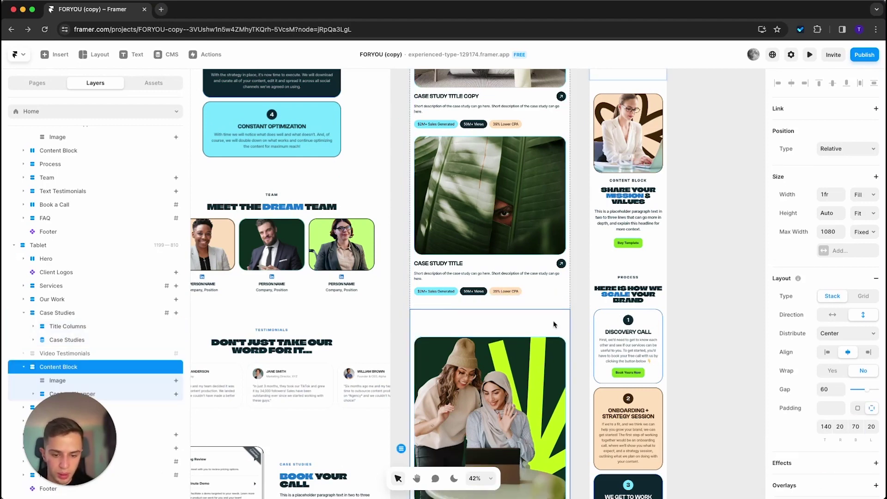
pyautogui.click(819, 429)
pyautogui.write('70')
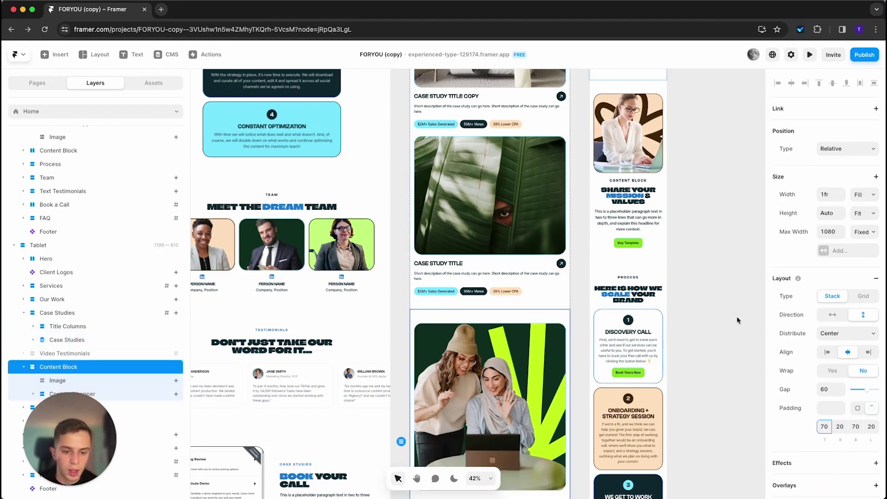
pyautogui.click(719, 284)
# Set the bottom padding of the Phone layout's Case Studies section to 70.
pyautogui.scroll(10, 719, 284)
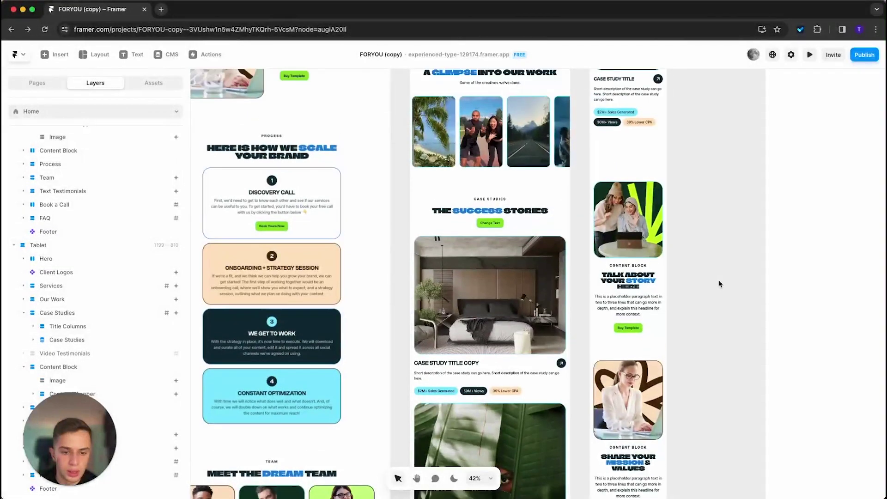
pyautogui.scroll(5, 720, 283)
pyautogui.click(659, 282)
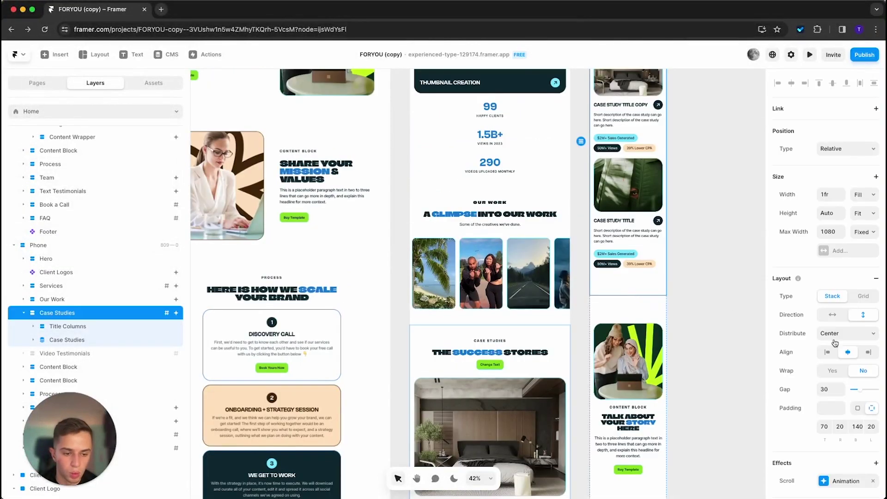
pyautogui.click(856, 426)
pyautogui.write('70')
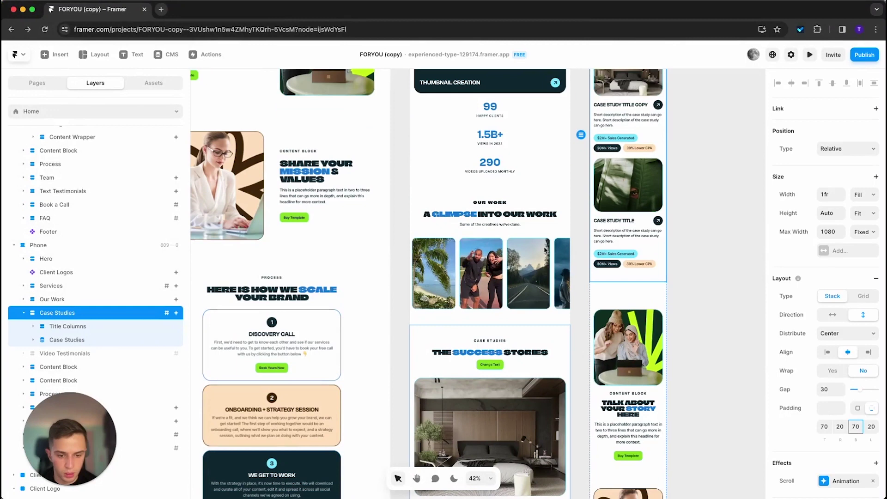
# Set the top padding of the Content Block below Case Studies on the Phone layout to 70.
pyautogui.click(625, 293)
pyautogui.click(824, 427)
pyautogui.write('70')
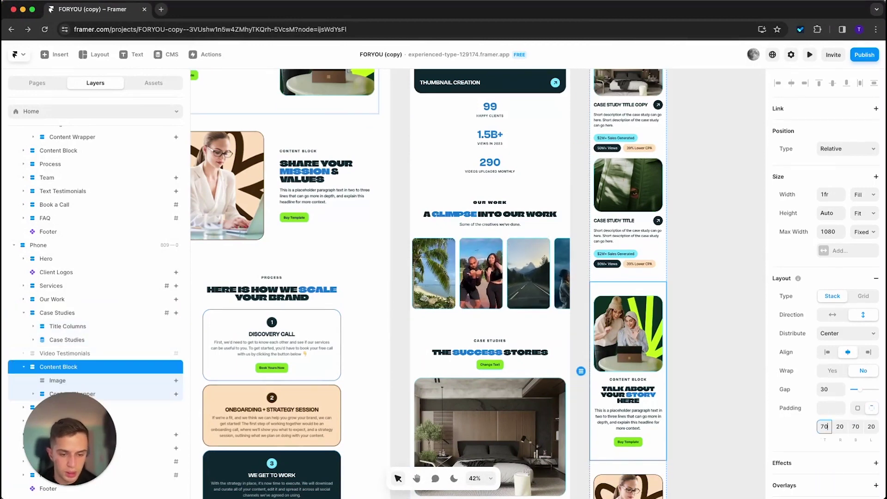
pyautogui.click(694, 345)
# Collapse the Case Studies and Video Testimonials layers of the Desktop layout in the layer tree.
pyautogui.scroll(-5, 694, 344)
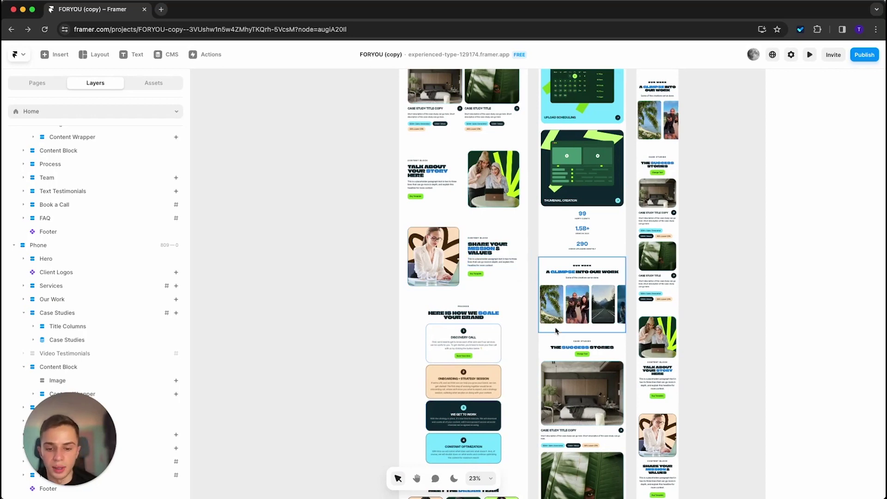
pyautogui.scroll(-4, 556, 331)
pyautogui.hscroll(-1, 556, 331)
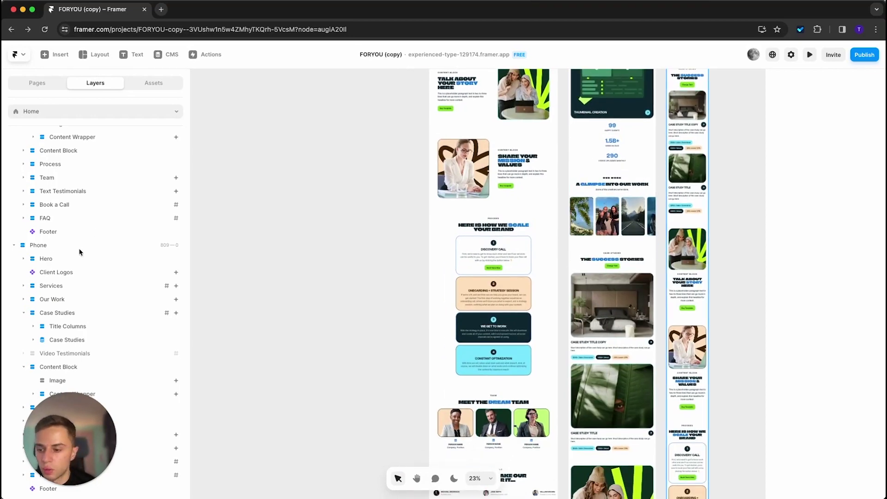
pyautogui.scroll(8, 86, 208)
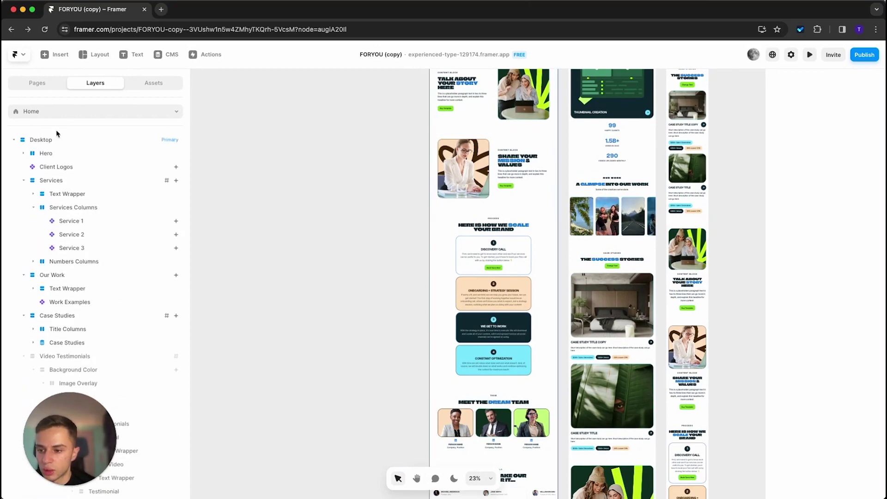
pyautogui.click(56, 136)
pyautogui.scroll(-3, 110, 248)
pyautogui.click(23, 194)
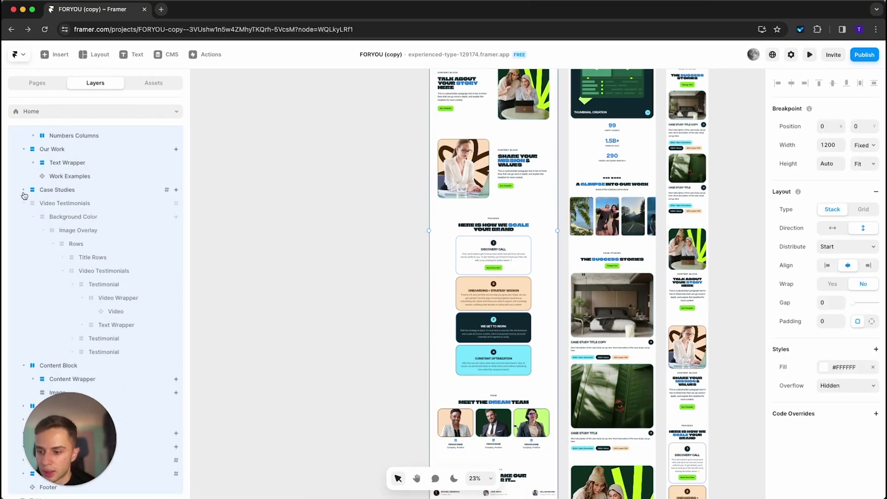
pyautogui.scroll(-2, 24, 186)
pyautogui.click(22, 147)
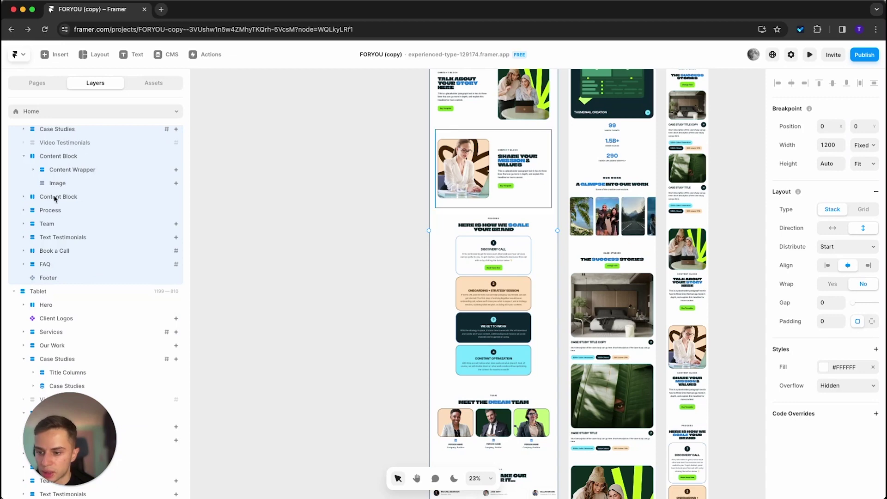
# Hide the Process section on the Desktop layout by setting its visibility to No.
pyautogui.click(55, 210)
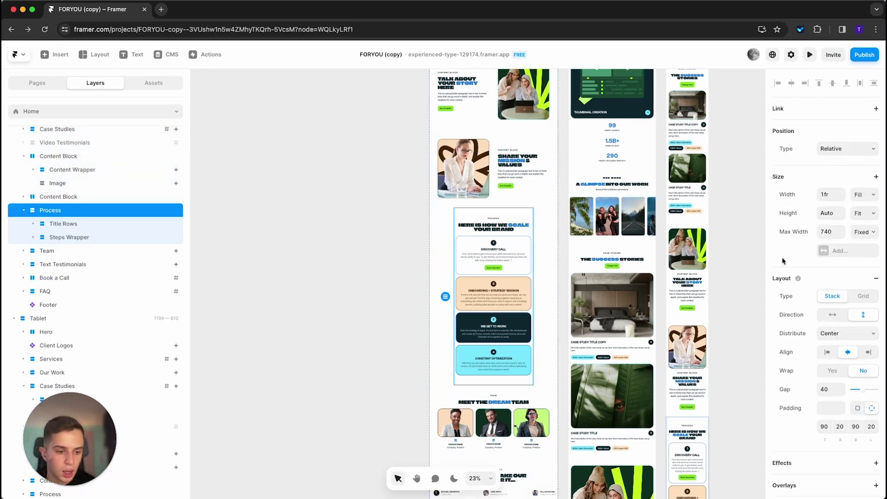
pyautogui.scroll(-3, 830, 389)
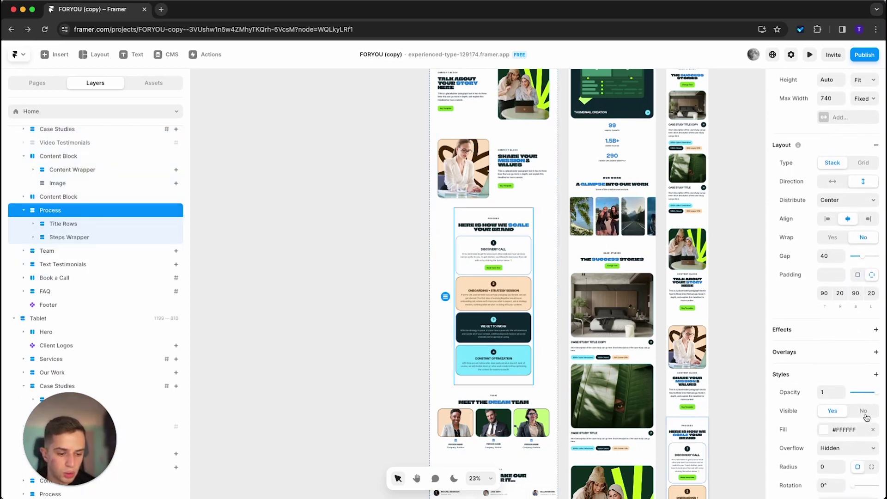
pyautogui.click(863, 412)
# Check the spacing between the "Share your mission & values" Content Block and the Team section on the Desktop layout.
pyautogui.click(488, 201)
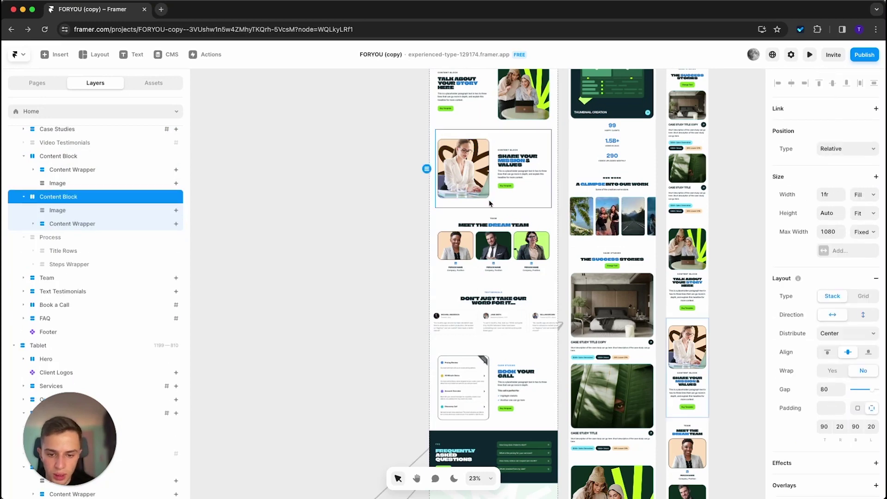
pyautogui.click(503, 214)
pyautogui.click(501, 207)
pyautogui.click(502, 210)
pyautogui.click(506, 206)
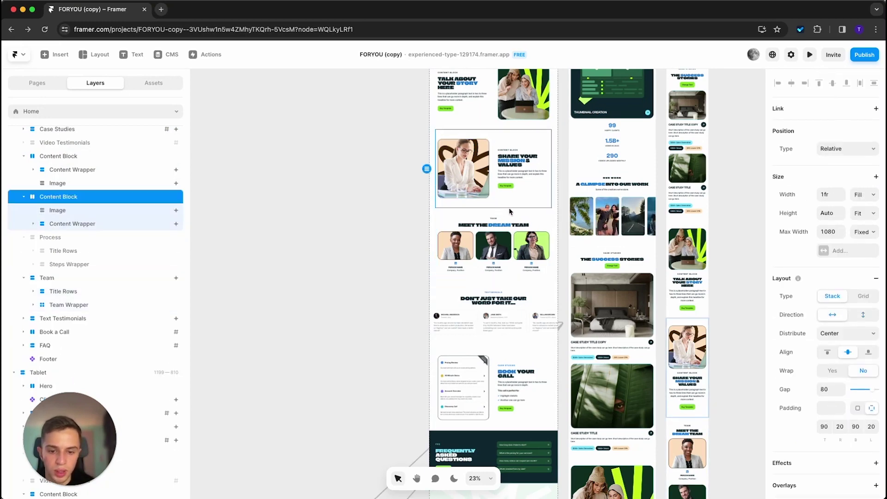
pyautogui.click(508, 210)
pyautogui.click(511, 207)
pyautogui.click(319, 273)
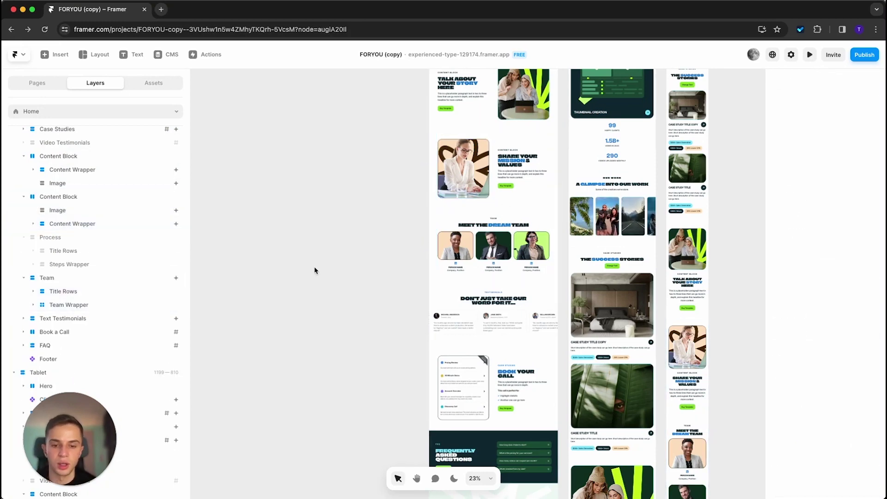
# Show the Desktop layout's Video Testimonials section again by setting its visibility to Yes.
pyautogui.scroll(1, 320, 267)
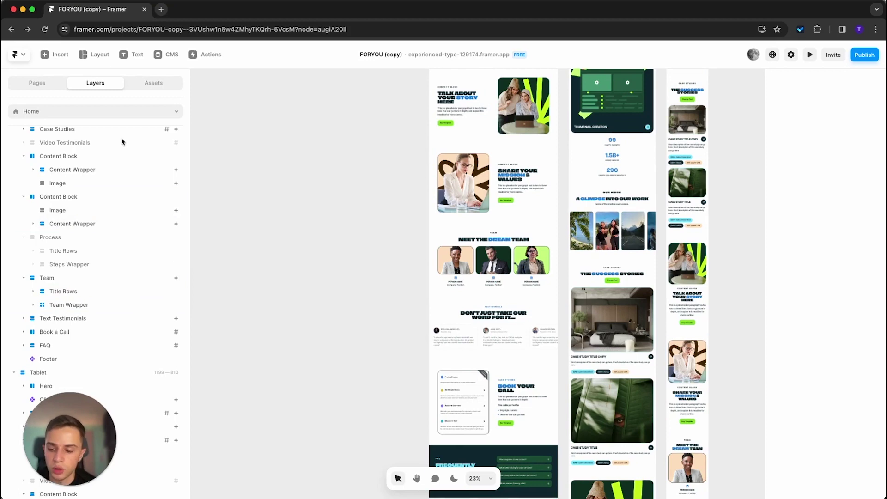
pyautogui.scroll(3, 90, 157)
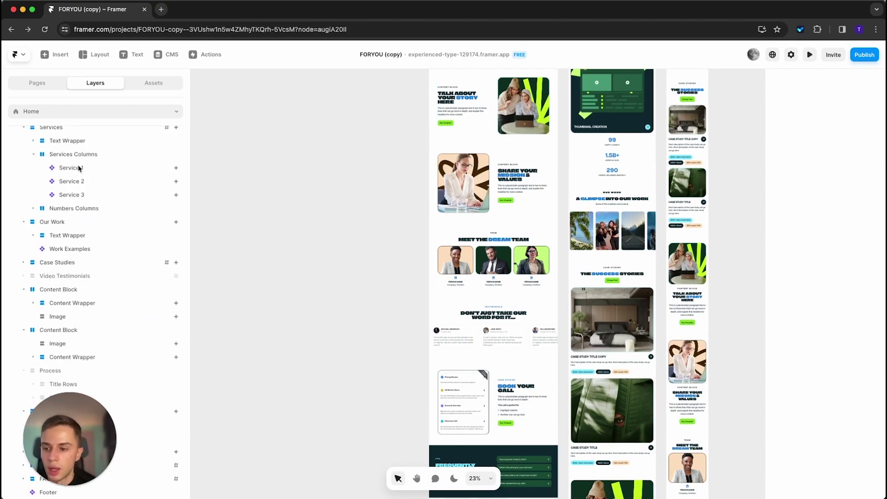
pyautogui.click(55, 275)
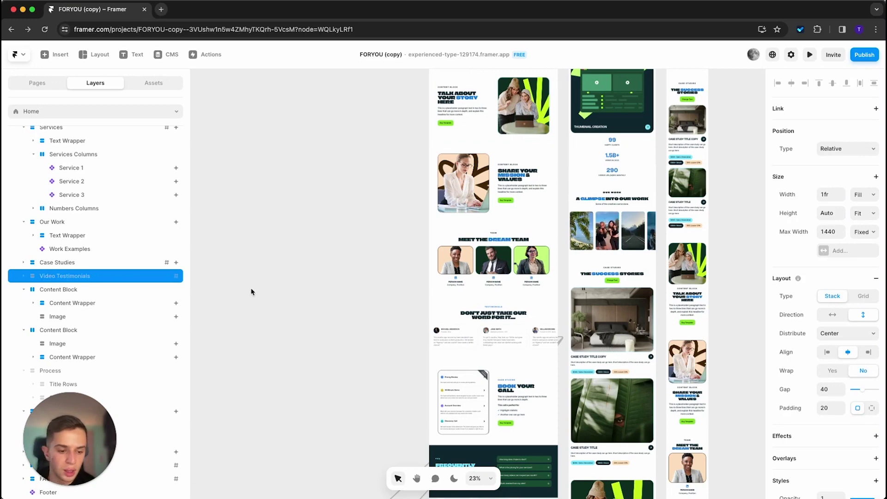
pyautogui.scroll(-6, 860, 315)
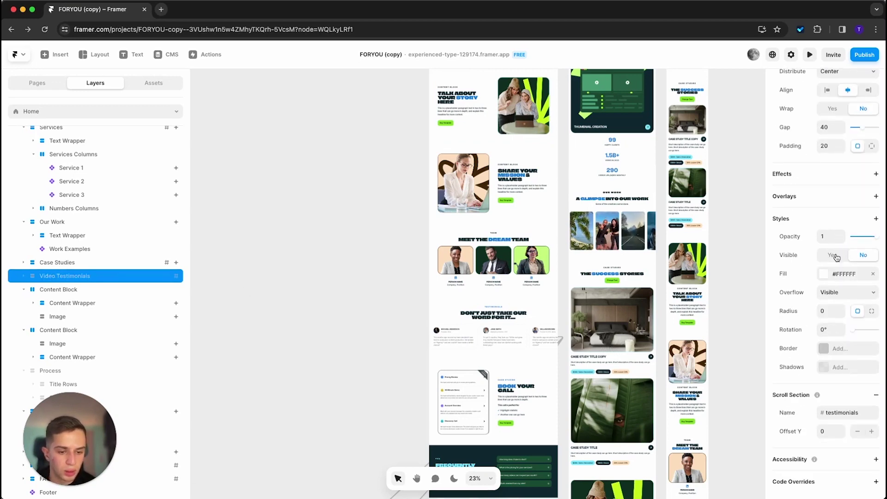
pyautogui.click(833, 255)
pyautogui.click(378, 222)
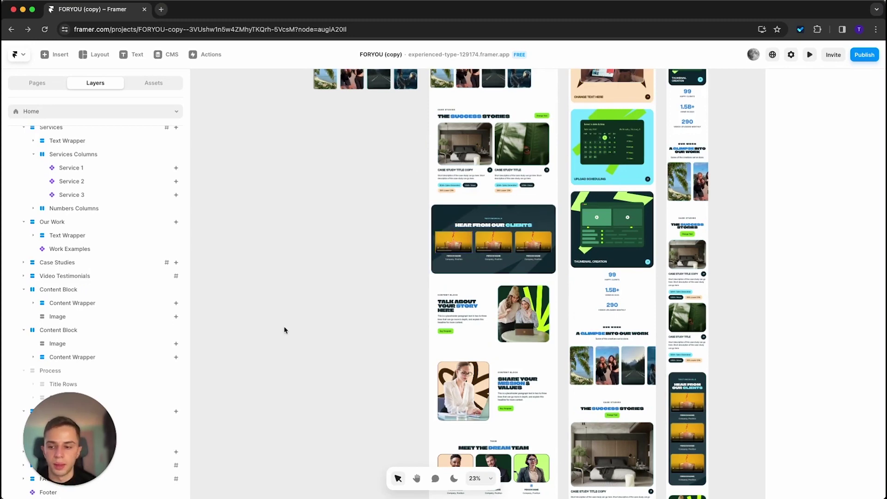
# Collapse the Services, Our Work, both Content Block and Team layers of the Desktop layout in the layer tree.
pyautogui.scroll(1, 196, 281)
pyautogui.scroll(2, 32, 187)
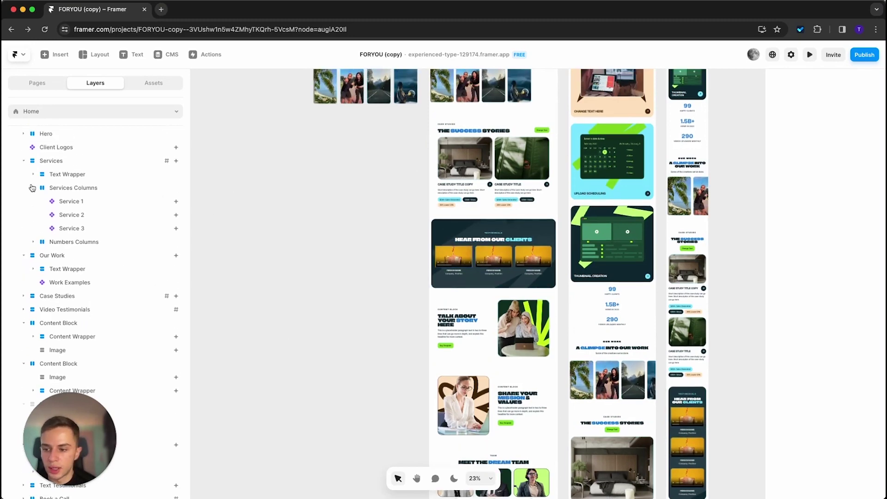
pyautogui.click(24, 161)
pyautogui.scroll(1, 24, 199)
pyautogui.click(23, 195)
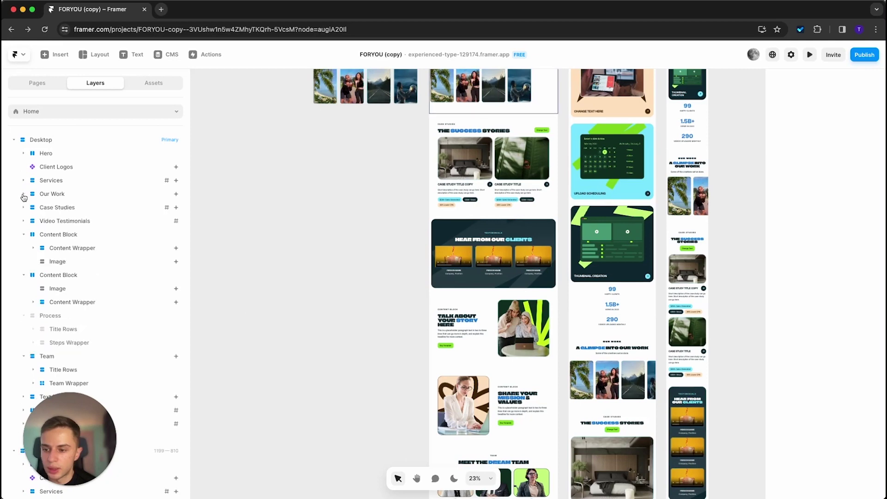
pyautogui.click(23, 234)
pyautogui.click(23, 248)
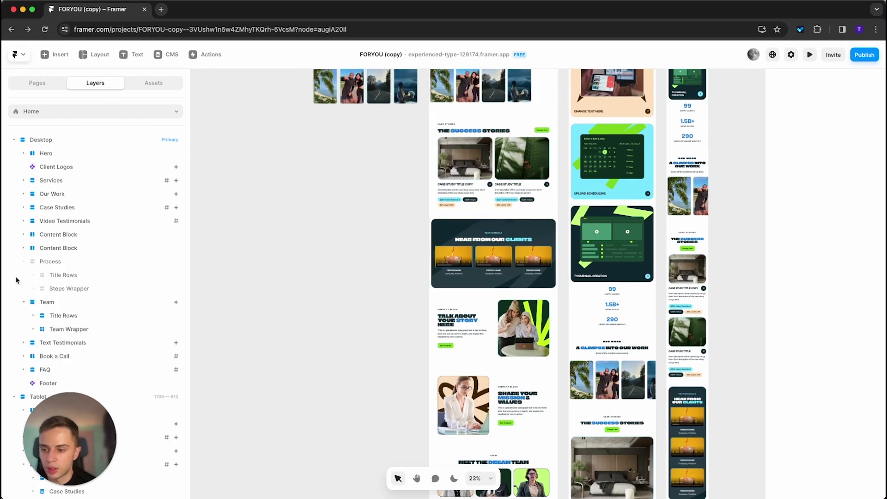
pyautogui.click(24, 302)
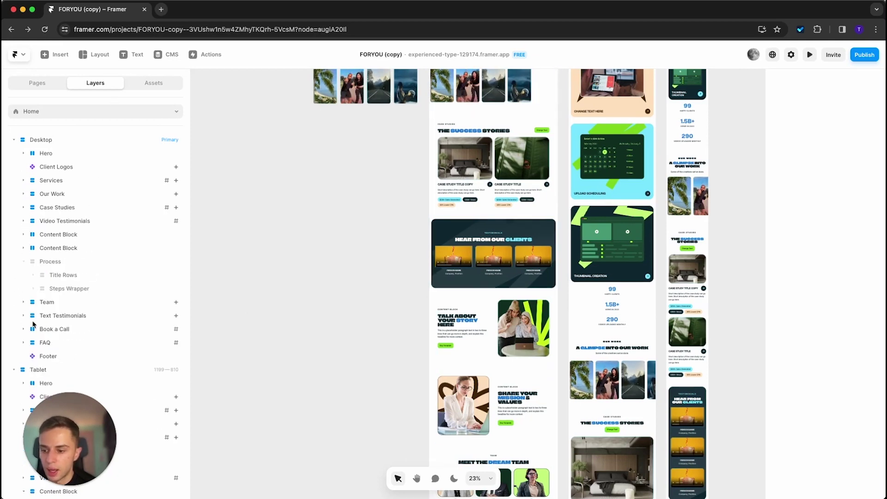
# Move the Desktop layout's Team section up so it sits between Video Testimonials and the first Content Block.
pyautogui.click(55, 141)
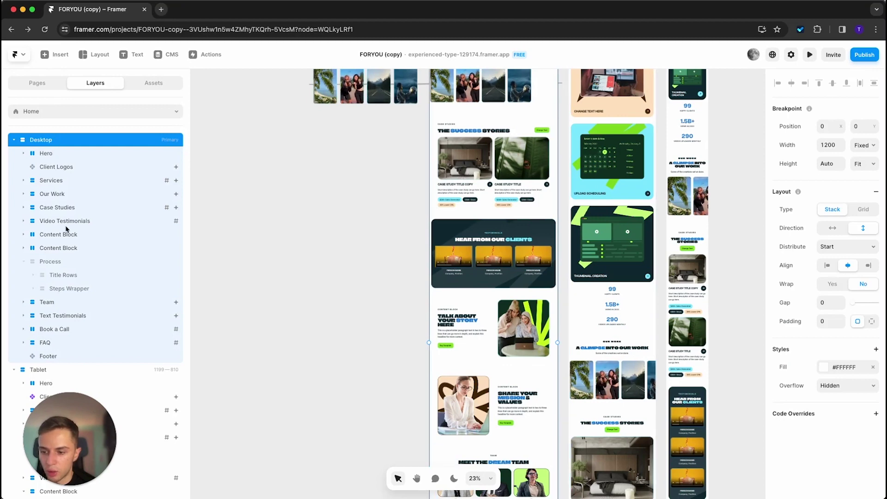
pyautogui.scroll(-3, 340, 294)
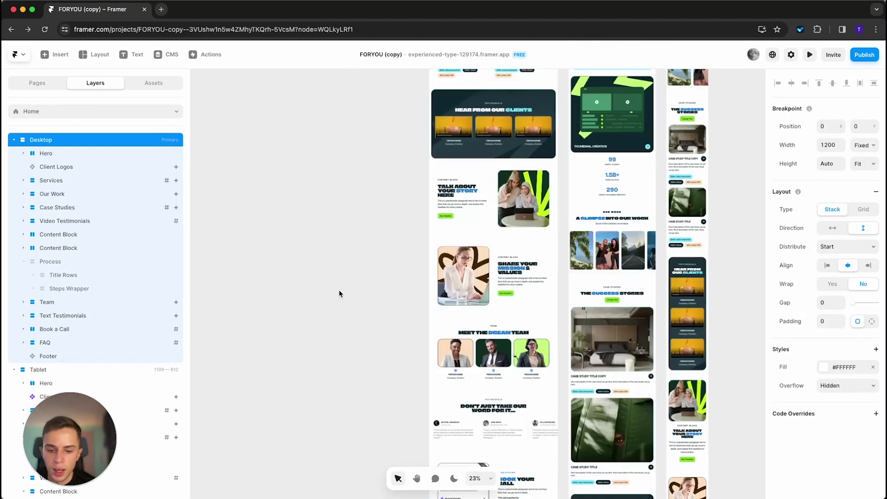
pyautogui.click(54, 304)
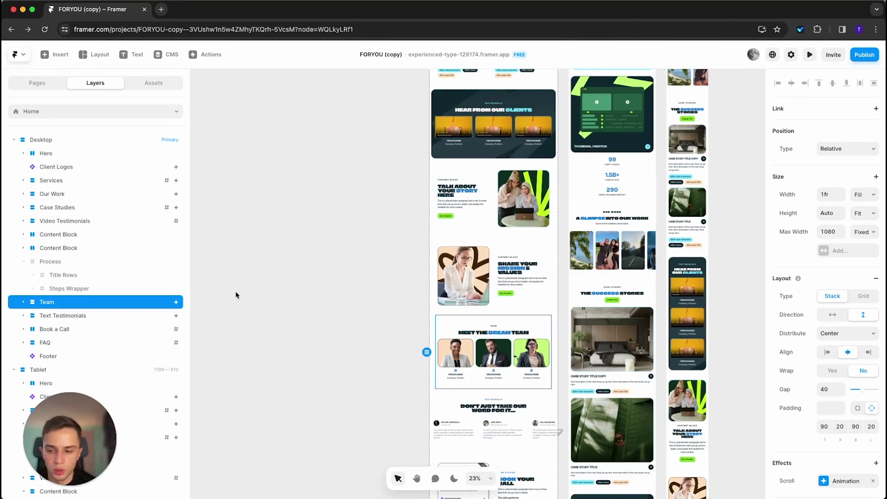
pyautogui.moveTo(46, 305); pyautogui.dragTo(54, 235)
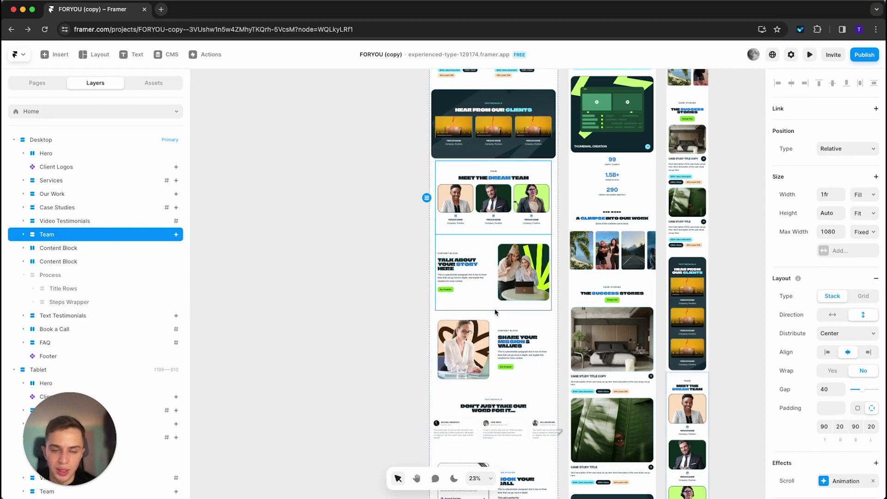
pyautogui.scroll(2, 533, 300)
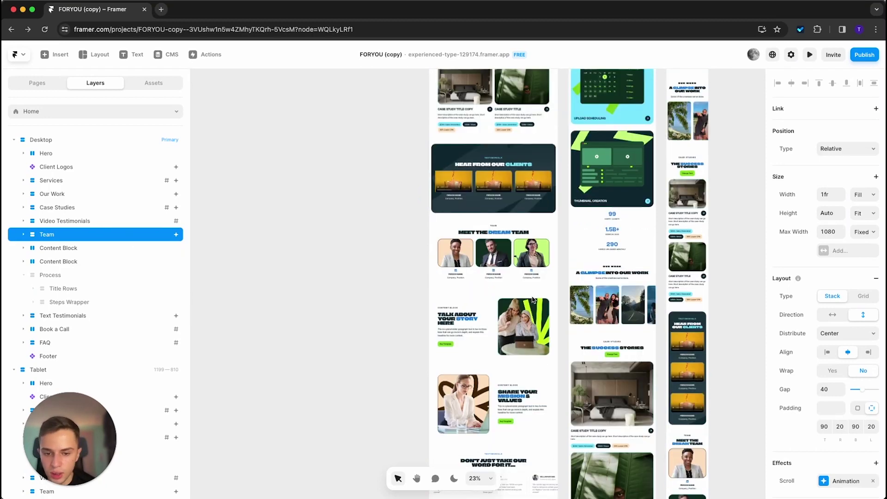
# Move the Desktop layout's Video Testimonials section down between Text Testimonials and Book a Call.
pyautogui.click(76, 222)
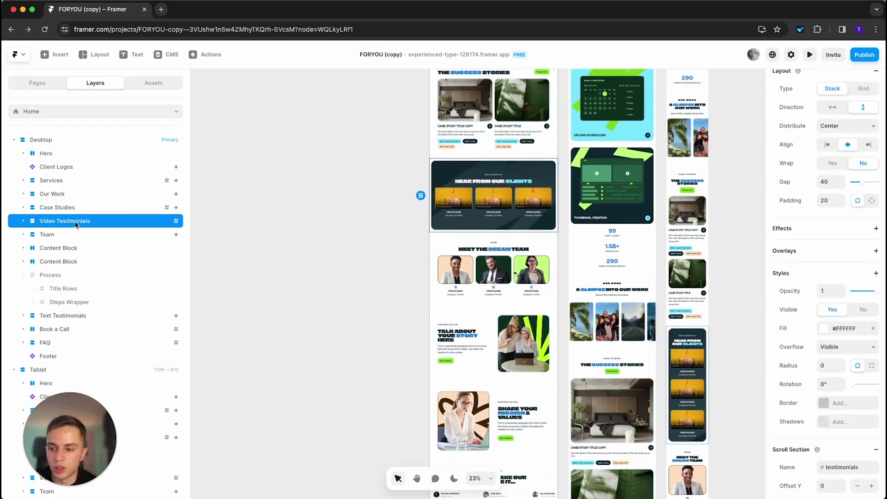
pyautogui.moveTo(75, 224); pyautogui.dragTo(76, 322)
pyautogui.click(287, 284)
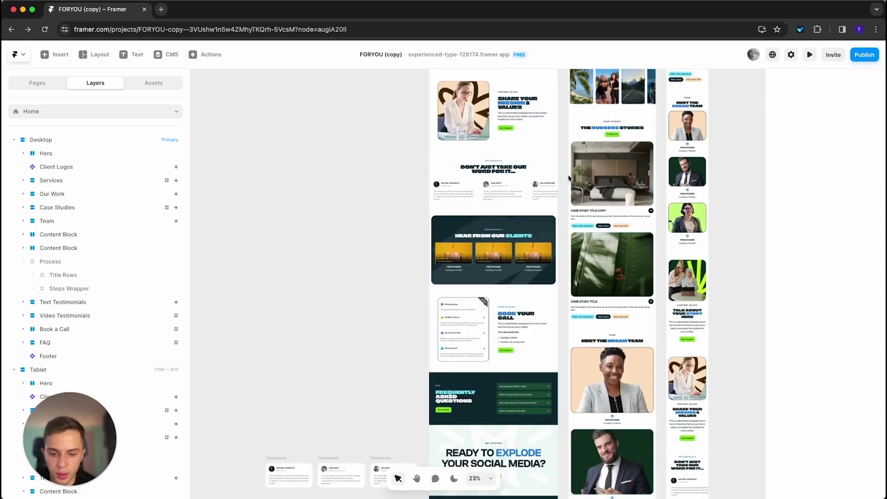
# Open the hero section's Buy Template button component and examine its Primary and Hover variants.
pyautogui.scroll(-3, 426, 238)
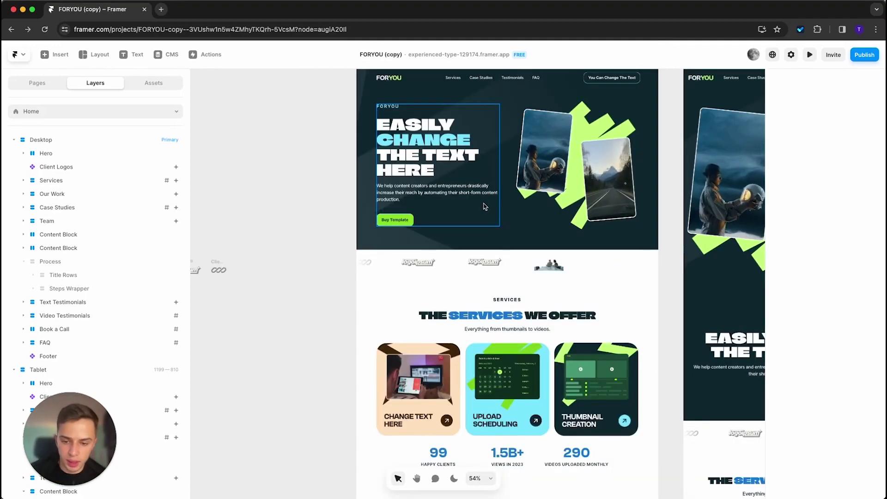
pyautogui.doubleClick(399, 224)
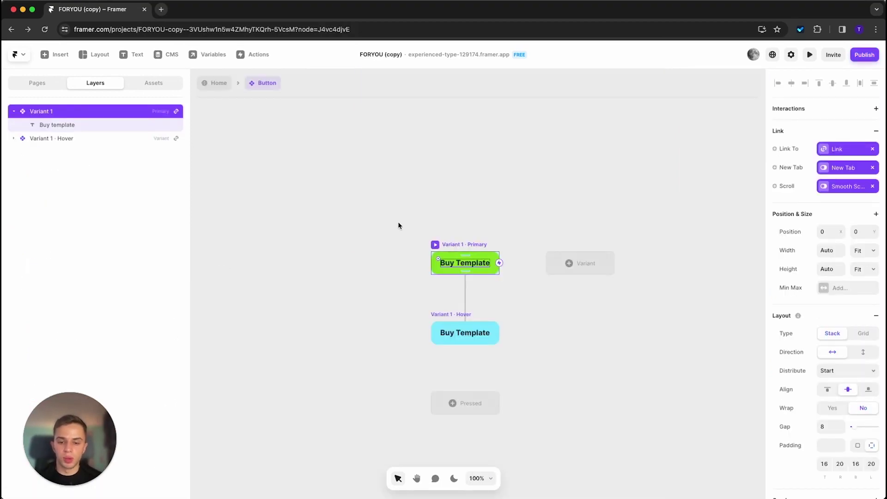
pyautogui.moveTo(374, 213); pyautogui.dragTo(614, 314)
pyautogui.click(614, 317)
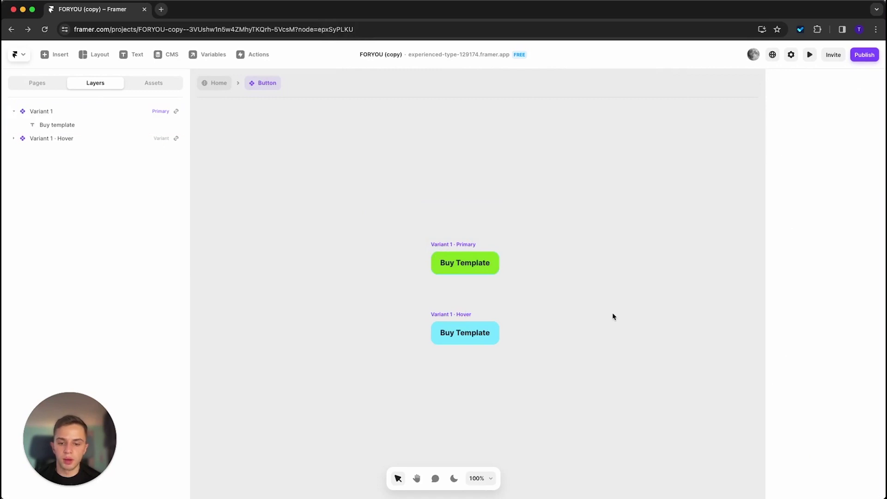
pyautogui.click(453, 244)
pyautogui.click(463, 316)
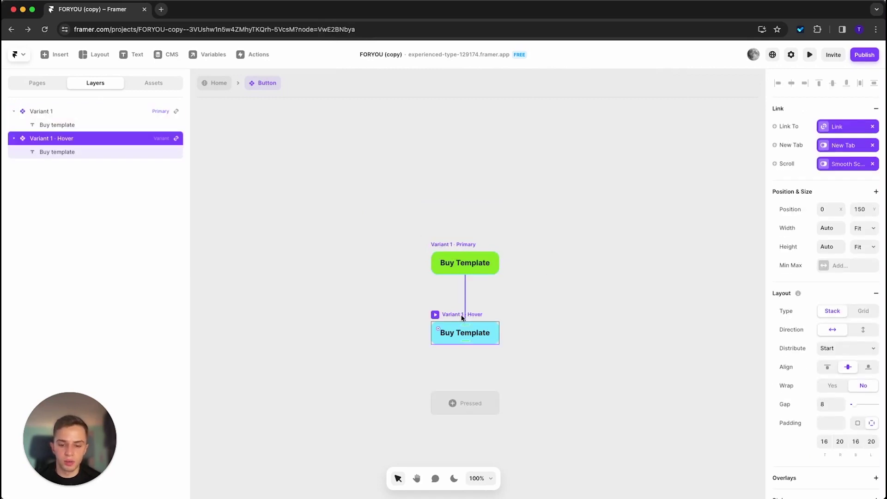
pyautogui.click(577, 325)
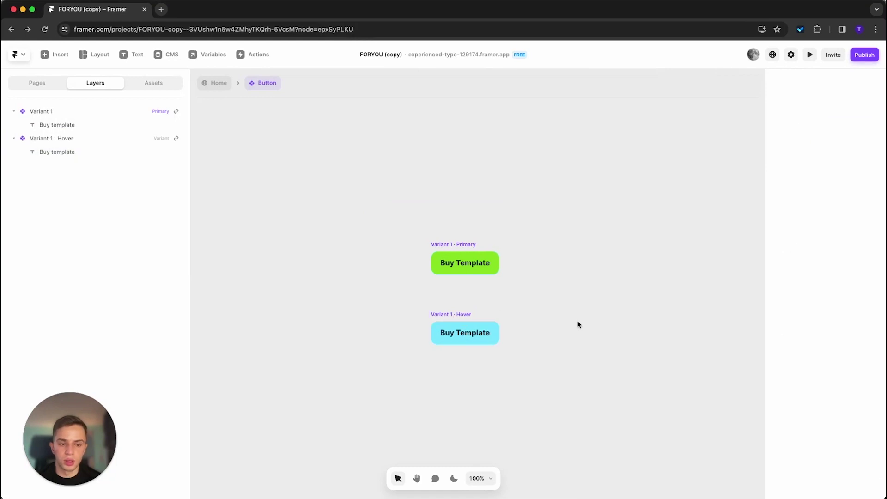
# Set both the fill and the border colour of the button's Primary variant to the Dark Highlight style.
pyautogui.click(460, 246)
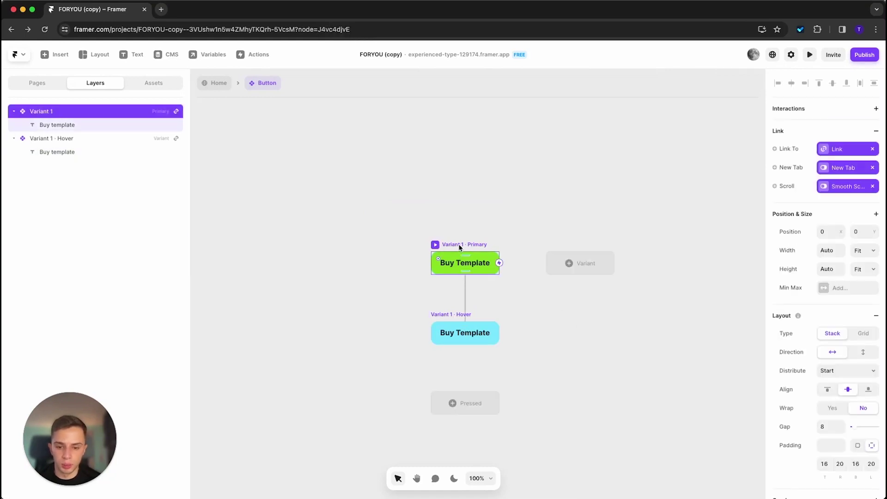
pyautogui.scroll(-5, 785, 311)
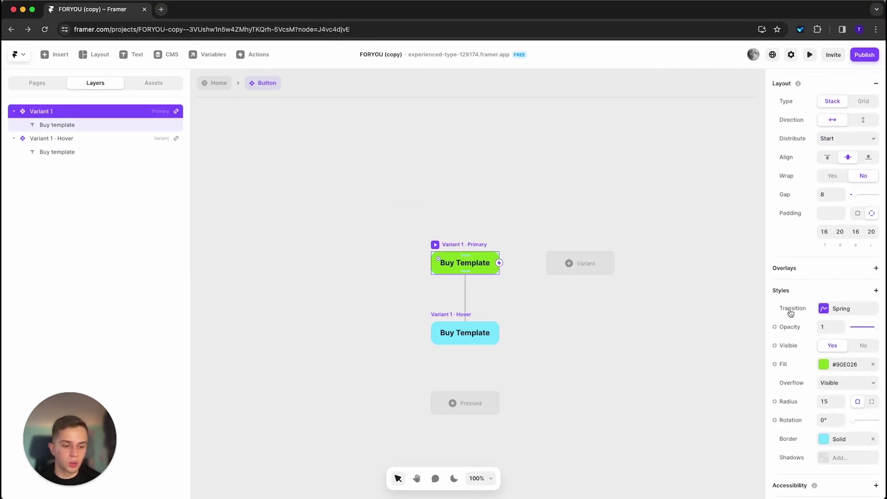
pyautogui.click(848, 370)
pyautogui.click(690, 433)
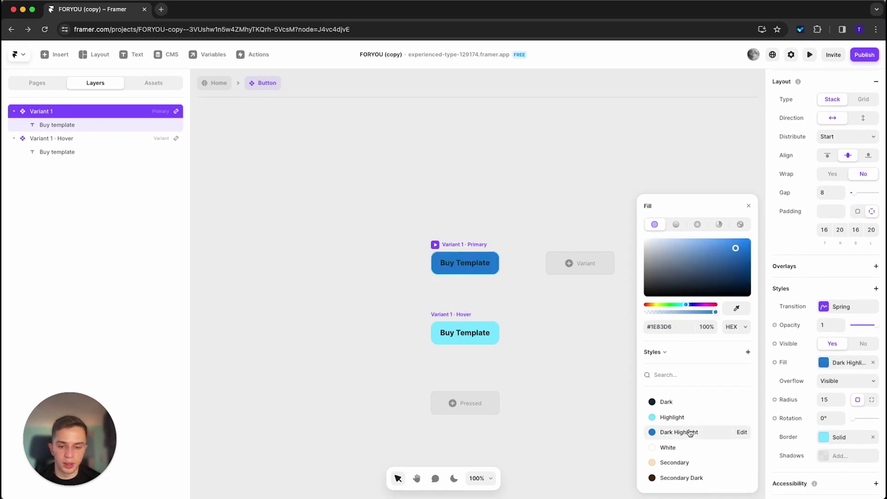
pyautogui.click(838, 445)
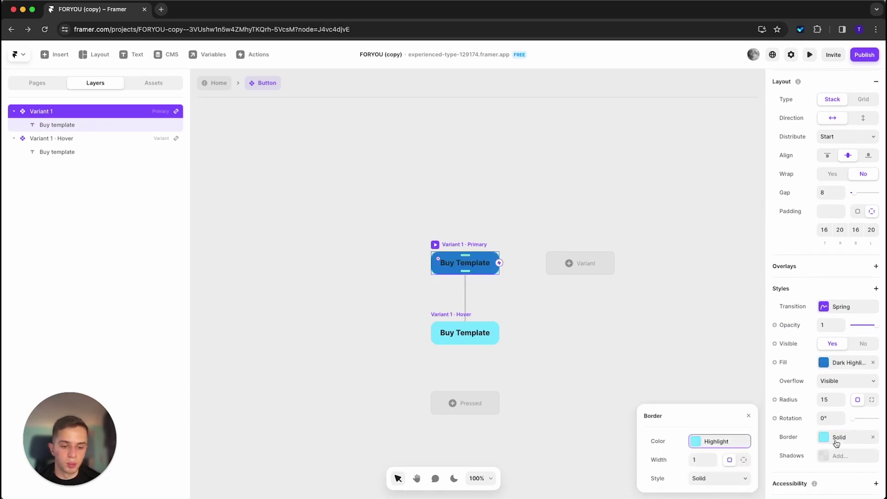
pyautogui.click(710, 443)
pyautogui.click(679, 432)
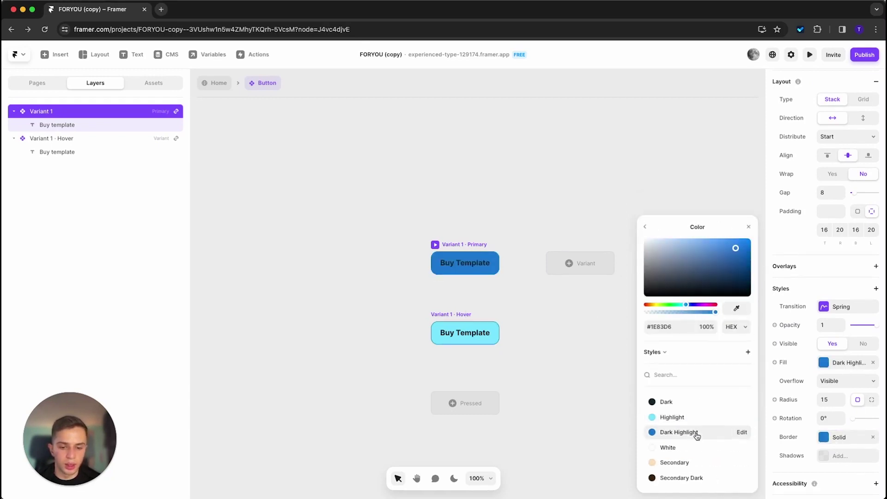
# Set the Buy Template text colour in the button's Primary variant to White.
pyautogui.click(479, 266)
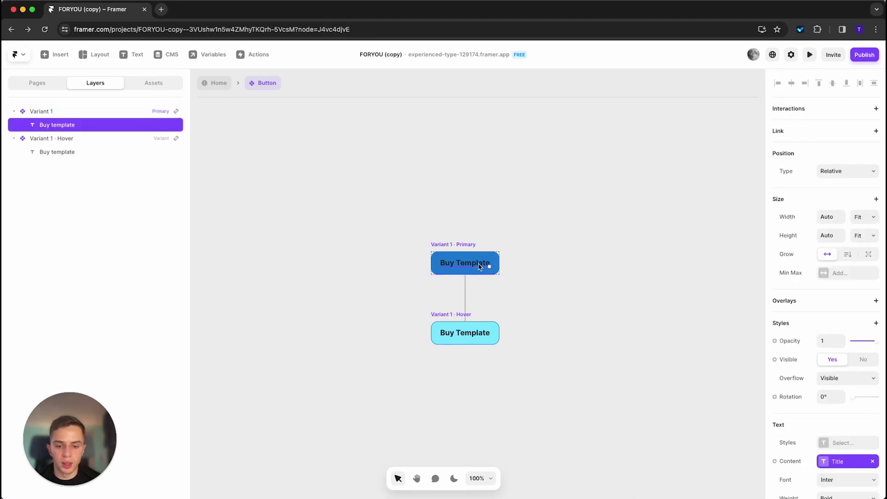
pyautogui.scroll(-5, 815, 405)
pyautogui.click(845, 368)
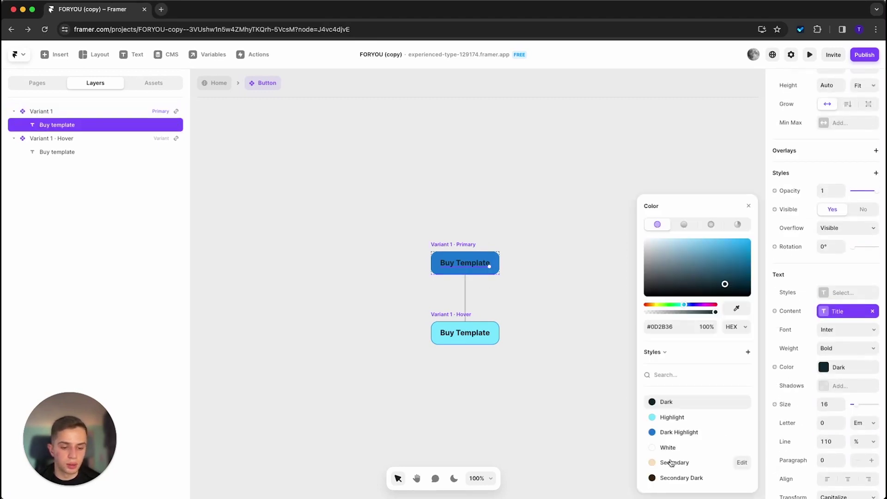
pyautogui.click(660, 451)
pyautogui.click(540, 447)
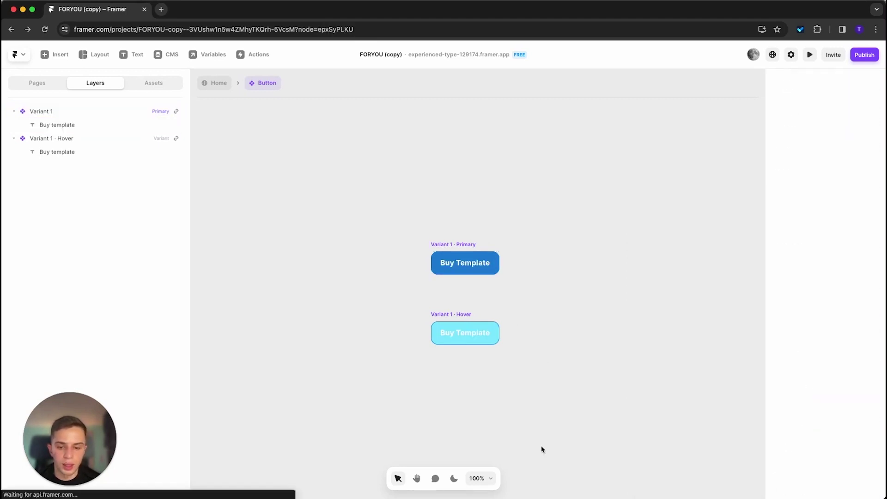
# Set the Buy Template text colour in the button's Hover variant to Dark.
pyautogui.click(473, 339)
pyautogui.scroll(-5, 830, 370)
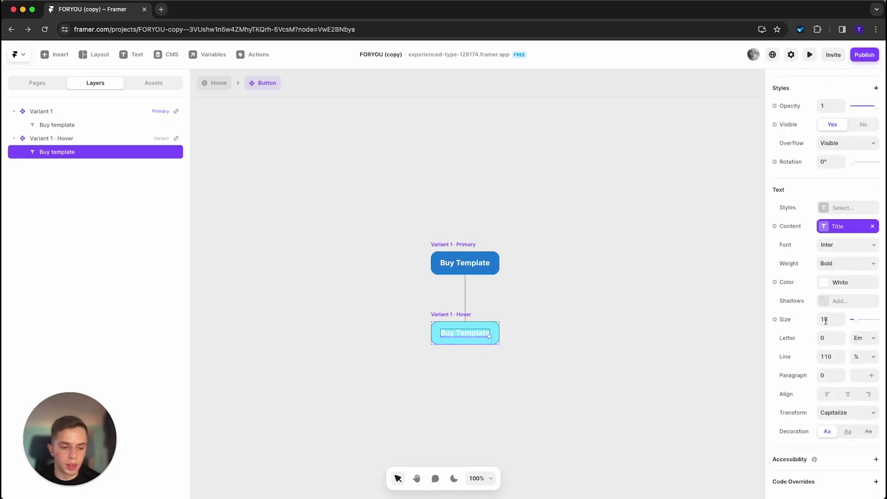
pyautogui.click(838, 290)
pyautogui.click(698, 402)
pyautogui.click(502, 382)
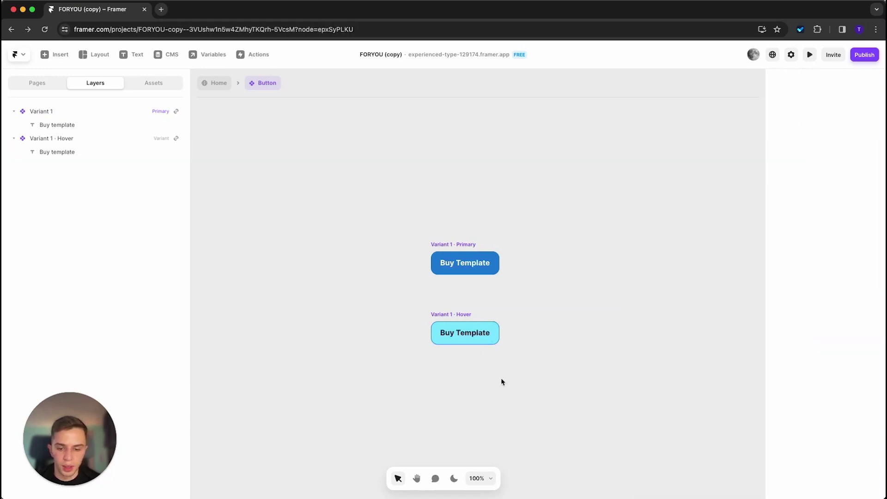
# Set the border colour of the button's Hover variant to Highlight.
pyautogui.click(446, 312)
pyautogui.scroll(-5, 820, 351)
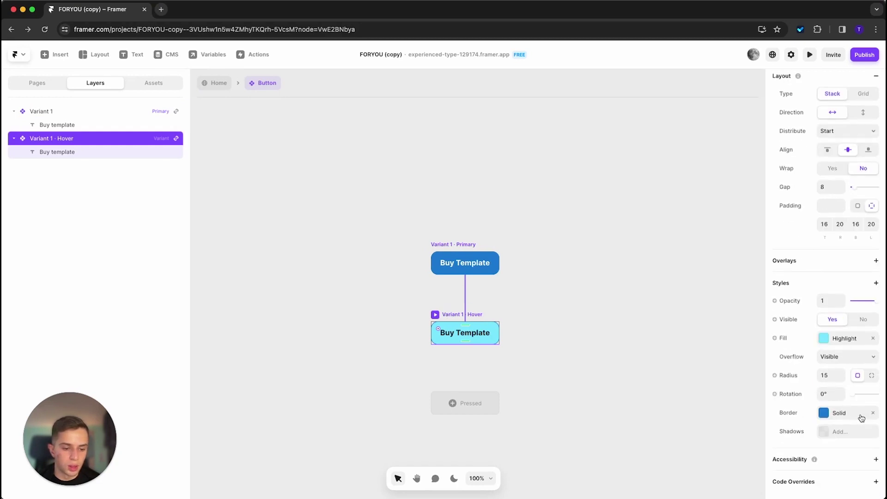
pyautogui.click(862, 418)
pyautogui.click(732, 439)
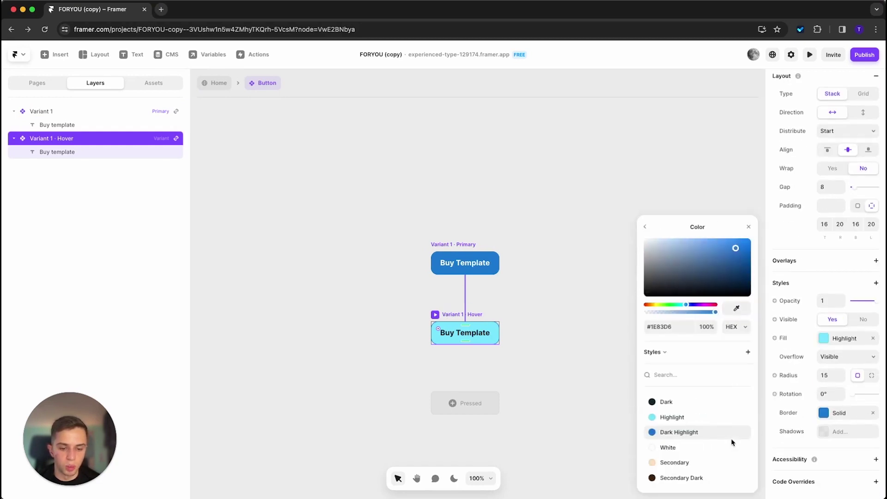
pyautogui.click(701, 418)
pyautogui.click(561, 410)
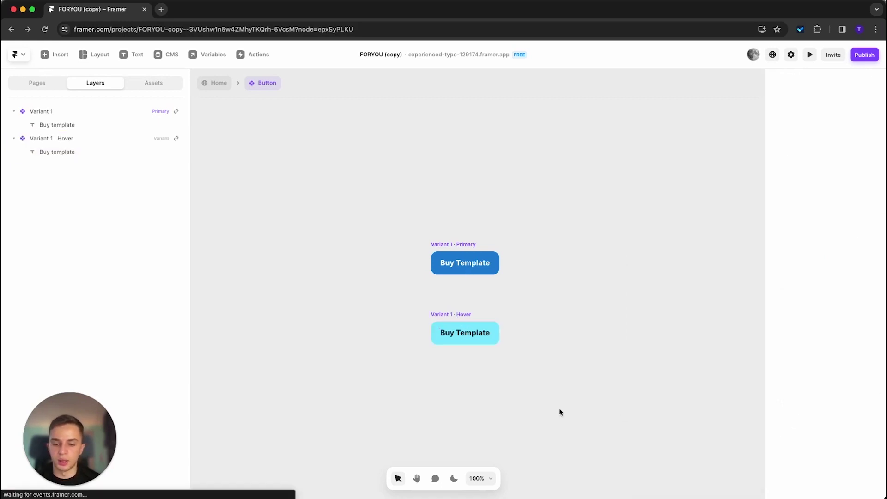
# Preview the recoloured button component, both with nothing selected and with its Primary variant selected, and return to the editor.
pyautogui.click(810, 55)
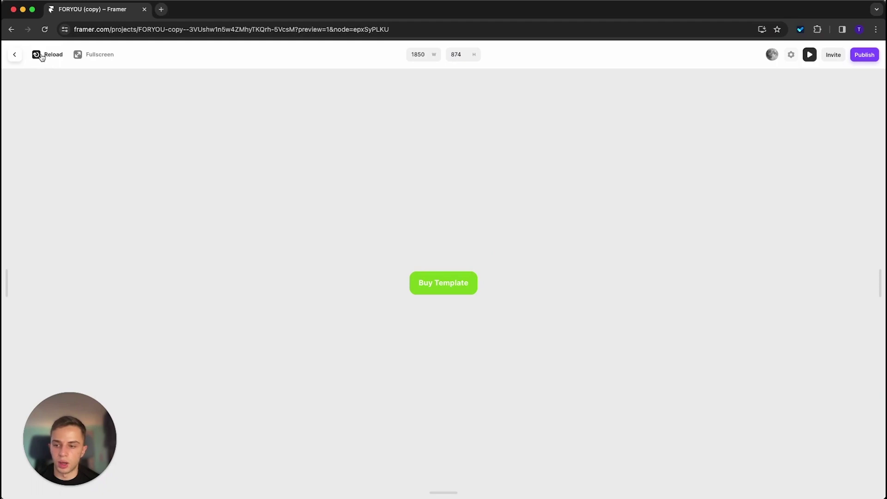
pyautogui.click(12, 56)
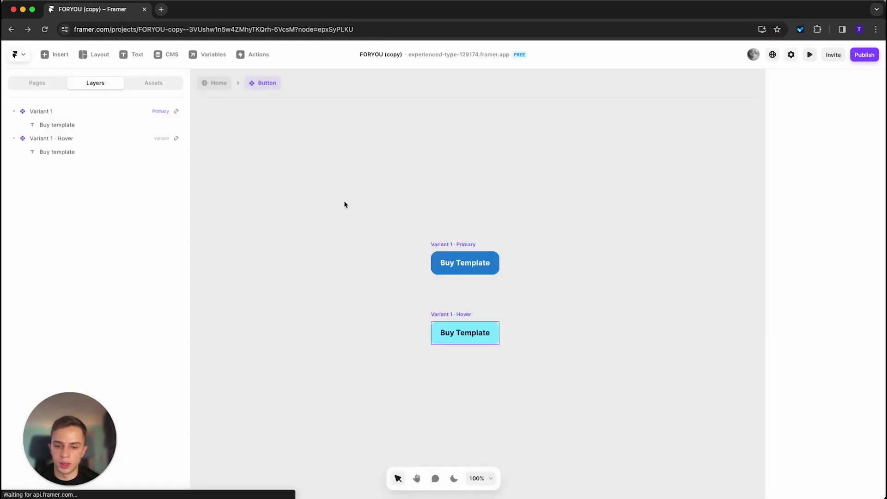
pyautogui.click(451, 244)
pyautogui.click(810, 56)
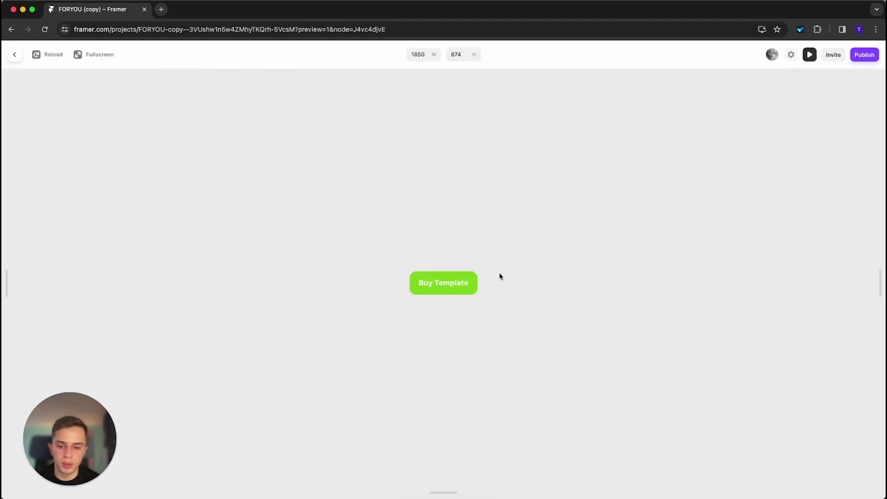
pyautogui.moveTo(542, 236); pyautogui.dragTo(353, 319)
pyautogui.click(13, 55)
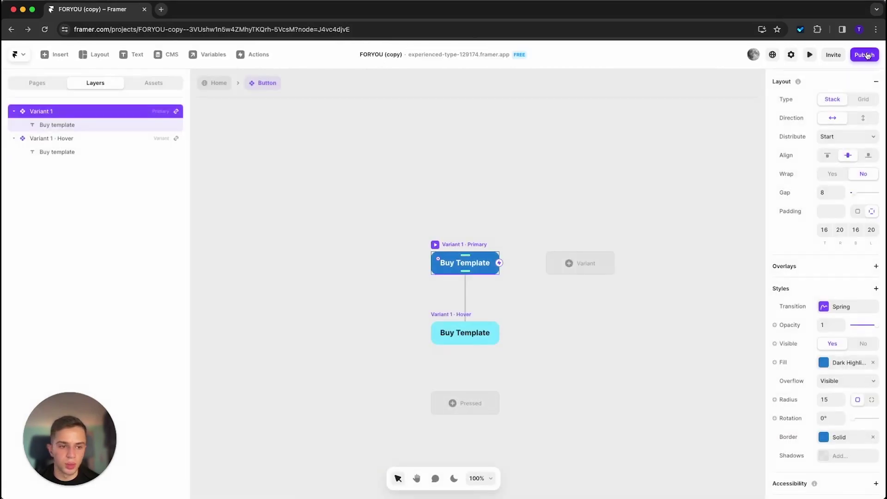
# Publish the updated website and open the live site to check the hero button.
pyautogui.click(864, 54)
pyautogui.click(808, 139)
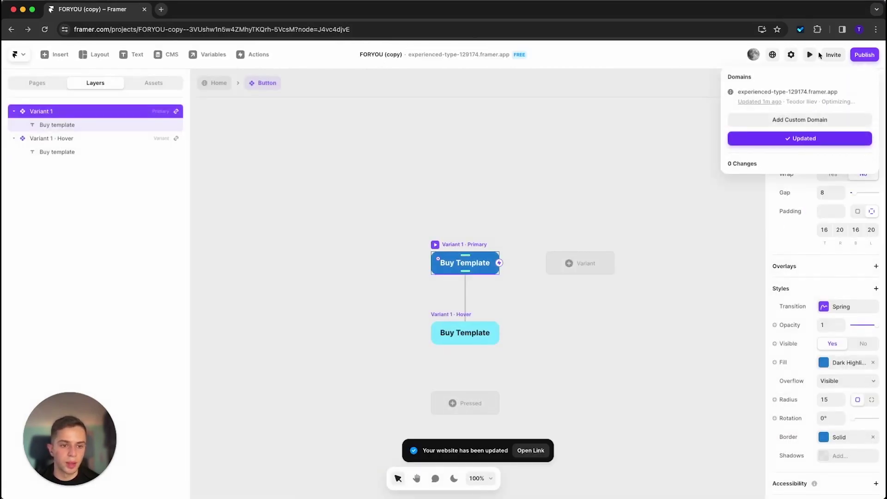
pyautogui.click(759, 91)
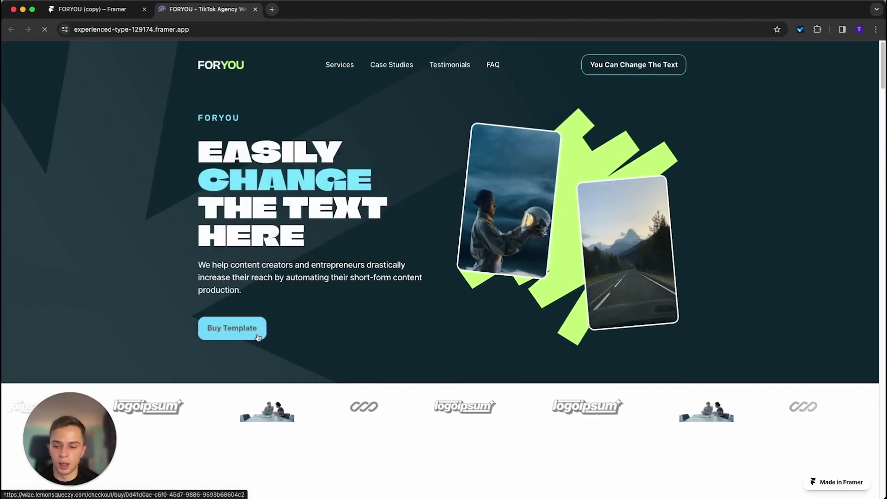
# Switch back to the Framer project's Home page, open the Nav Button component inside Navigation, and examine its Primary and Hover variants.
pyautogui.click(98, 14)
pyautogui.click(217, 84)
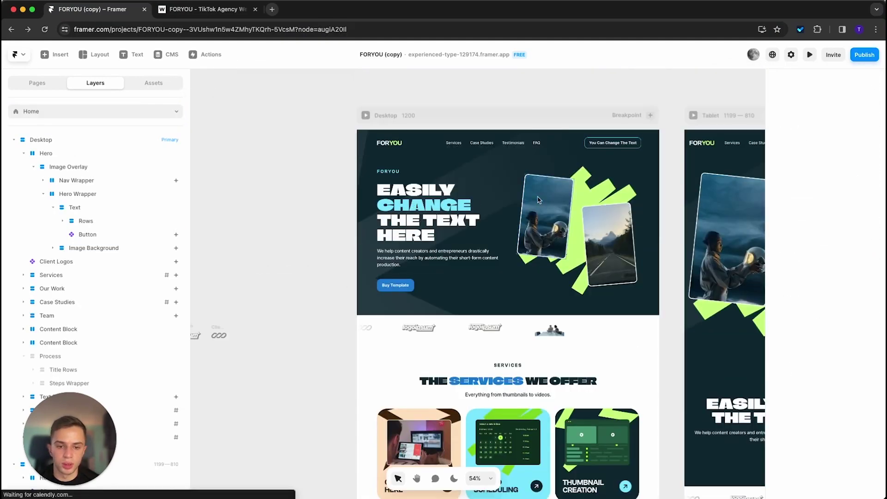
pyautogui.doubleClick(562, 145)
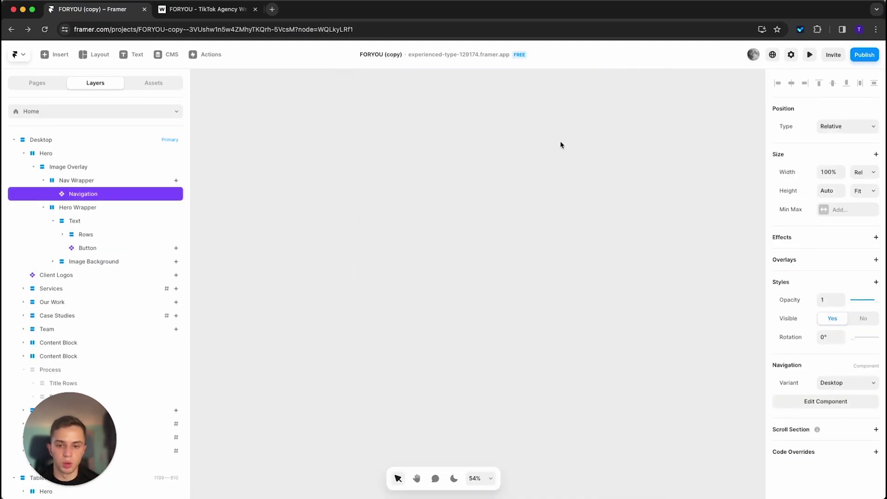
pyautogui.doubleClick(684, 297)
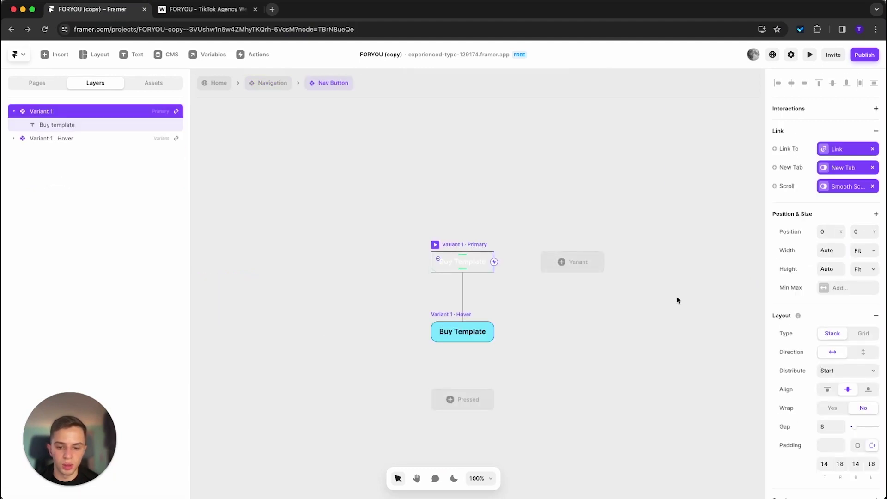
pyautogui.moveTo(373, 195); pyautogui.dragTo(508, 287)
pyautogui.moveTo(391, 290); pyautogui.dragTo(527, 365)
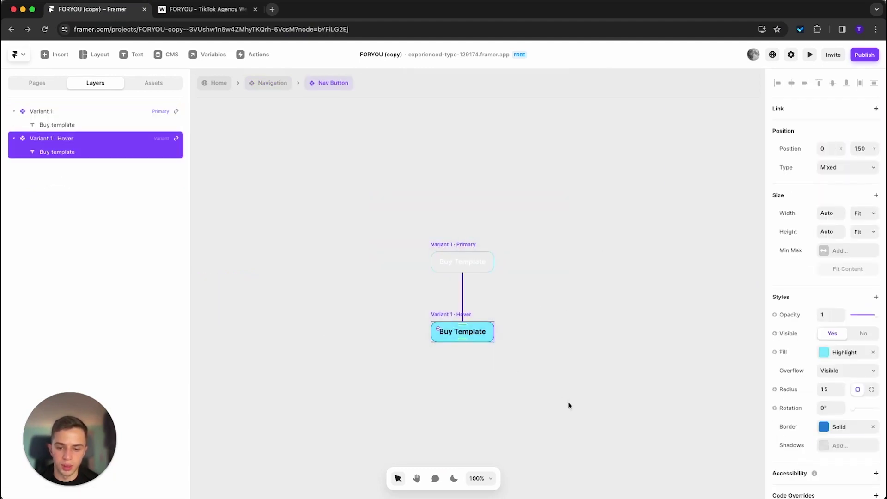
# Try adding an outside shadow to the Nav Button's Primary variant.
pyautogui.moveTo(571, 408); pyautogui.dragTo(543, 291)
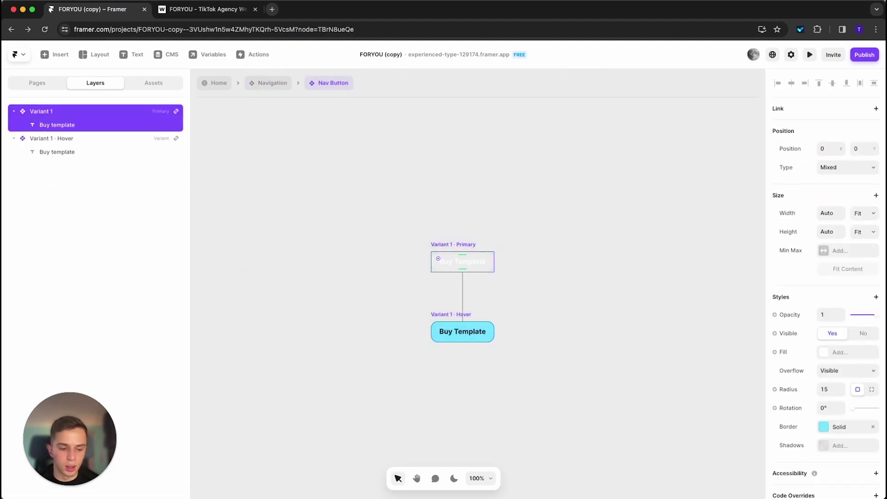
pyautogui.scroll(-1, 863, 413)
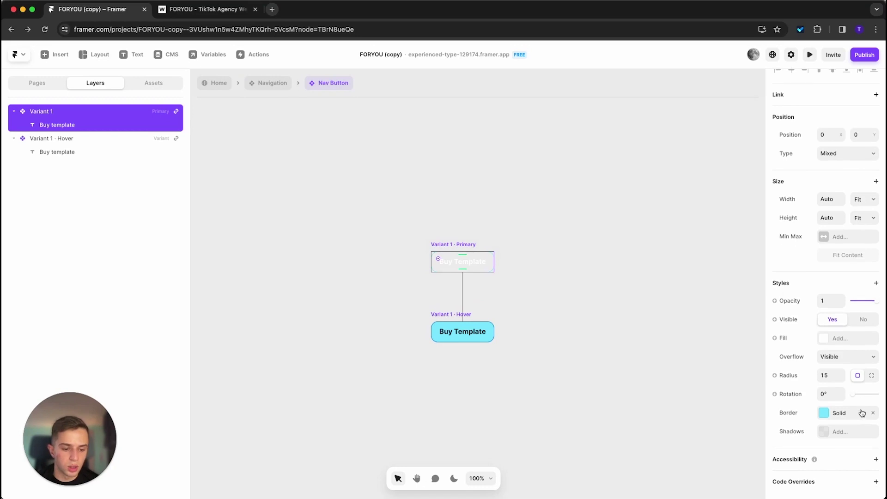
pyautogui.click(835, 434)
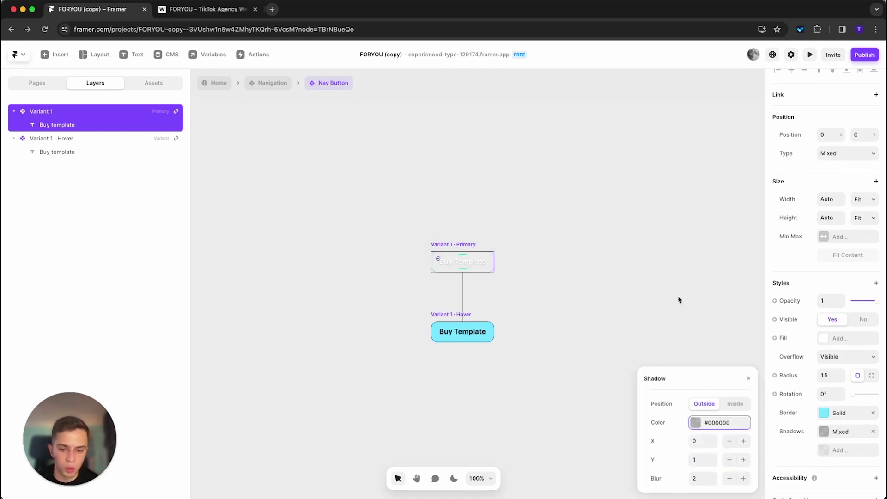
pyautogui.hotkey('ctrl', 'z')
# Return to the Home page and examine the Text Testimonials ticker in the Desktop layout.
pyautogui.click(225, 106)
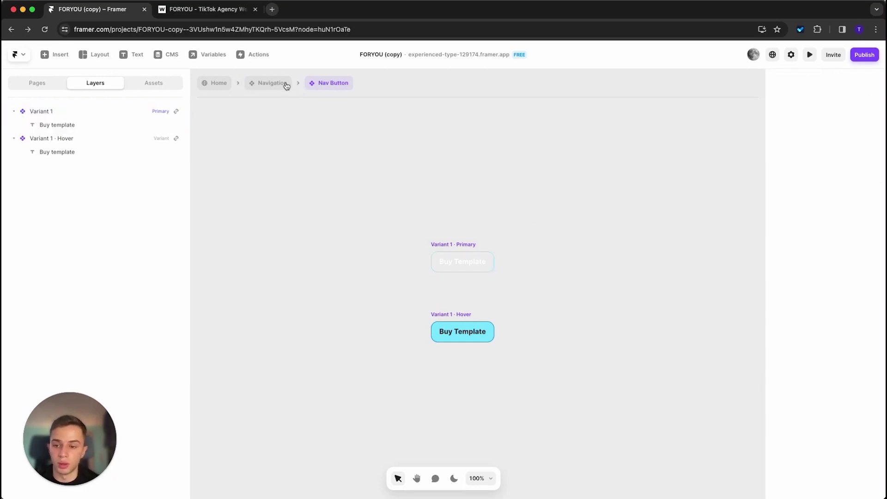
pyautogui.click(286, 86)
pyautogui.click(210, 84)
pyautogui.press('Escape')
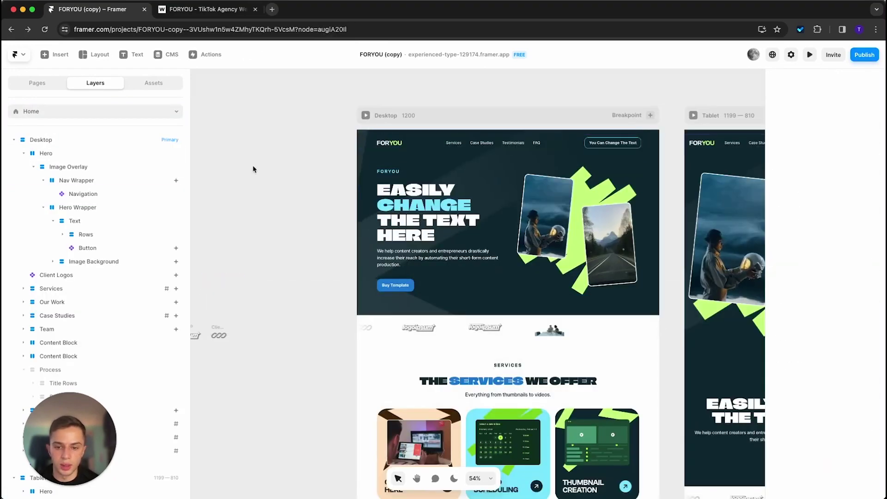
pyautogui.scroll(-5, 452, 228)
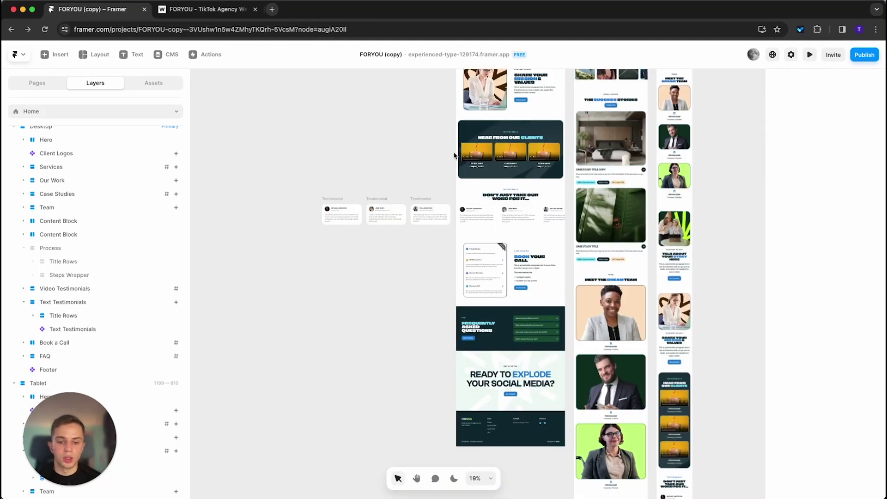
pyautogui.scroll(5, 531, 217)
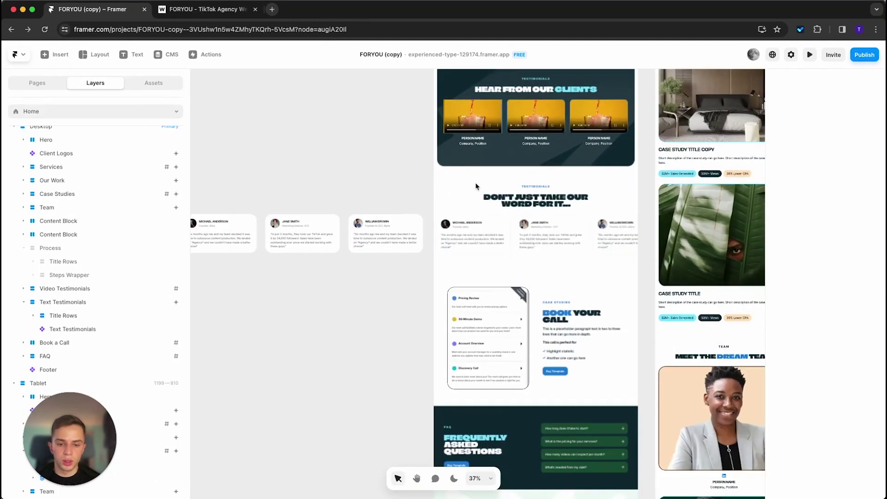
pyautogui.click(583, 247)
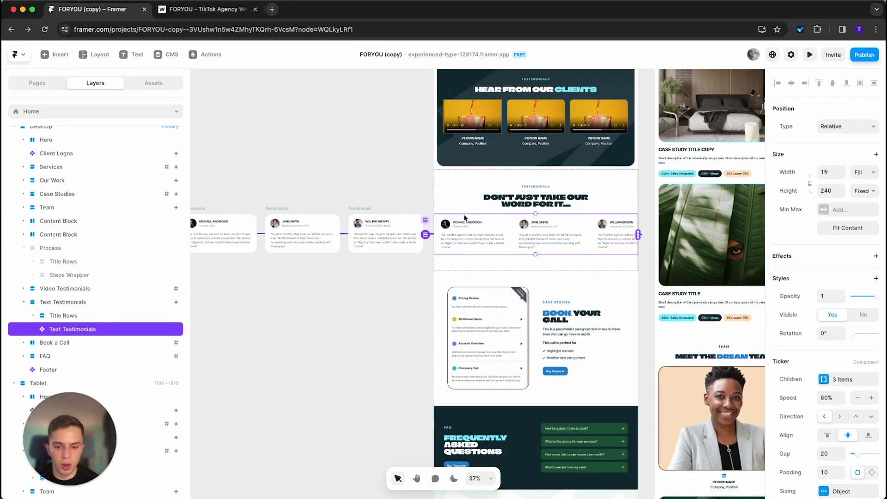
pyautogui.click(416, 193)
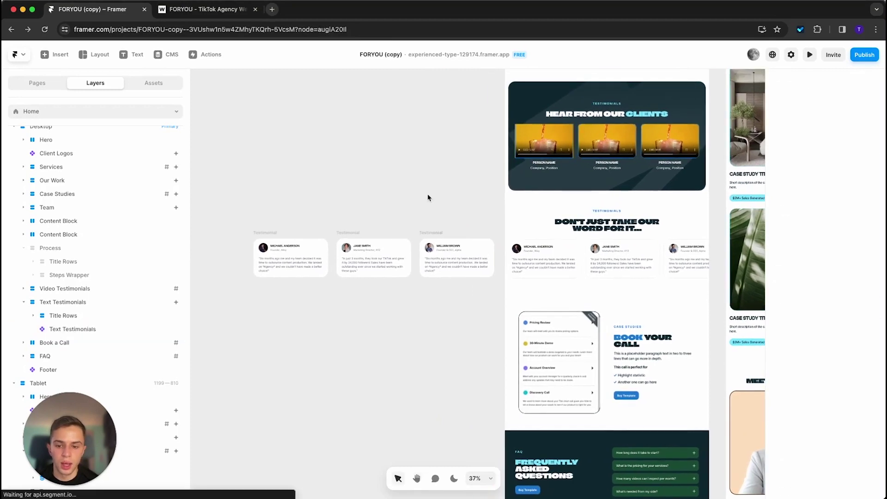
# Examine the first testimonial card's editable parts: its image fill, person name and quote text.
pyautogui.scroll(3, 240, 245)
pyautogui.scroll(4, 240, 245)
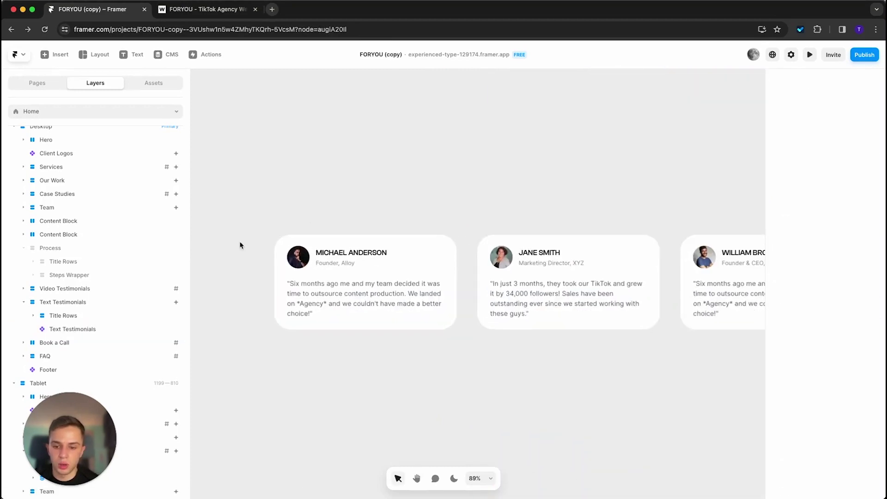
pyautogui.click(298, 257)
pyautogui.click(836, 382)
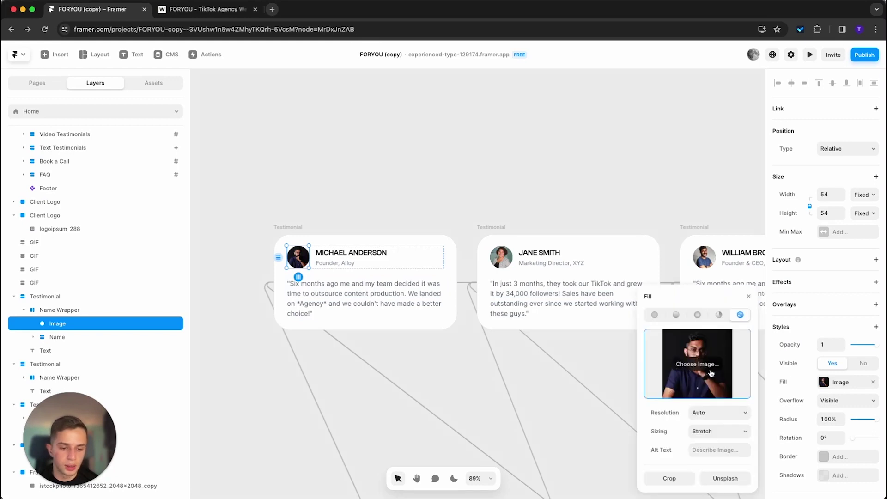
pyautogui.click(474, 134)
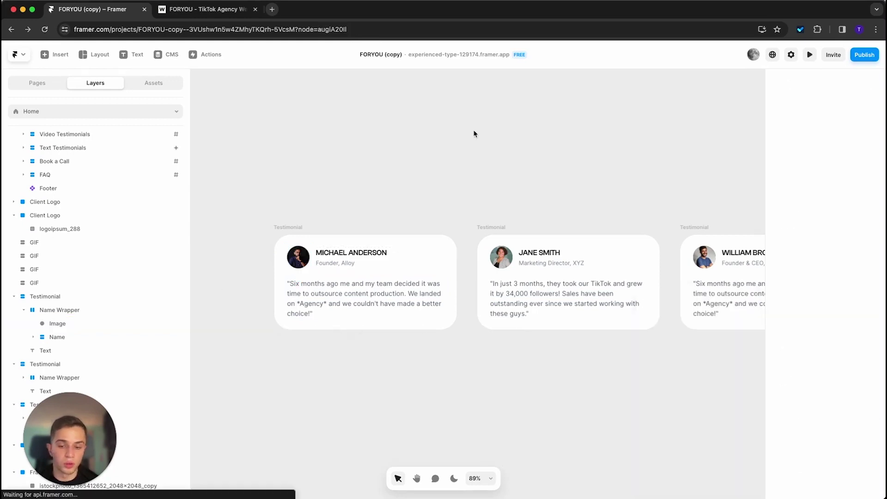
pyautogui.click(298, 257)
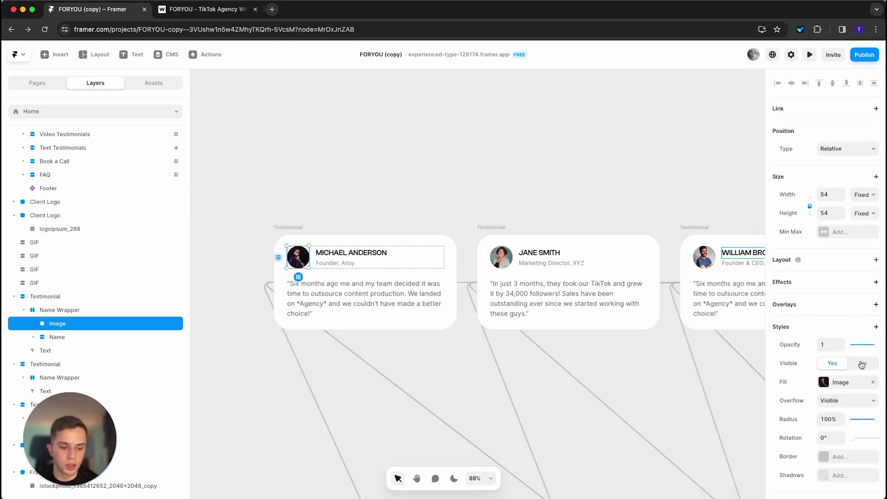
pyautogui.doubleClick(373, 253)
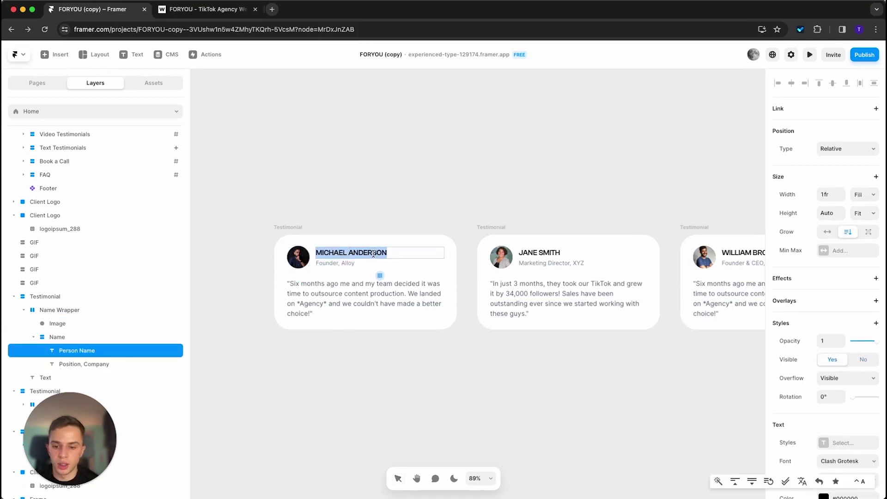
pyautogui.click(345, 289)
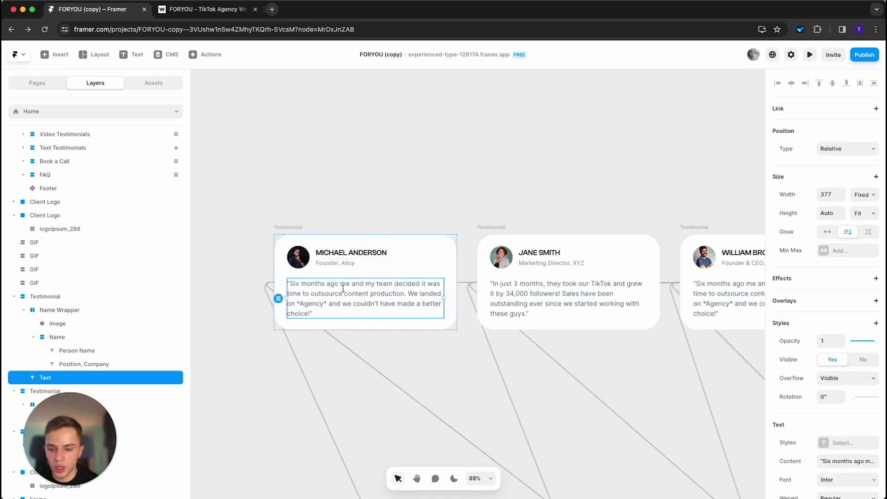
pyautogui.doubleClick(344, 289)
pyautogui.click(390, 143)
# Duplicate the first Testimonial card and place the copy directly to its left on the canvas.
pyautogui.scroll(3, 294, 179)
pyautogui.scroll(-10, 289, 171)
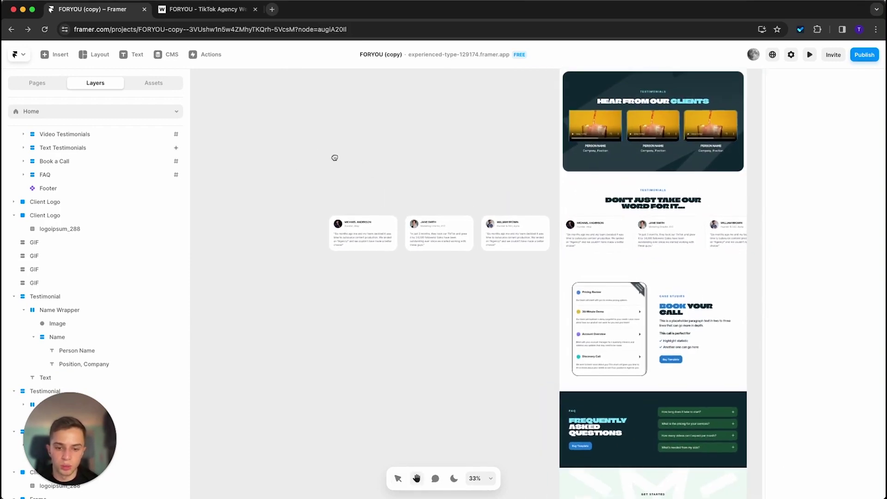
pyautogui.hscroll(-2, 334, 159)
pyautogui.click(347, 211)
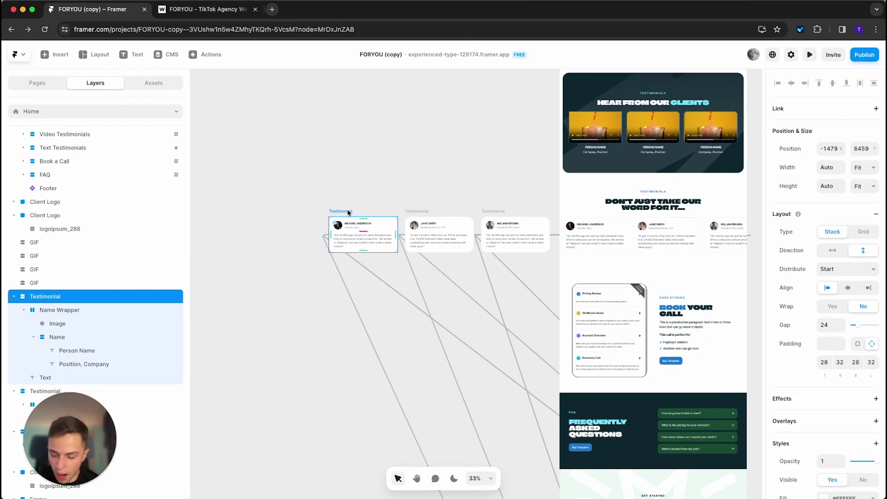
pyautogui.keyDown('alt'); pyautogui.moveTo(350, 211); pyautogui.dragTo(272, 210); pyautogui.keyUp('alt')
pyautogui.click(312, 186)
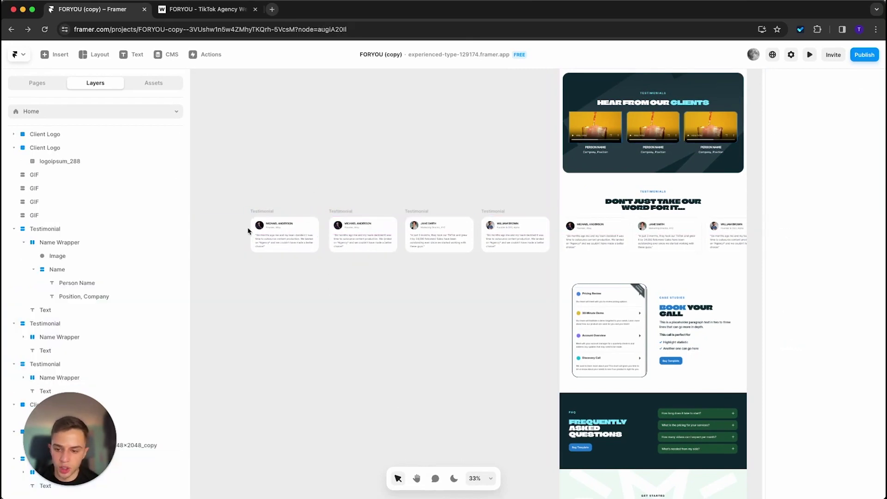
# Connect the duplicated testimonial card to the Text Testimonials ticker as its fourth item.
pyautogui.scroll(-5, 291, 251)
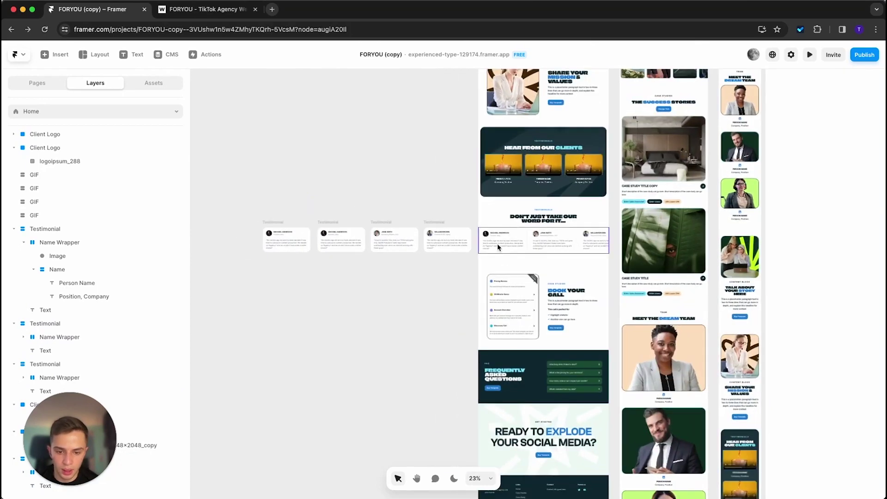
pyautogui.click(498, 247)
pyautogui.moveTo(609, 241); pyautogui.dragTo(287, 248)
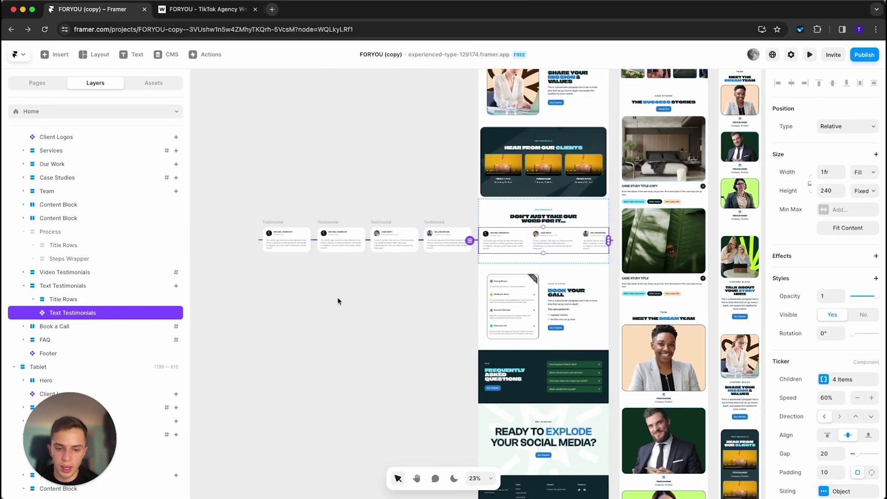
pyautogui.click(368, 284)
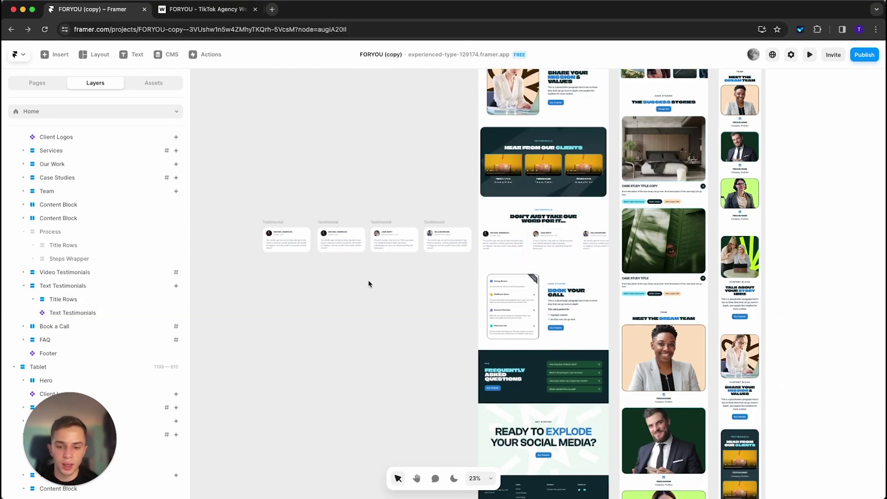
# Delete the duplicated Testimonial card at the far left of the testimonial row.
pyautogui.click(277, 223)
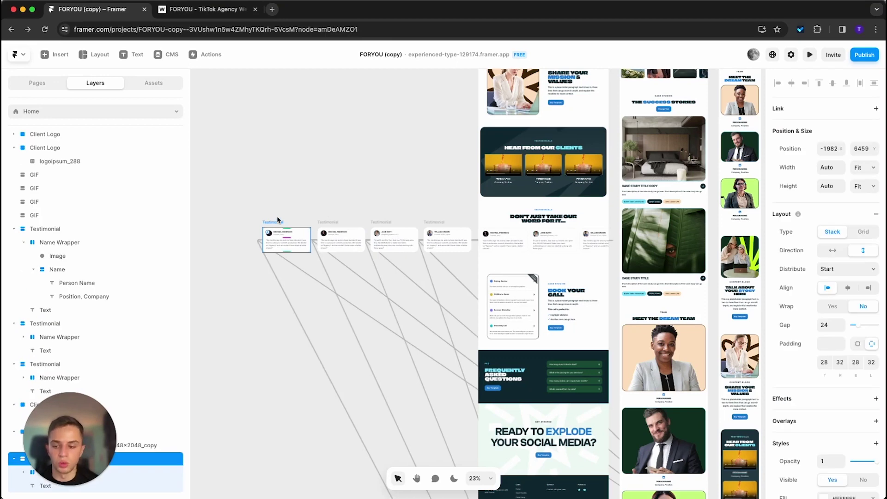
pyautogui.press('Delete')
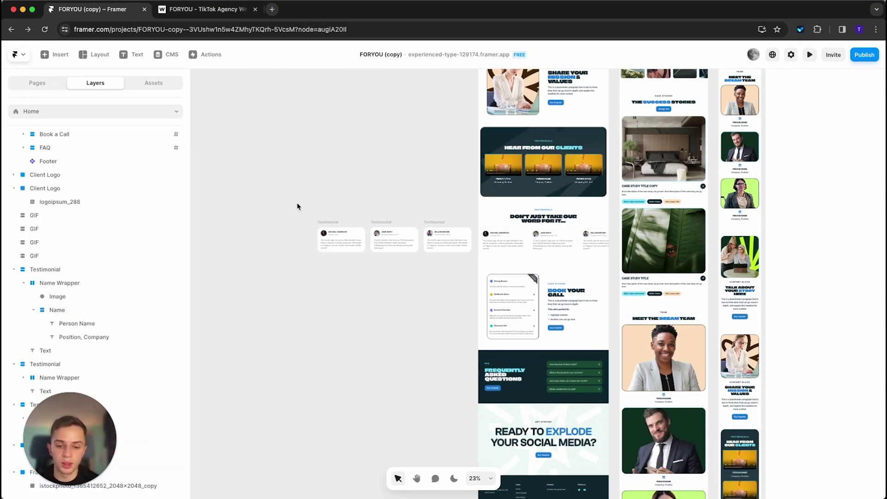
# Open the Footer component of the Home page's Desktop layout for editing.
pyautogui.moveTo(416, 192); pyautogui.dragTo(323, 219)
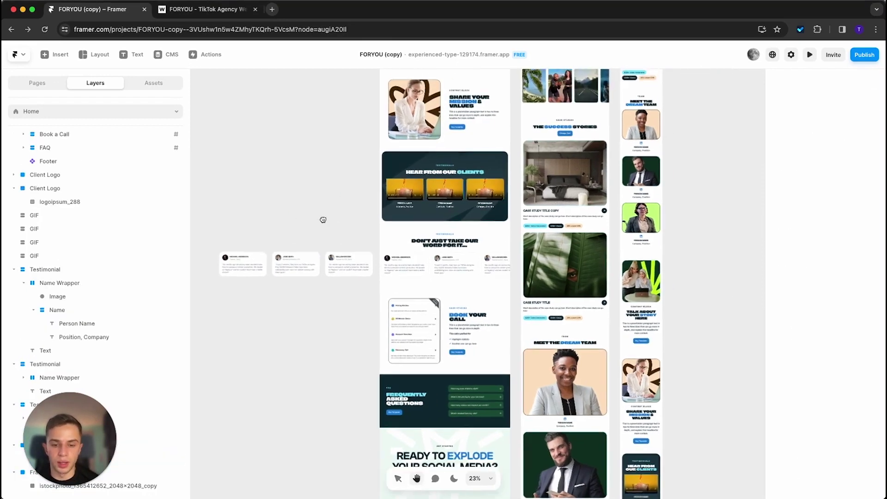
pyautogui.scroll(-5, 426, 278)
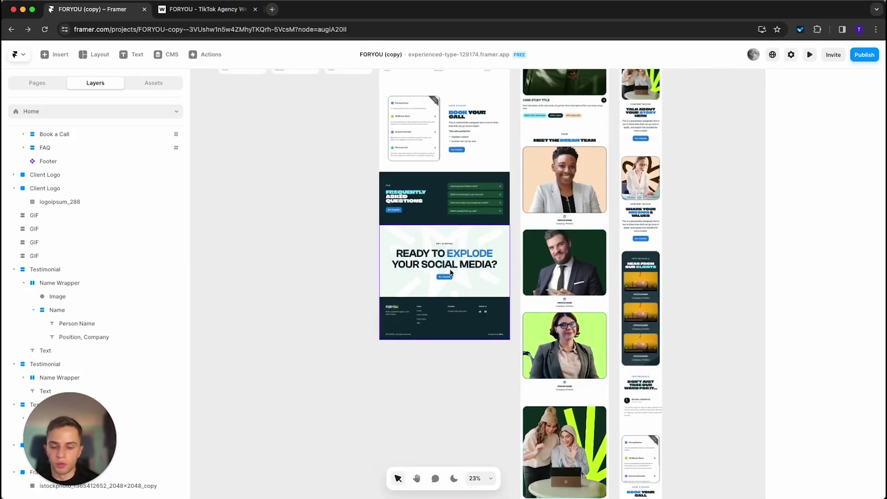
pyautogui.doubleClick(450, 268)
pyautogui.click(223, 82)
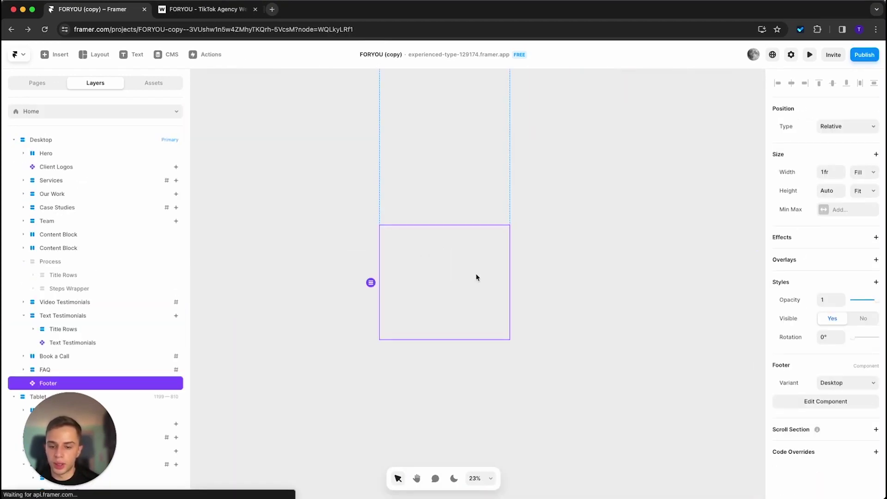
pyautogui.doubleClick(460, 273)
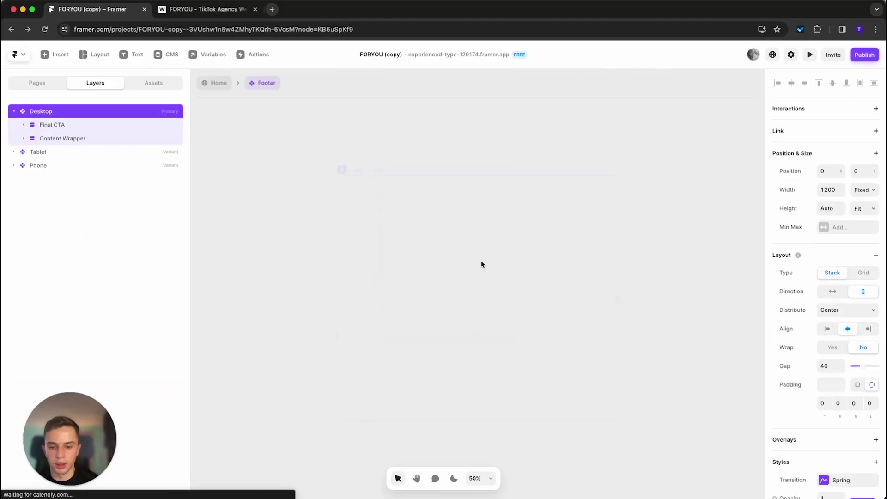
pyautogui.hscroll(3, 467, 140)
pyautogui.click(249, 143)
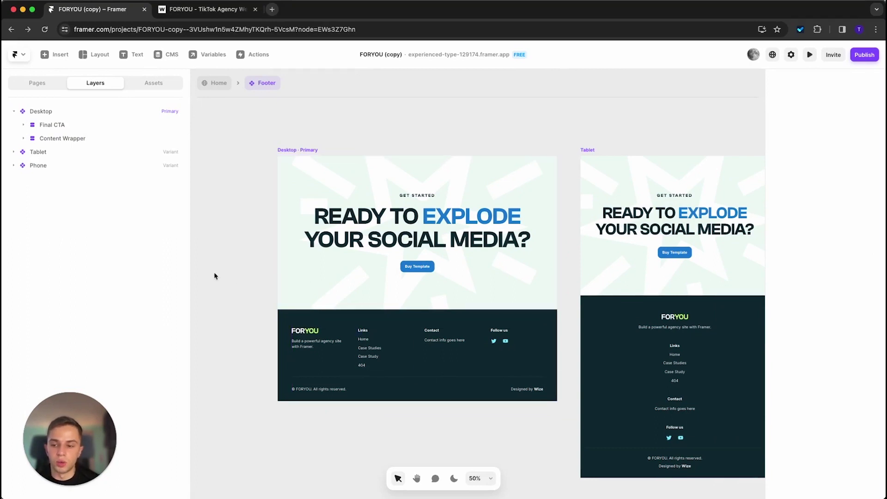
# Examine the Footer component's Desktop, Tablet and Phone variants.
pyautogui.click(46, 116)
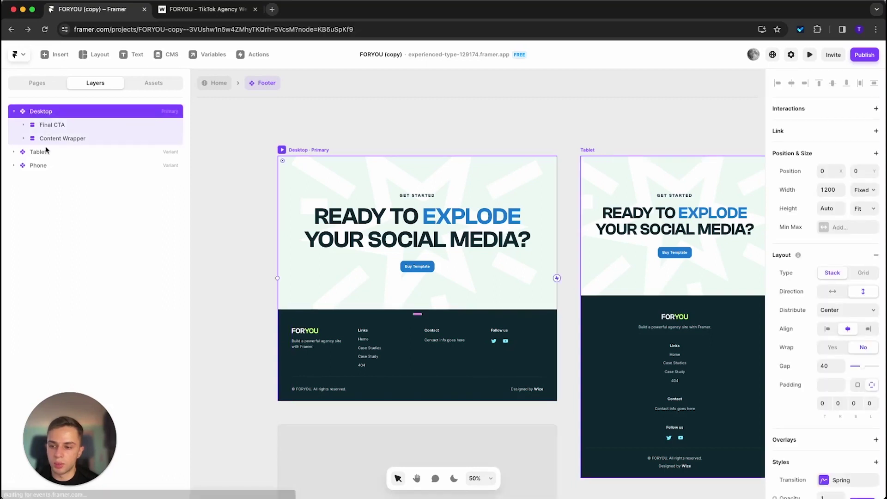
pyautogui.click(46, 152)
pyautogui.click(44, 192)
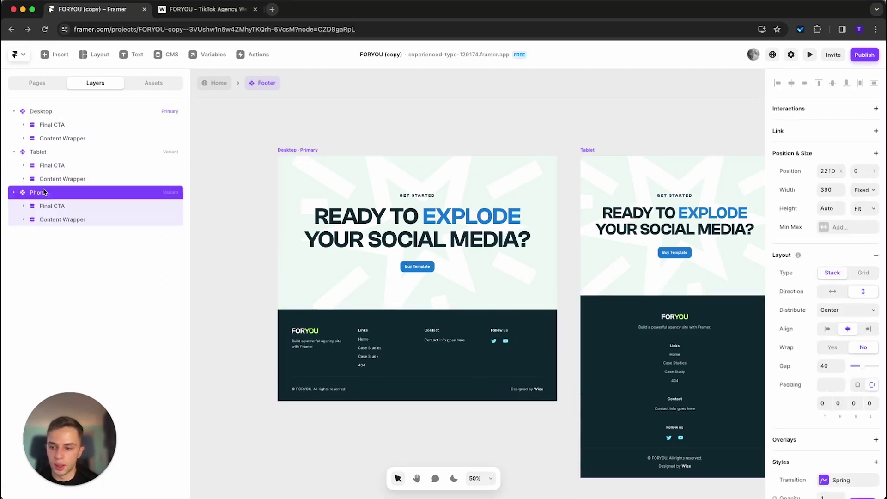
# Set the fill of the Final CTA in the Footer's Desktop variant to the Dark Highlight colour style.
pyautogui.click(52, 126)
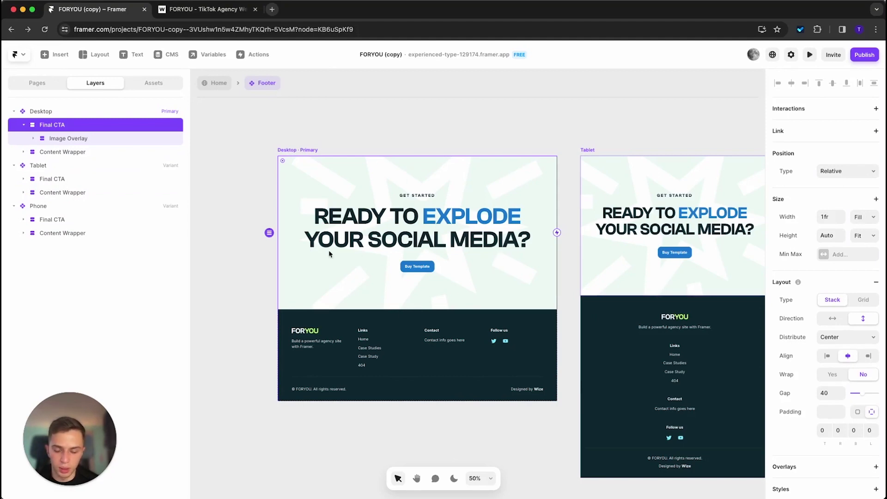
pyautogui.scroll(-5, 823, 324)
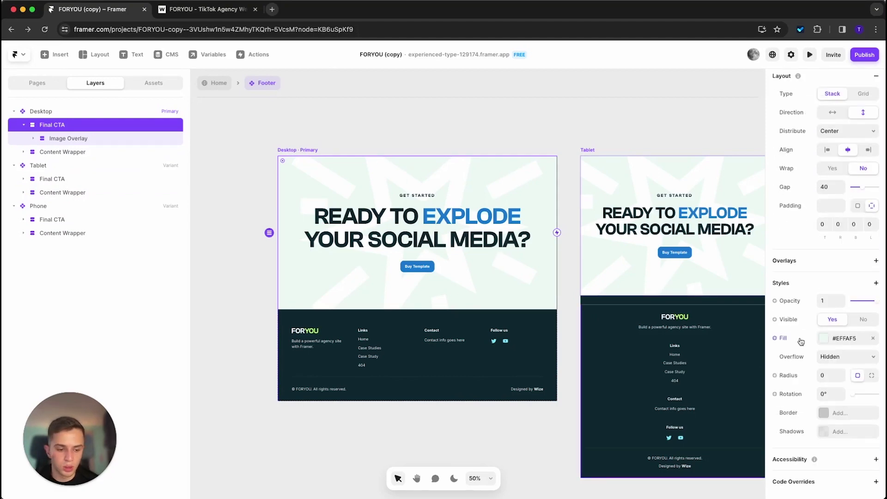
pyautogui.click(832, 340)
pyautogui.moveTo(707, 266); pyautogui.dragTo(691, 241)
pyautogui.click(678, 437)
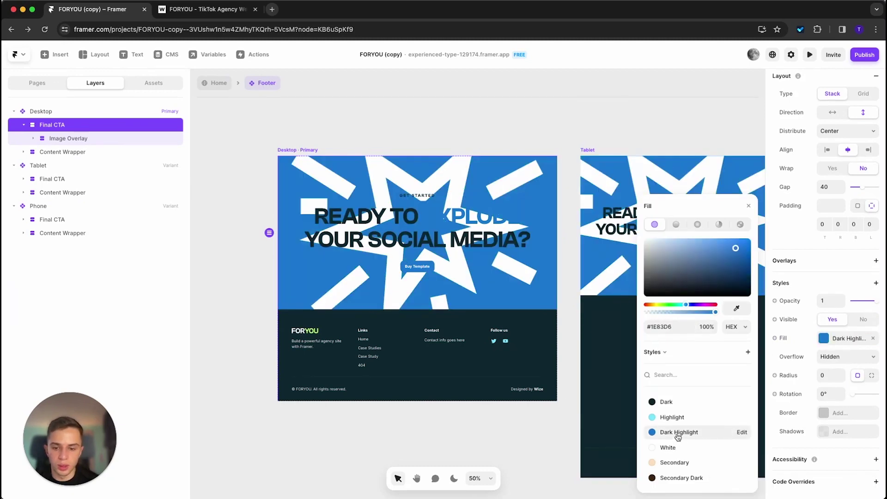
# Remove the image fill from the Image Overlay in the Footer's Desktop Final CTA.
pyautogui.click(57, 139)
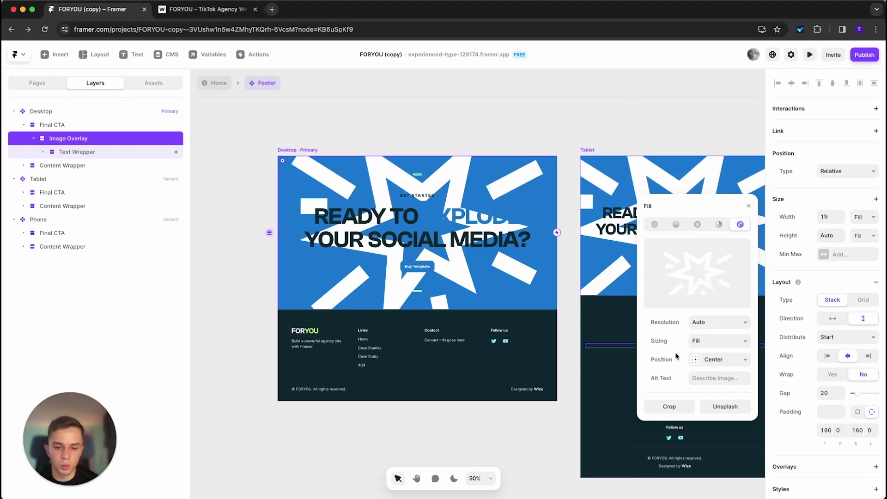
pyautogui.moveTo(712, 275)
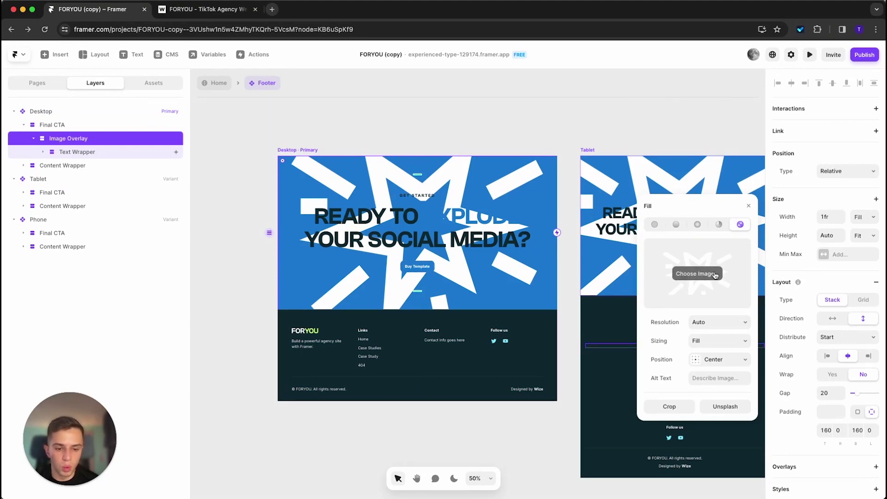
pyautogui.scroll(-5, 880, 406)
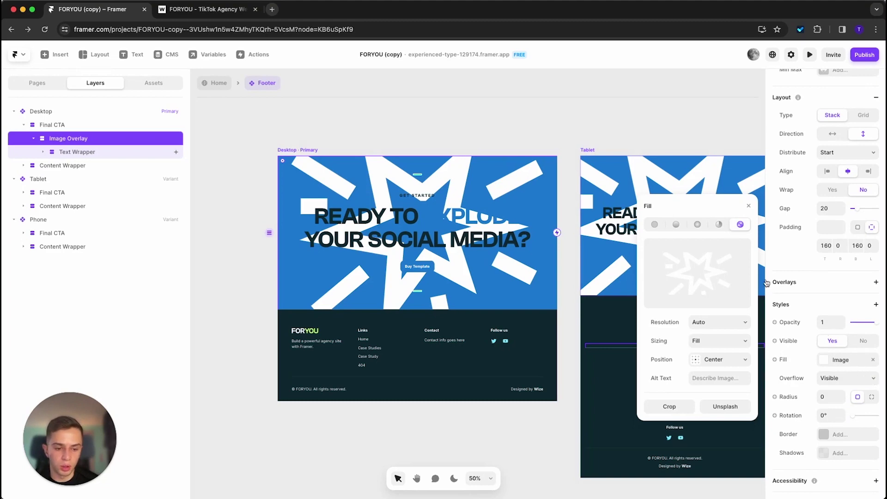
pyautogui.moveTo(747, 287)
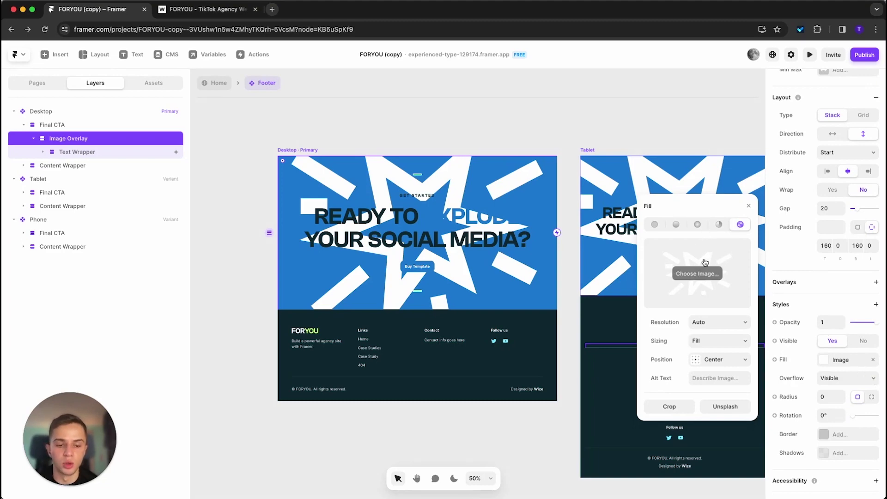
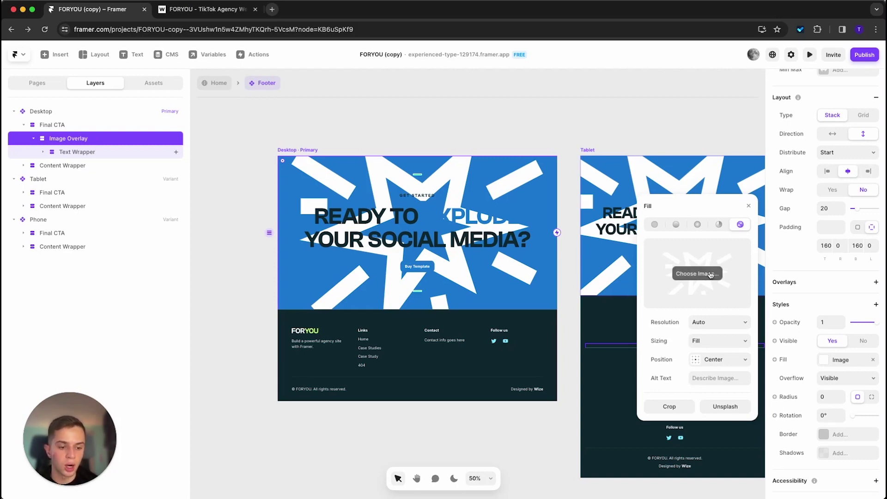
pyautogui.click(874, 361)
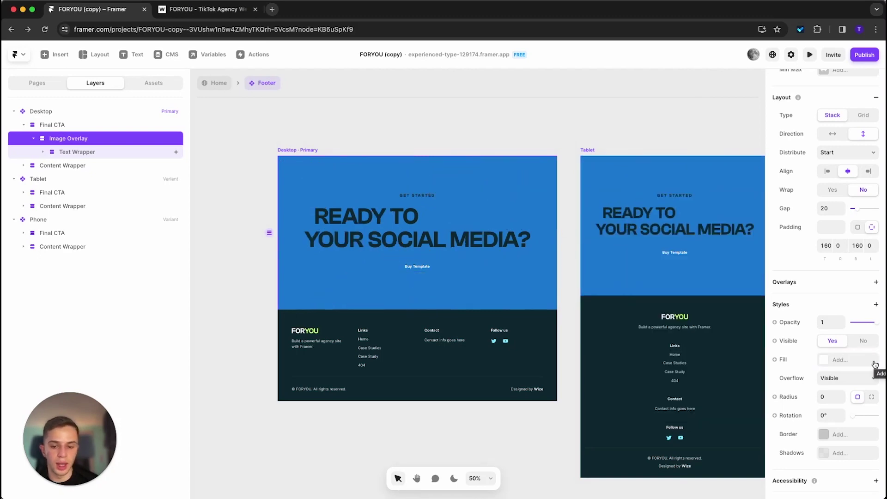
# Set the text colour of the Pre-Heading and Headline in the Footer's Desktop variant to the White colour style.
pyautogui.click(124, 151)
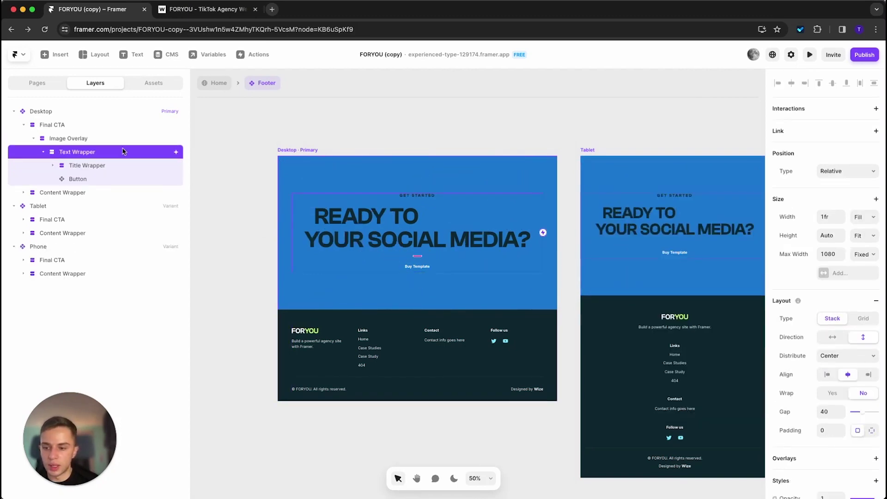
pyautogui.click(452, 105)
pyautogui.click(429, 199)
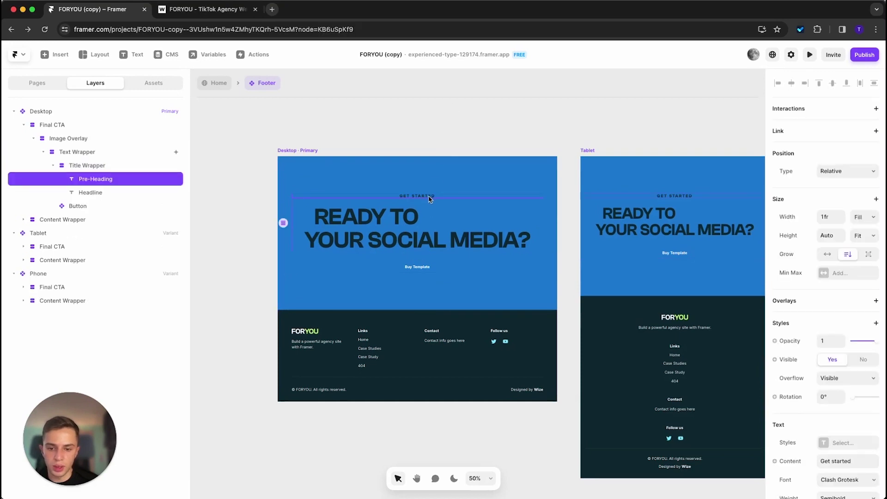
pyautogui.keyDown('shift'); pyautogui.click(438, 221); pyautogui.keyUp('shift')
pyautogui.scroll(-2, 834, 401)
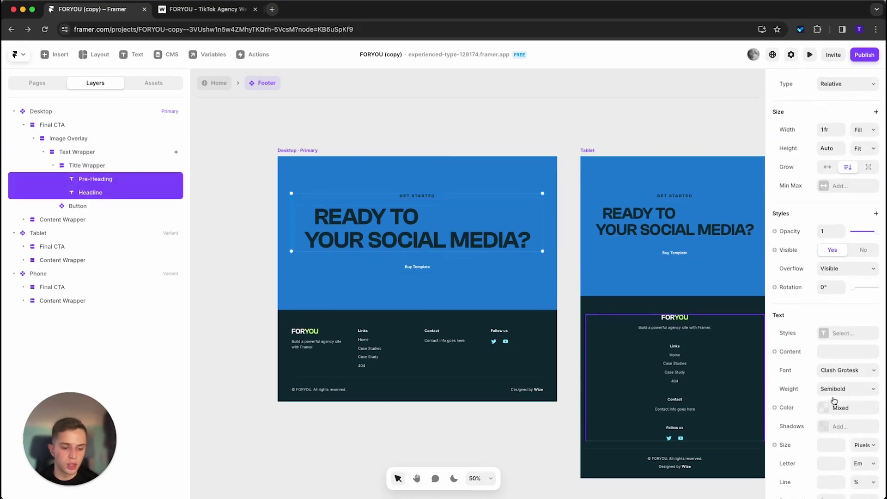
pyautogui.click(832, 407)
pyautogui.click(665, 447)
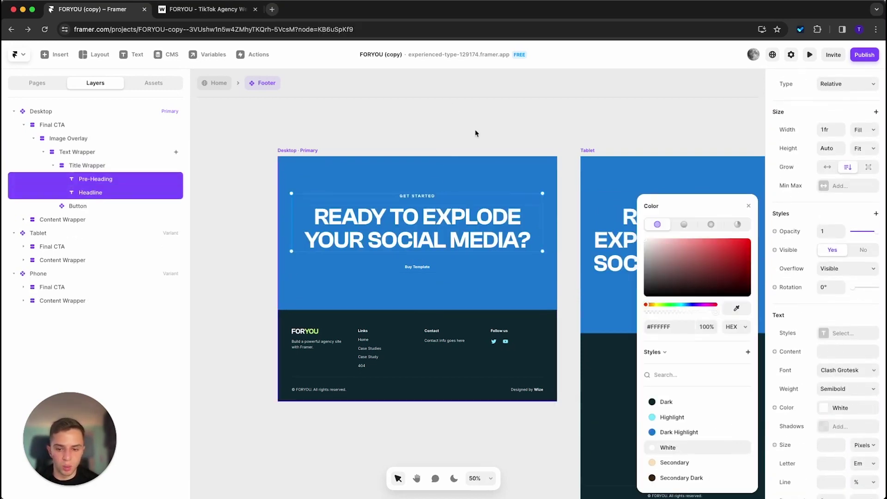
pyautogui.click(465, 107)
# Change the fill of the Final CTA in the Footer's Desktop variant to the Highlight colour style.
pyautogui.click(426, 272)
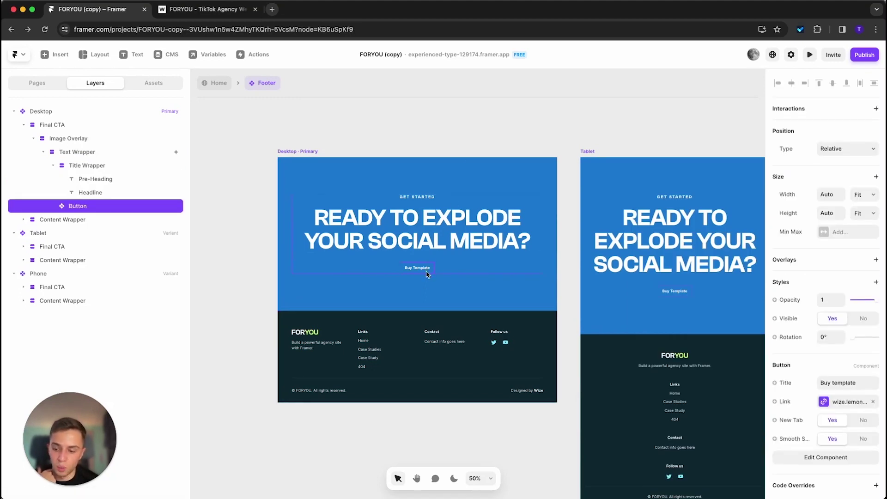
pyautogui.click(319, 172)
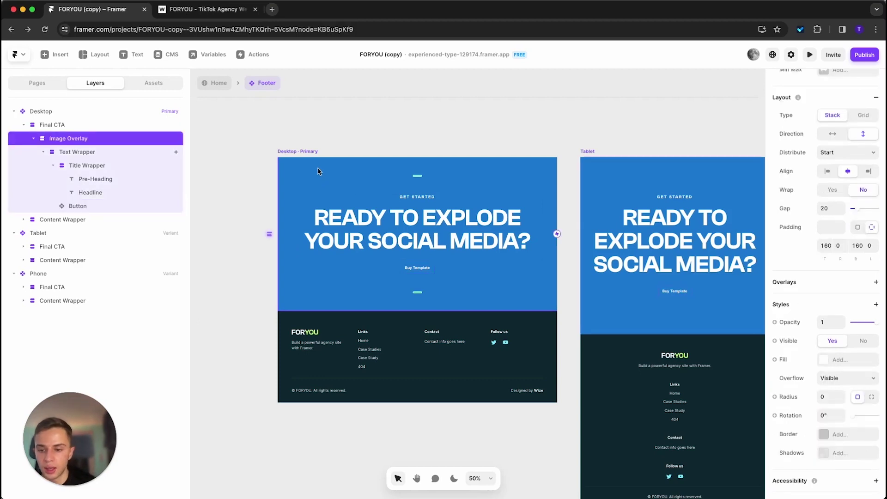
pyautogui.click(62, 127)
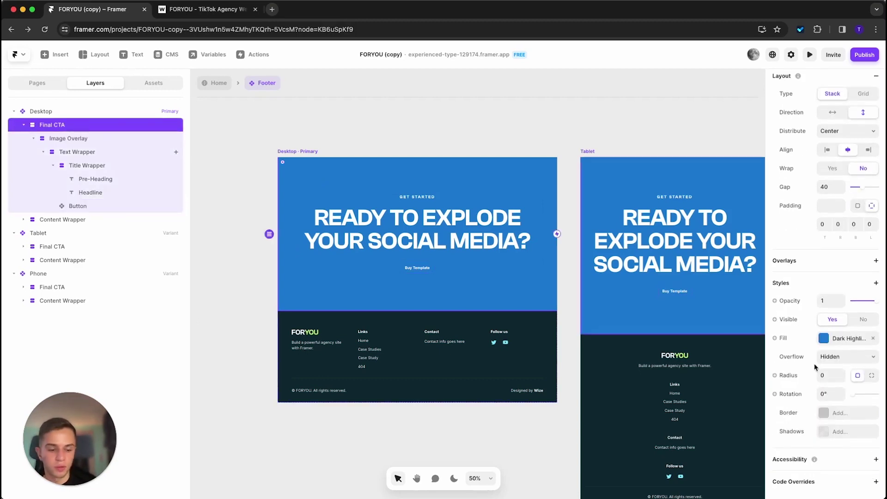
pyautogui.click(834, 334)
pyautogui.click(672, 417)
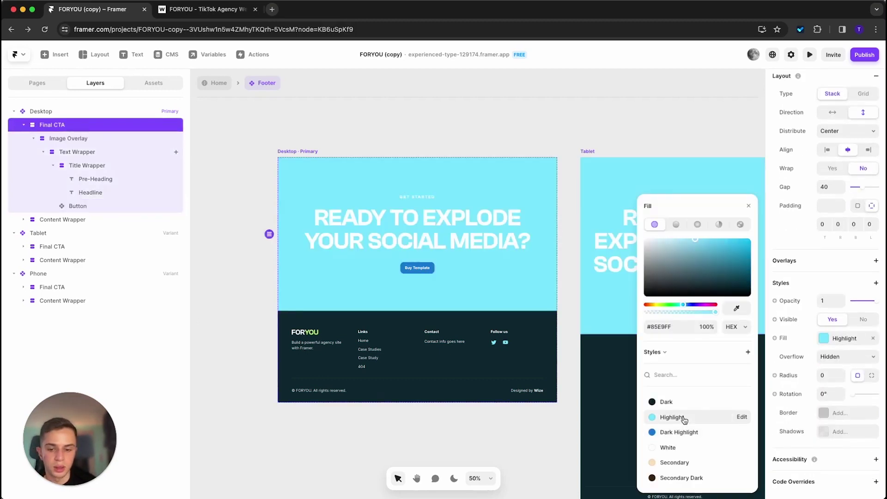
pyautogui.click(528, 133)
# Try the Dark Highlight colour style on the Desktop Pre-Heading and Headline, then set both texts to Dark.
pyautogui.click(418, 220)
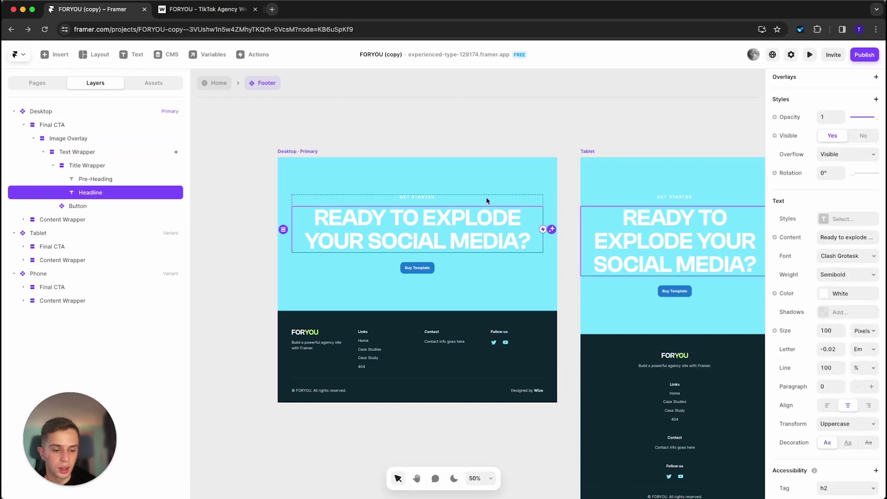
pyautogui.keyDown('shift'); pyautogui.click(416, 197); pyautogui.keyUp('shift')
pyautogui.scroll(-5, 827, 277)
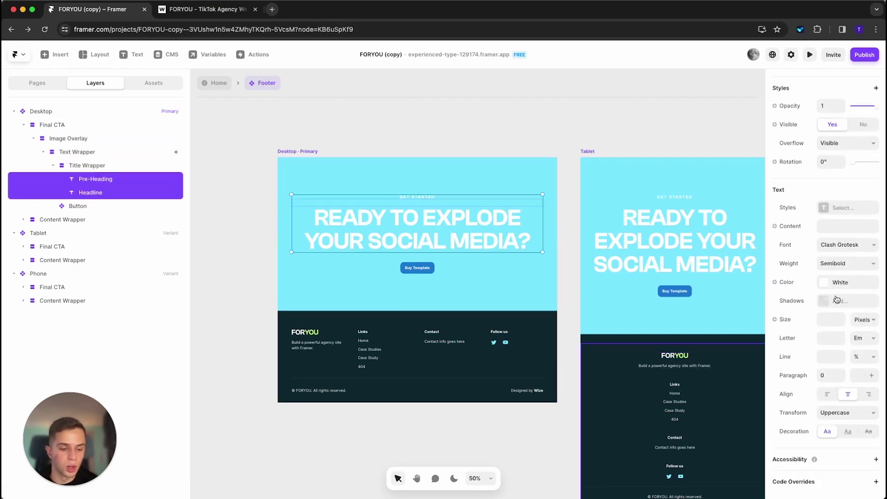
pyautogui.click(831, 282)
pyautogui.click(674, 432)
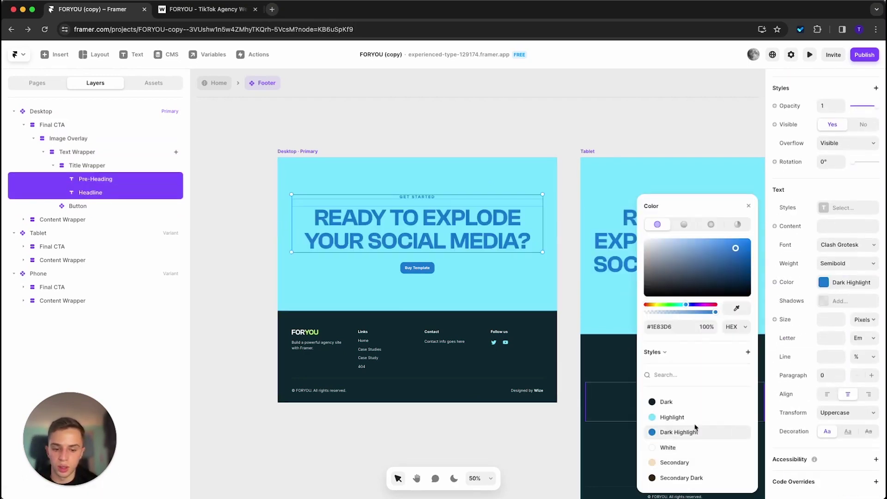
pyautogui.click(666, 402)
pyautogui.click(515, 119)
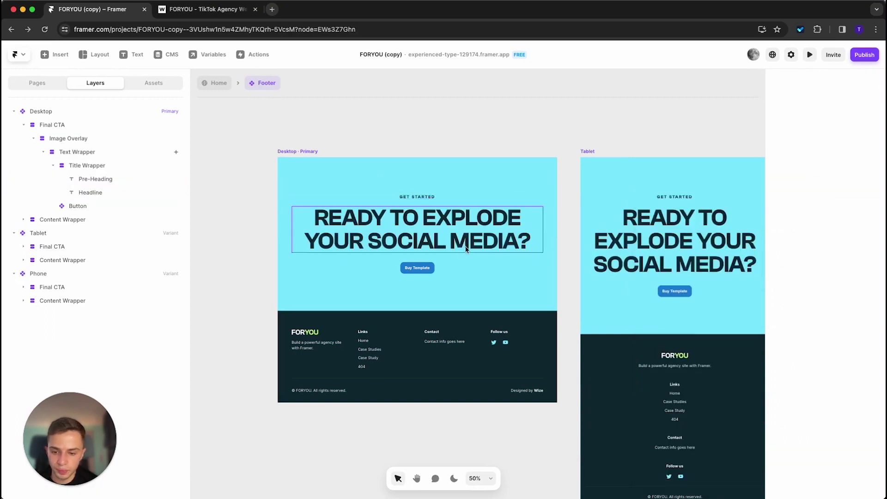
# Set the Image Overlay's top and bottom padding to 80 in the Footer's Desktop variant.
pyautogui.click(88, 138)
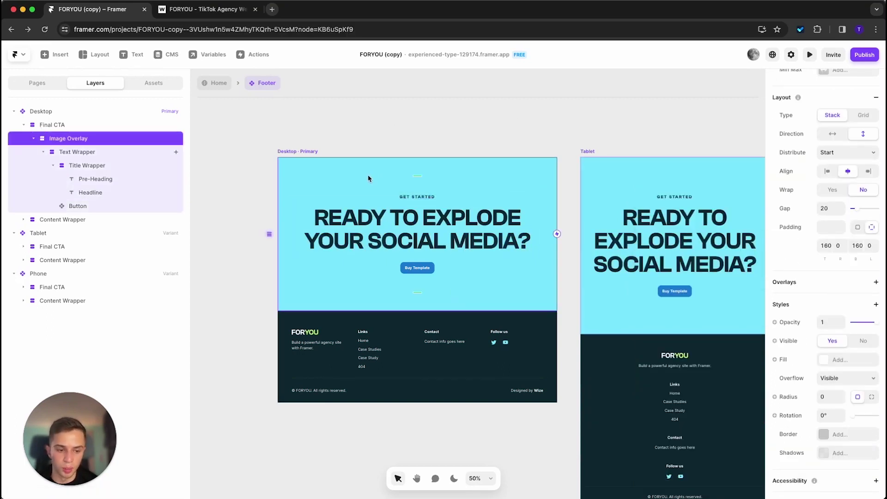
pyautogui.click(401, 126)
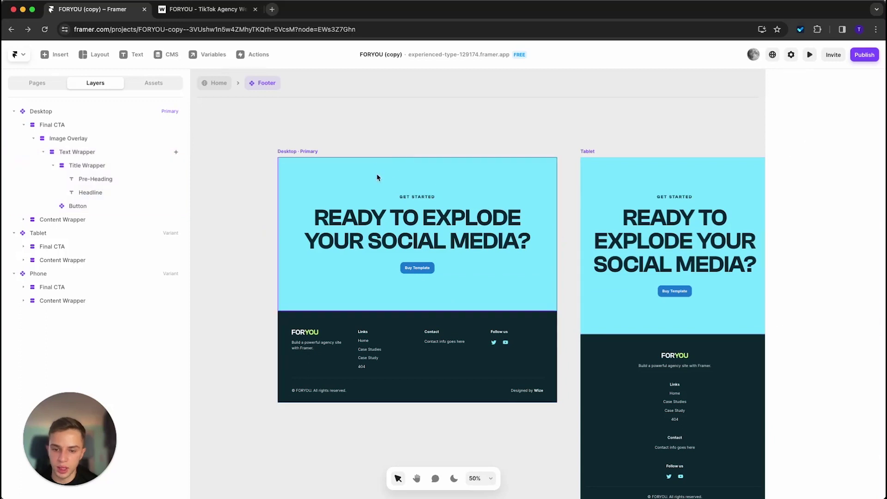
pyautogui.click(366, 178)
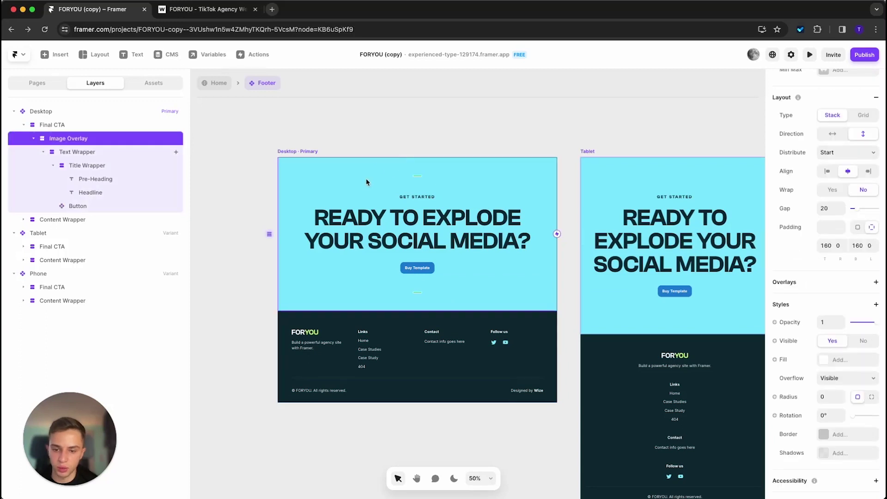
pyautogui.click(826, 246)
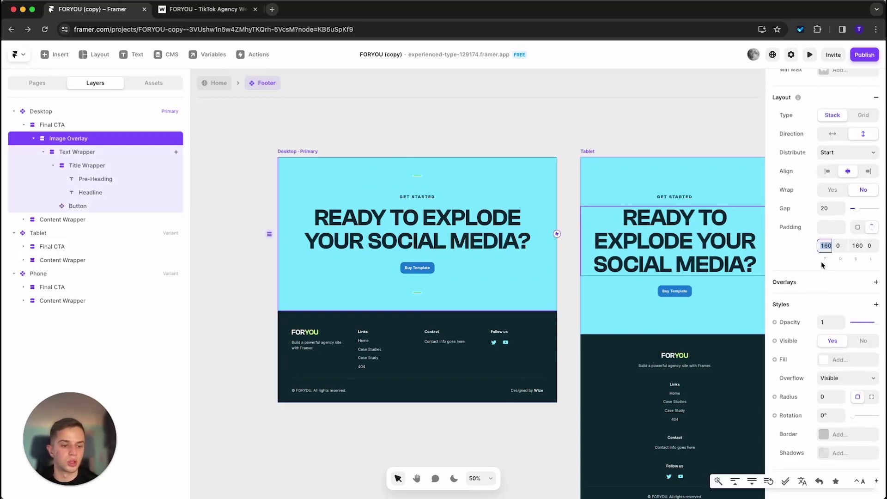
pyautogui.write('80')
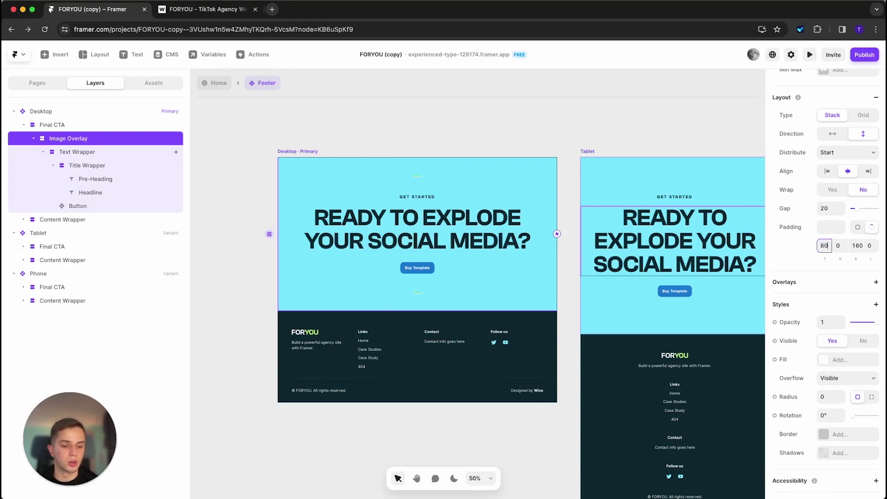
pyautogui.press('Tab')
pyautogui.press('Tab')
pyautogui.write('80')
# Set the Headline's font size to 80 pixels in the Footer's Tablet variant.
pyautogui.hscroll(5, 462, 231)
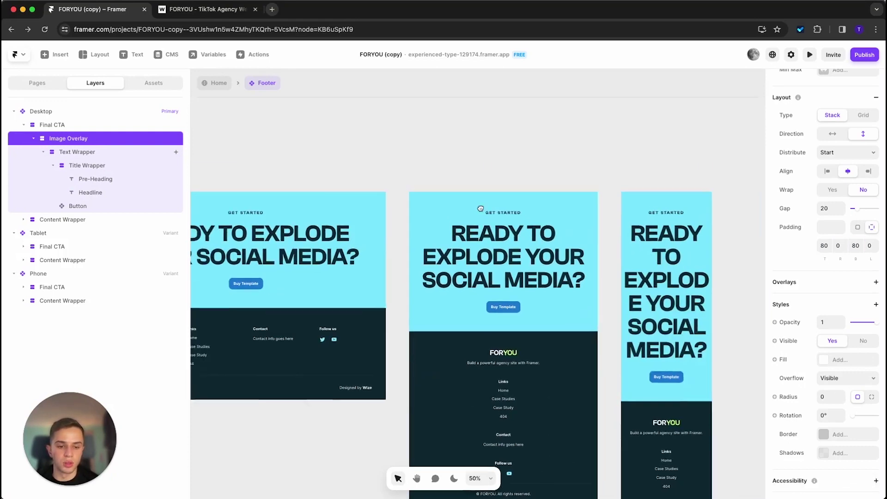
pyautogui.click(509, 261)
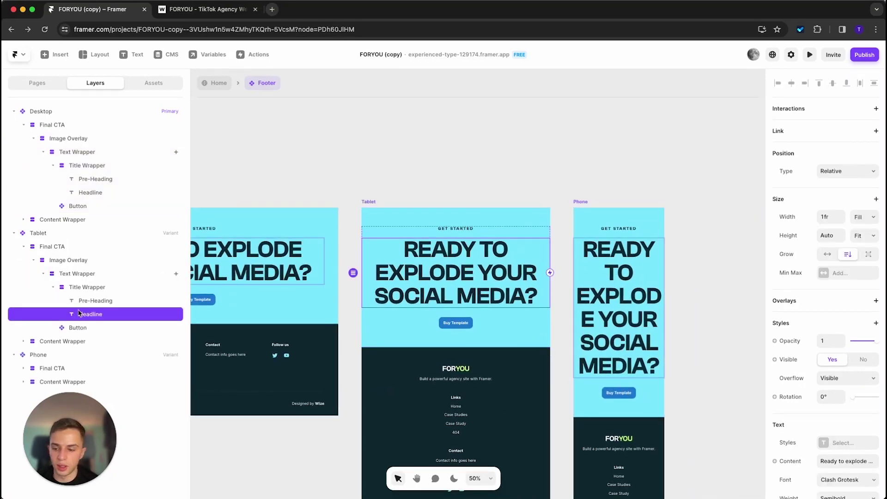
pyautogui.scroll(-2, 531, 277)
pyautogui.scroll(-4, 832, 323)
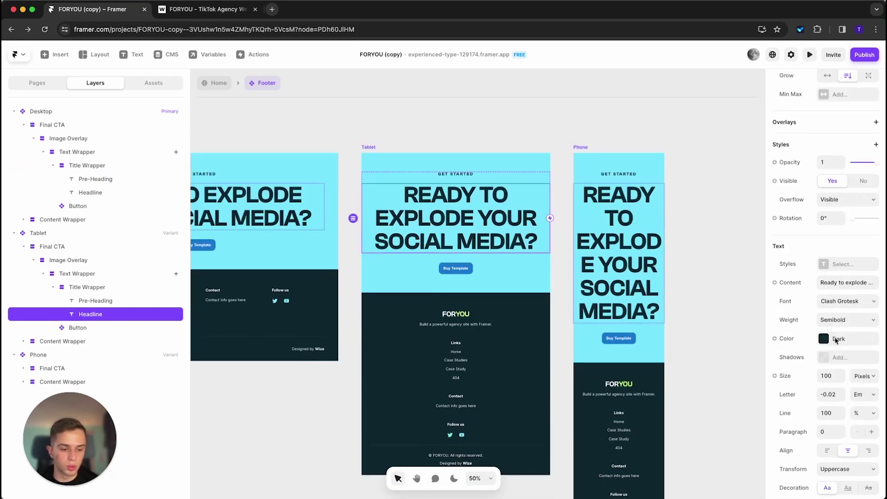
pyautogui.click(835, 376)
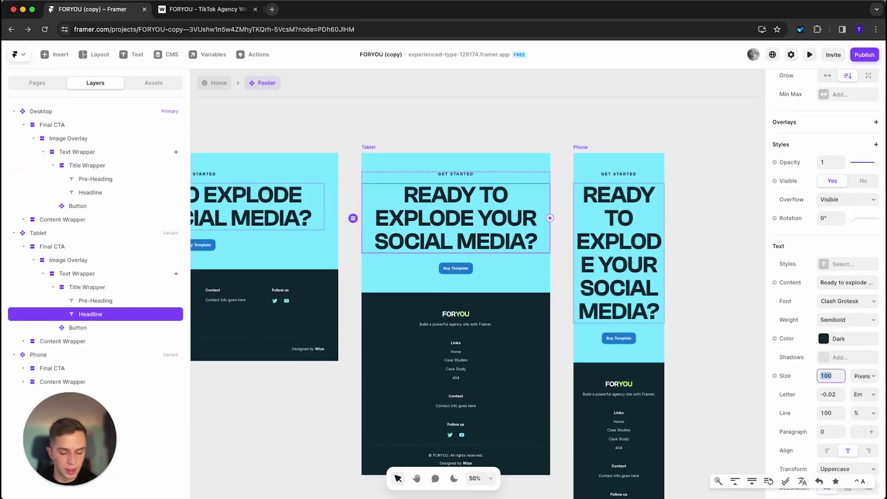
pyautogui.write('80')
pyautogui.press('Return')
# Set the Headline's font size to 50 pixels in the Footer's Phone variant.
pyautogui.click(647, 217)
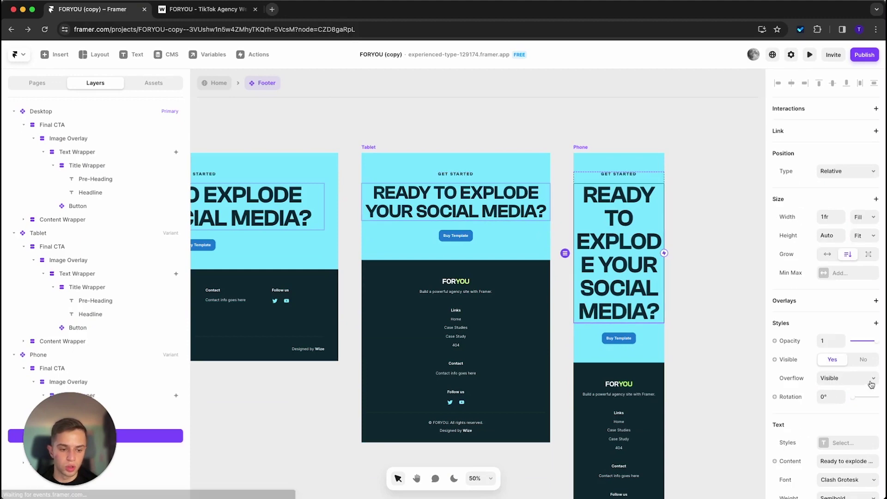
pyautogui.scroll(-5, 872, 384)
pyautogui.click(832, 329)
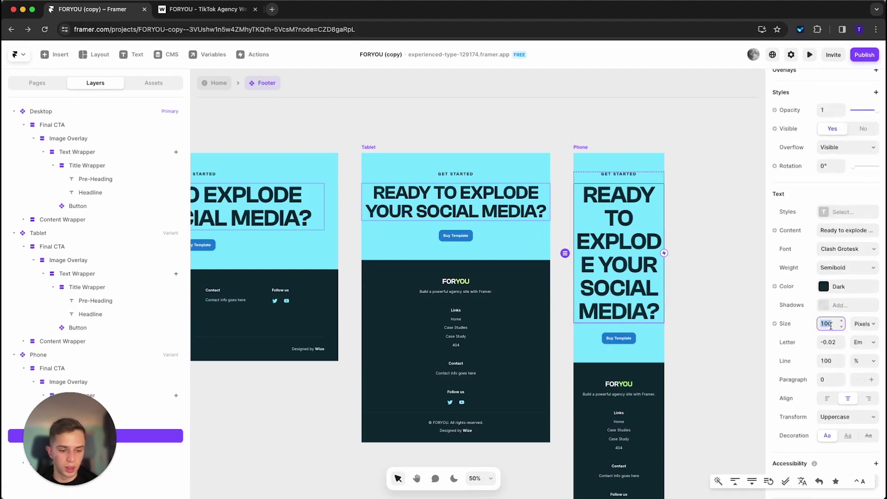
pyautogui.write('50')
pyautogui.press('Return')
pyautogui.click(714, 288)
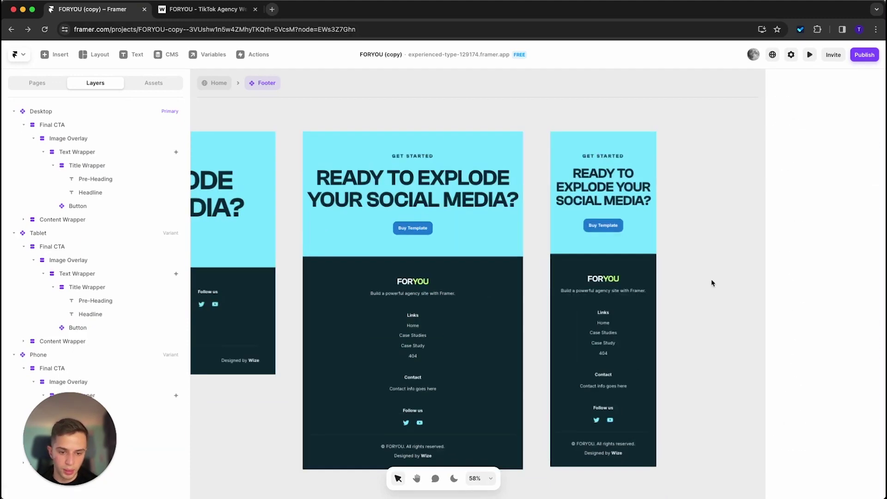
# Review the Footer variants and inspect the Desktop variant's Content Wrapper and overall frame settings.
pyautogui.scroll(-5, 711, 283)
pyautogui.scroll(5, 329, 273)
pyautogui.scroll(2, 472, 272)
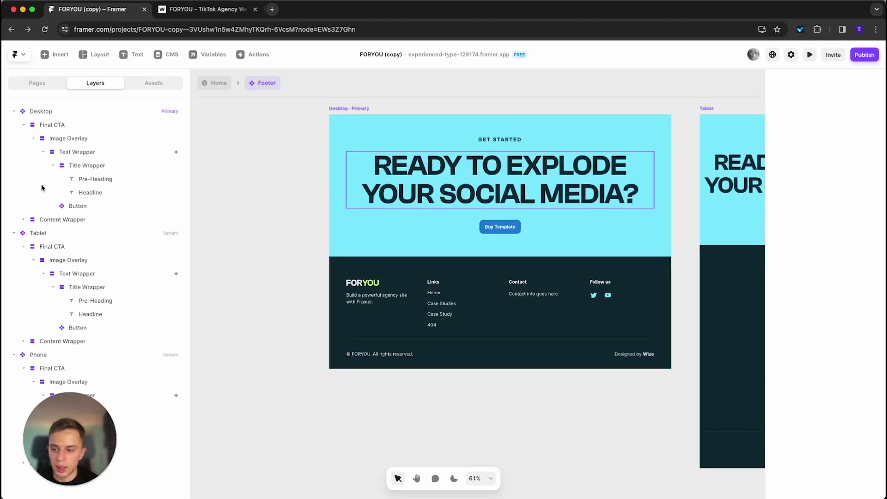
pyautogui.click(24, 125)
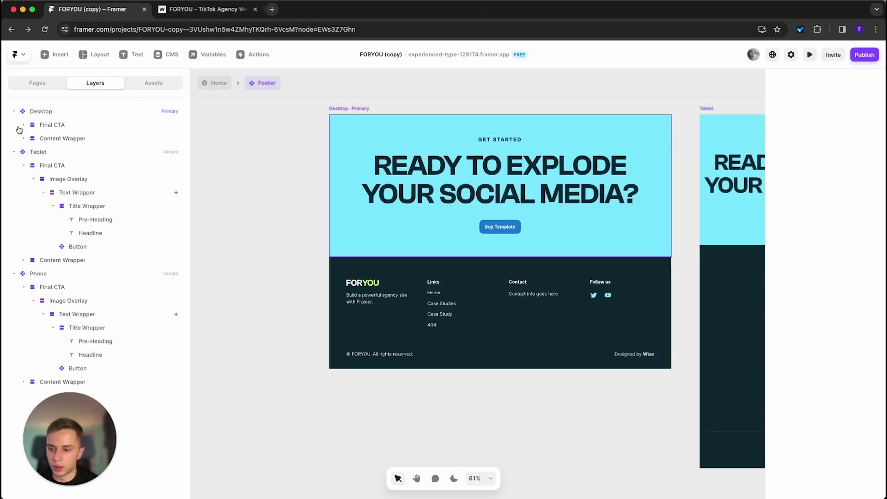
pyautogui.click(48, 139)
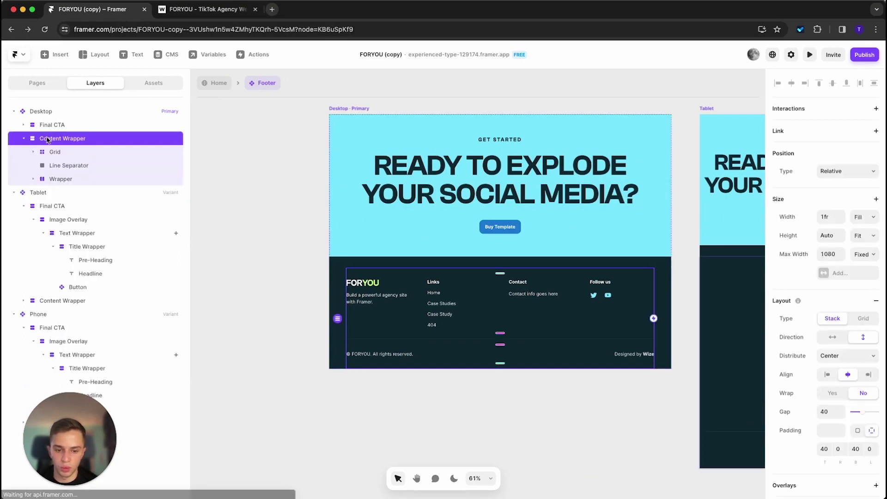
pyautogui.click(288, 285)
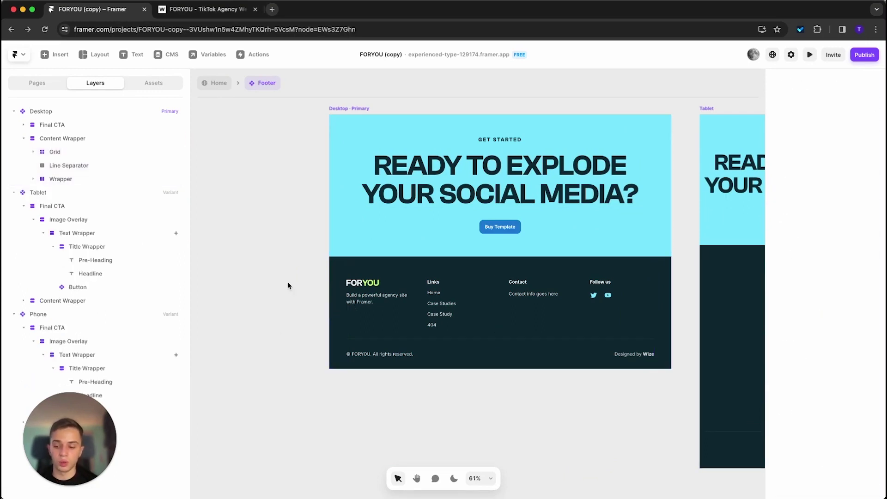
pyautogui.click(360, 110)
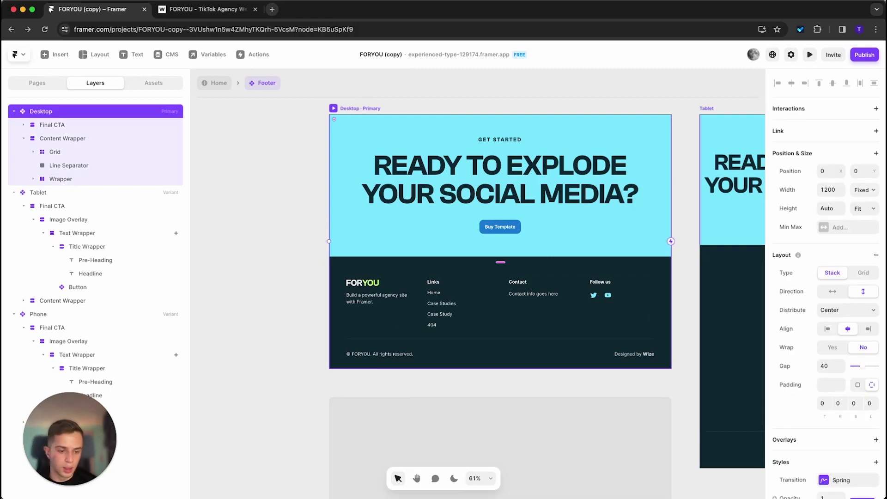
# Try the lighter fill #204857 on the Footer's Desktop variant, and reapply the Dark colour style.
pyautogui.scroll(-5, 819, 309)
pyautogui.click(837, 342)
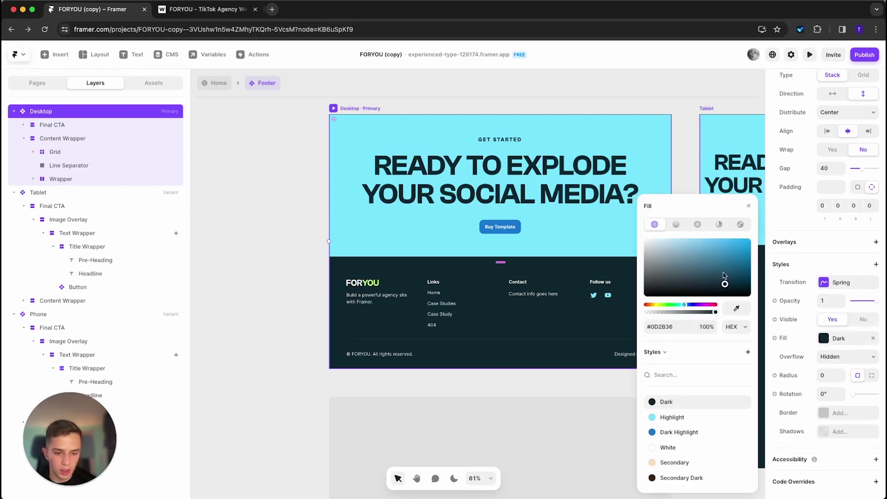
pyautogui.moveTo(724, 284)
pyautogui.mouseDown()
pyautogui.moveTo(699, 259)
pyautogui.moveTo(710, 277)
pyautogui.mouseUp()
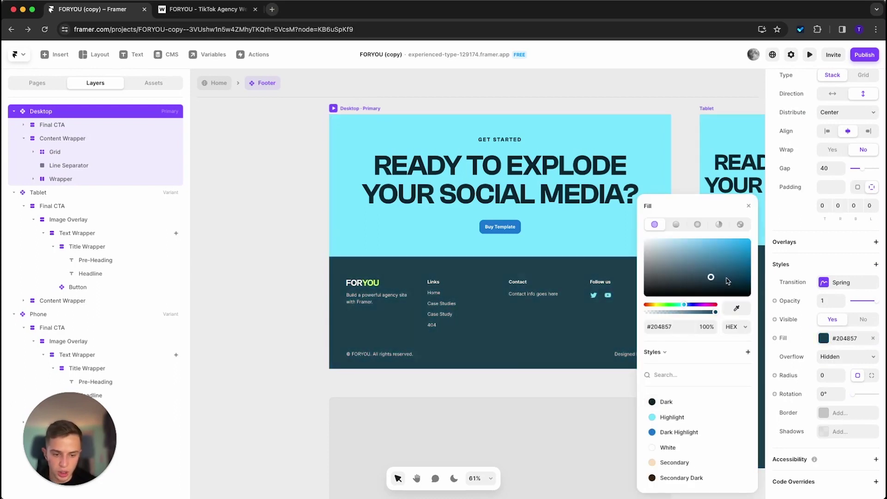
pyautogui.click(666, 402)
pyautogui.click(219, 331)
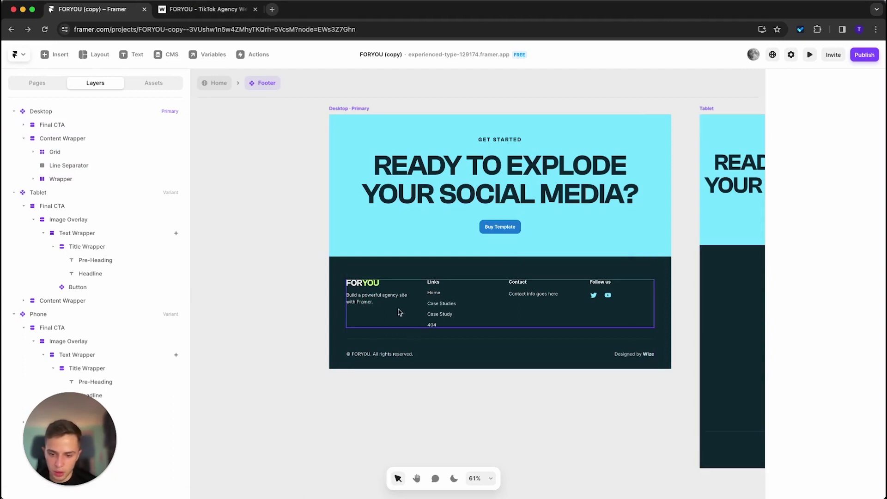
# Inspect the image fill settings of the Foryou logo in the Footer's Desktop variant.
pyautogui.scroll(5, 647, 323)
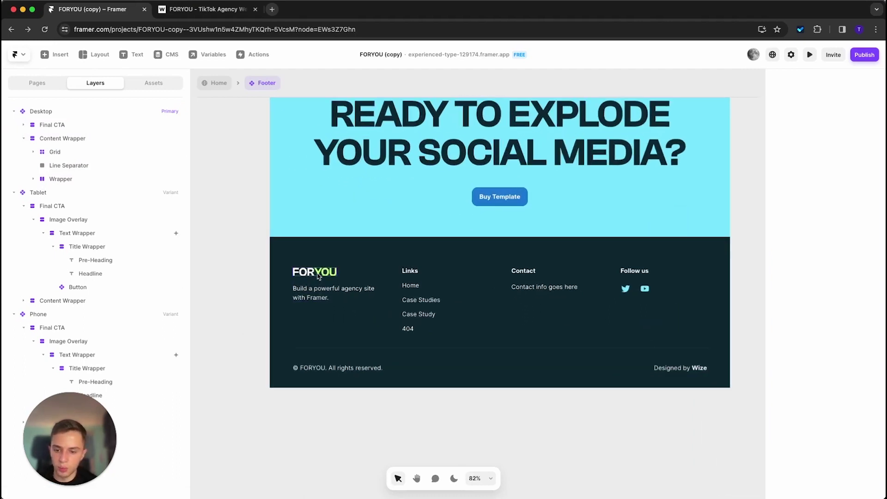
pyautogui.click(318, 276)
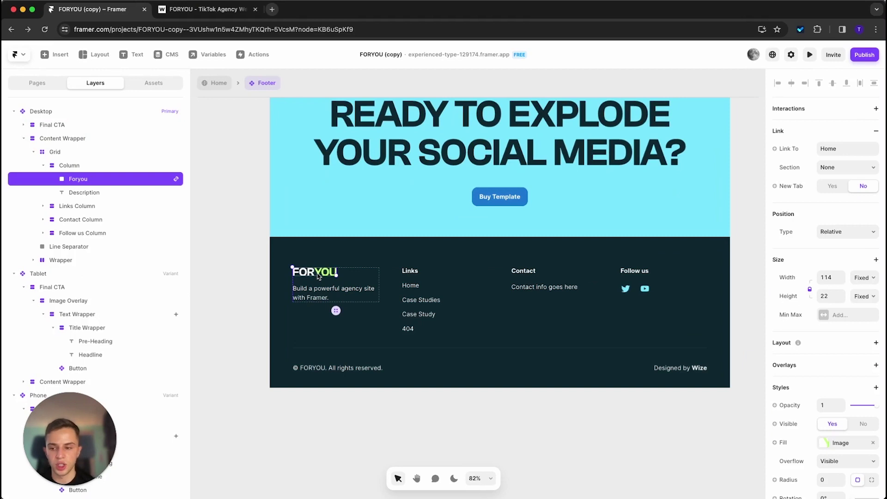
pyautogui.scroll(-1, 836, 381)
pyautogui.click(838, 422)
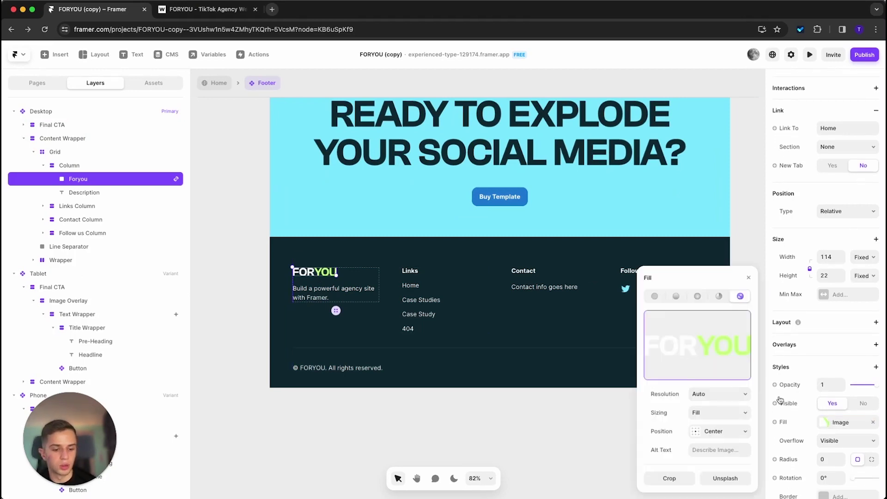
pyautogui.click(825, 423)
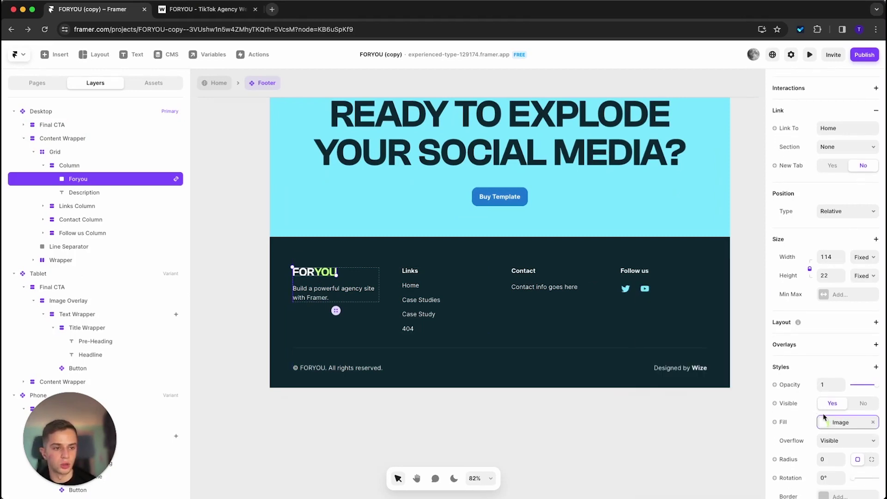
# Unlock the Foryou logo's proportions and resize it to about 103 by 23 in the Desktop footer.
pyautogui.click(810, 270)
pyautogui.scroll(5, 330, 271)
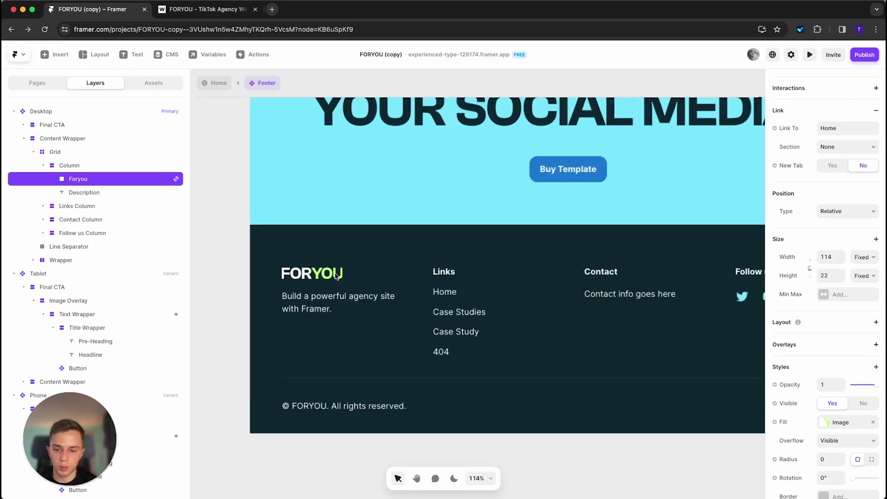
pyautogui.moveTo(345, 273)
pyautogui.mouseDown()
pyautogui.moveTo(406, 290)
pyautogui.moveTo(337, 277)
pyautogui.mouseUp()
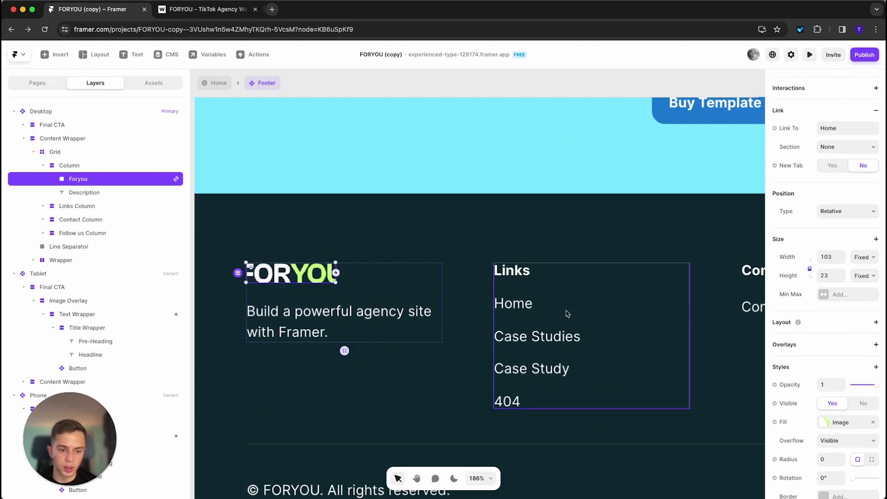
pyautogui.scroll(-5, 564, 313)
pyautogui.click(272, 332)
pyautogui.scroll(-3, 272, 332)
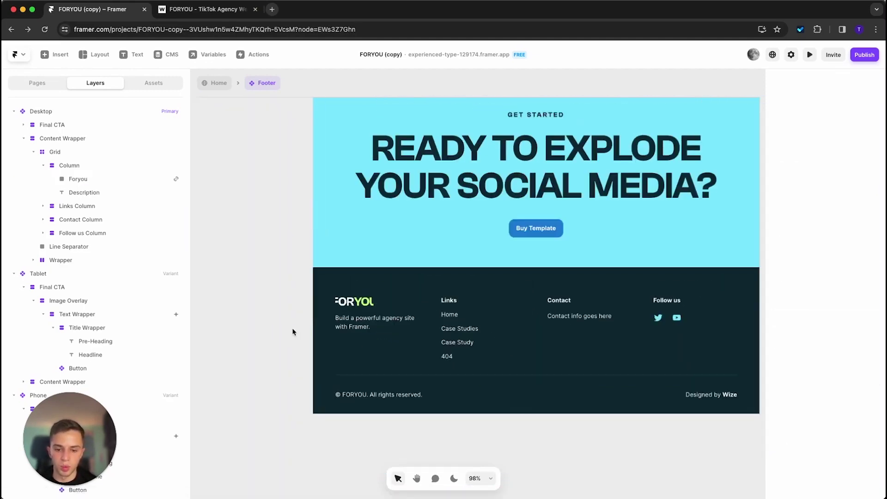
pyautogui.hscroll(3, 293, 331)
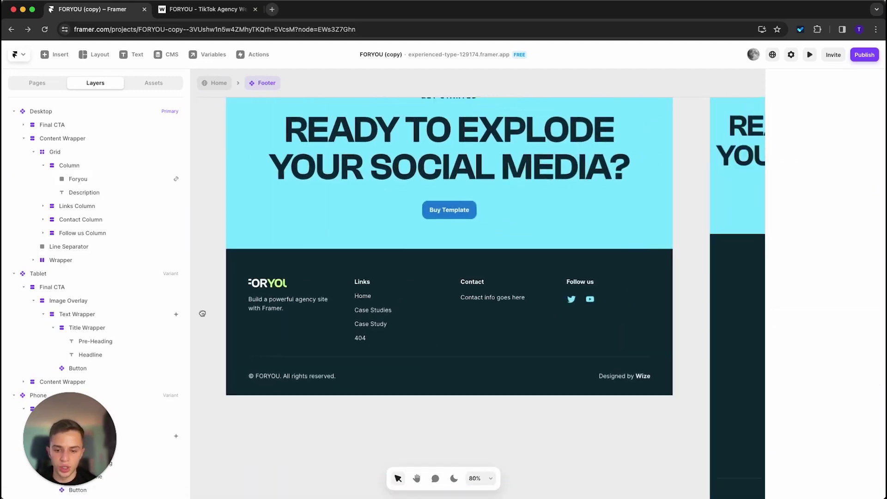
# Examine the footer's description, the Case Studies link's text and page destinations, and the Contact info text.
pyautogui.click(259, 310)
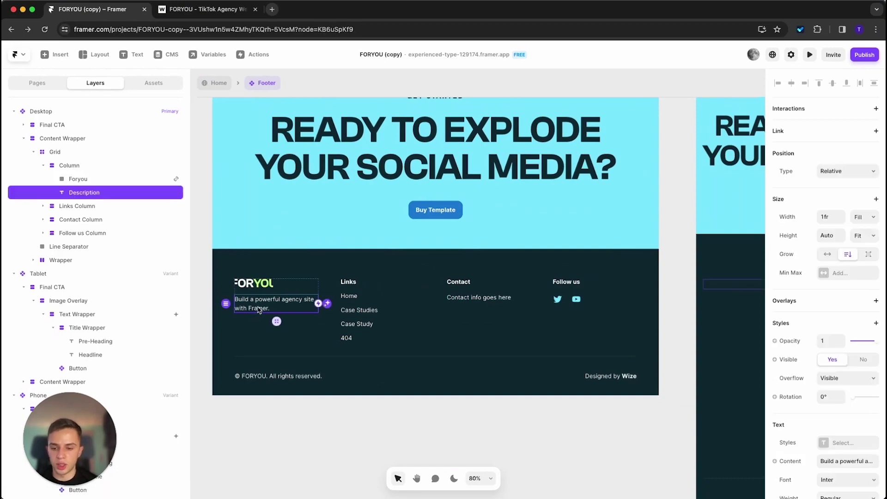
pyautogui.click(361, 311)
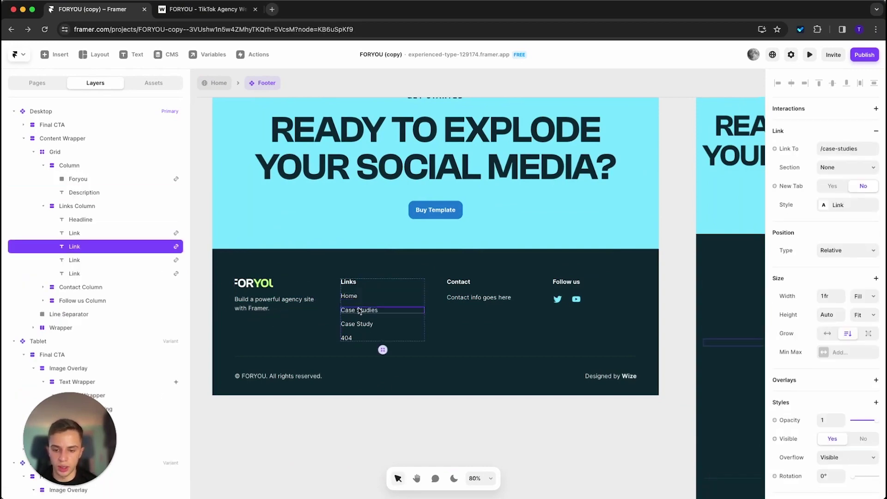
pyautogui.doubleClick(362, 310)
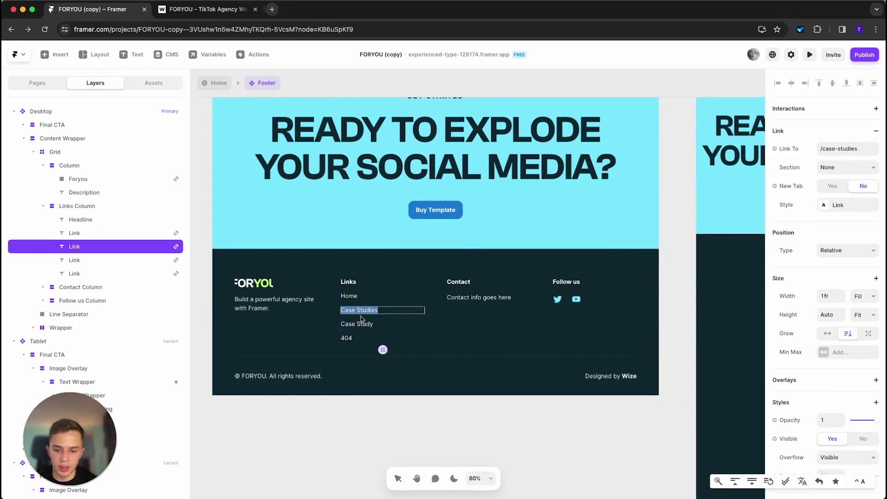
pyautogui.press('Escape')
pyautogui.click(836, 148)
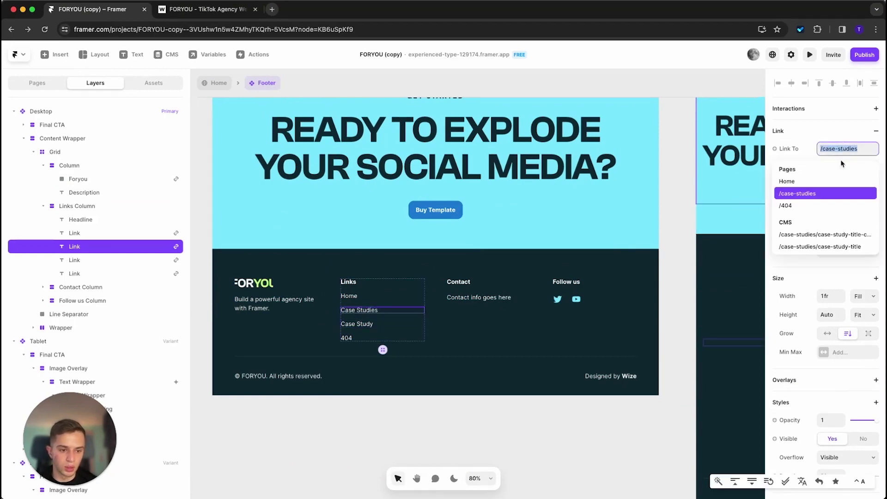
pyautogui.click(446, 417)
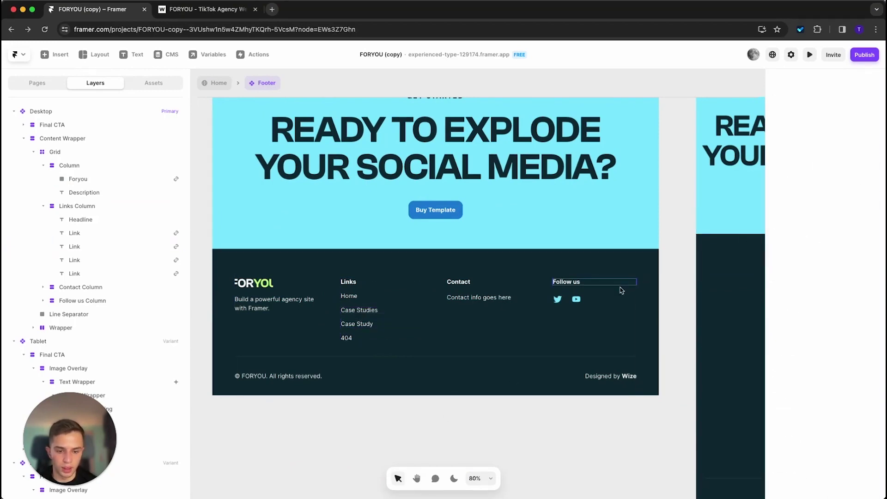
pyautogui.click(486, 304)
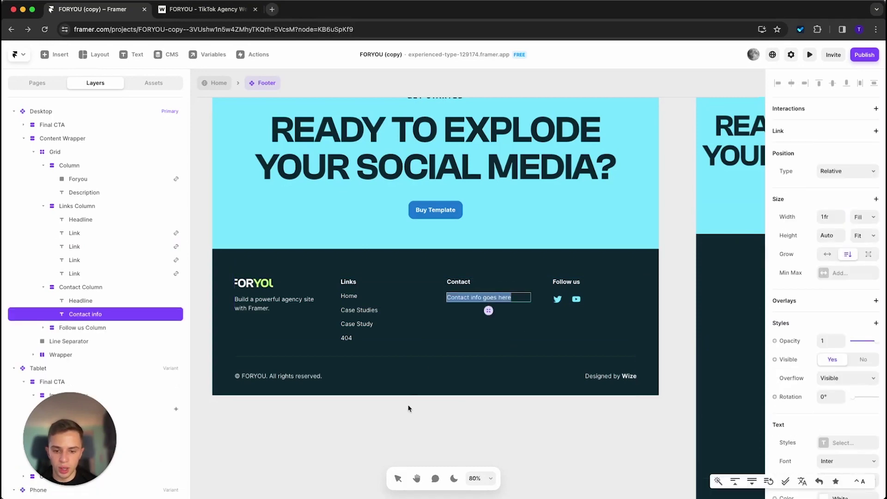
pyautogui.click(538, 409)
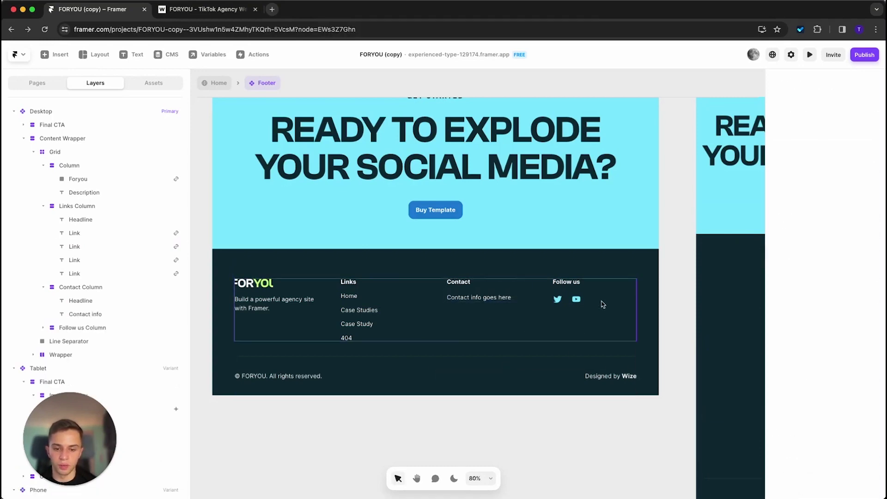
# Inspect the Twitter item's link and its icon's name and colour settings in the Social Media stack.
pyautogui.click(573, 302)
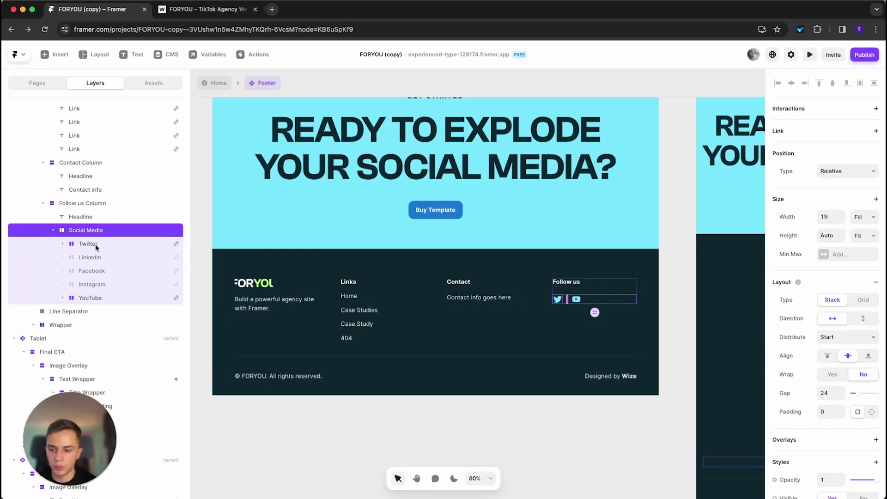
pyautogui.click(97, 247)
pyautogui.click(858, 148)
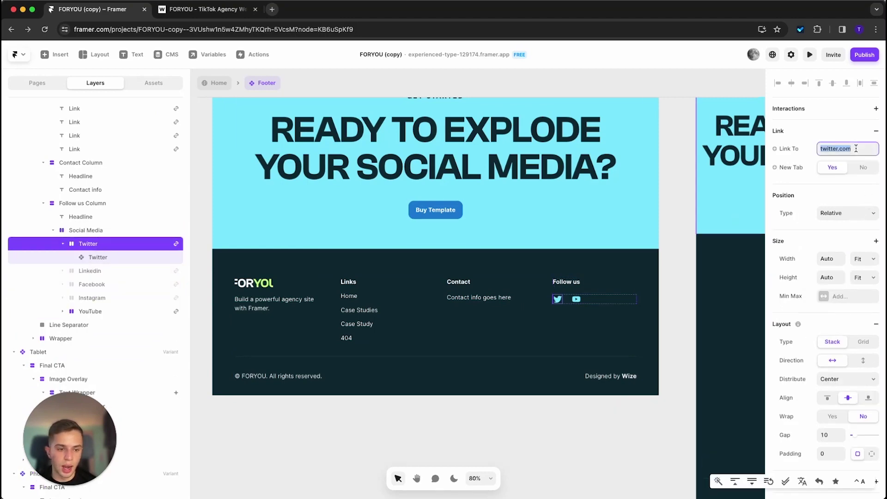
pyautogui.click(97, 258)
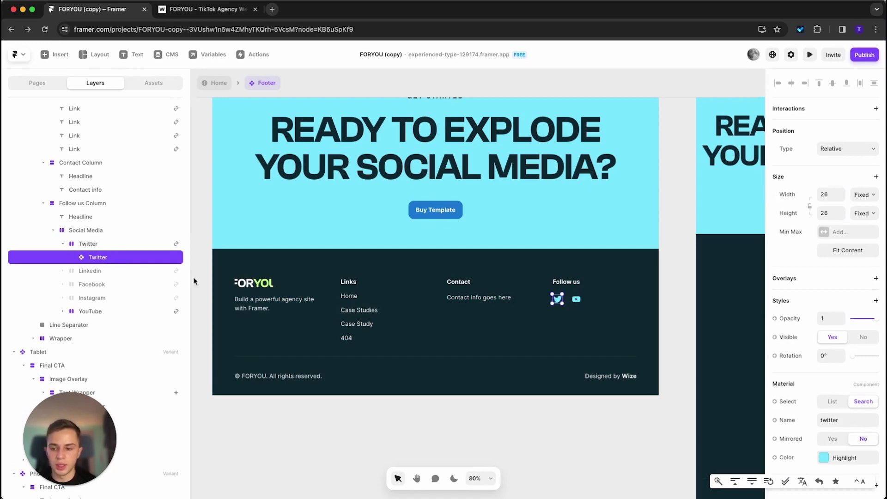
pyautogui.scroll(-1, 815, 416)
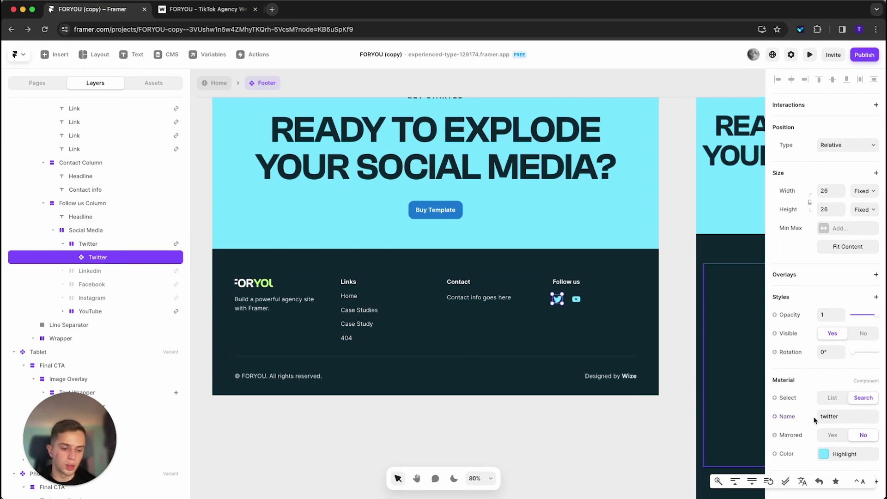
pyautogui.click(844, 454)
pyautogui.click(844, 454)
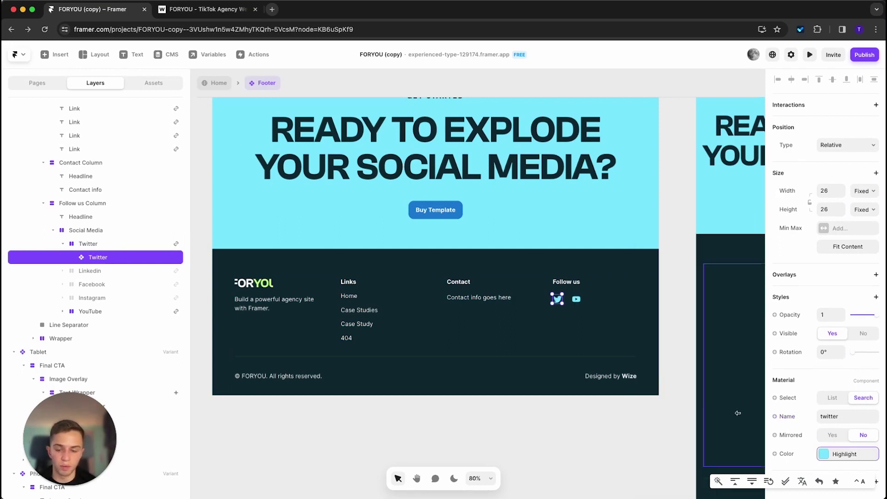
# Make the Facebook item visible in the Desktop footer's Social Media stack and check its link field.
pyautogui.click(63, 244)
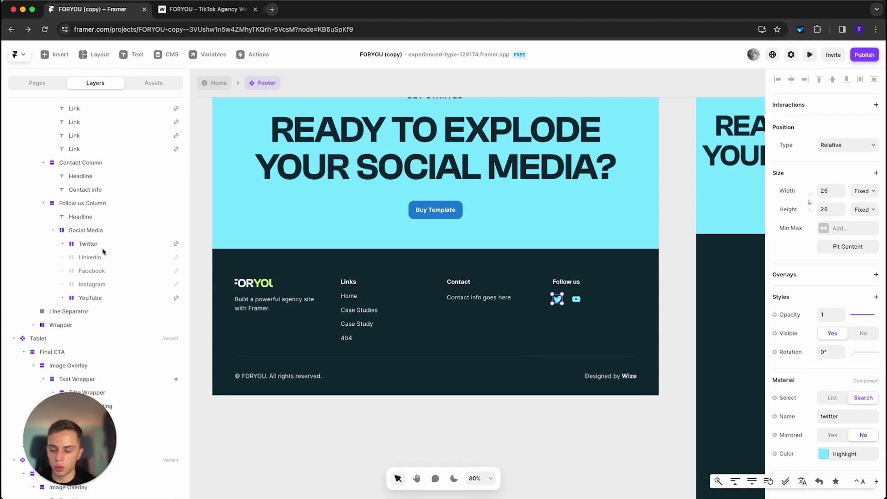
pyautogui.click(106, 274)
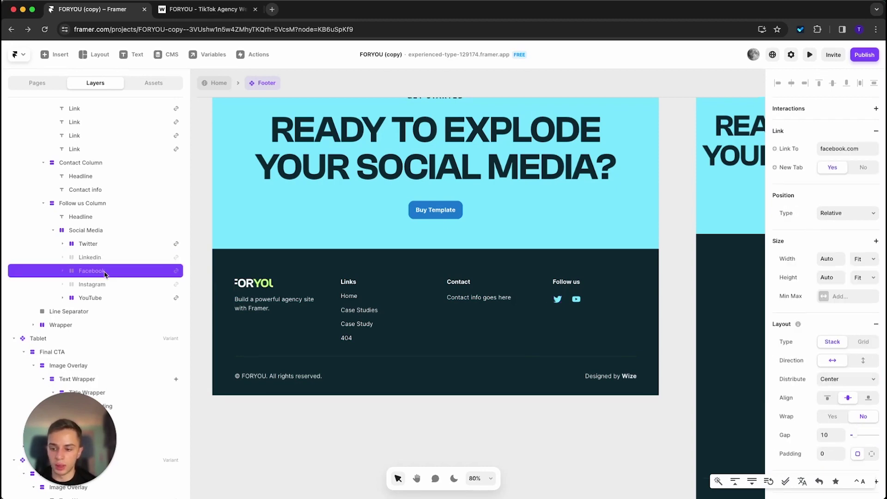
pyautogui.scroll(-5, 839, 339)
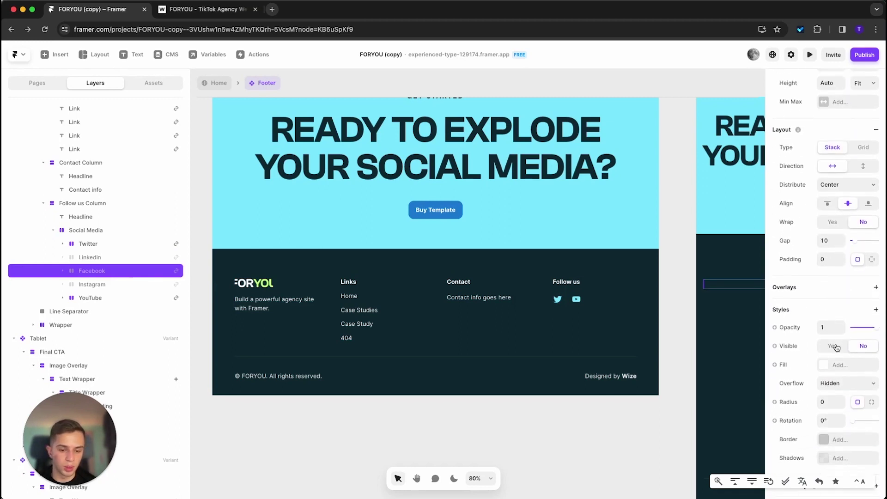
pyautogui.click(835, 347)
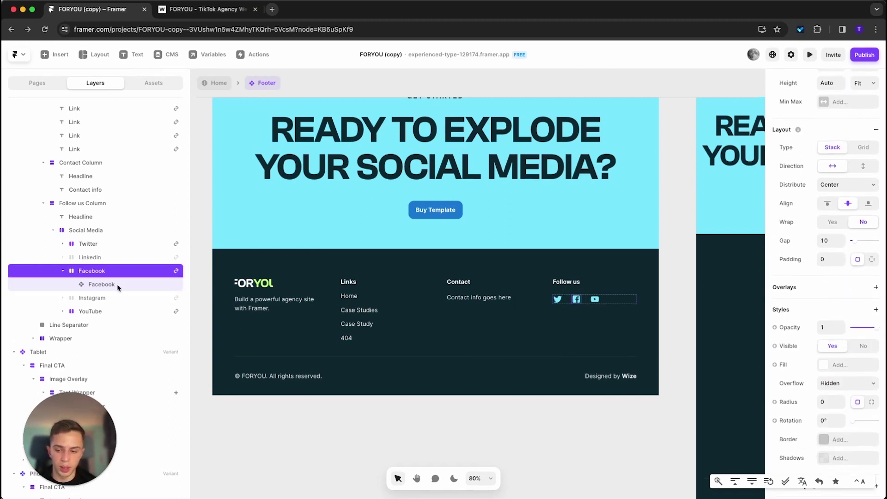
pyautogui.scroll(5, 824, 129)
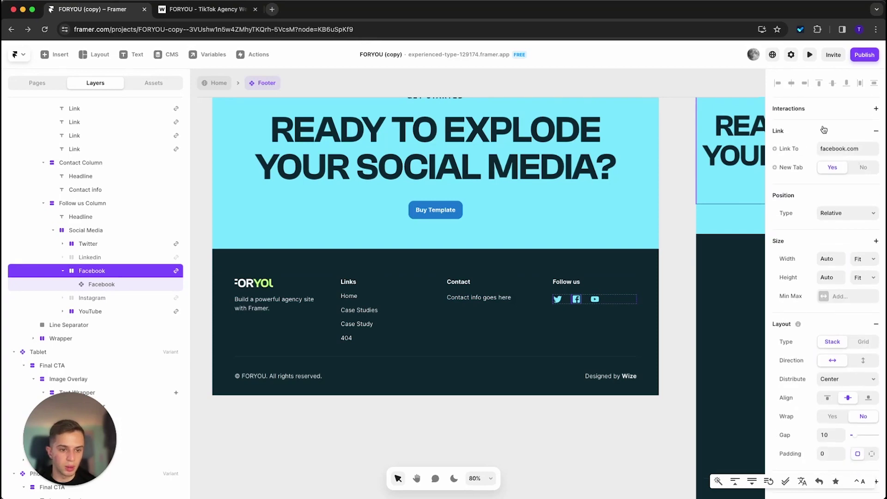
pyautogui.click(838, 144)
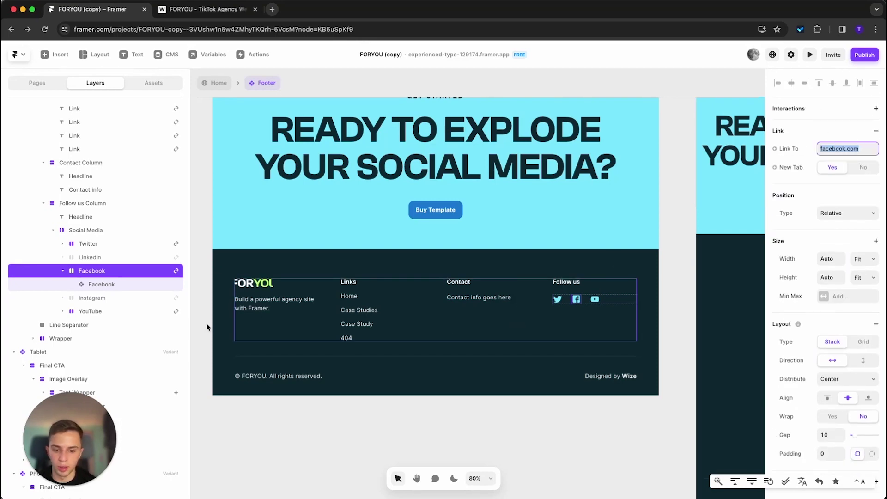
# Hide the YouTube item in the Desktop footer's Social Media stack.
pyautogui.click(118, 312)
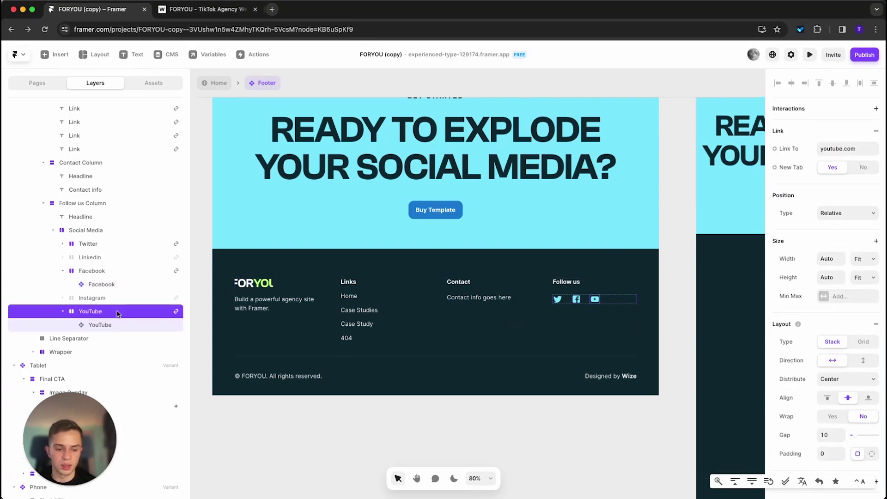
pyautogui.scroll(-4, 829, 349)
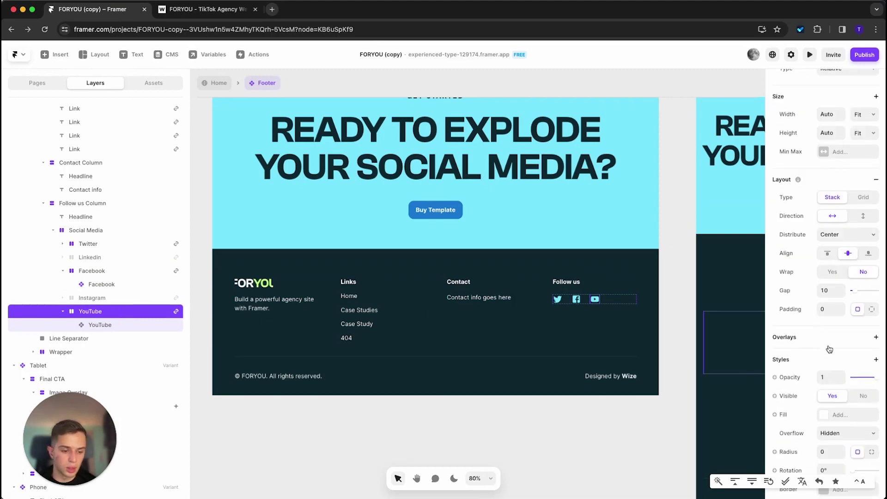
pyautogui.click(863, 396)
pyautogui.click(377, 407)
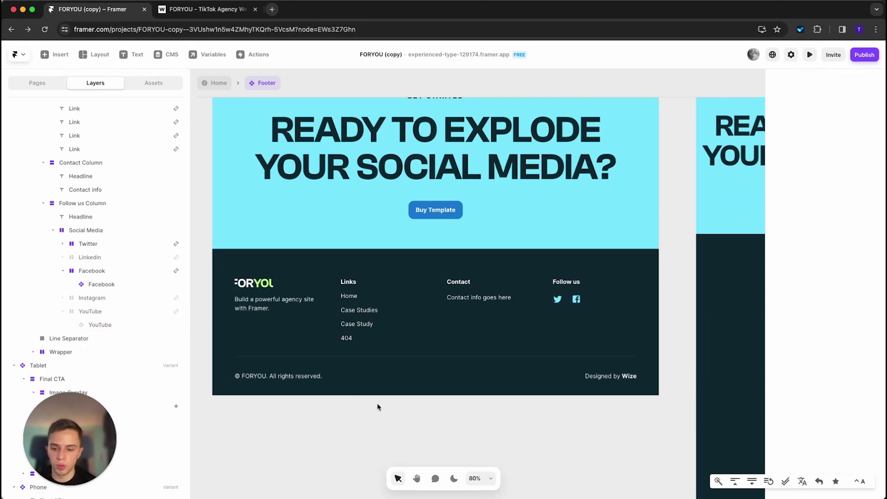
# Inspect the footer's copyright text and select the Designed by Wize credit in the bottom Wrapper.
pyautogui.click(280, 376)
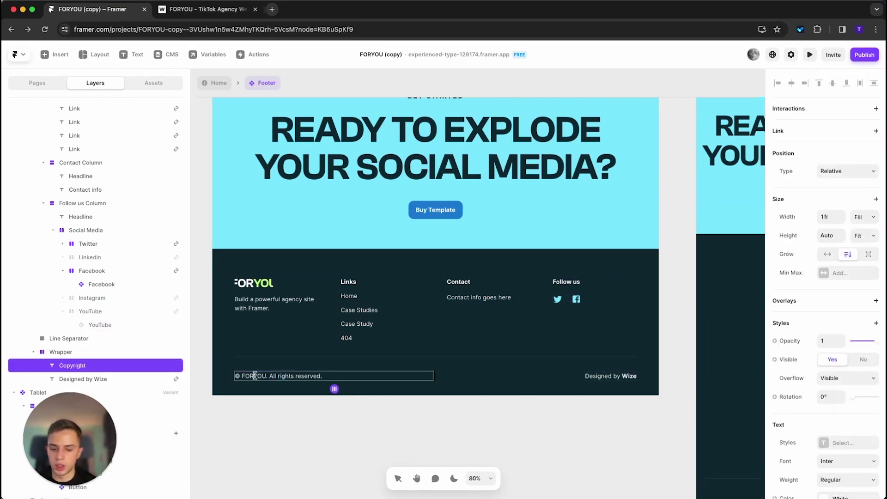
pyautogui.click(590, 450)
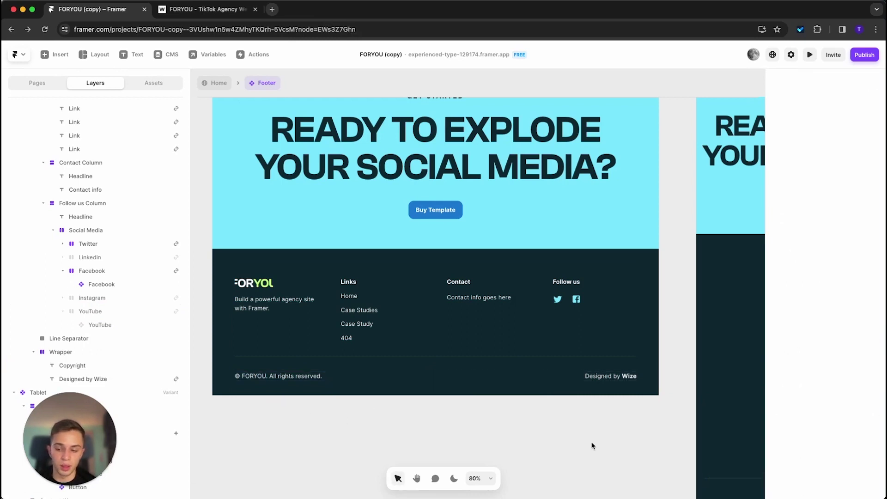
pyautogui.click(596, 379)
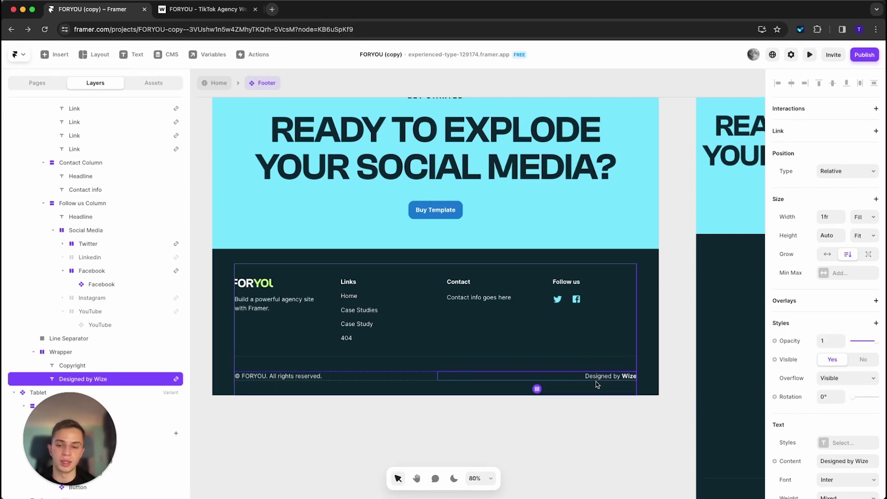
# Leave the footer component for the Home page and open the FAQ section's accordion component for editing.
pyautogui.click(587, 421)
pyautogui.scroll(3, 586, 411)
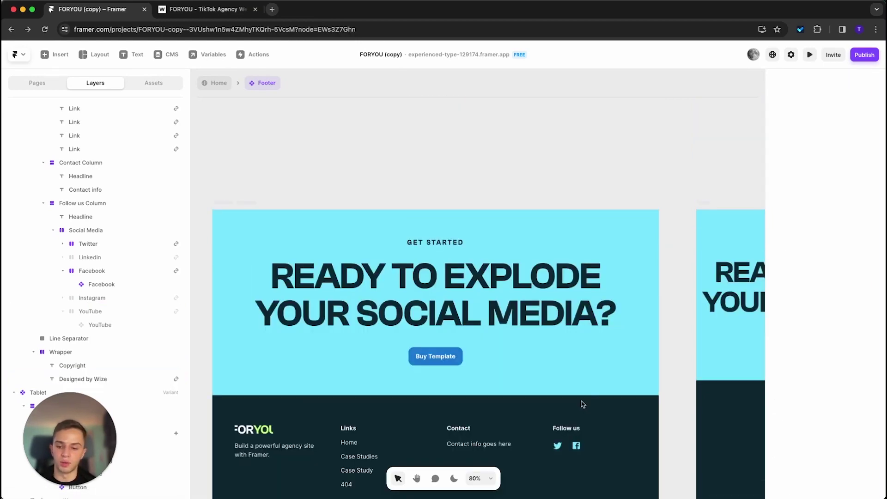
pyautogui.scroll(-3, 582, 404)
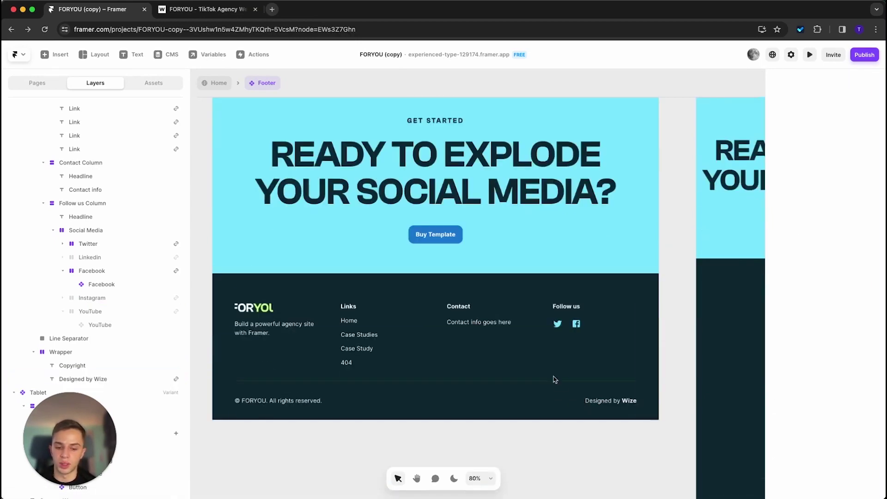
pyautogui.click(217, 83)
pyautogui.scroll(-5, 362, 287)
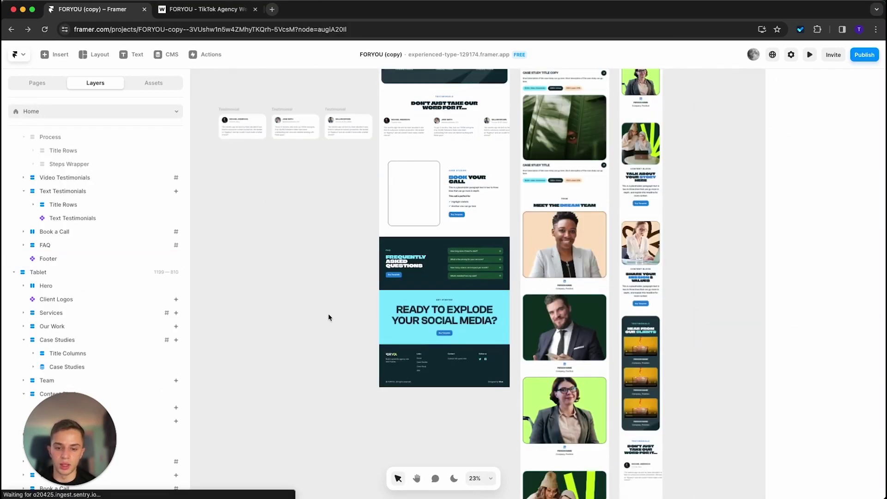
pyautogui.scroll(3, 462, 286)
pyautogui.scroll(5, 465, 282)
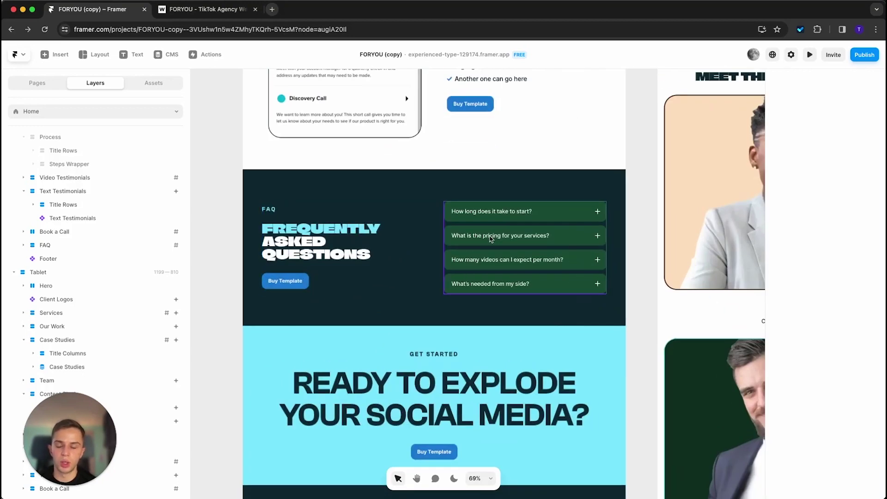
pyautogui.doubleClick(490, 238)
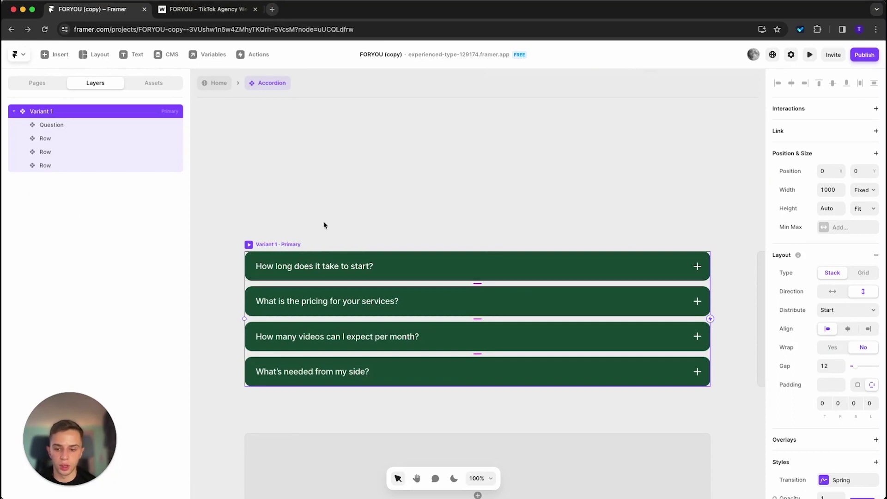
# Open the Row component from the accordion's first question and bring its Closed and Open variants into view.
pyautogui.click(510, 231)
pyautogui.moveTo(228, 200); pyautogui.dragTo(695, 425)
pyautogui.click(610, 412)
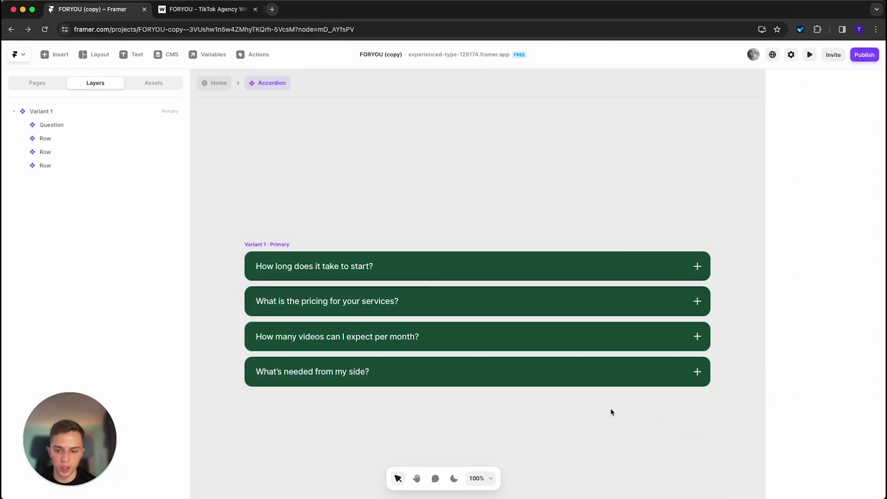
pyautogui.doubleClick(427, 270)
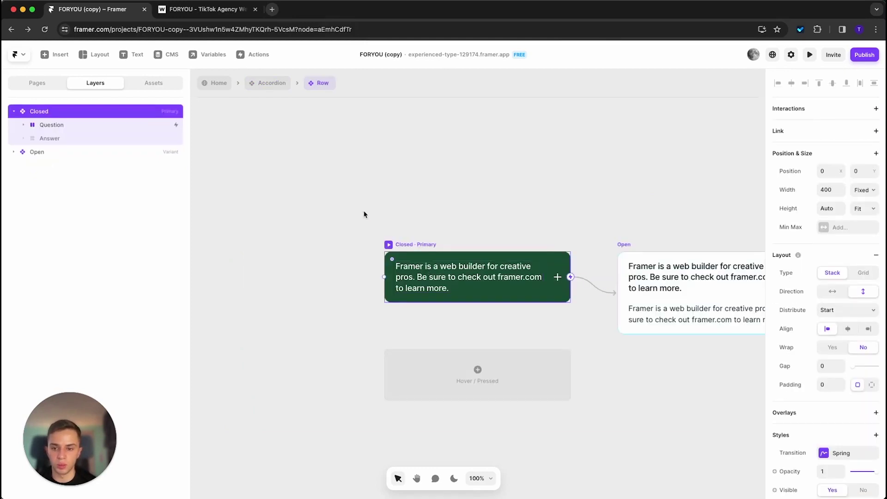
pyautogui.moveTo(554, 210); pyautogui.dragTo(463, 208)
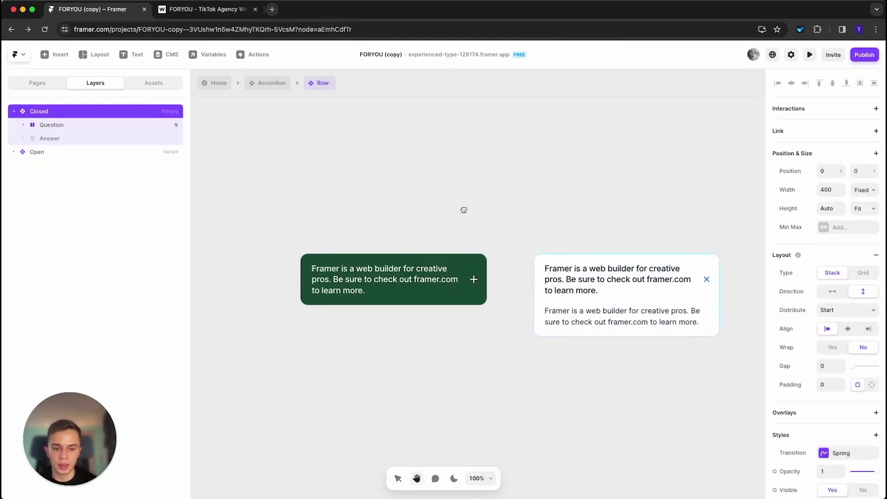
pyautogui.click(326, 192)
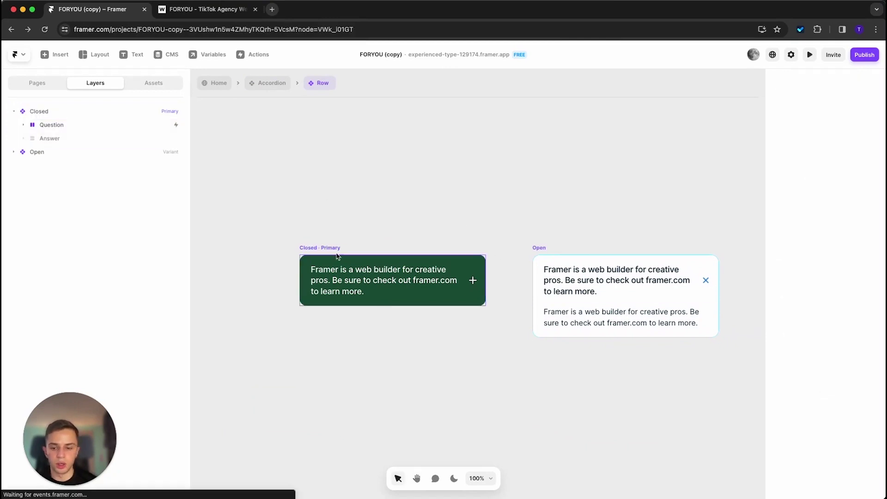
# Set the fill of the Row component's Closed variant to the Dark colour style.
pyautogui.click(330, 250)
pyautogui.scroll(-3, 848, 342)
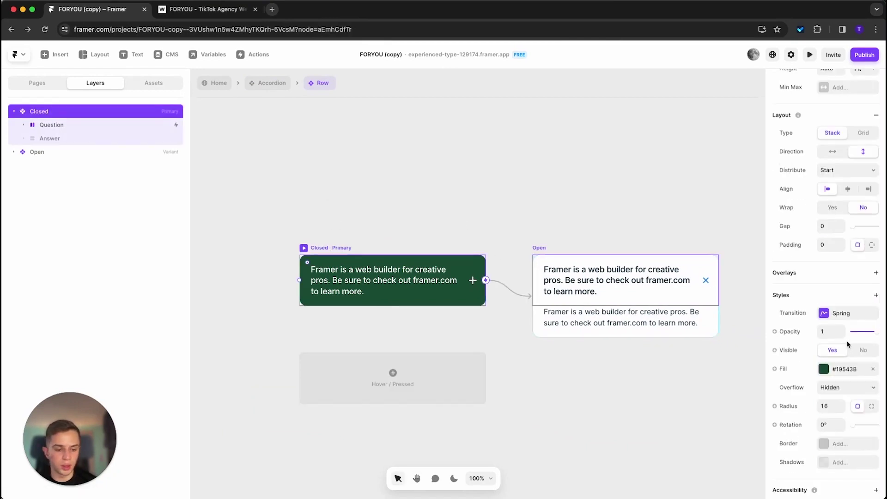
pyautogui.click(841, 370)
pyautogui.click(666, 402)
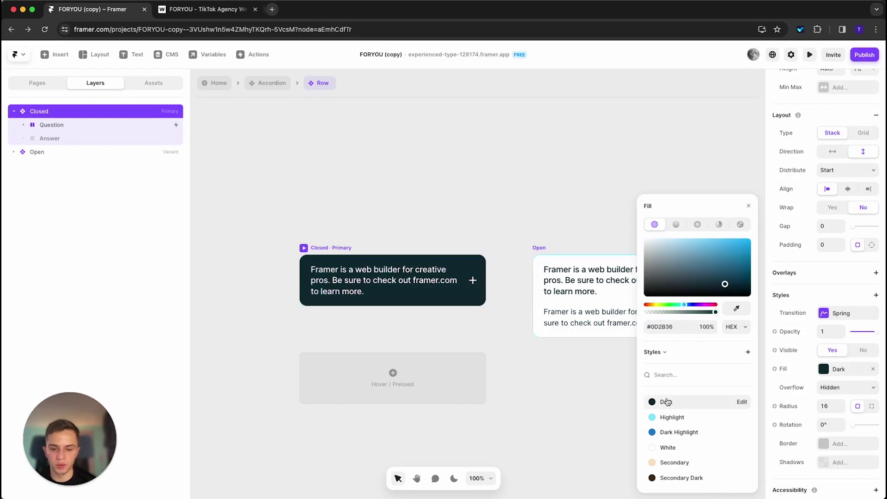
pyautogui.click(474, 182)
# Set the fill of the Row component's Open variant to the Dark Highlight colour style.
pyautogui.click(541, 247)
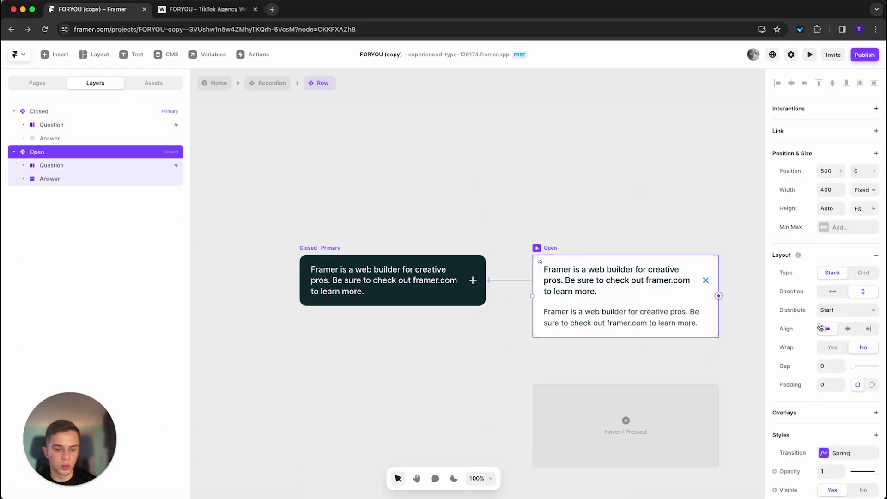
pyautogui.scroll(-4, 821, 327)
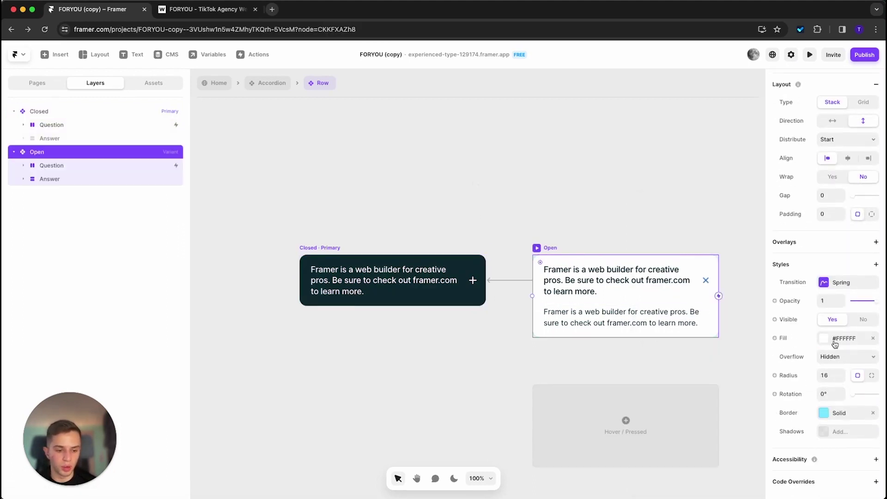
pyautogui.click(834, 342)
pyautogui.click(683, 432)
pyautogui.hscroll(3, 520, 276)
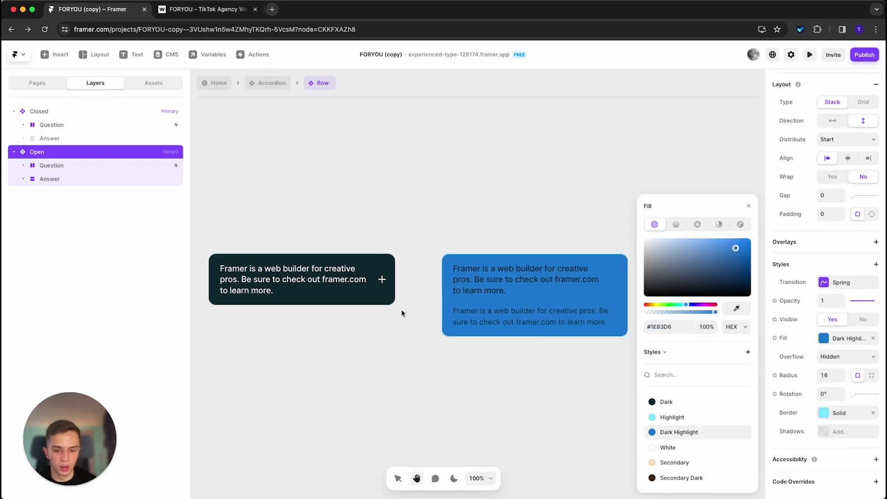
# Set both the question and answer text in the Open variant to the White colour style.
pyautogui.doubleClick(520, 276)
pyautogui.keyDown('shift'); pyautogui.click(559, 321); pyautogui.keyUp('shift')
pyautogui.scroll(-5, 862, 398)
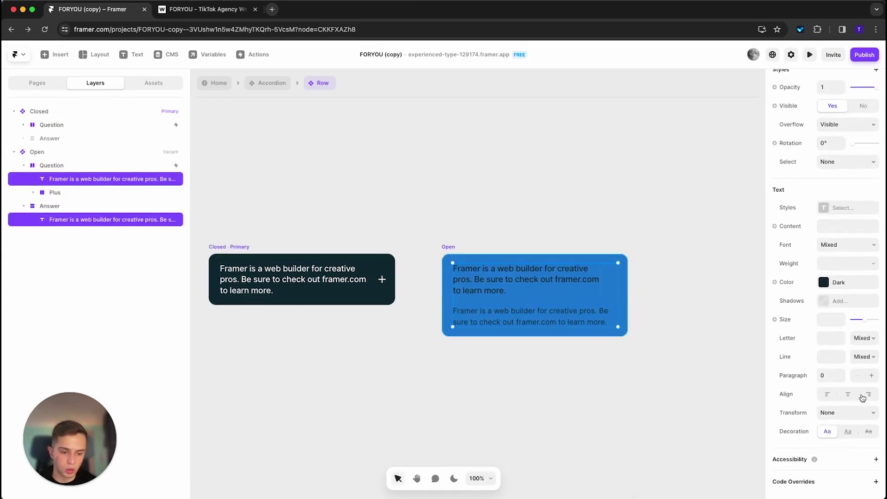
pyautogui.click(836, 283)
pyautogui.click(685, 447)
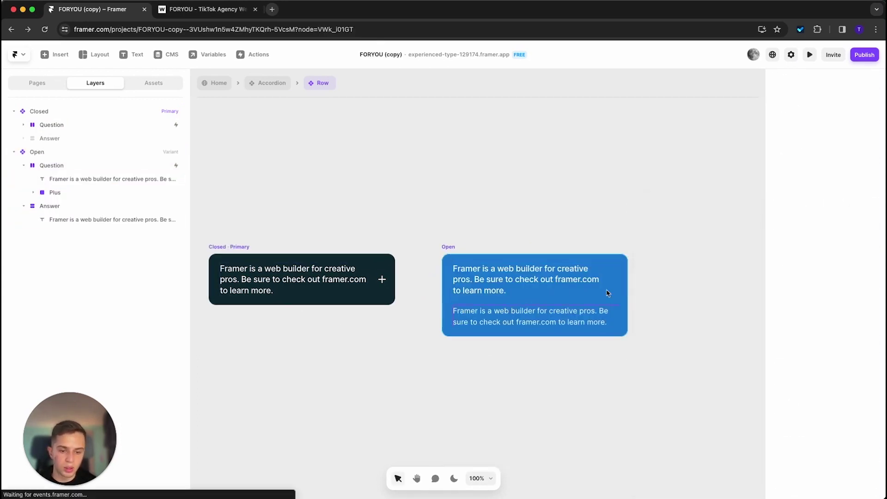
pyautogui.click(647, 370)
# Set the fill of both Round bars in the Open variant's Plus icon to the White colour style.
pyautogui.doubleClick(615, 278)
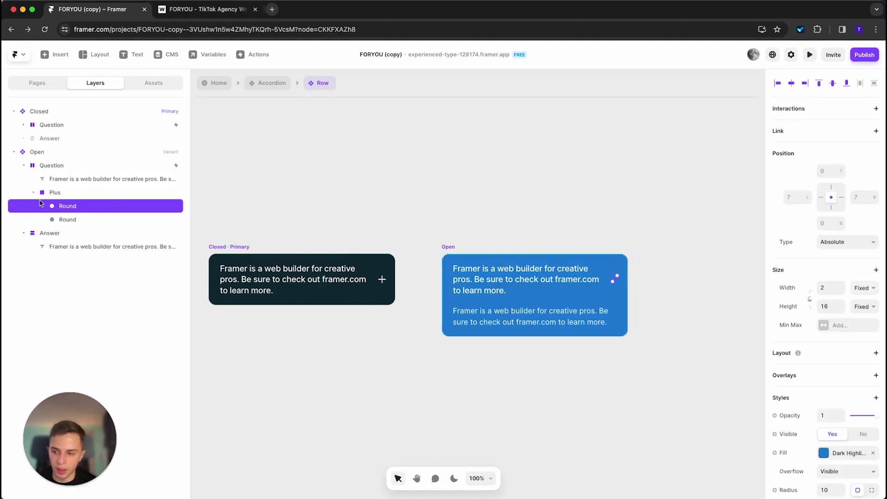
pyautogui.keyDown('shift'); pyautogui.click(77, 220); pyautogui.keyUp('shift')
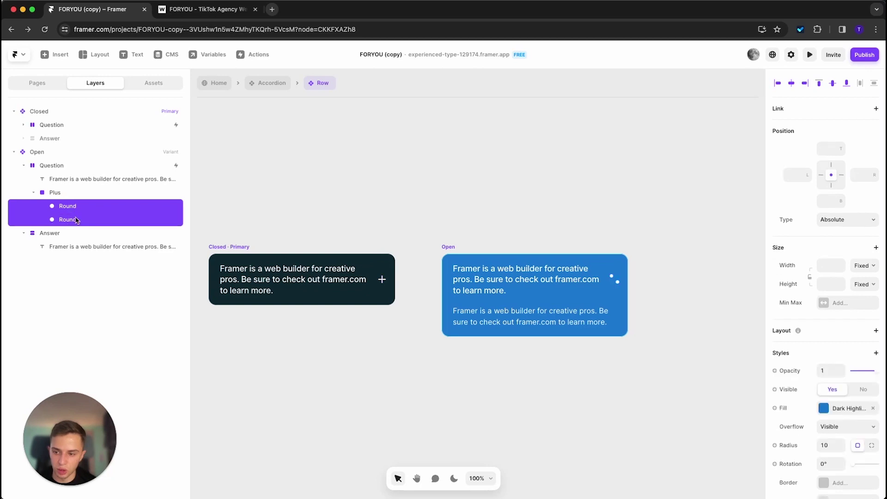
pyautogui.click(837, 408)
pyautogui.click(712, 451)
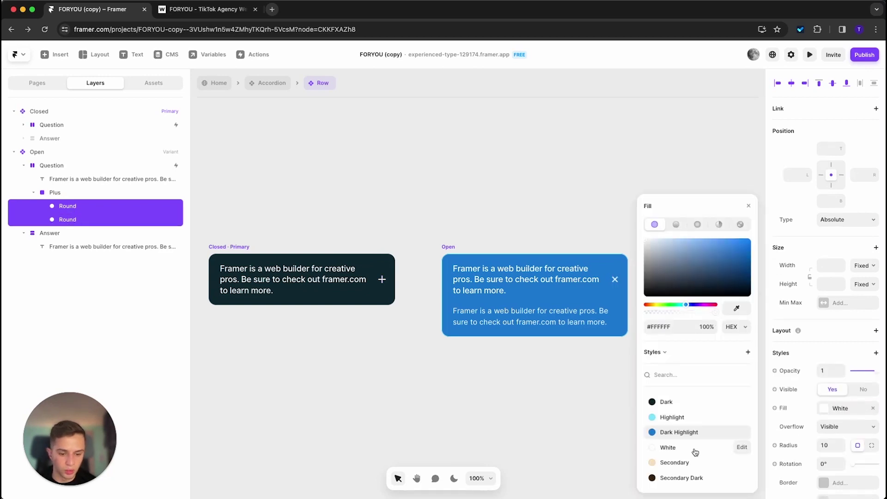
pyautogui.click(322, 176)
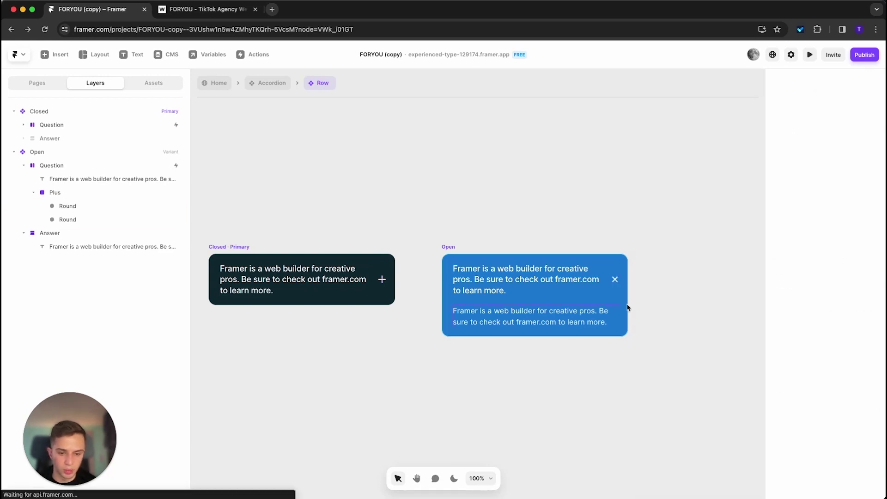
# Preview the Row component, close the preview and go back to the Accordion component.
pyautogui.click(805, 55)
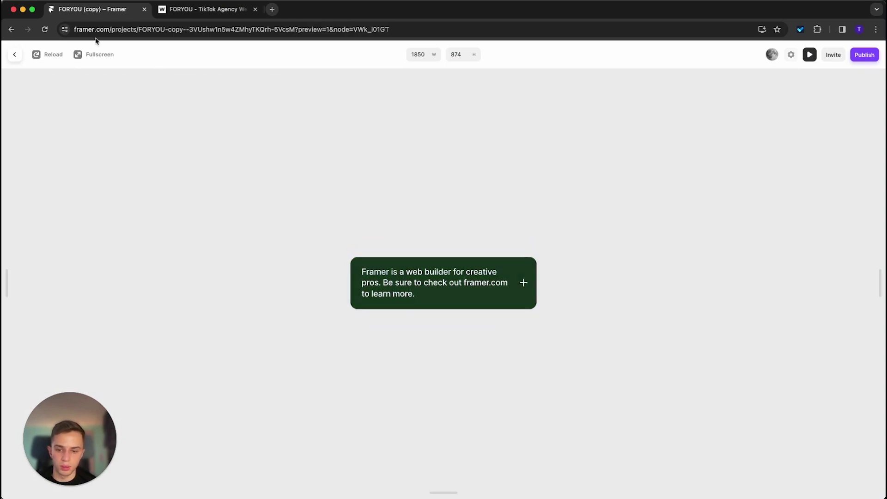
pyautogui.click(14, 55)
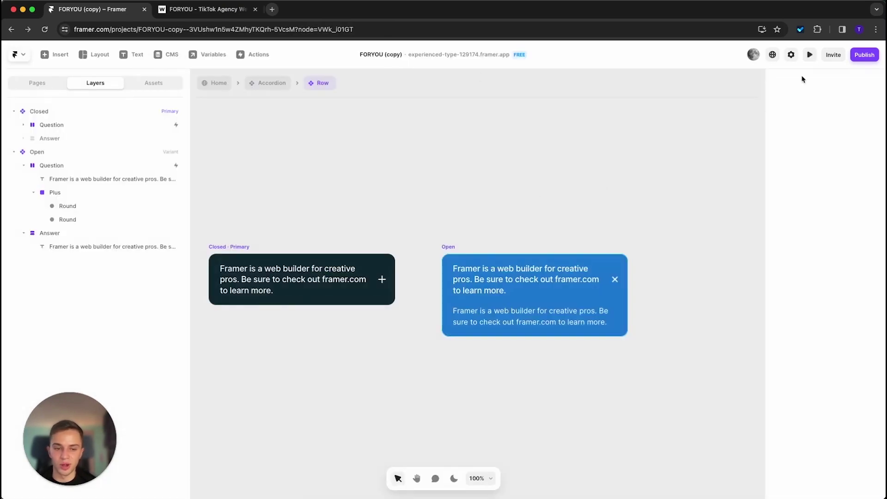
pyautogui.click(272, 84)
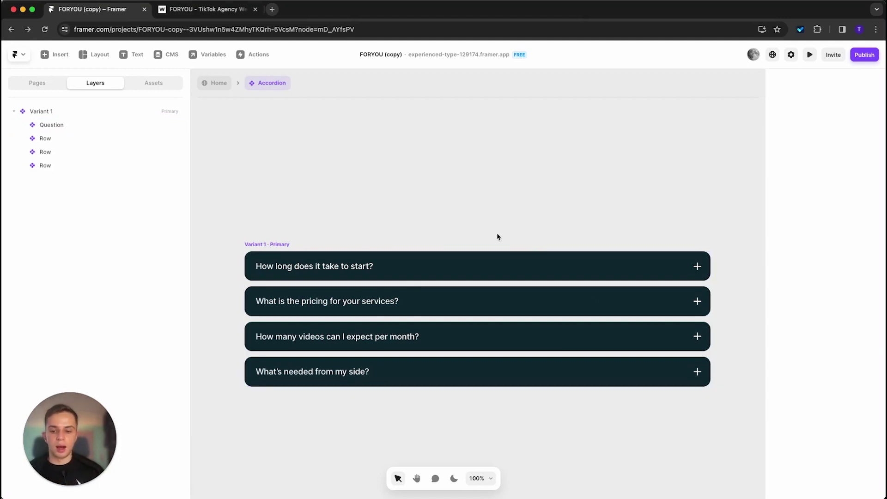
# Set the first accordion row's question to "Change te question here?" and select its answer text.
pyautogui.click(492, 272)
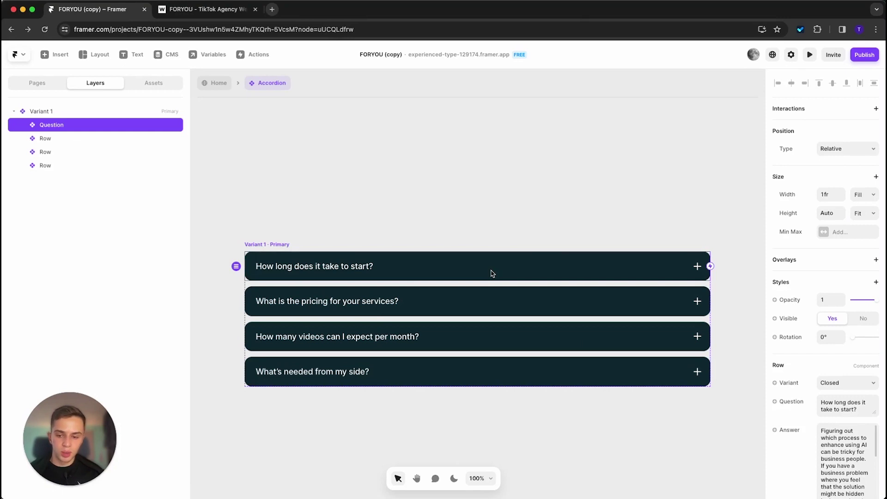
pyautogui.click(846, 406)
pyautogui.write('C')
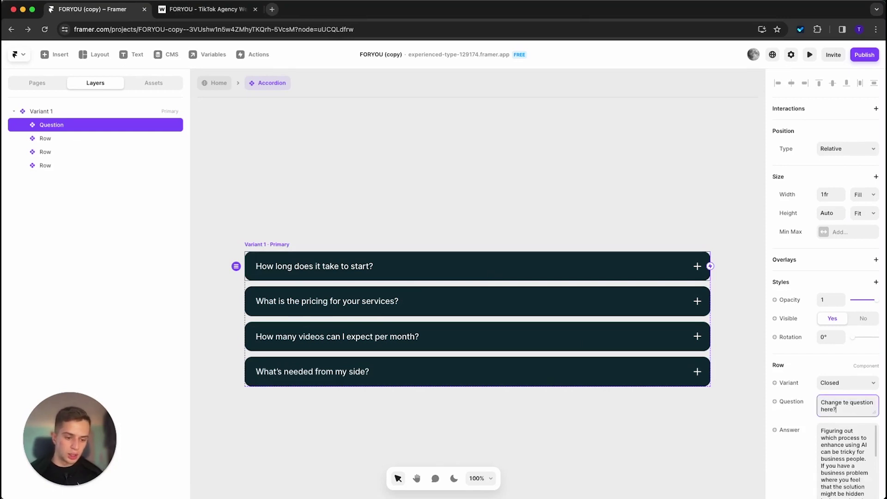
pyautogui.click(840, 454)
pyautogui.hotkey('ctrl', 'a')
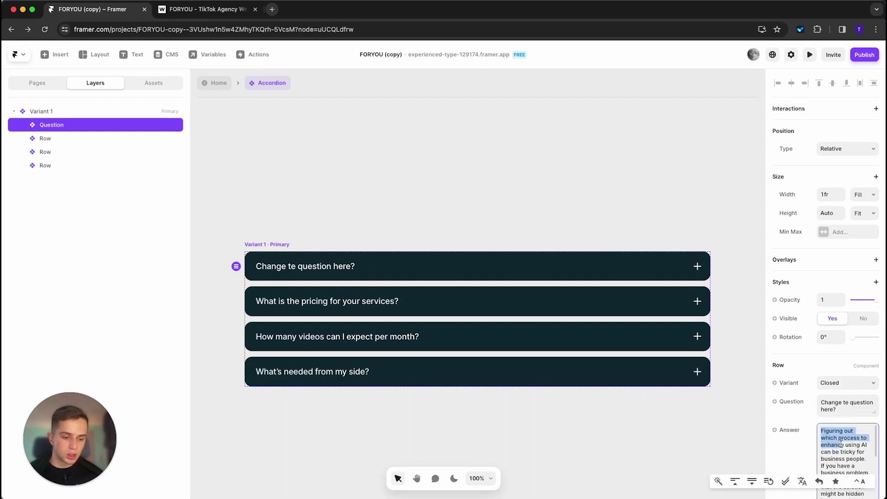
pyautogui.click(674, 446)
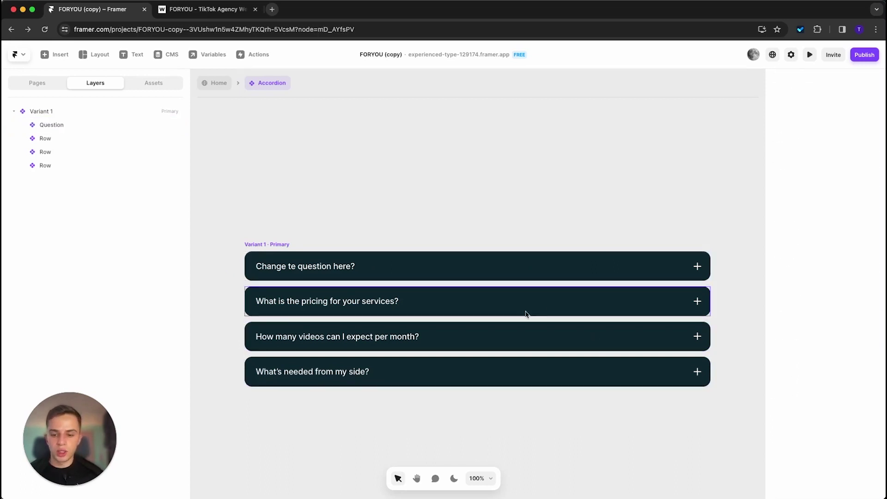
# Duplicate the accordion's last row, "What's needed from my side?", three times.
pyautogui.click(509, 372)
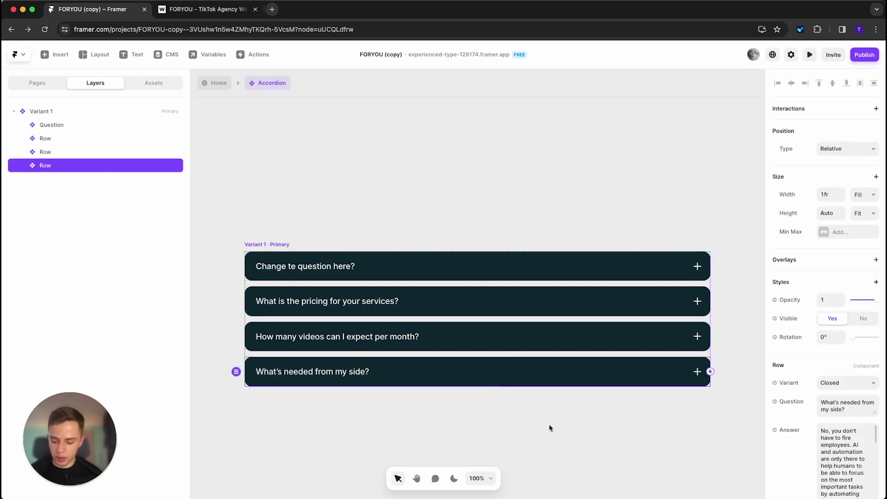
pyautogui.press('super+d')
pyautogui.press('super+d')
pyautogui.press('super+d')
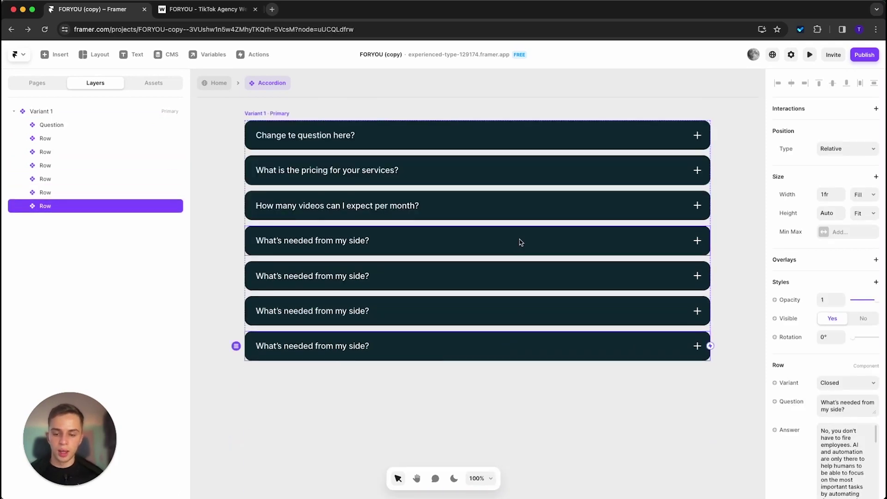
# Delete two of the repeated "What's needed from my side?" rows from the accordion.
pyautogui.click(521, 242)
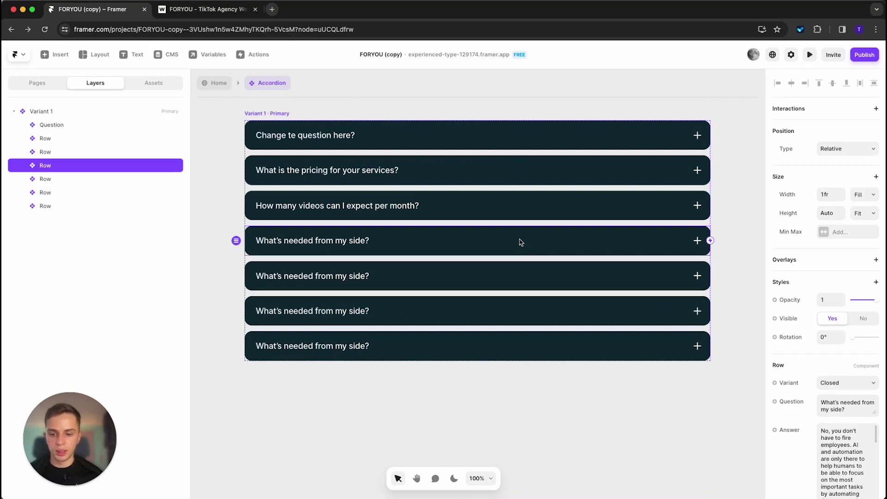
pyautogui.press('BackSpace')
pyautogui.click(520, 242)
pyautogui.rightClick(519, 242)
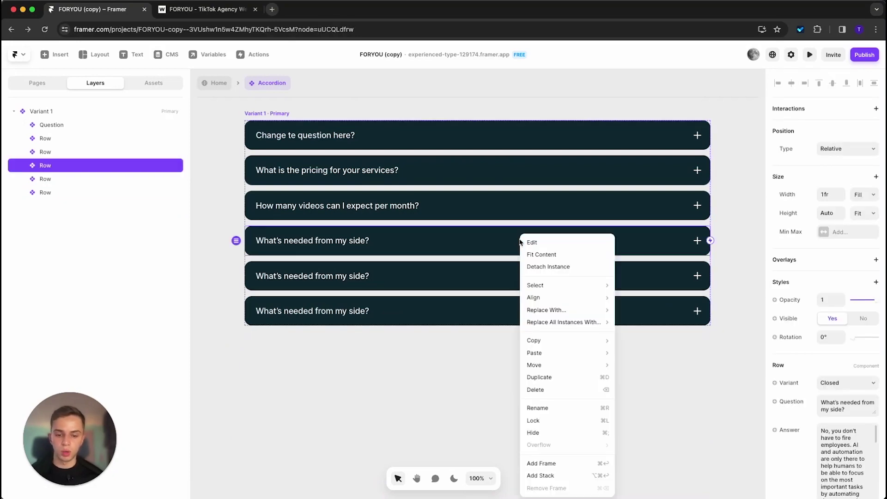
pyautogui.click(564, 391)
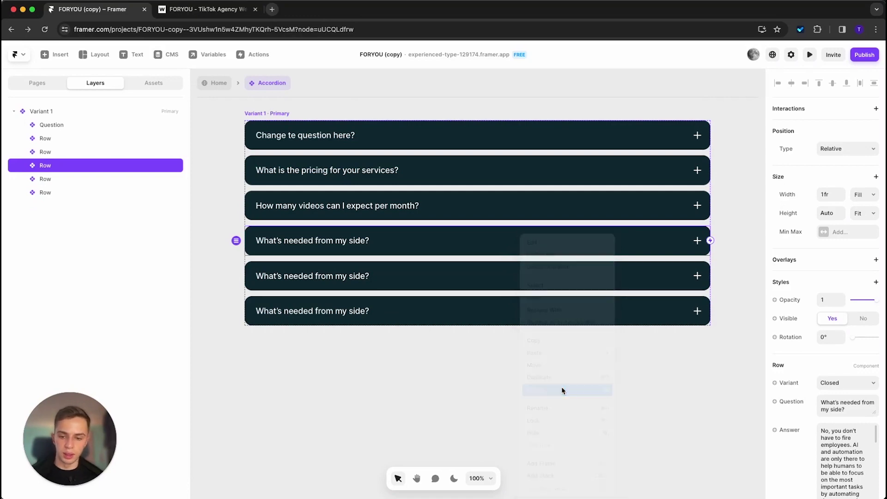
# Return to the Home page and open the /case-studies page.
pyautogui.click(218, 83)
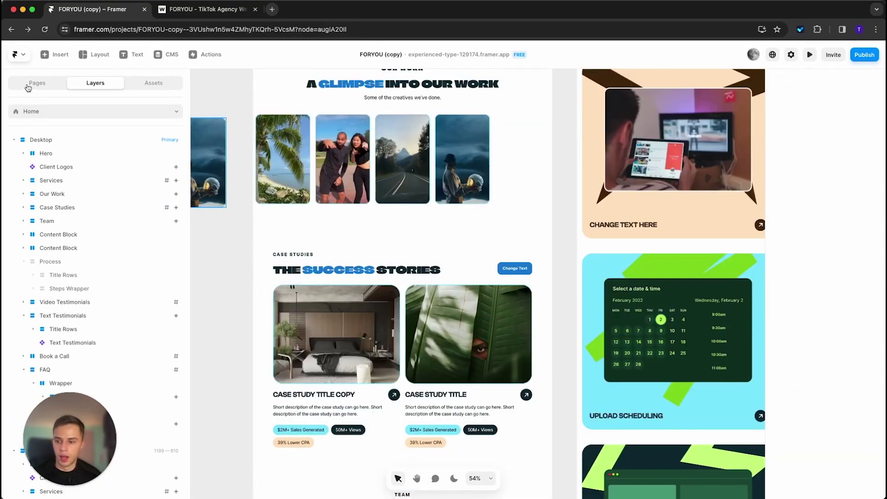
pyautogui.click(37, 83)
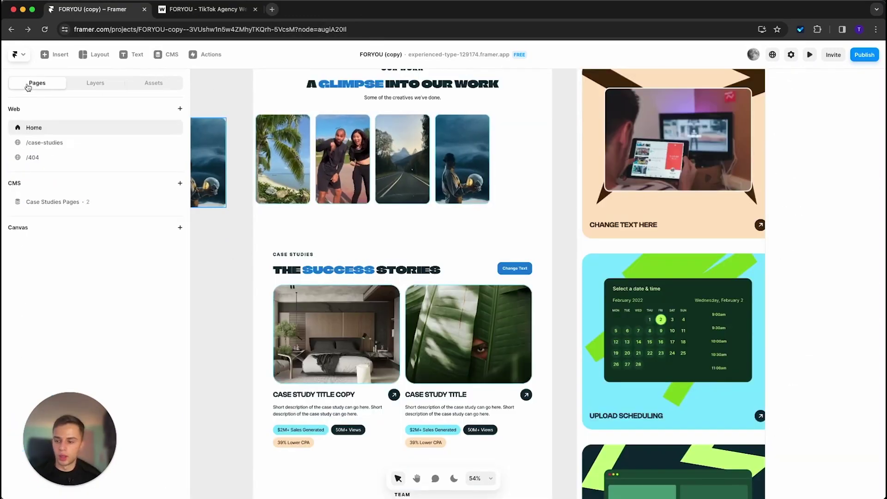
pyautogui.click(45, 142)
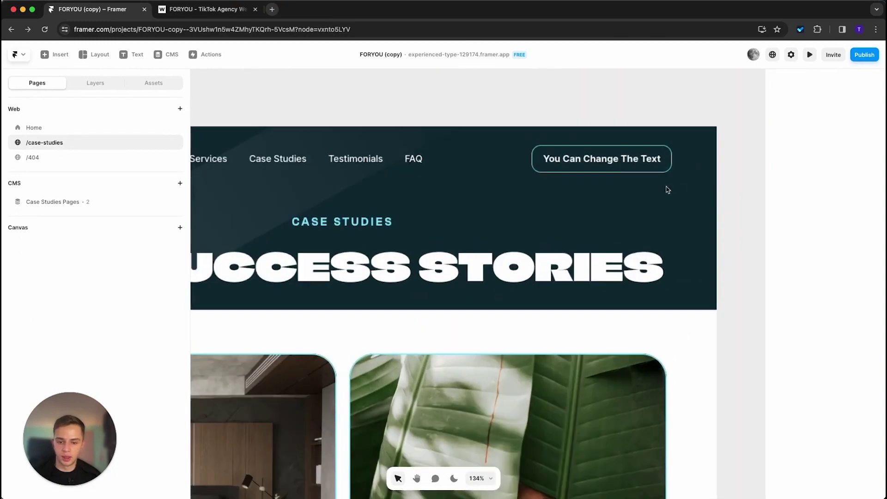
# Look over the /case-studies page and open the /404 page to view its layout.
pyautogui.scroll(-4, 653, 191)
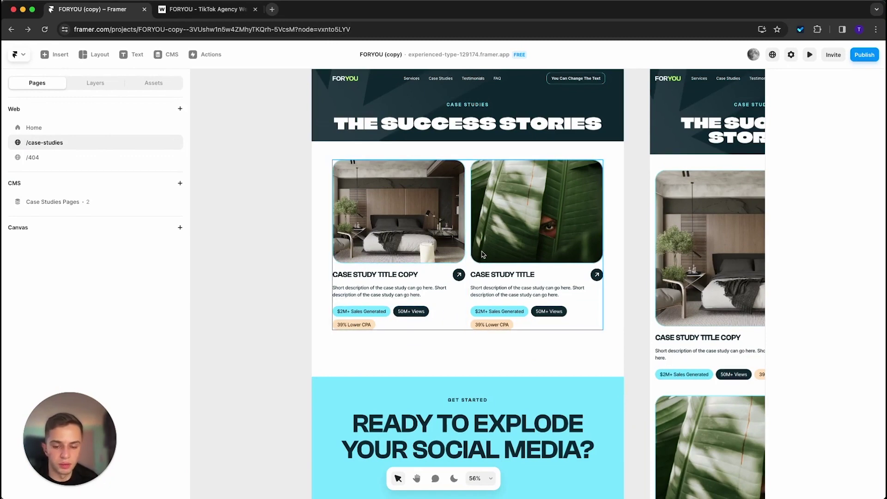
pyautogui.click(40, 158)
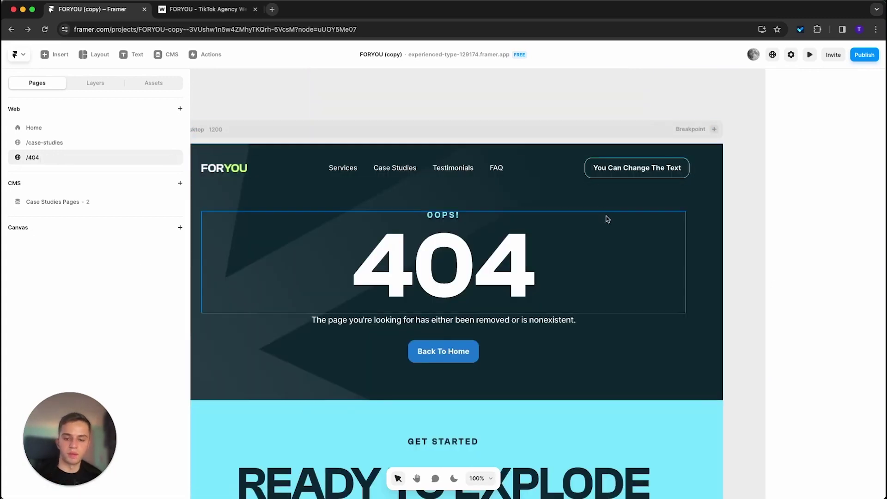
pyautogui.scroll(-3, 608, 220)
pyautogui.scroll(-2, 606, 218)
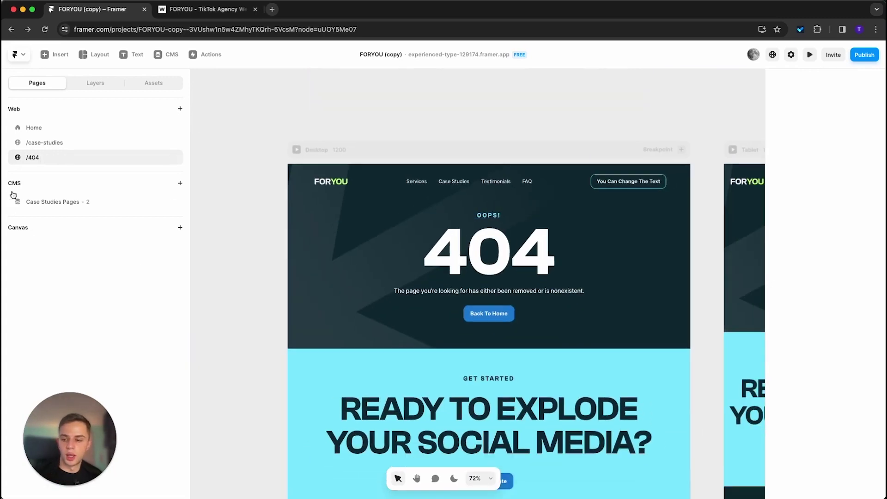
# Open the Case Studies Pages template in the CMS section and view its hero.
pyautogui.click(69, 201)
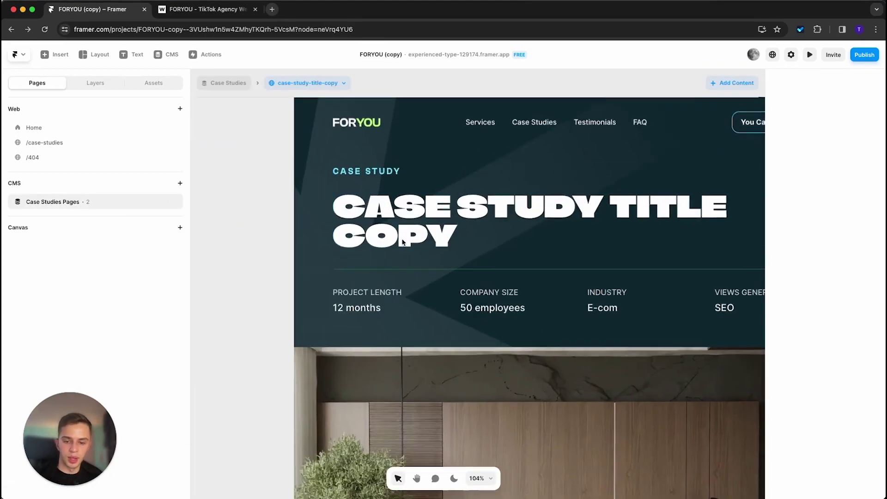
pyautogui.scroll(-2, 406, 234)
pyautogui.scroll(2, 439, 282)
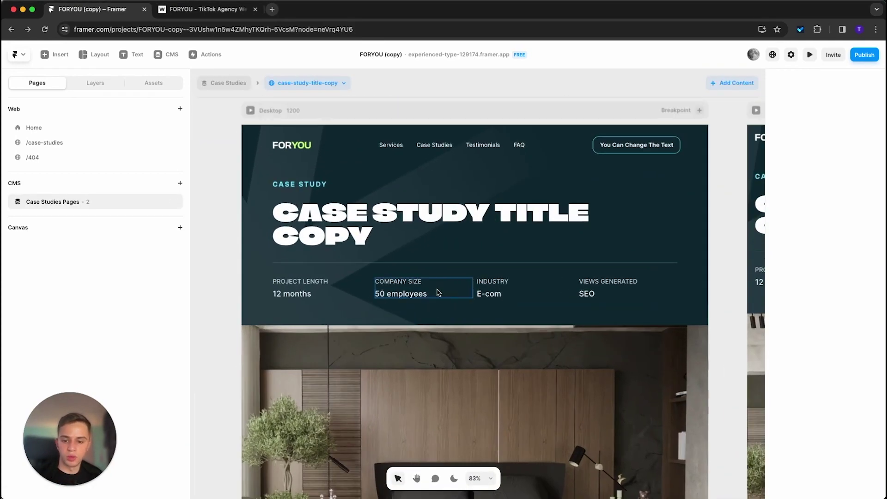
# Hide the Company Size stat in the case study hero and make it visible again.
pyautogui.click(424, 292)
pyautogui.click(95, 82)
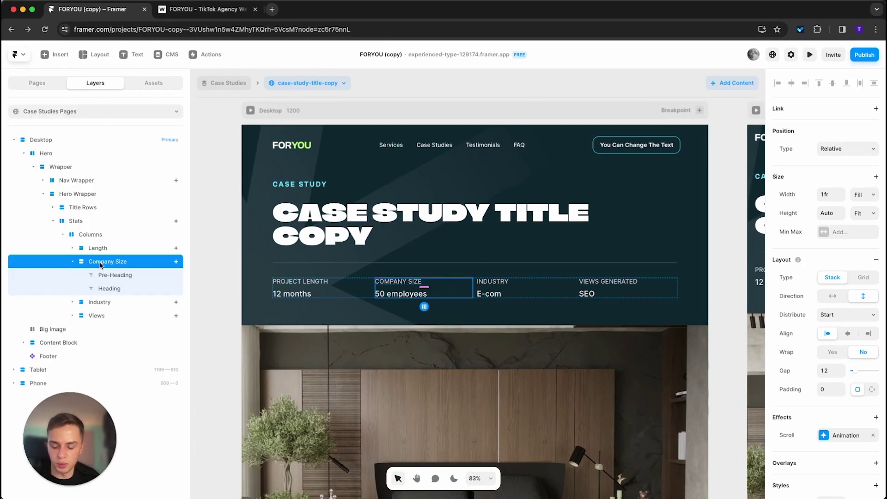
pyautogui.scroll(-5, 865, 323)
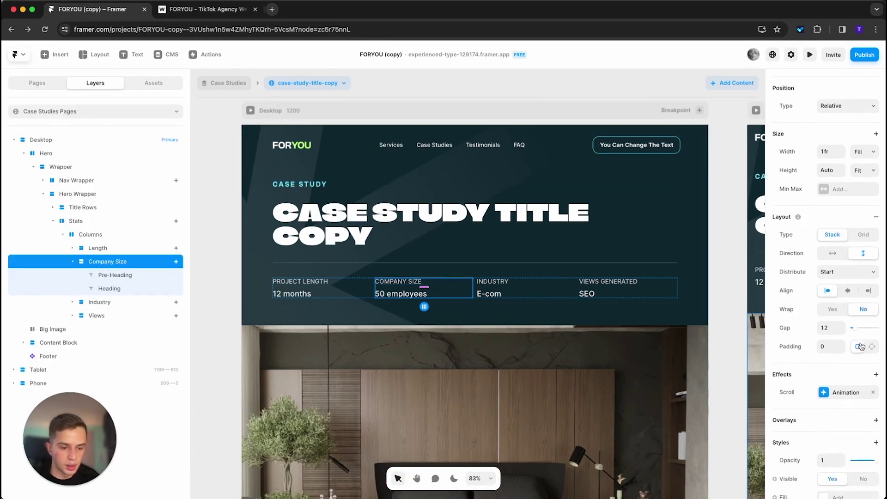
pyautogui.click(868, 412)
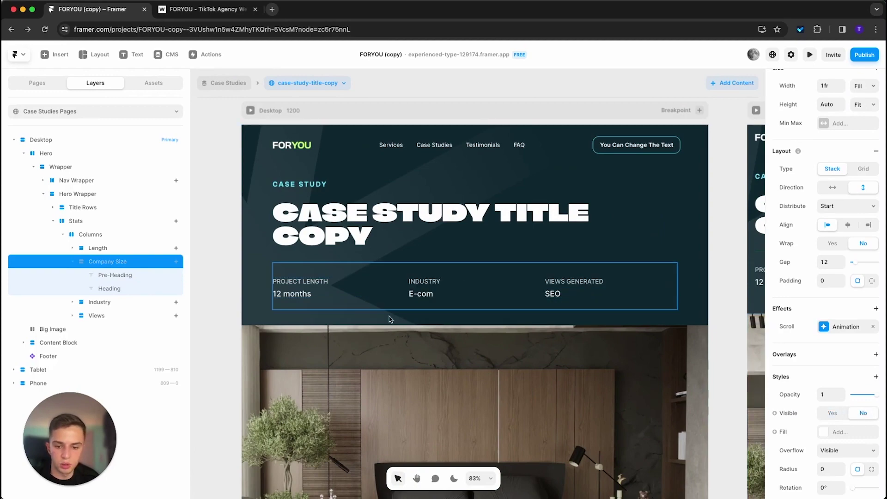
pyautogui.click(832, 413)
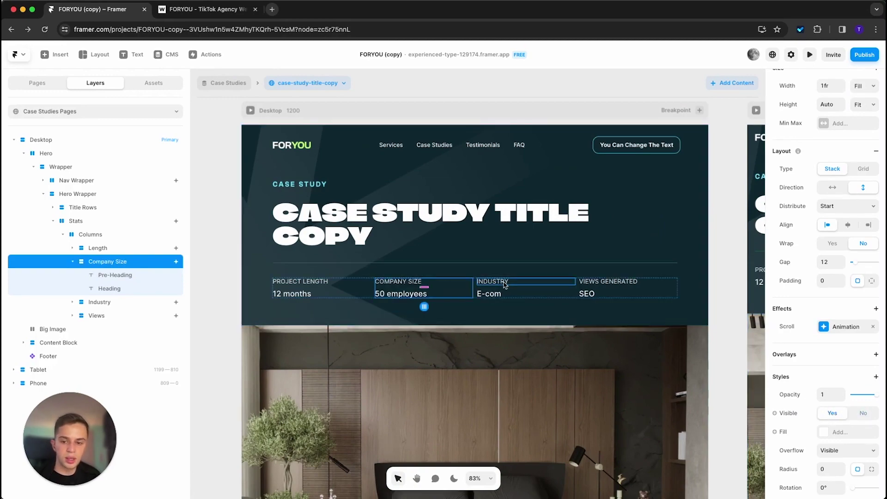
# Review the case study page's content from the hero image down to the footer.
pyautogui.scroll(-3, 508, 301)
pyautogui.scroll(-10, 536, 323)
pyautogui.scroll(-2, 508, 254)
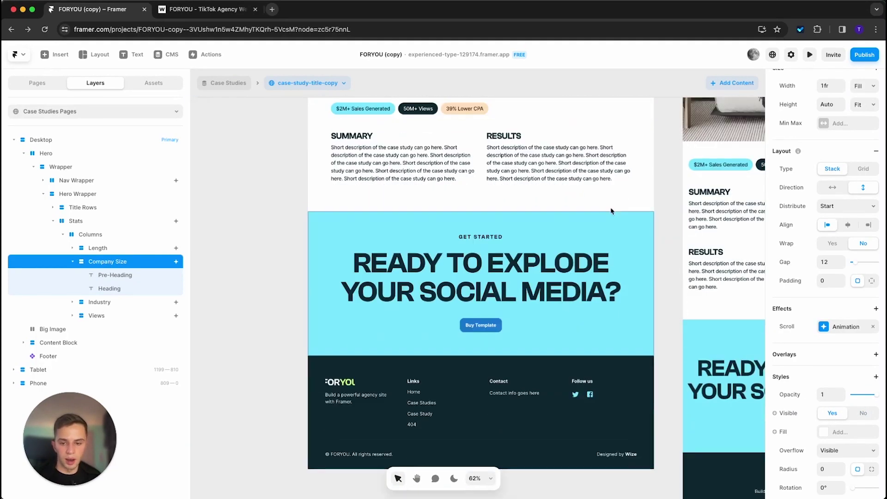
pyautogui.scroll(5, 415, 231)
pyautogui.scroll(5, 439, 269)
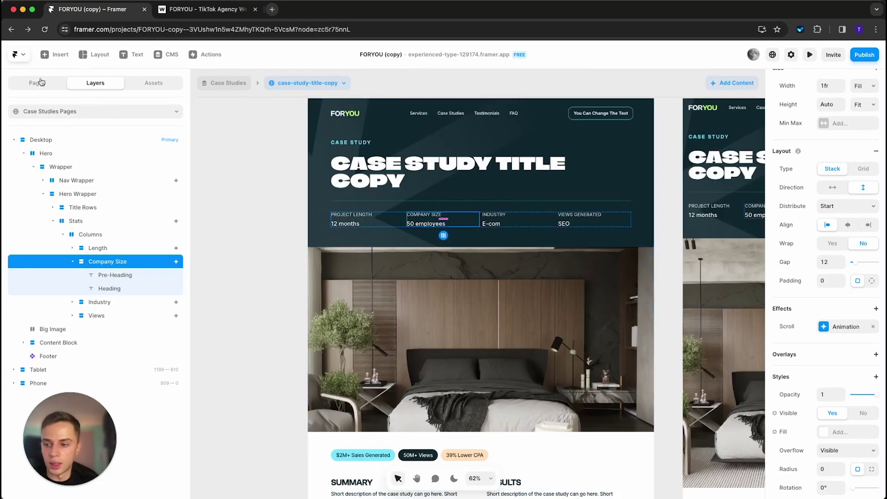
# View the Case Studies collection in the CMS and return to the case study page.
pyautogui.click(41, 82)
pyautogui.click(164, 55)
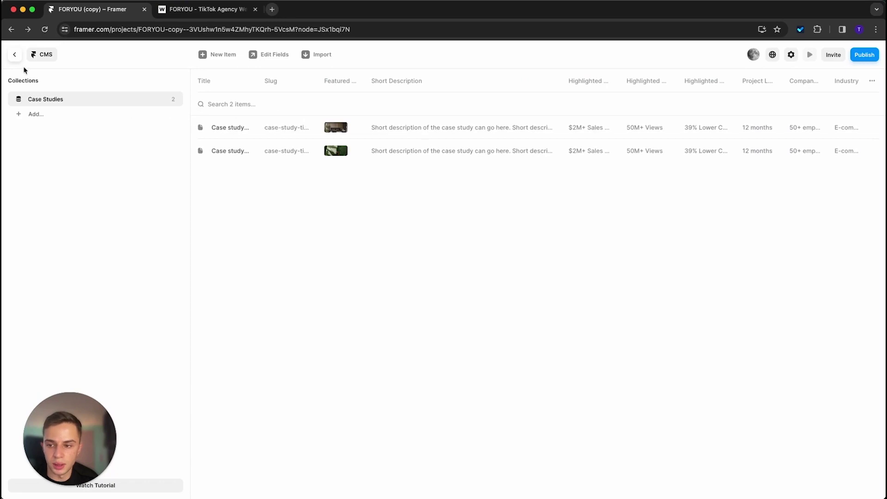
pyautogui.click(15, 55)
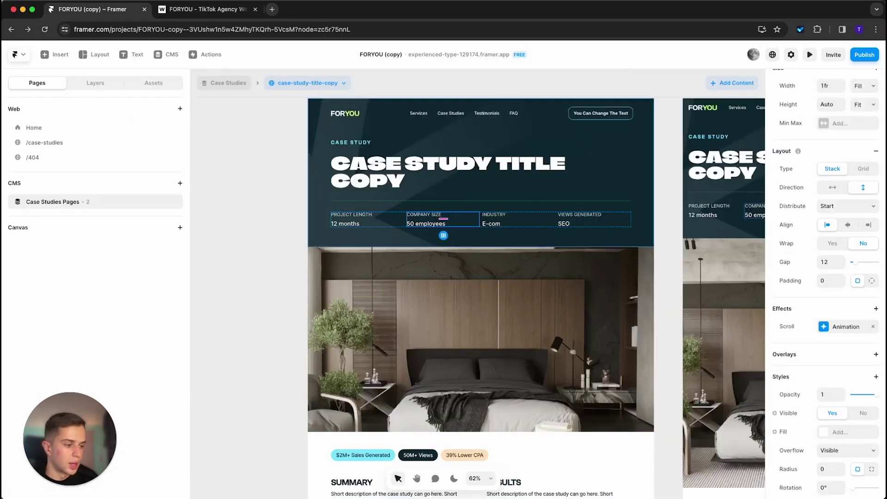
# Open the Home page and look through its desktop sections from the hero to the call-booking block.
pyautogui.click(42, 133)
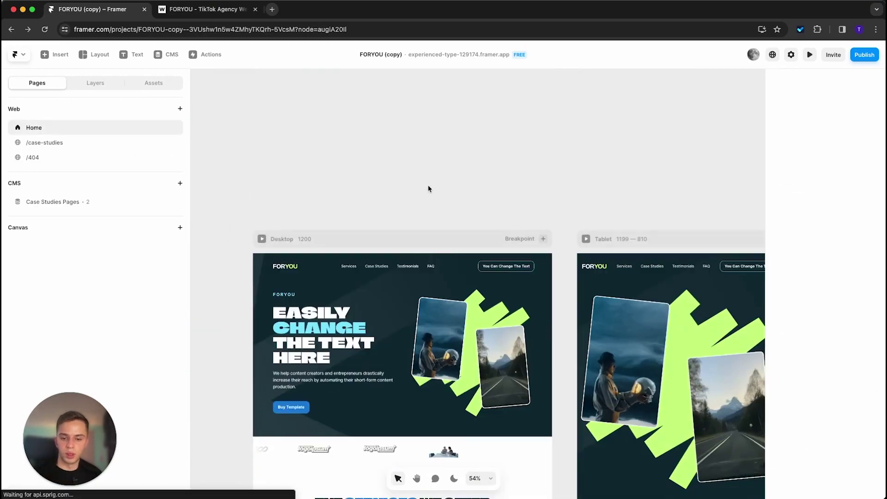
pyautogui.scroll(-5, 432, 185)
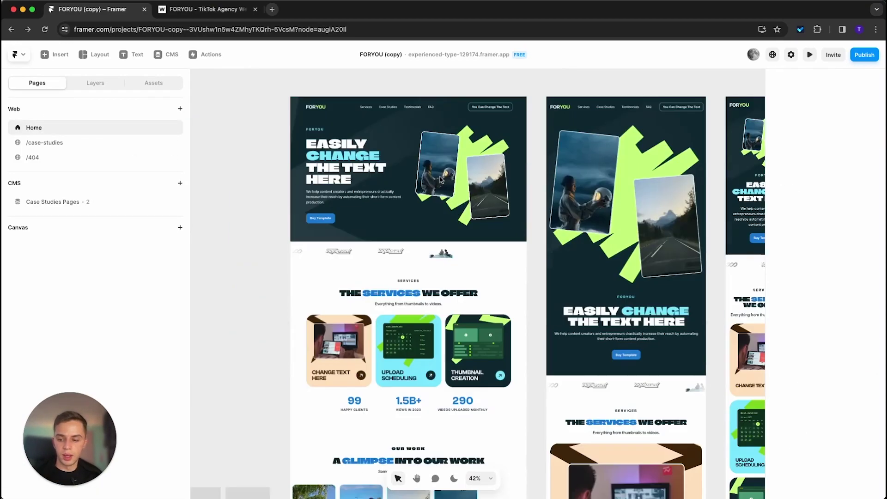
pyautogui.scroll(-3, 499, 211)
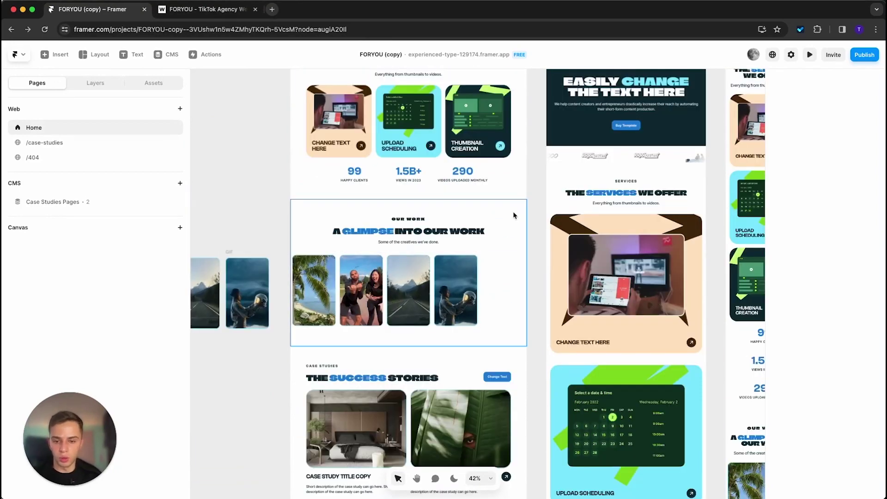
pyautogui.scroll(3, 532, 222)
pyautogui.scroll(3, 537, 226)
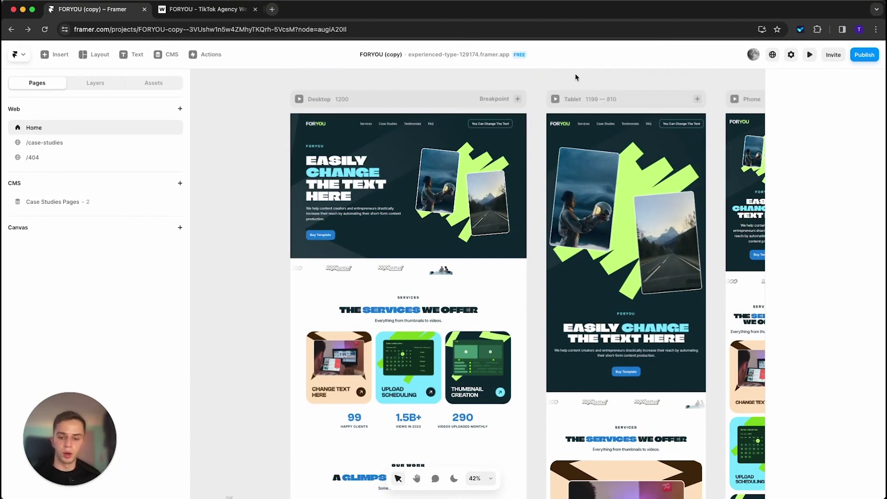
pyautogui.scroll(-15, 531, 206)
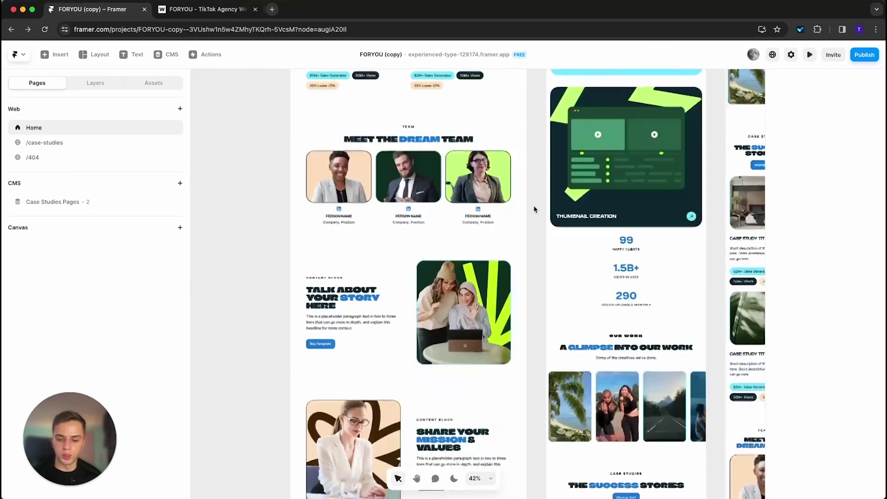
pyautogui.scroll(-10, 534, 209)
pyautogui.scroll(-4, 534, 212)
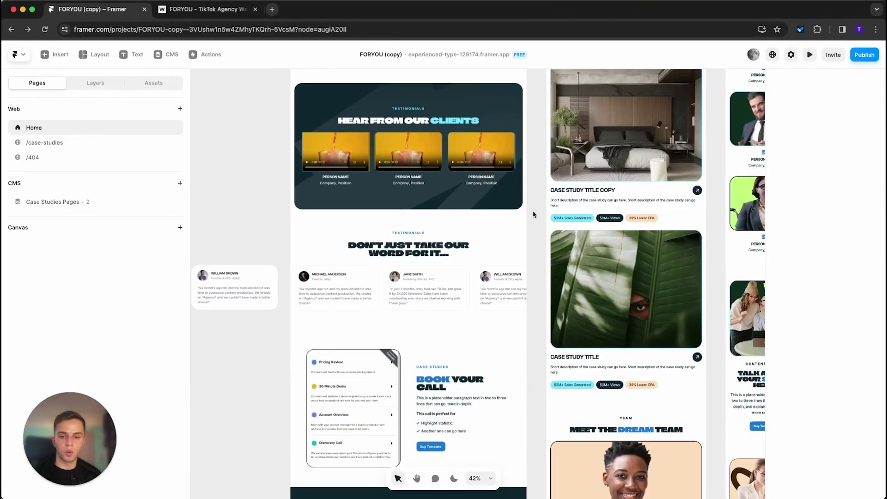